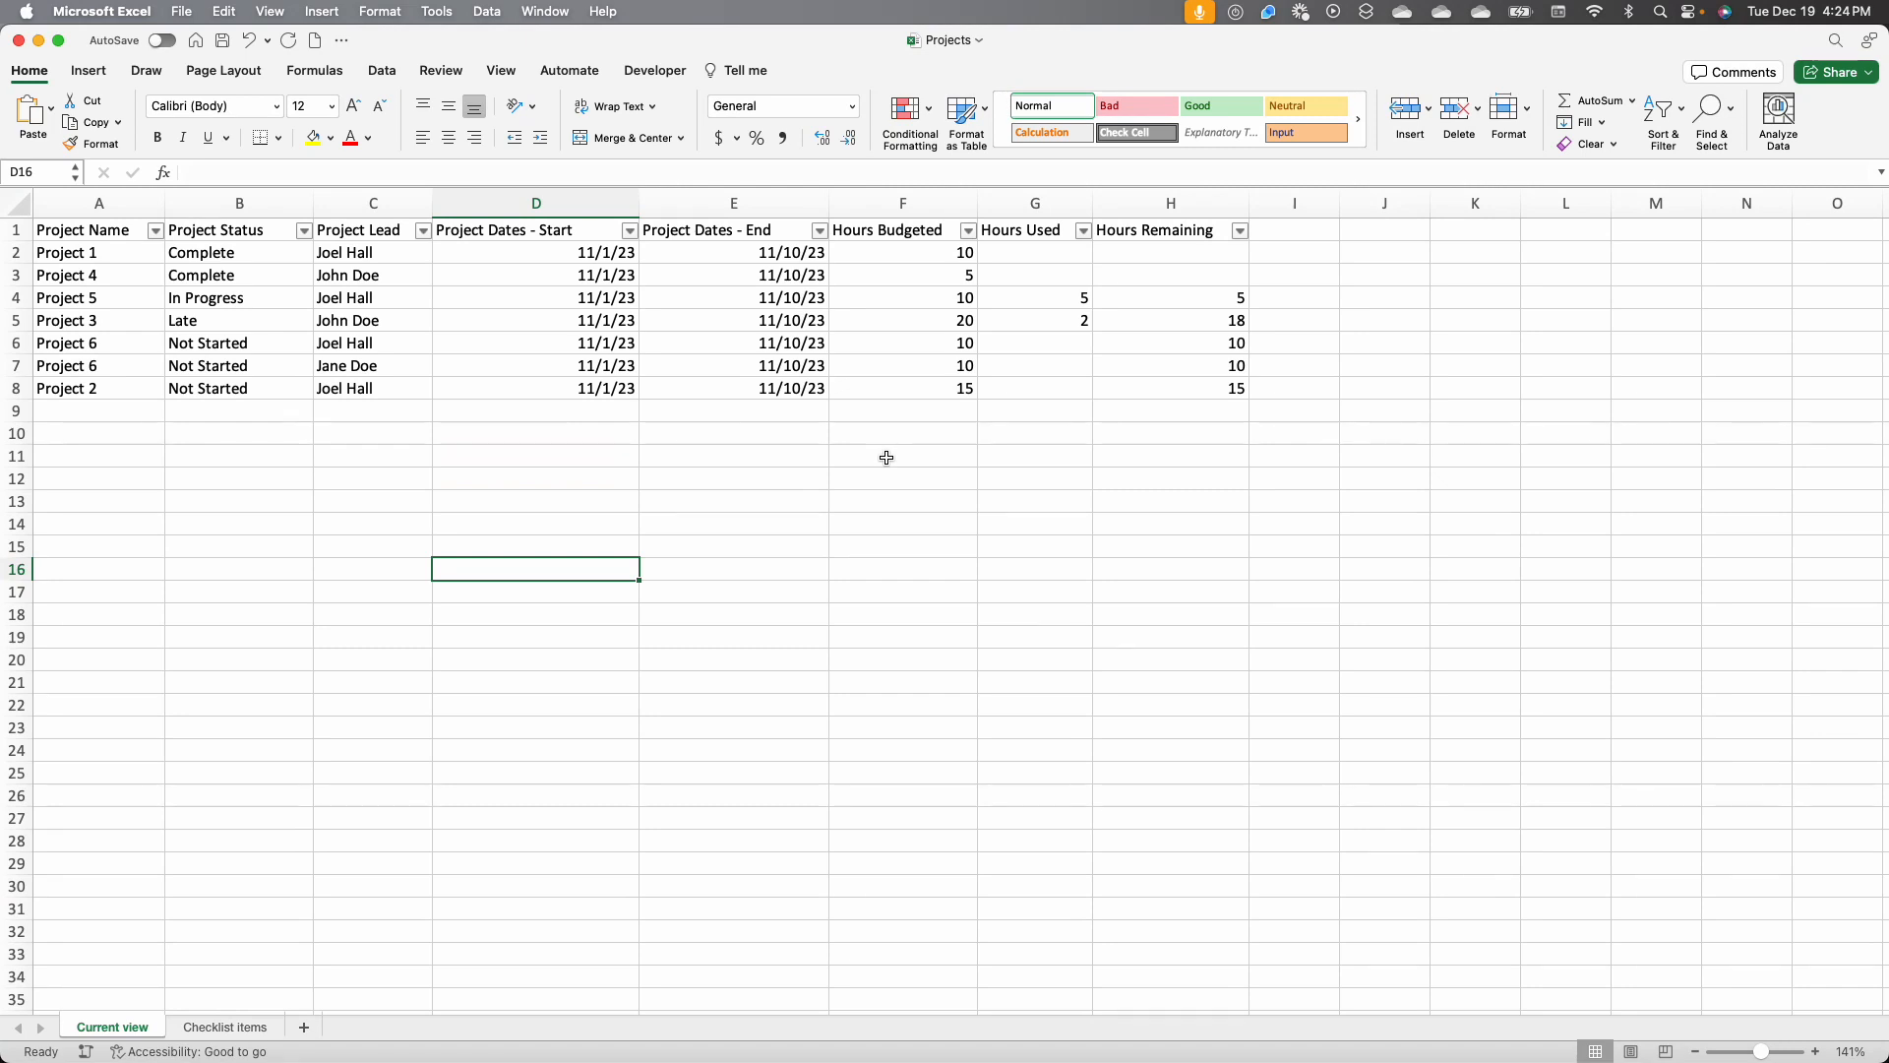
Switch from the Excel project list to the Podio workspace in Chrome
click(1318, 239)
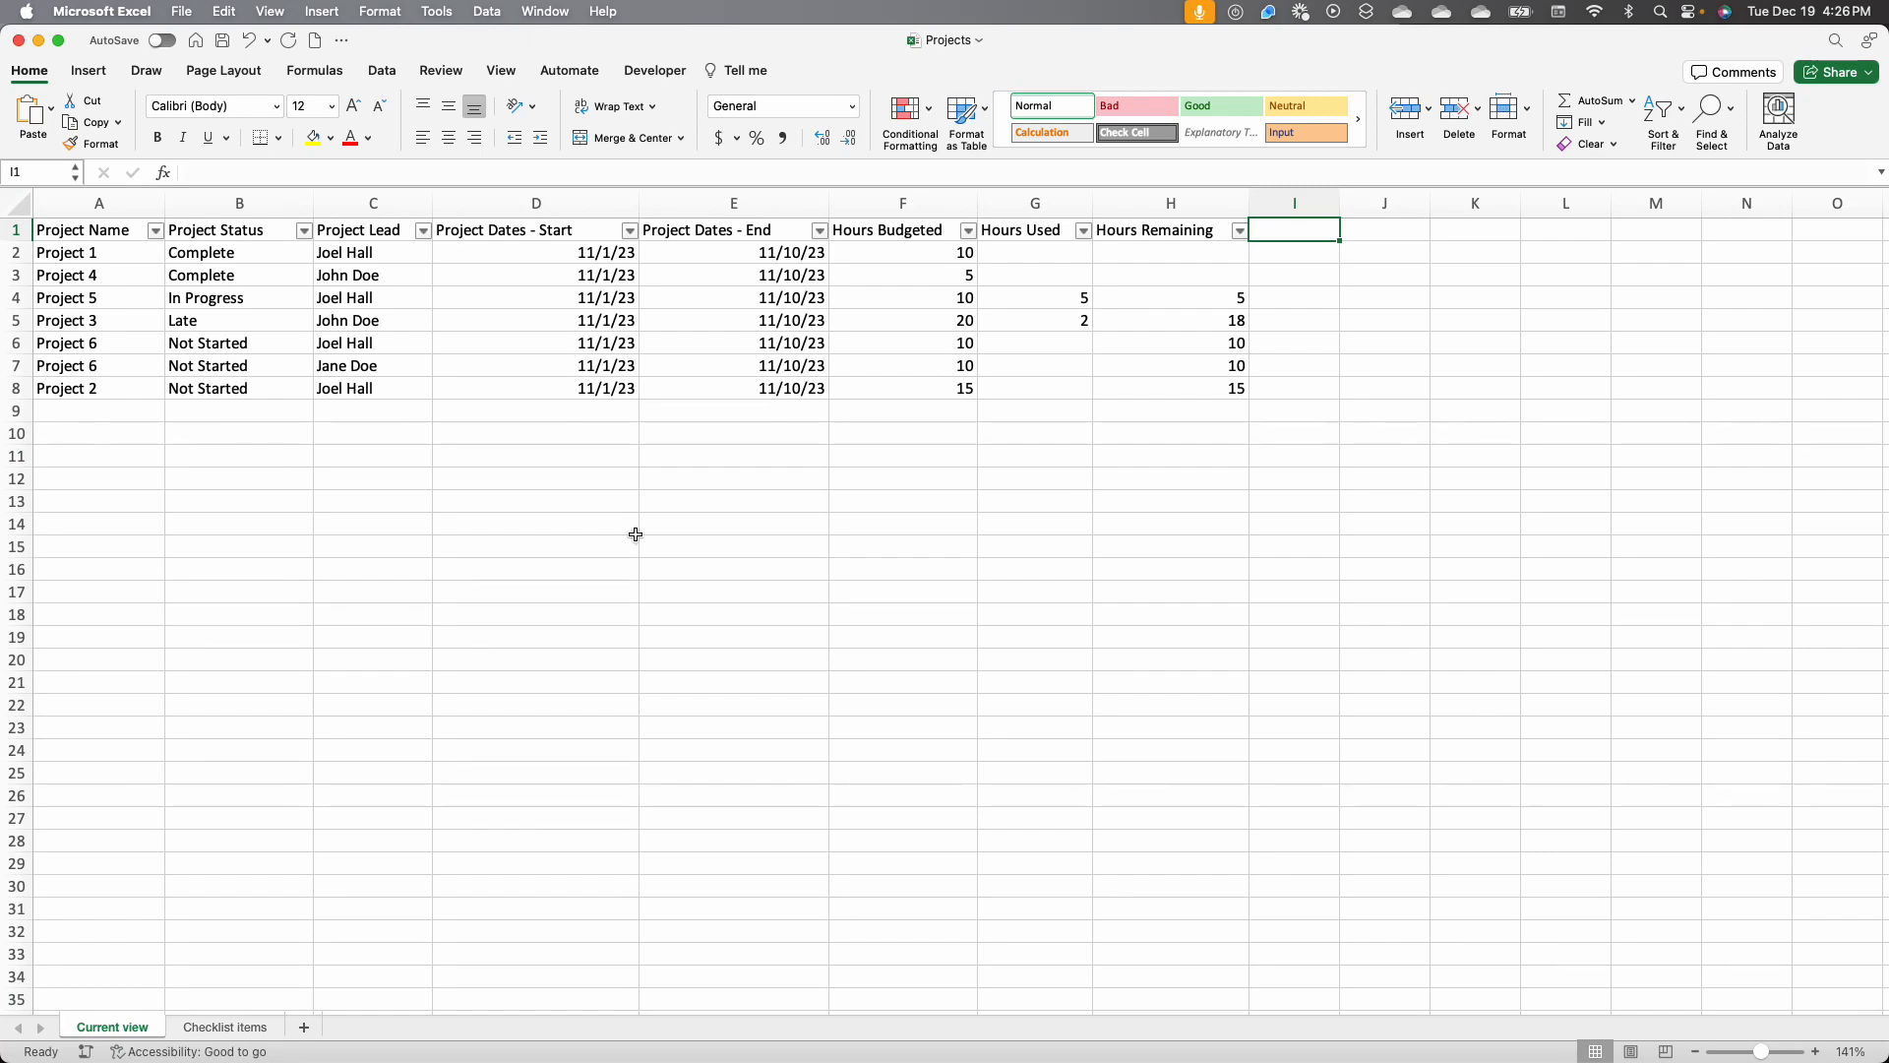
key(ctrl+Up)
click(1314, 624)
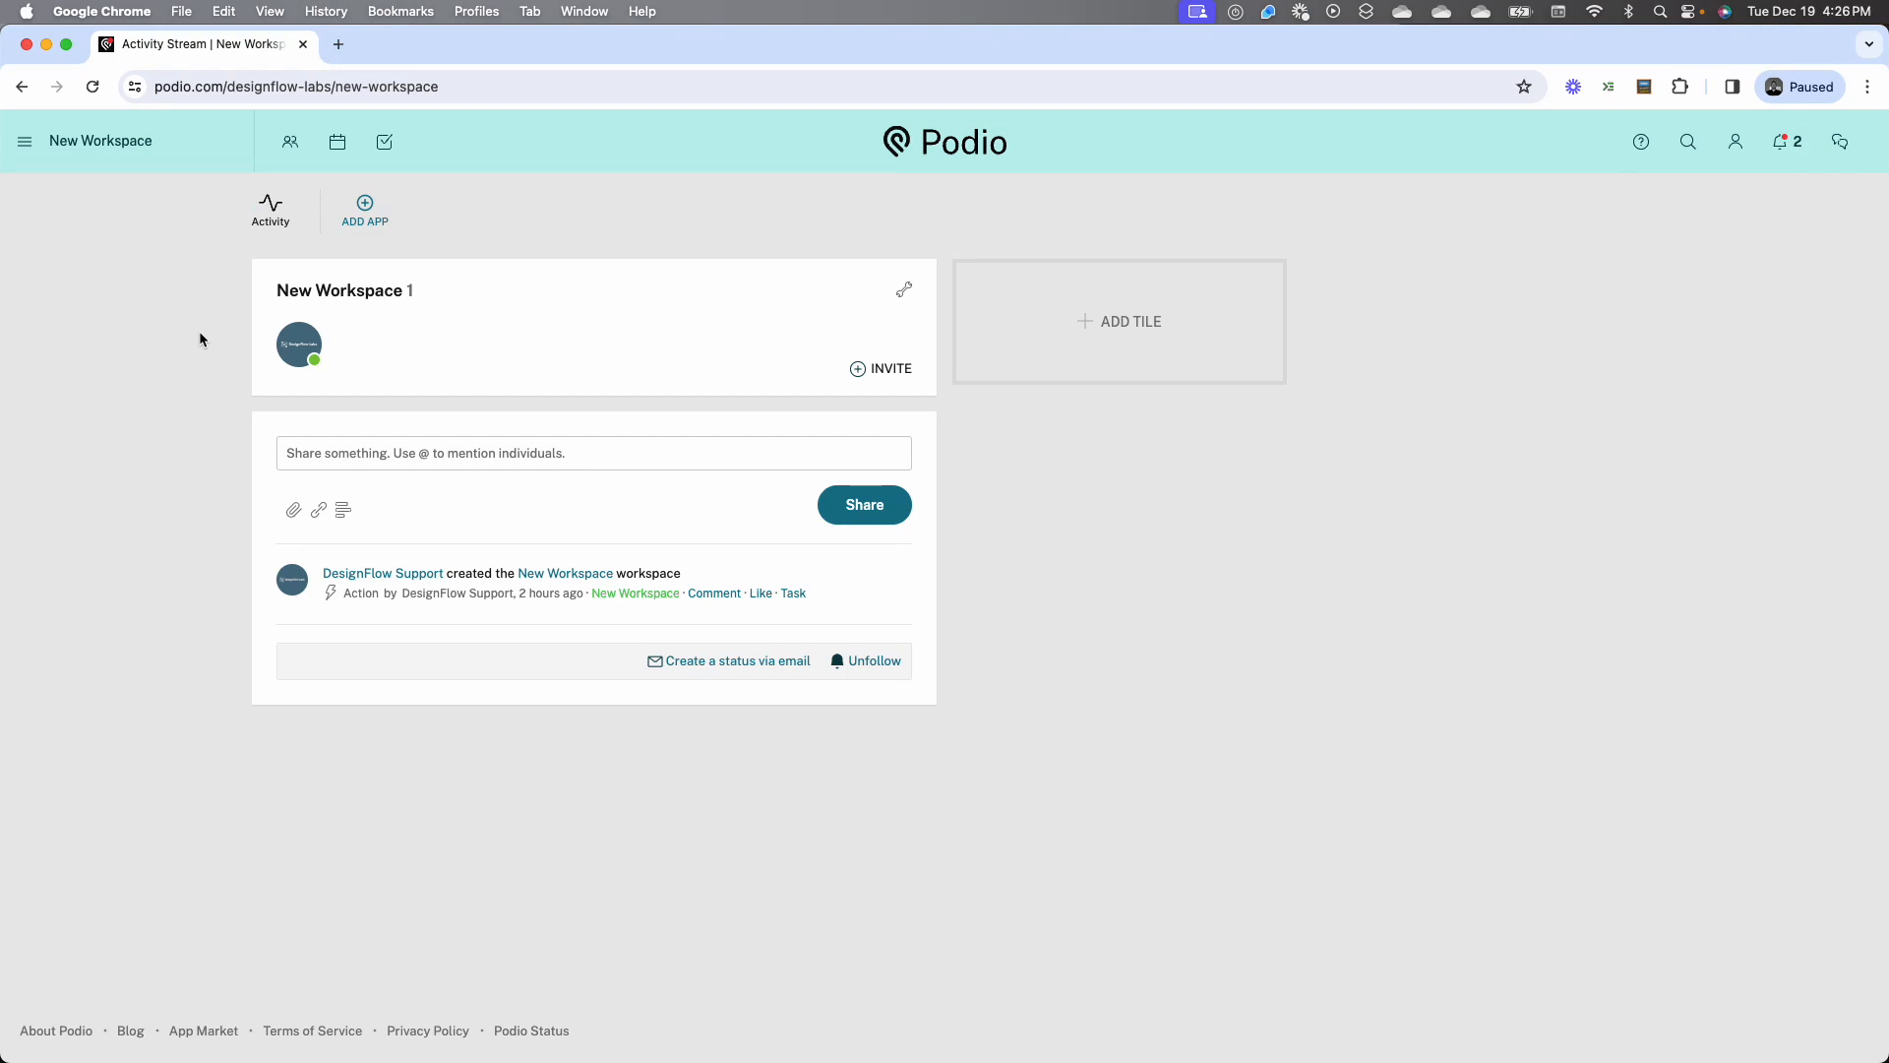
Start a custom app in the workspace with the app name Projects and the item name Project
click(365, 209)
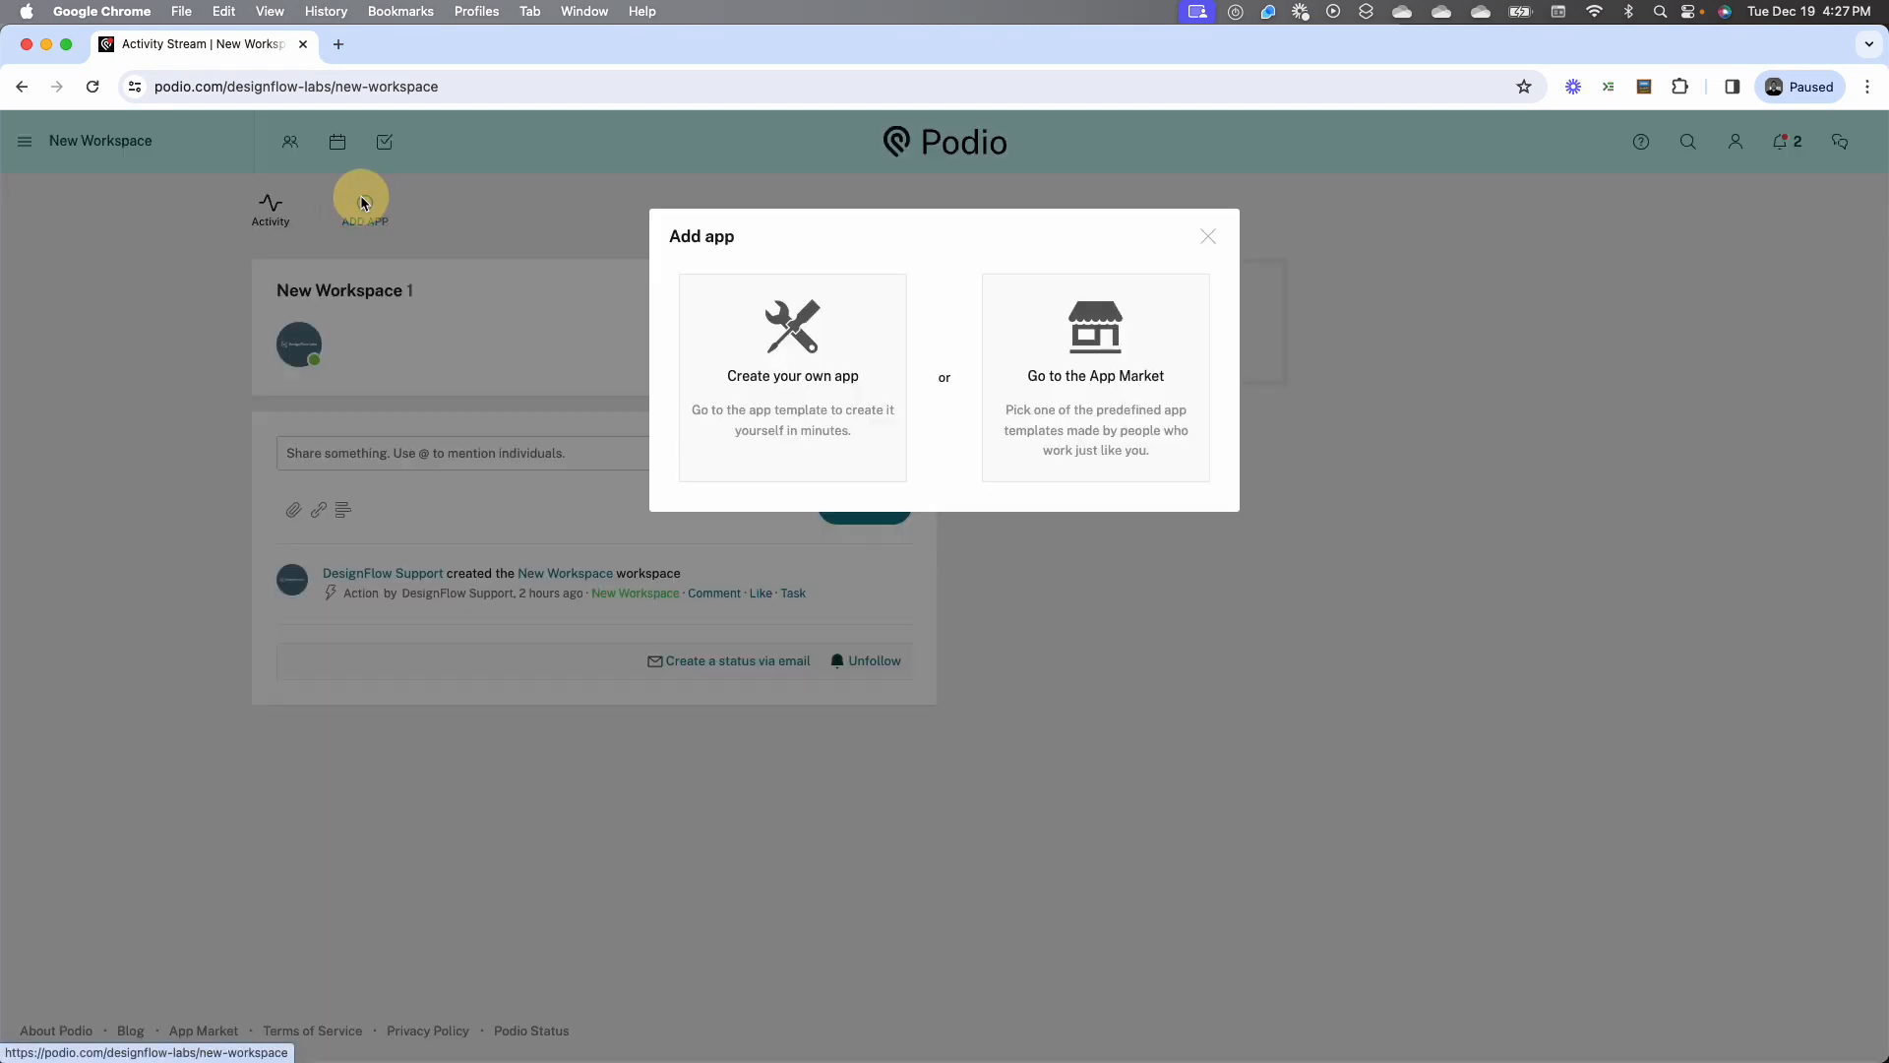
click(775, 345)
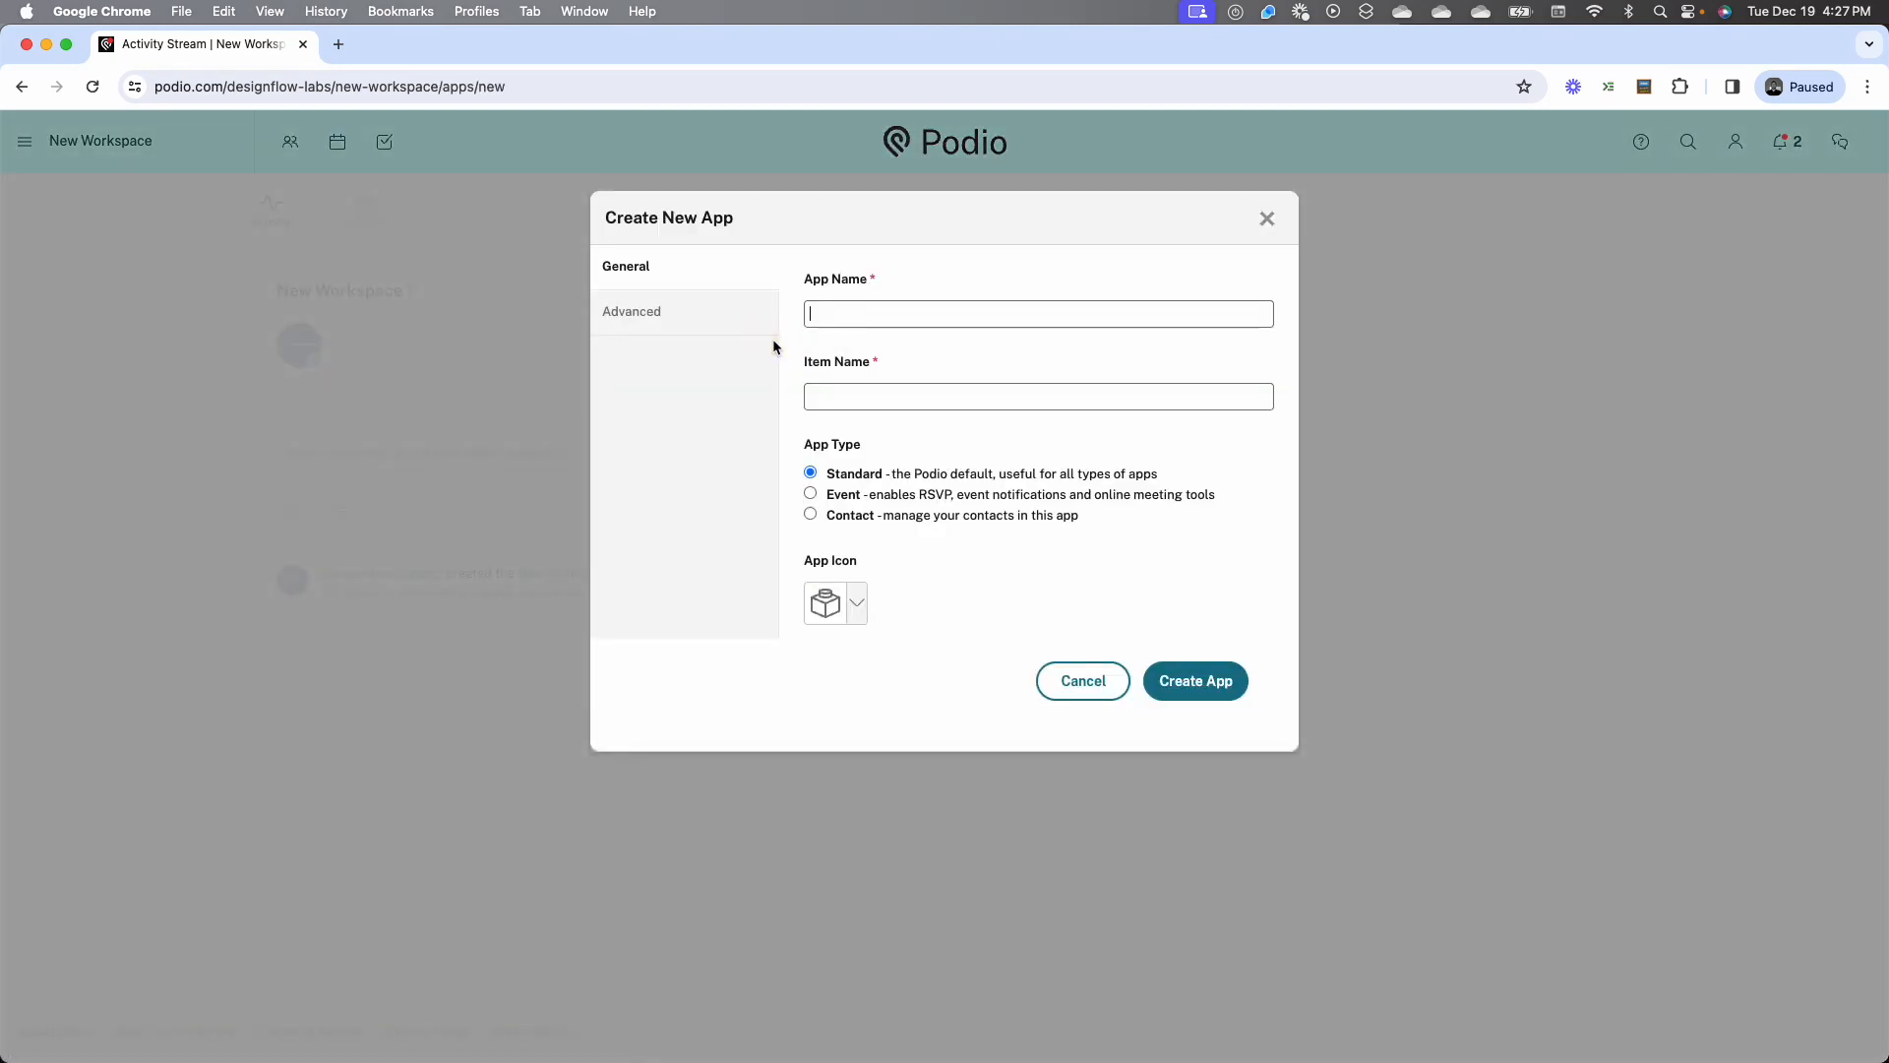
text(ProjectsProject)
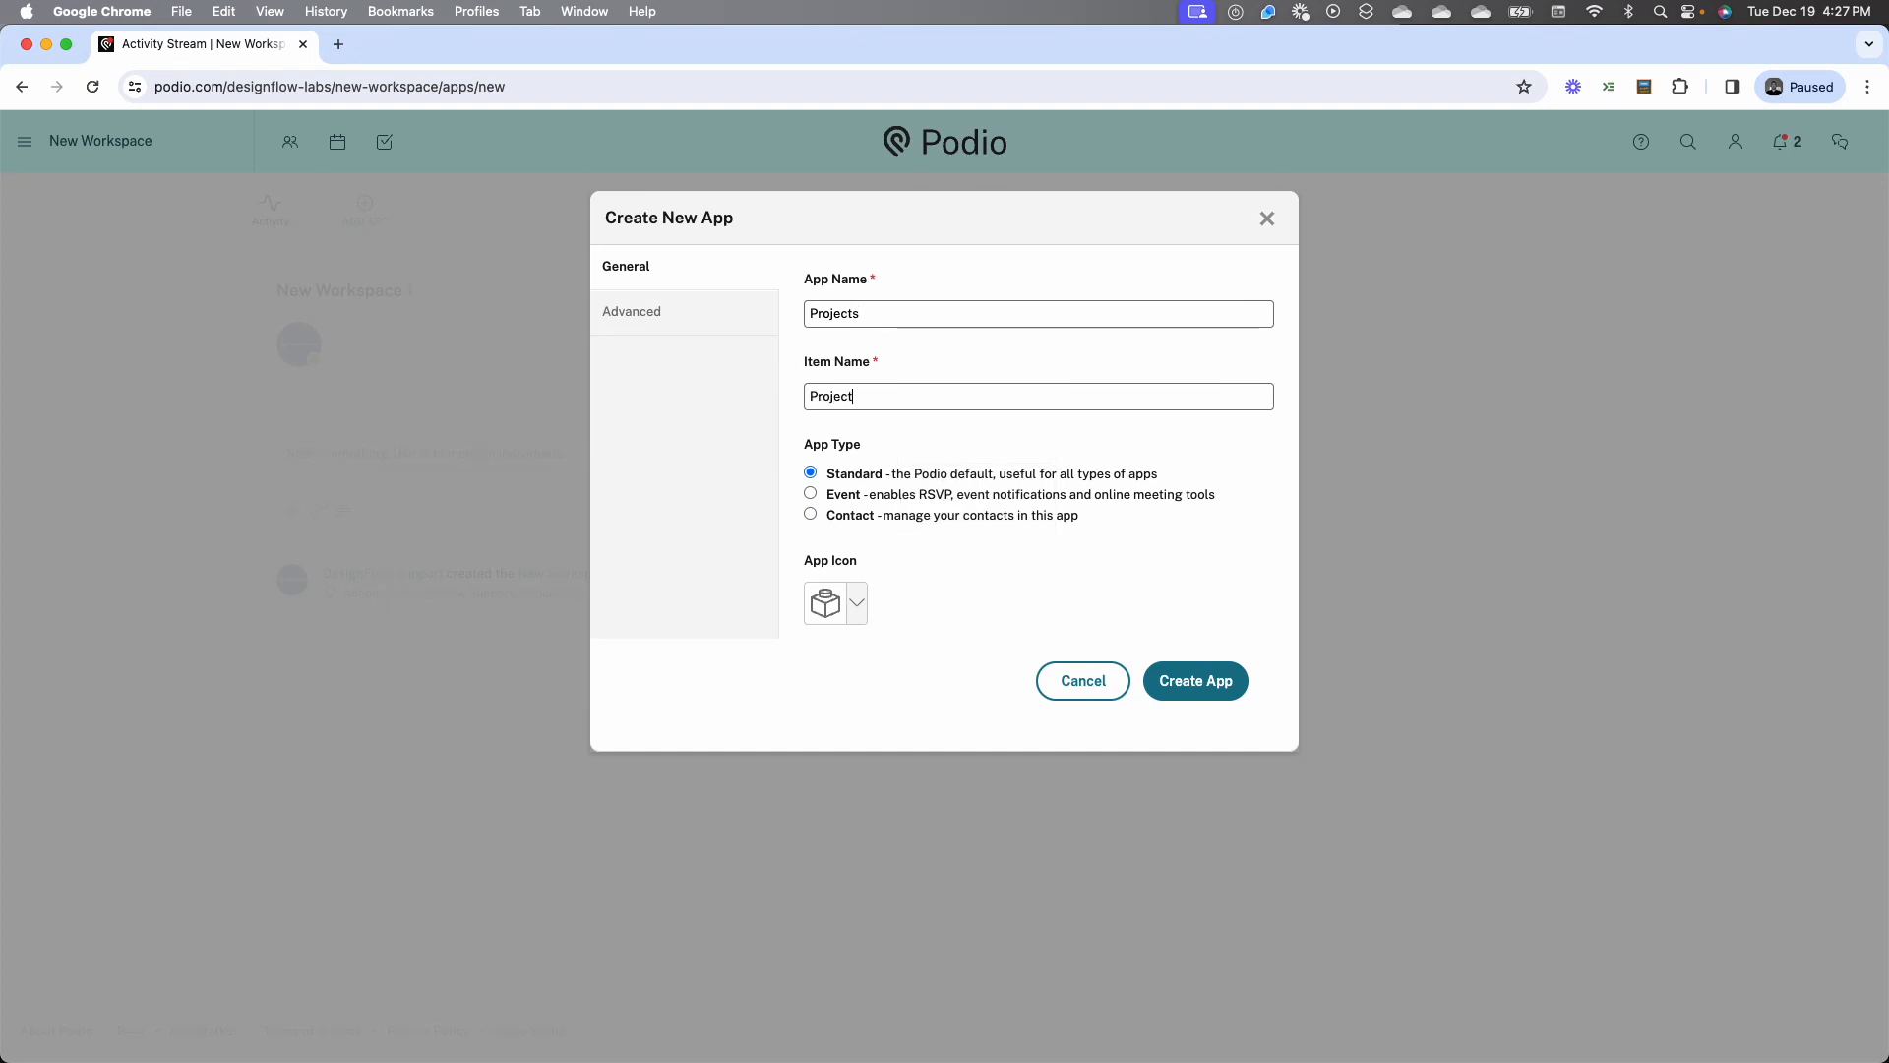
Search the app icons for Website and choose the last computer monitor icon for the app
click(857, 603)
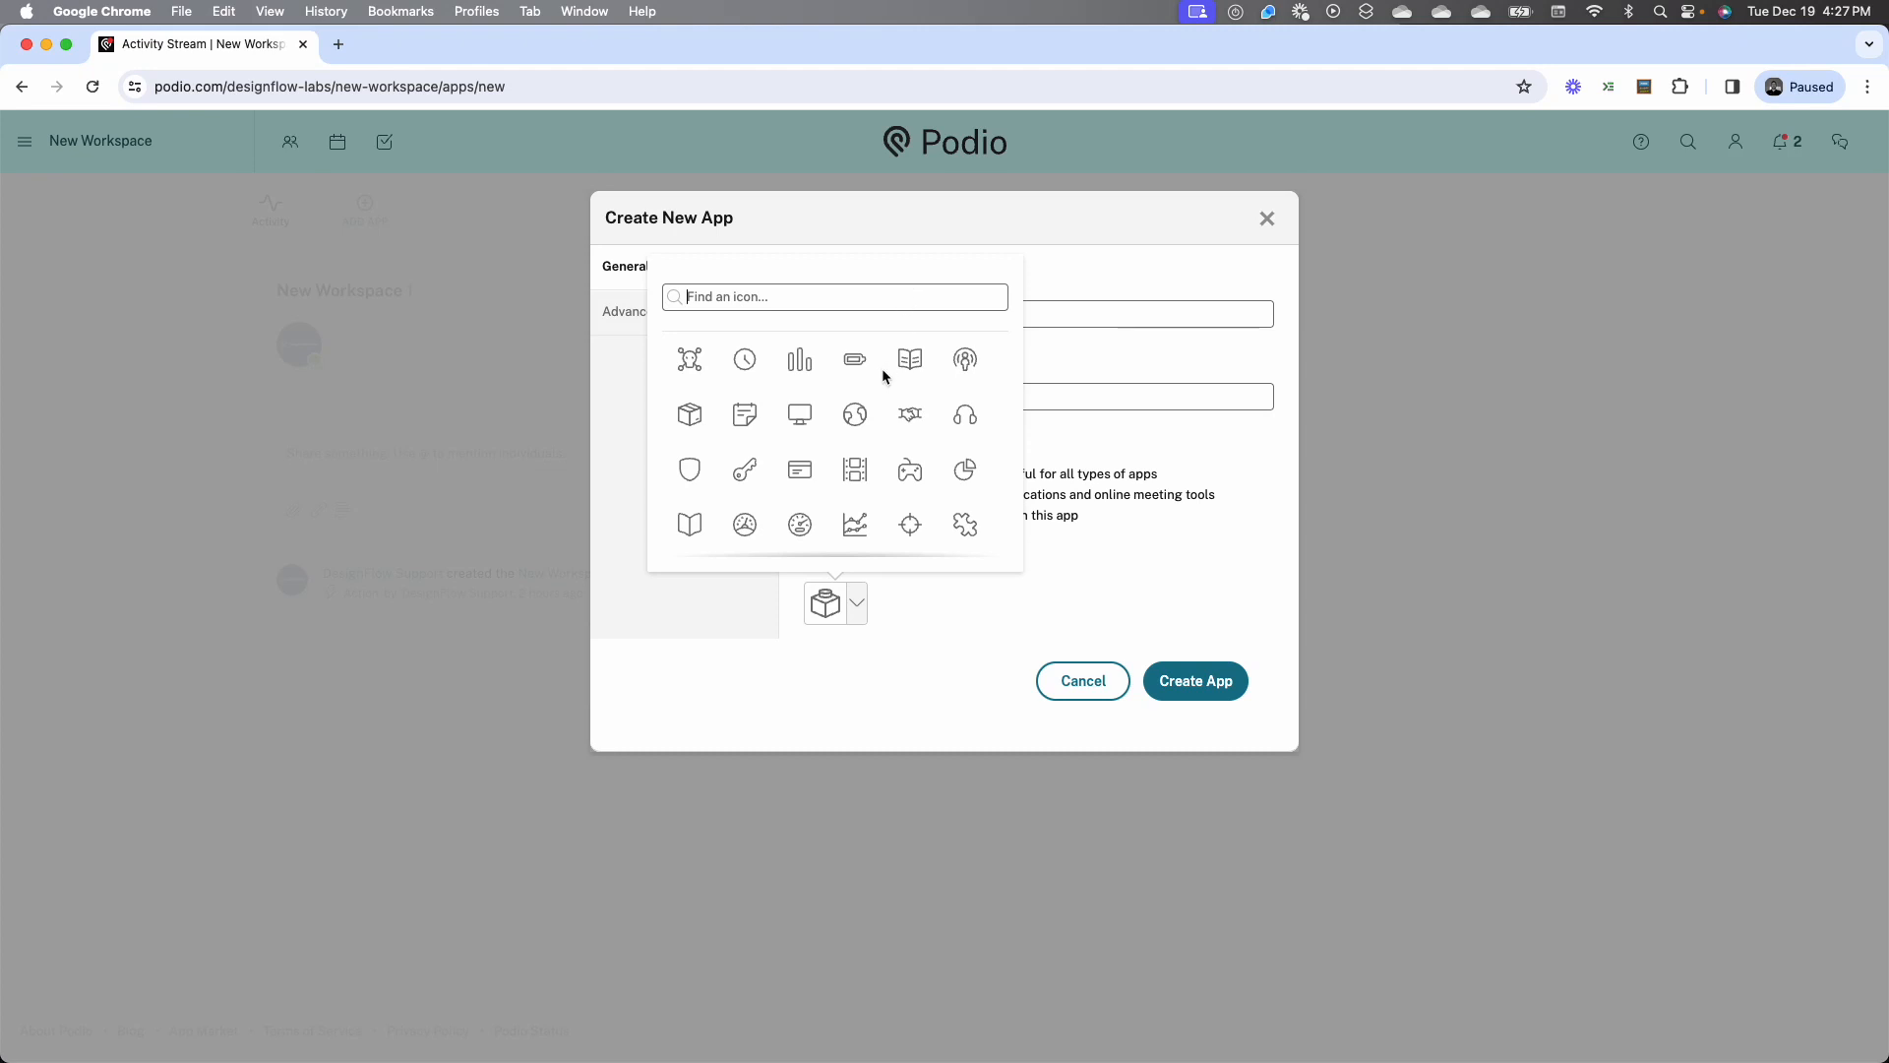
scroll(883, 376, down, 3)
scroll(883, 376, down, 10)
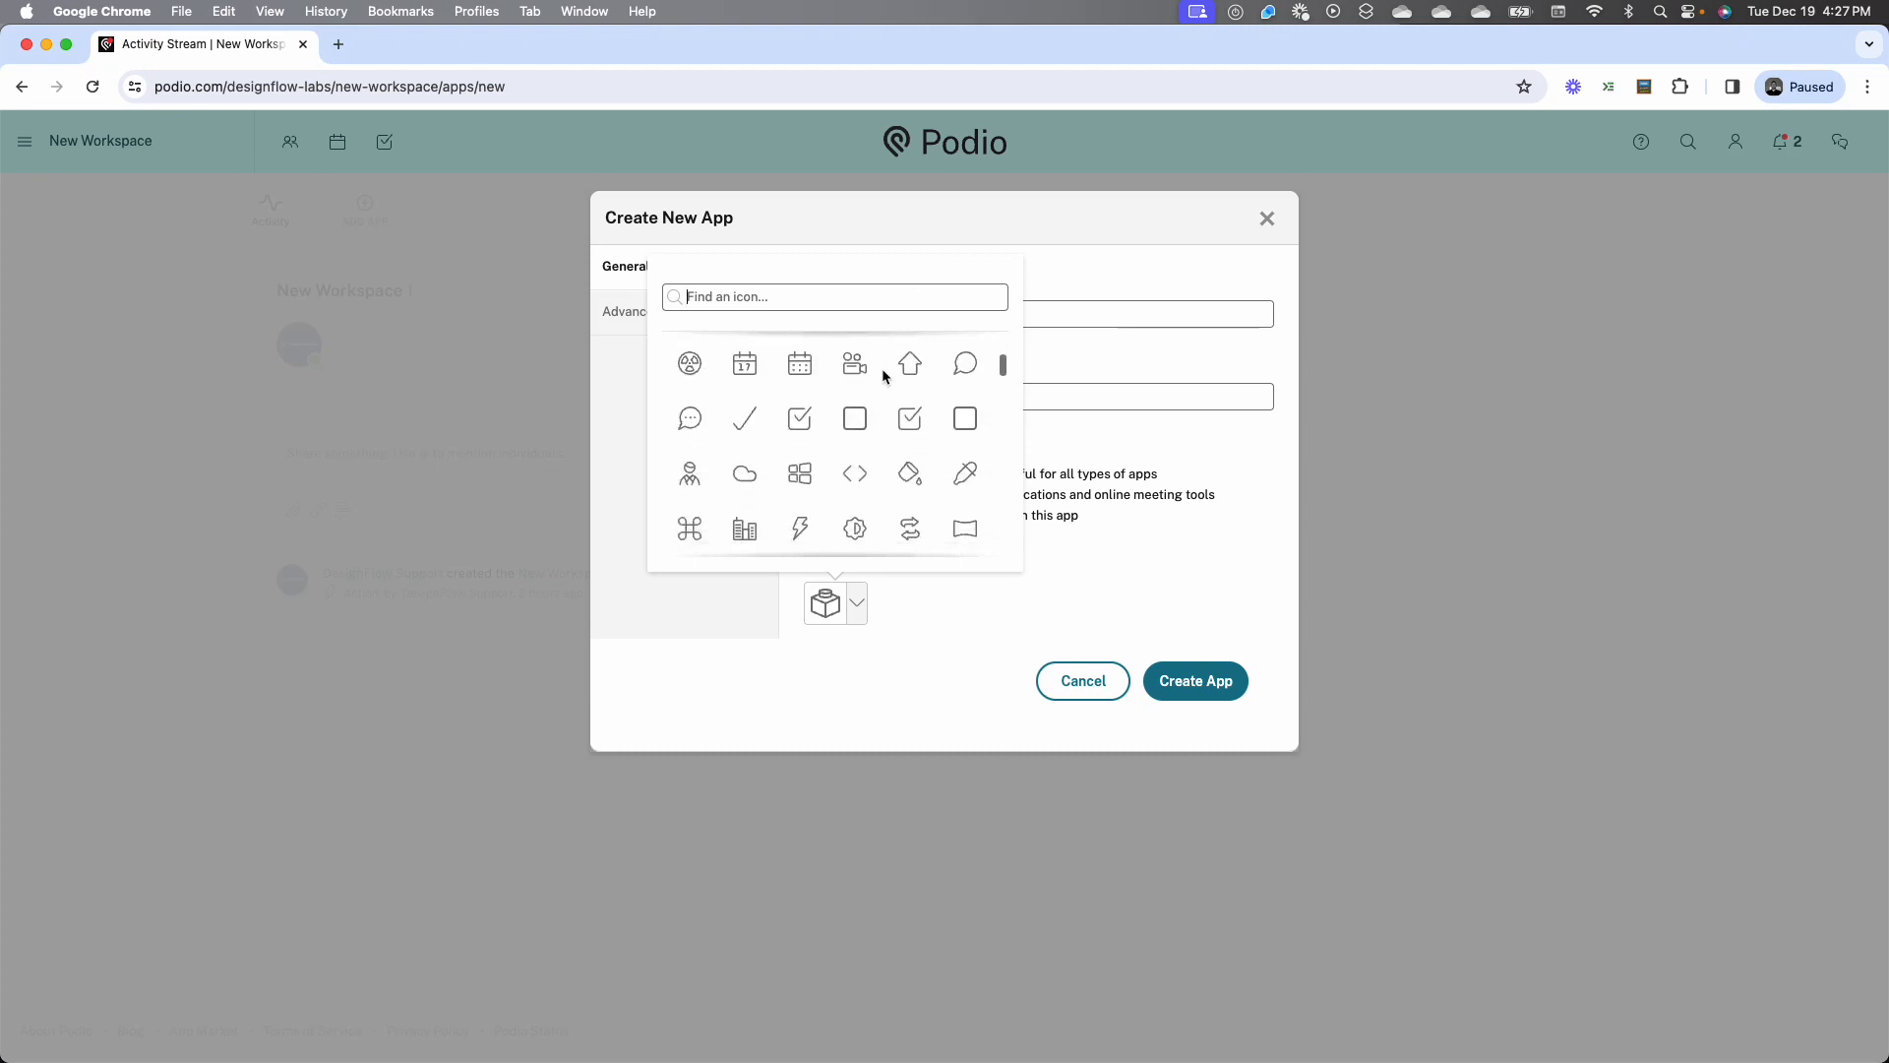
scroll(882, 376, up, 1)
scroll(882, 376, down, 3)
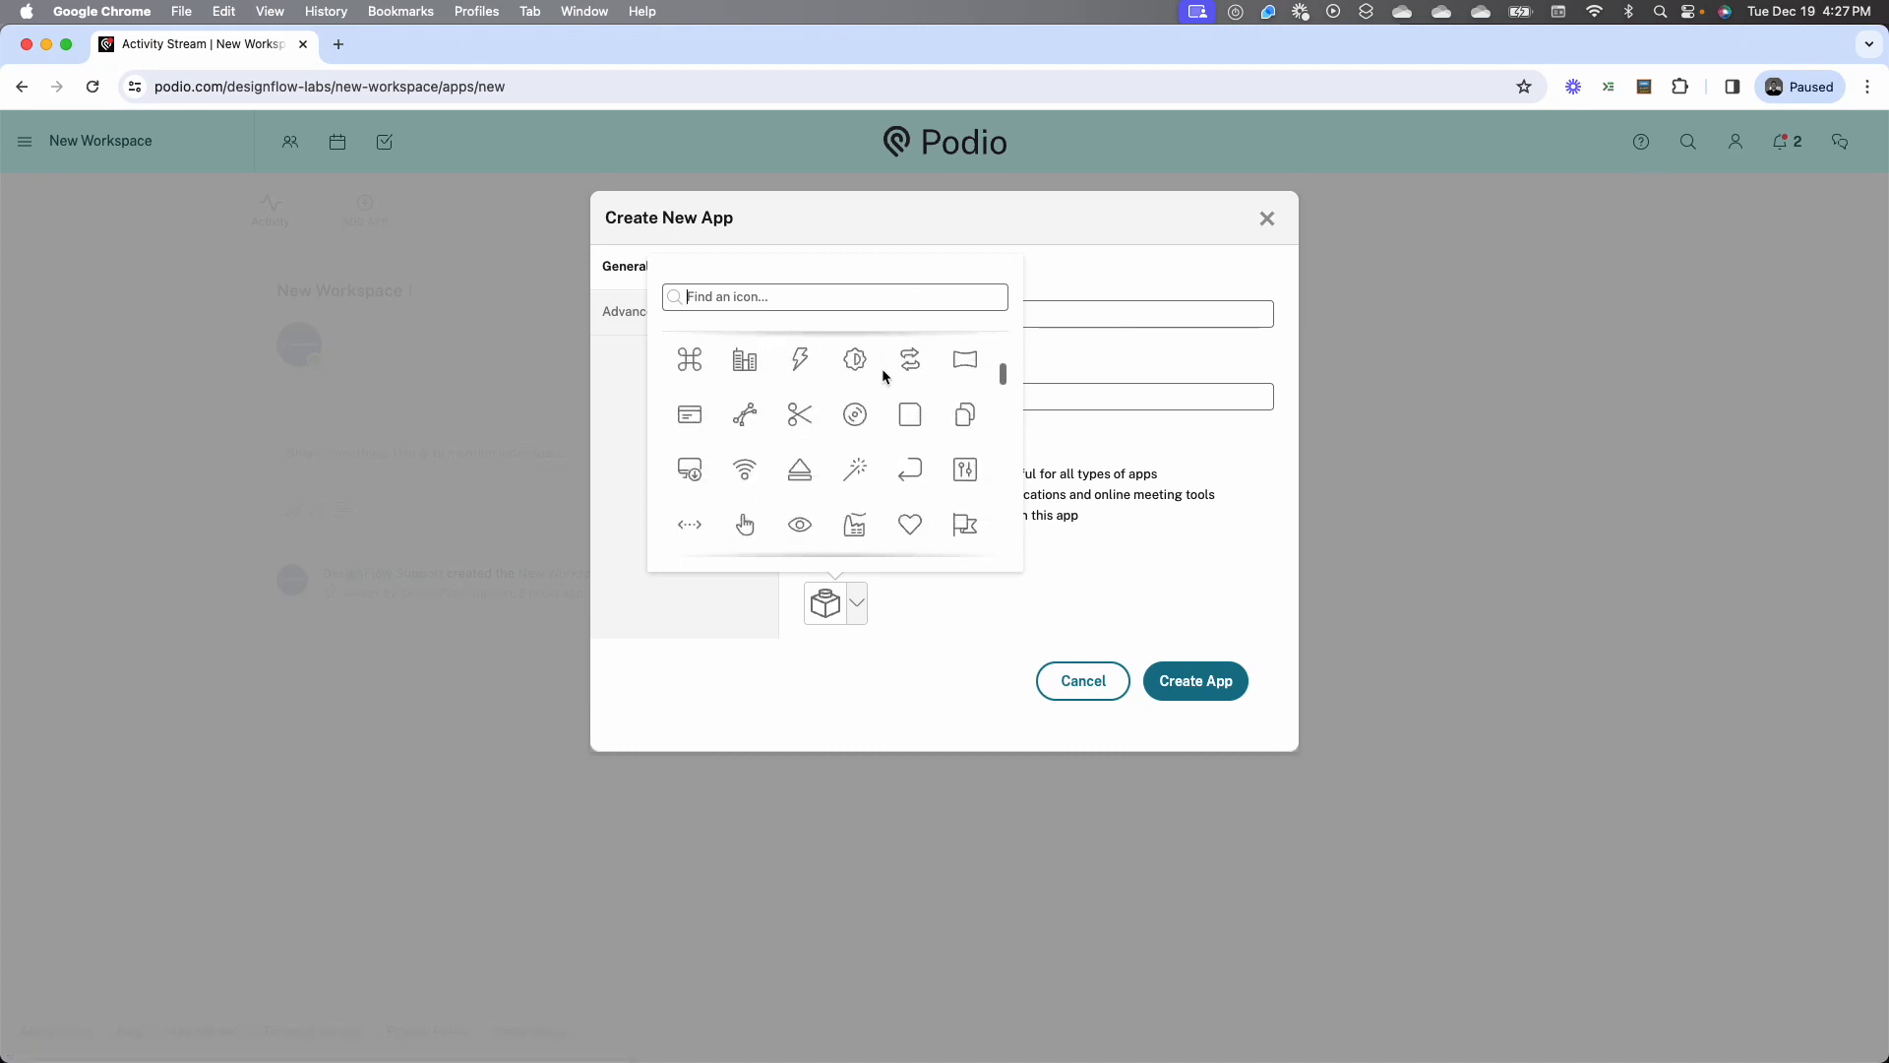
scroll(882, 375, down, 1)
click(865, 296)
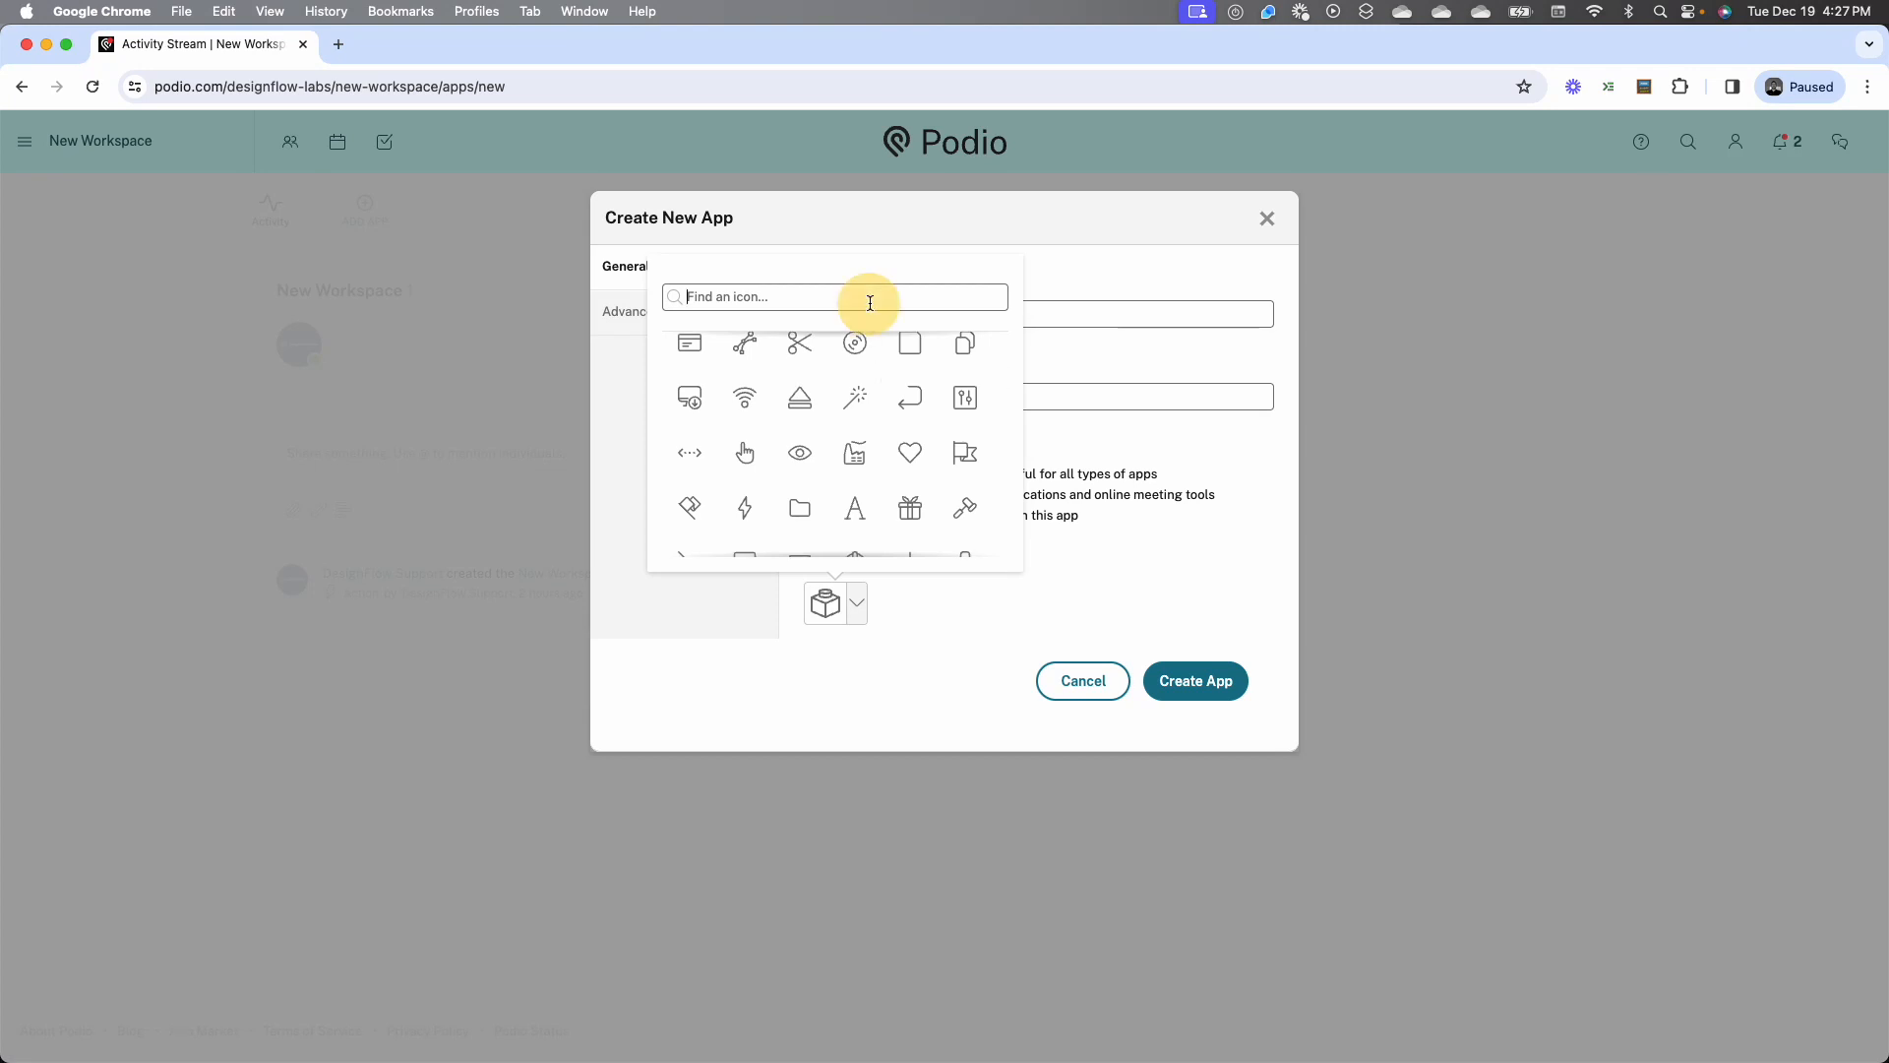
text(Website)
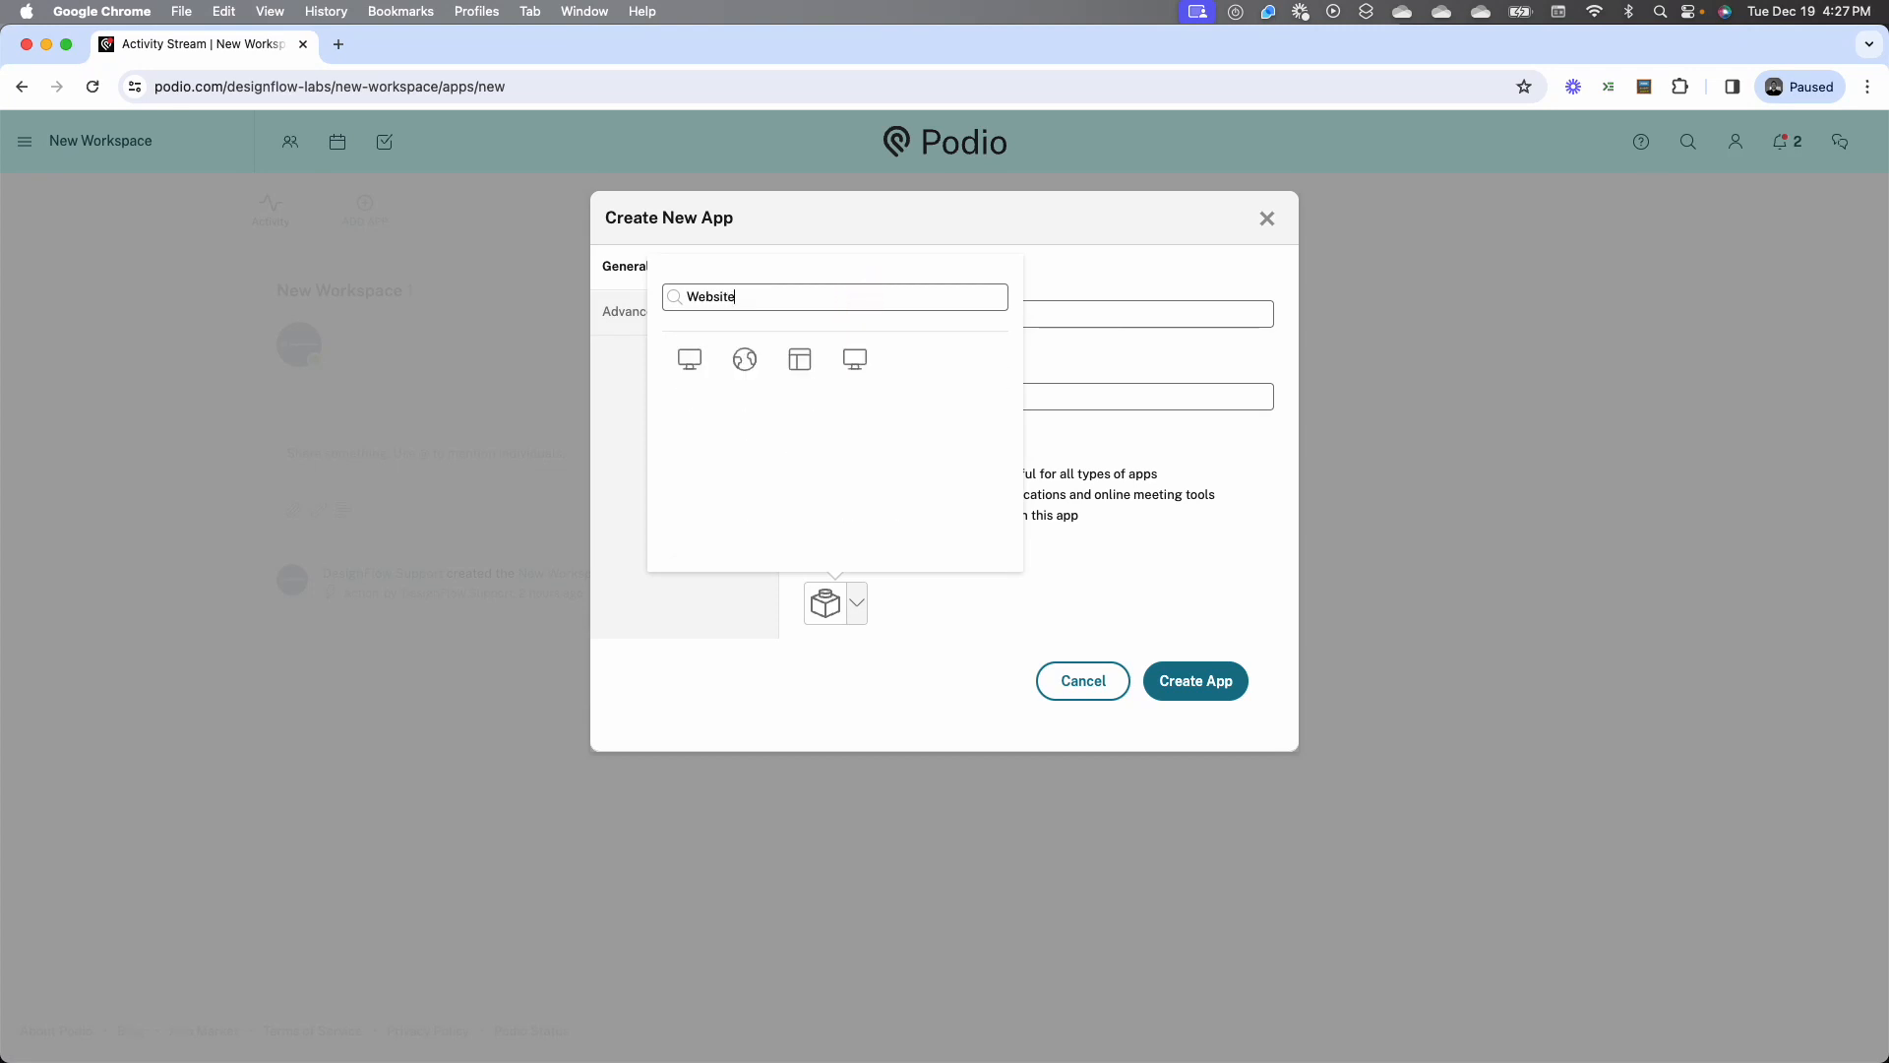
click(855, 360)
Set the app's standard layout to Table and create the app
scroll(1033, 527, down, 3)
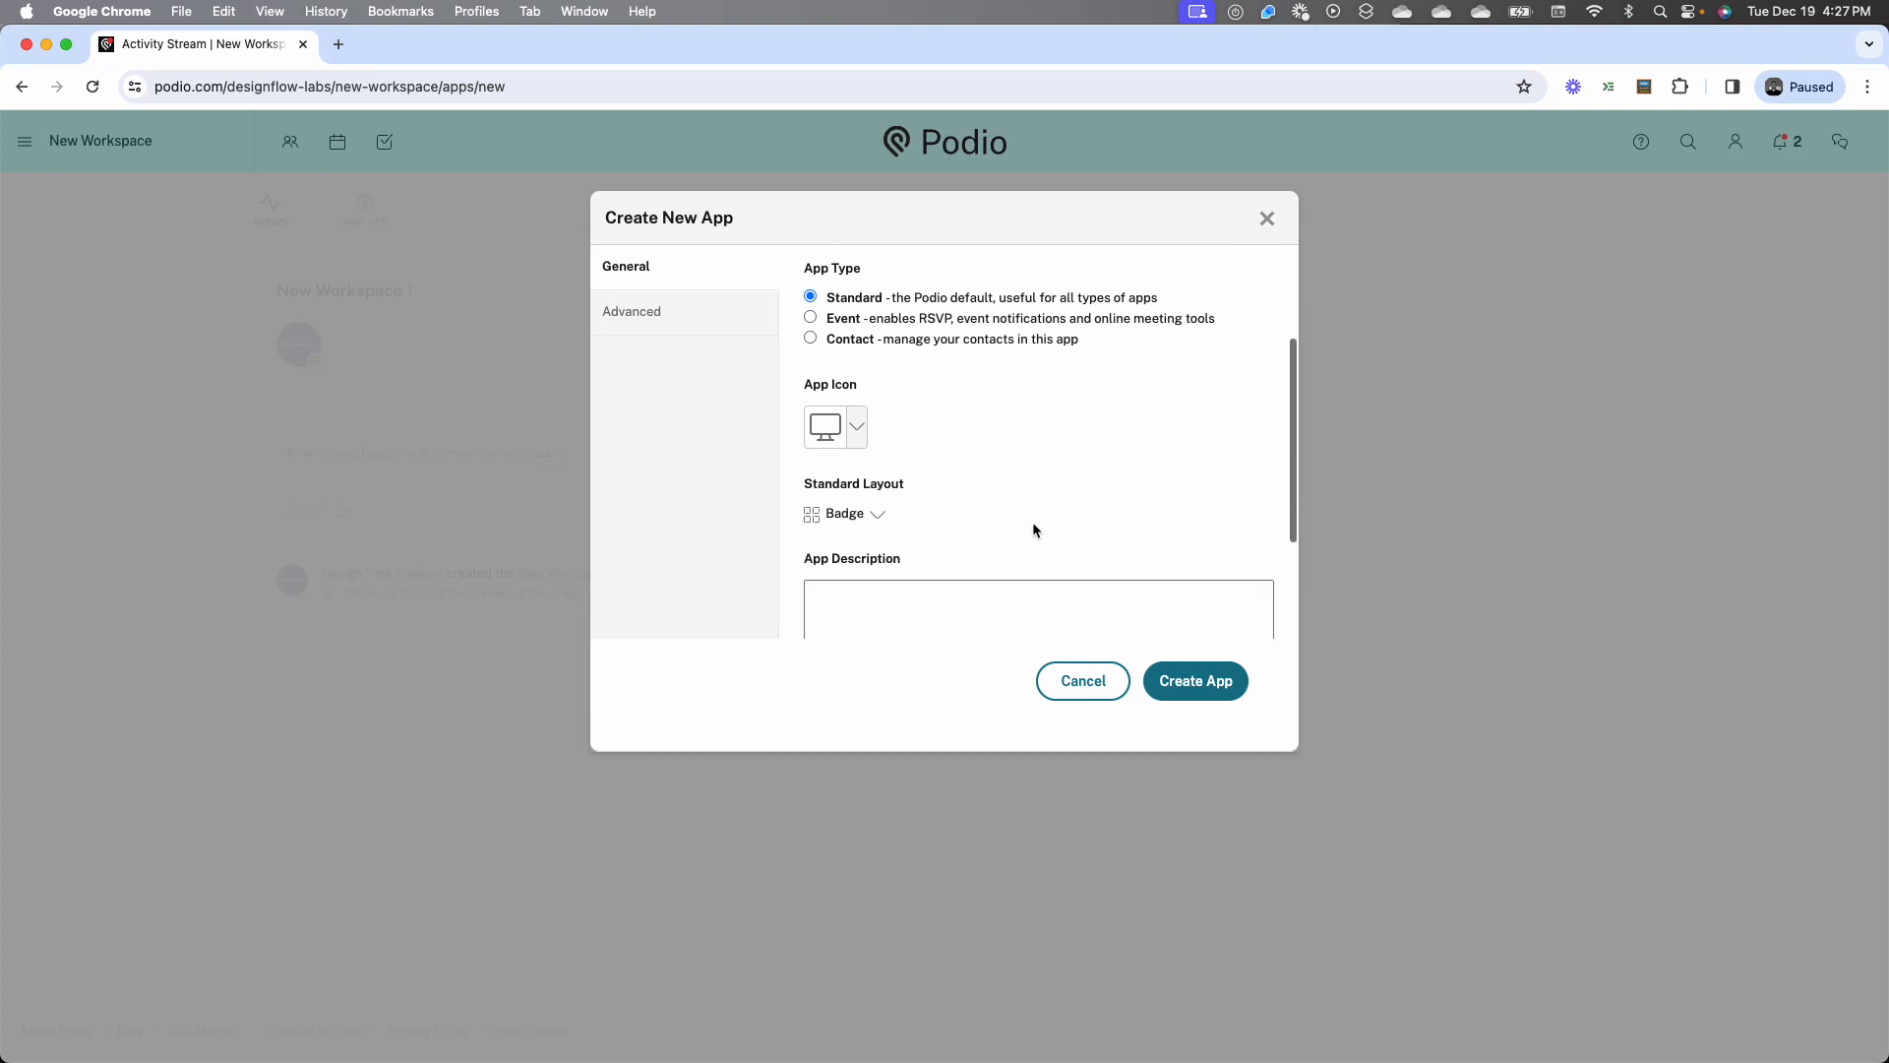
click(882, 509)
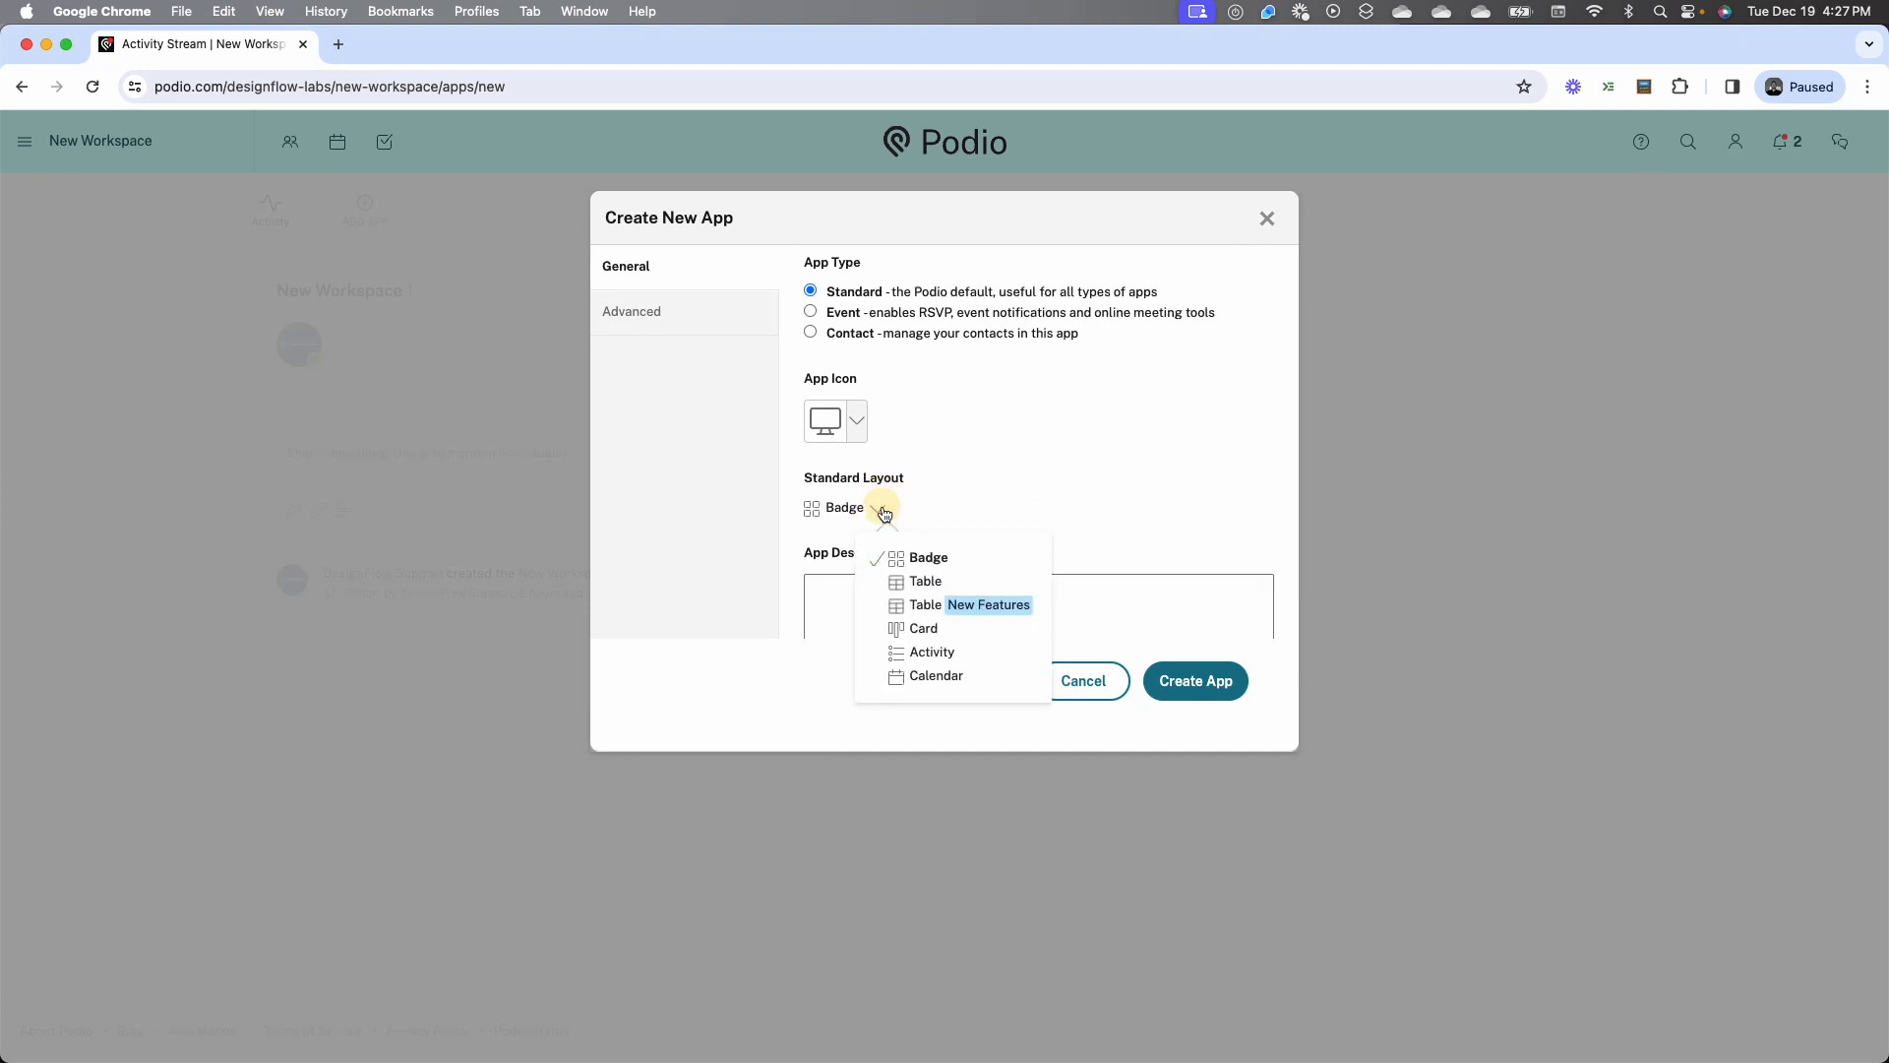
click(927, 582)
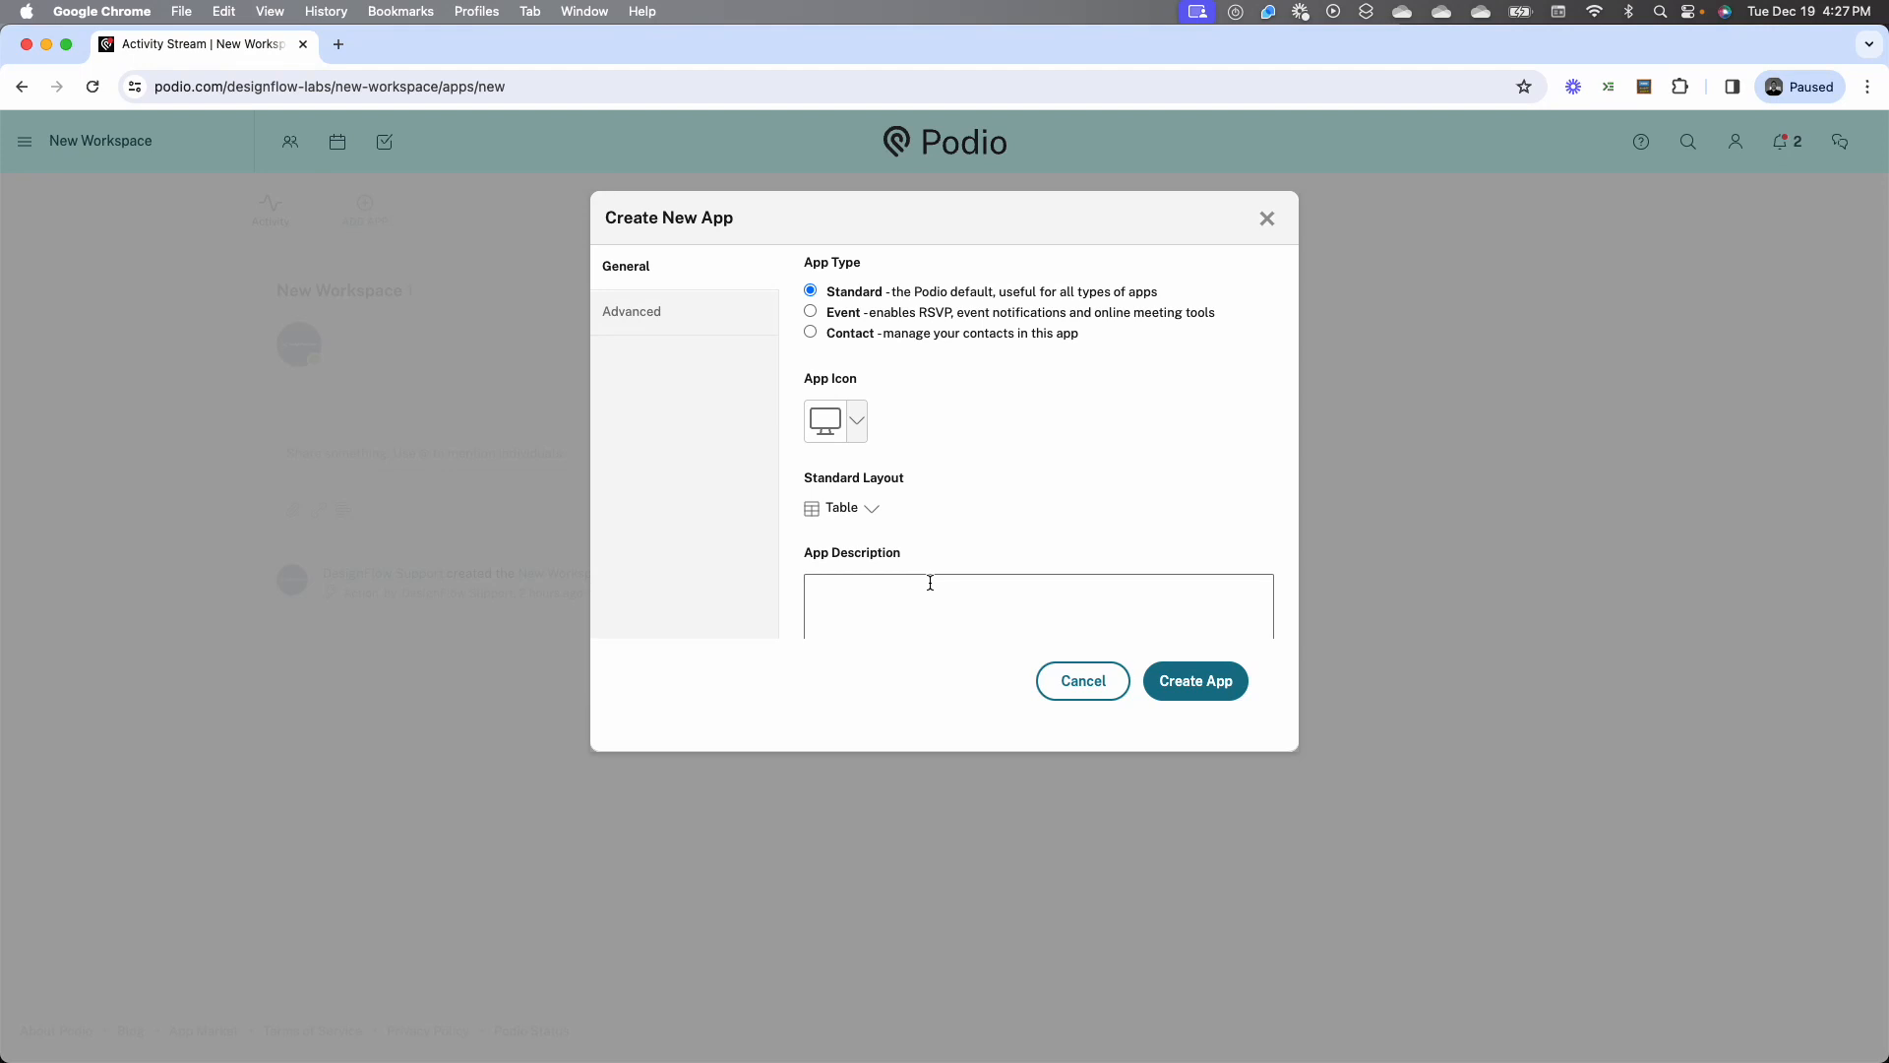
click(1161, 700)
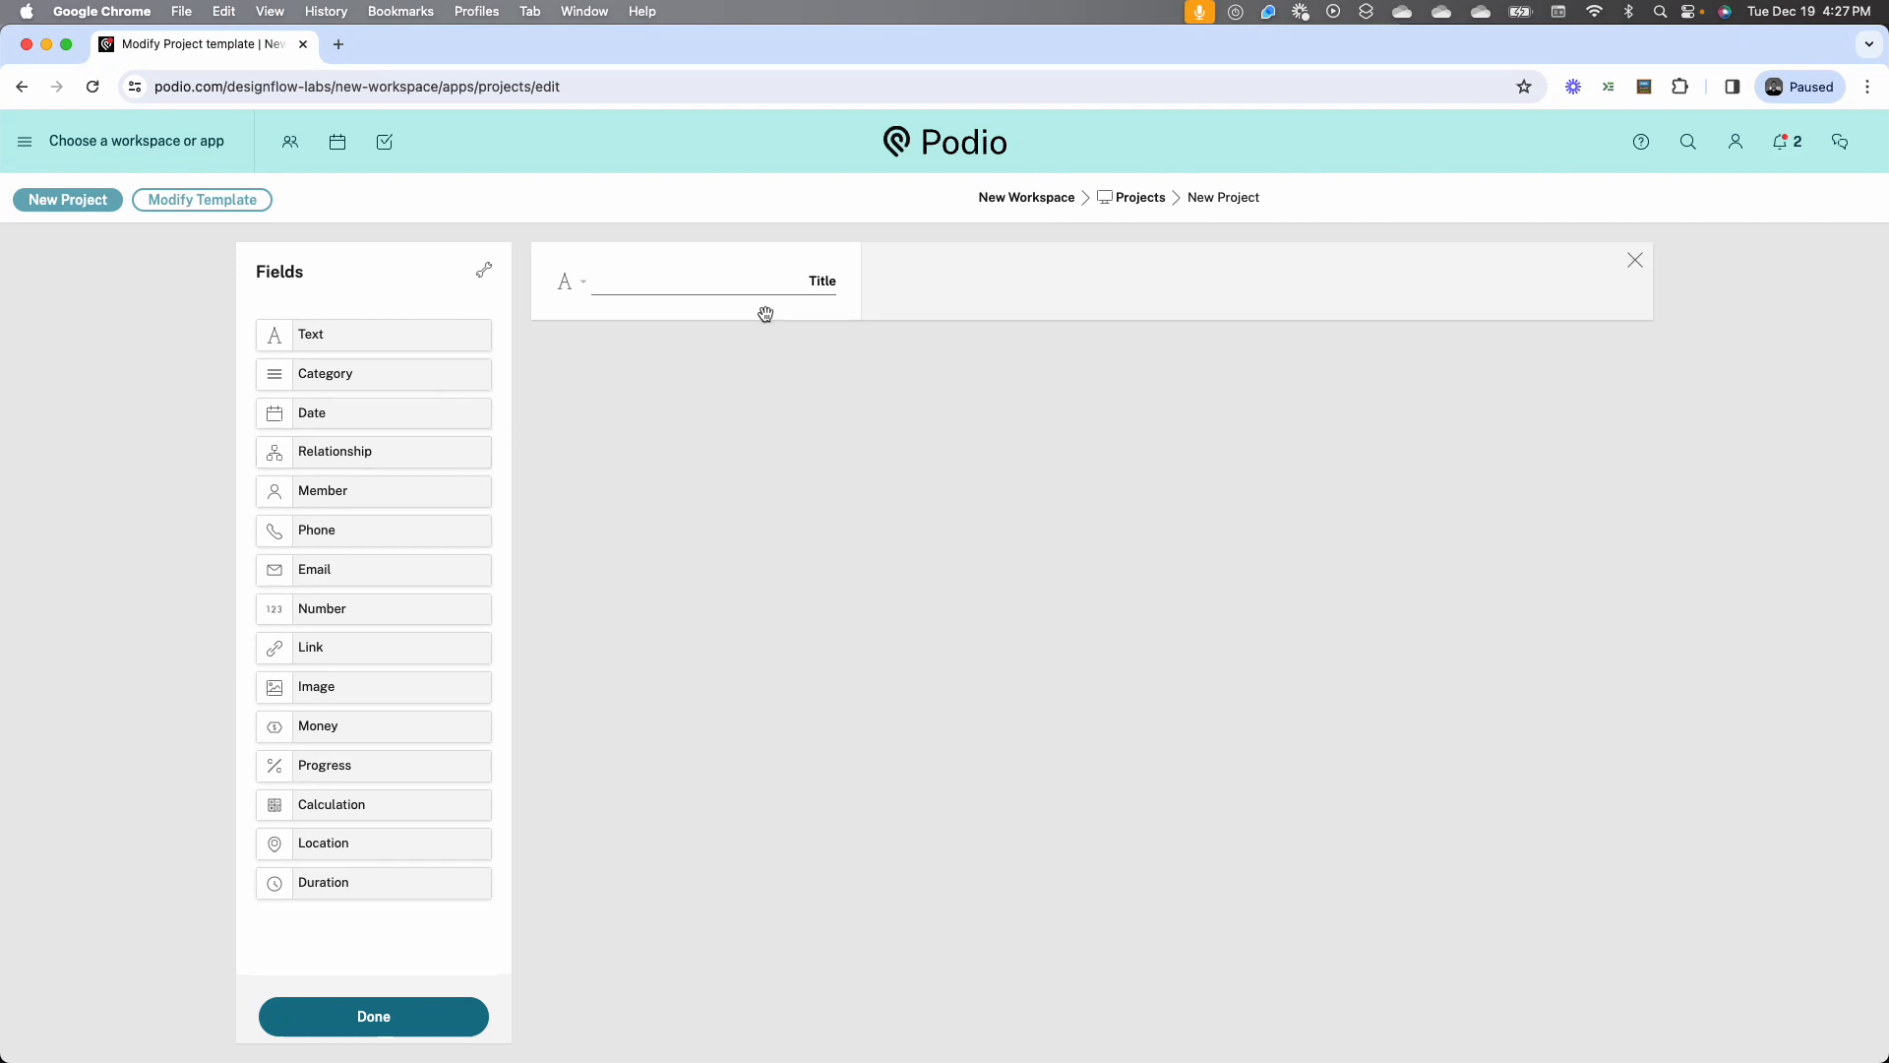
Rename the template's Title field as Project Name
double_click(810, 285)
text(Proj)
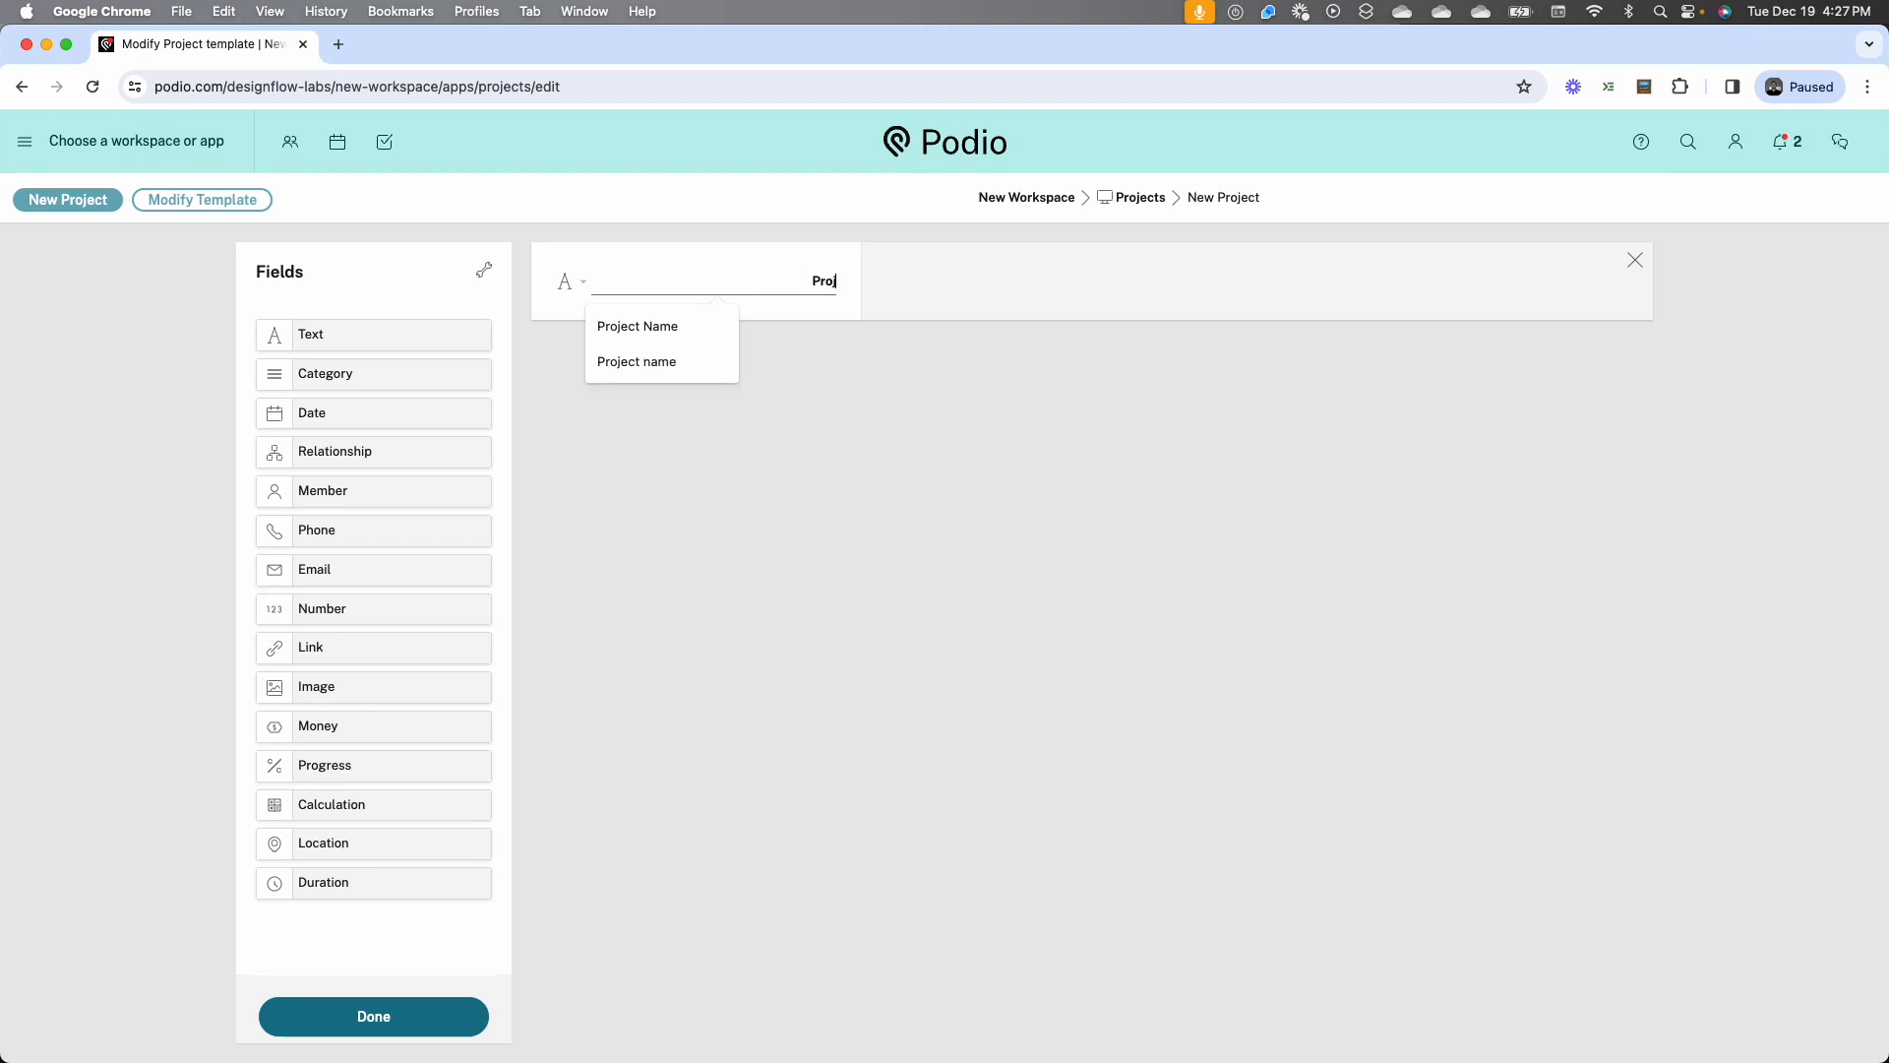
text(ect Name)
click(673, 439)
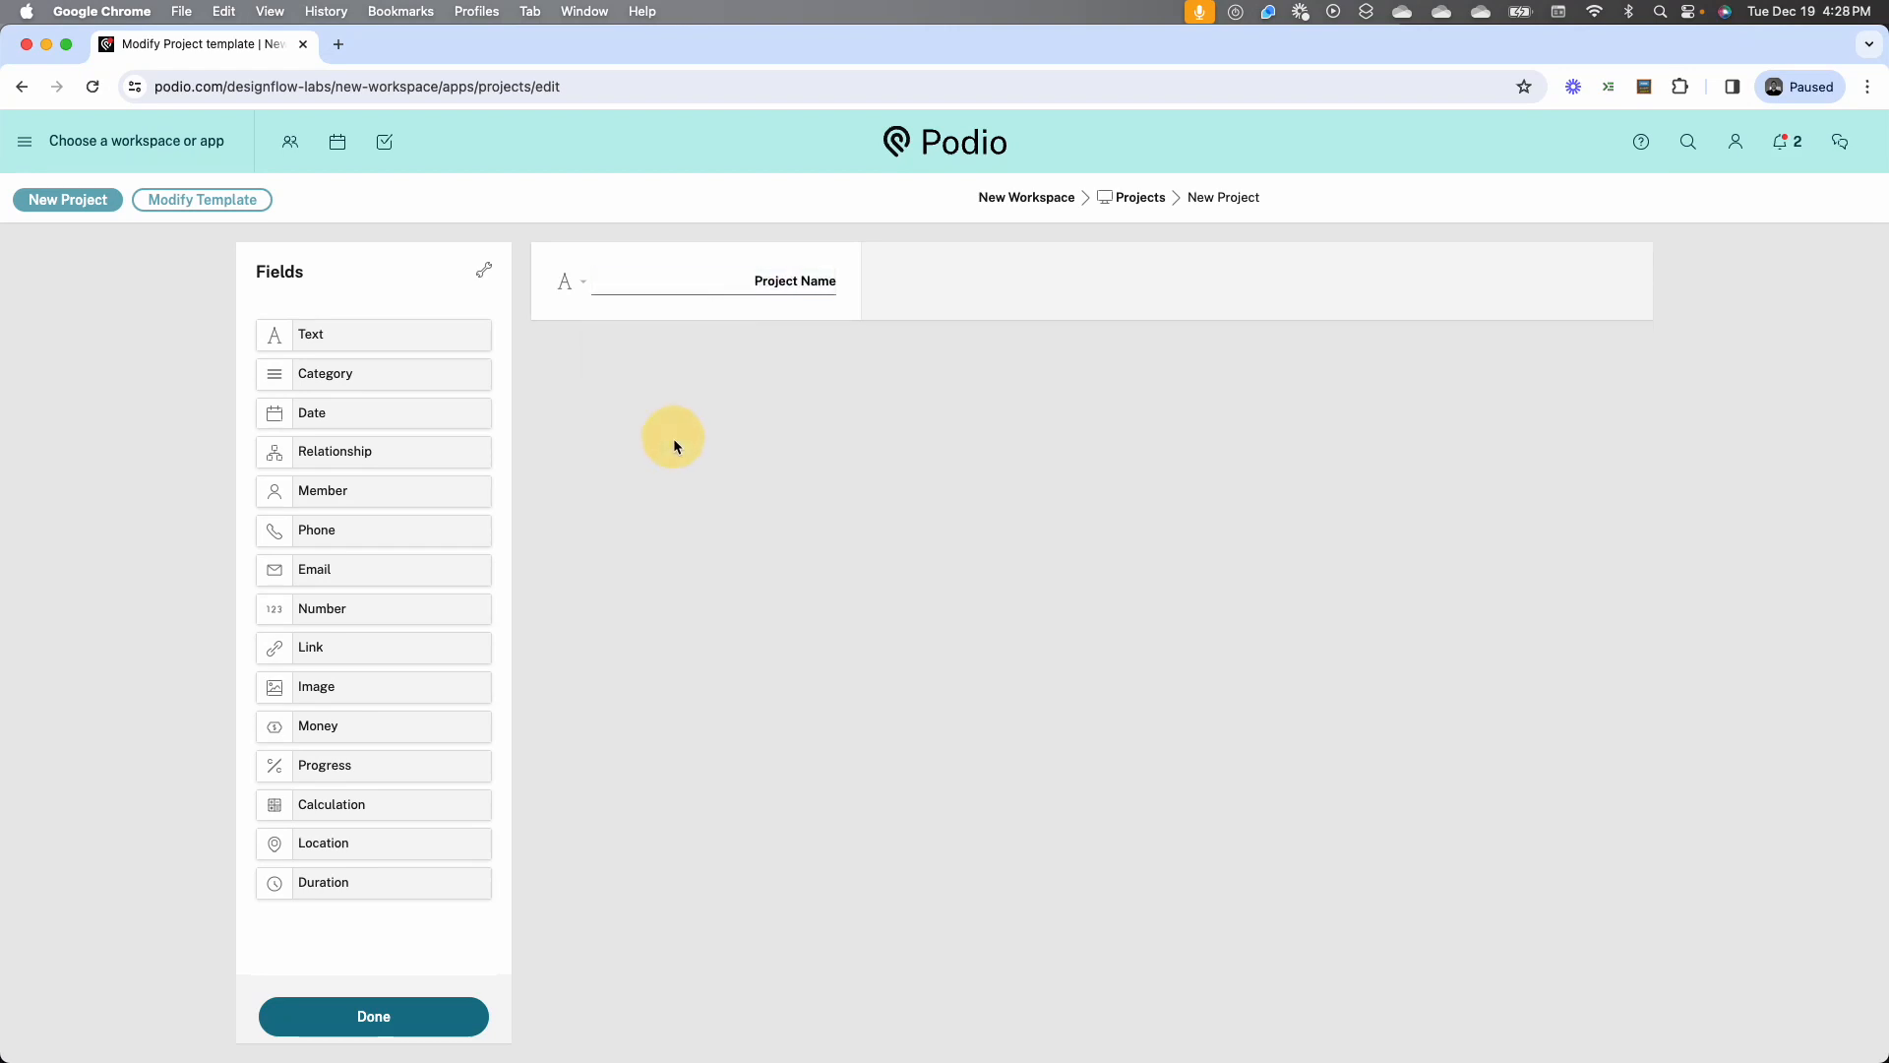
Add a text field below Project Name and name it Project Lead
drag(350, 341, 591, 360)
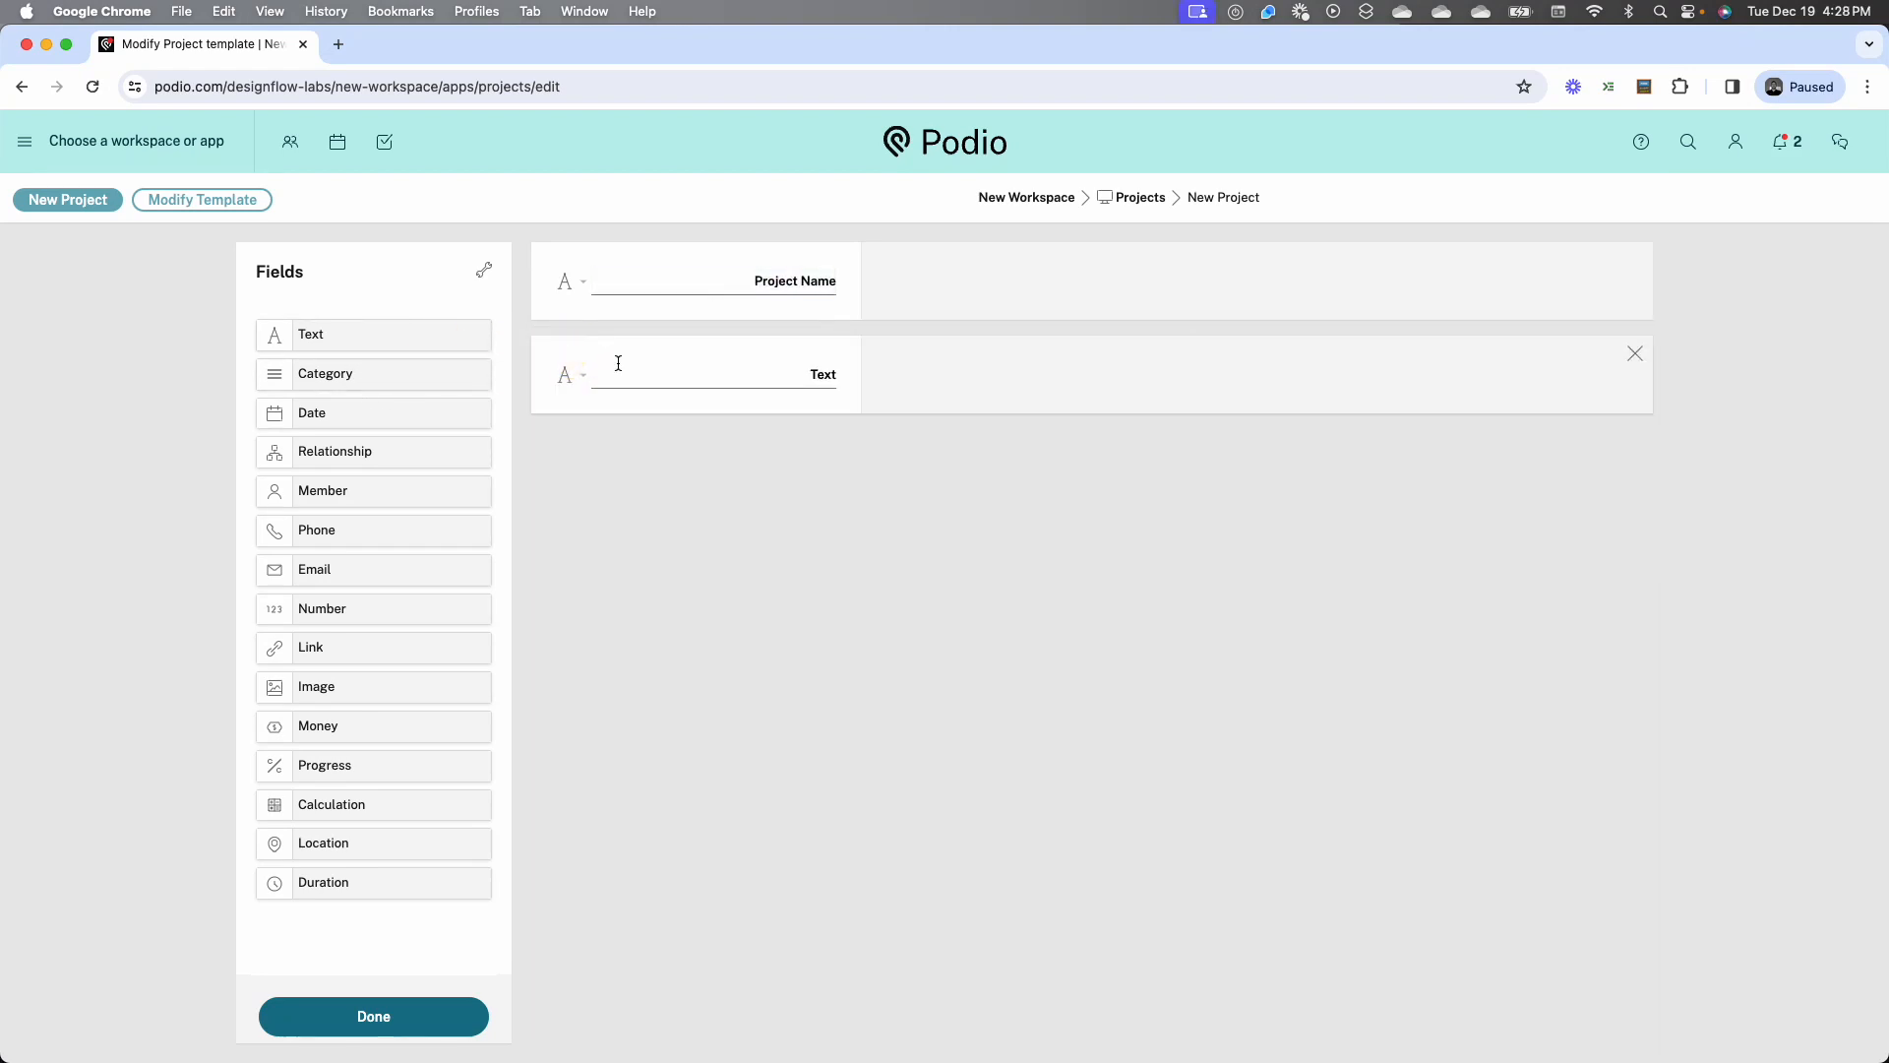
click(569, 383)
click(822, 375)
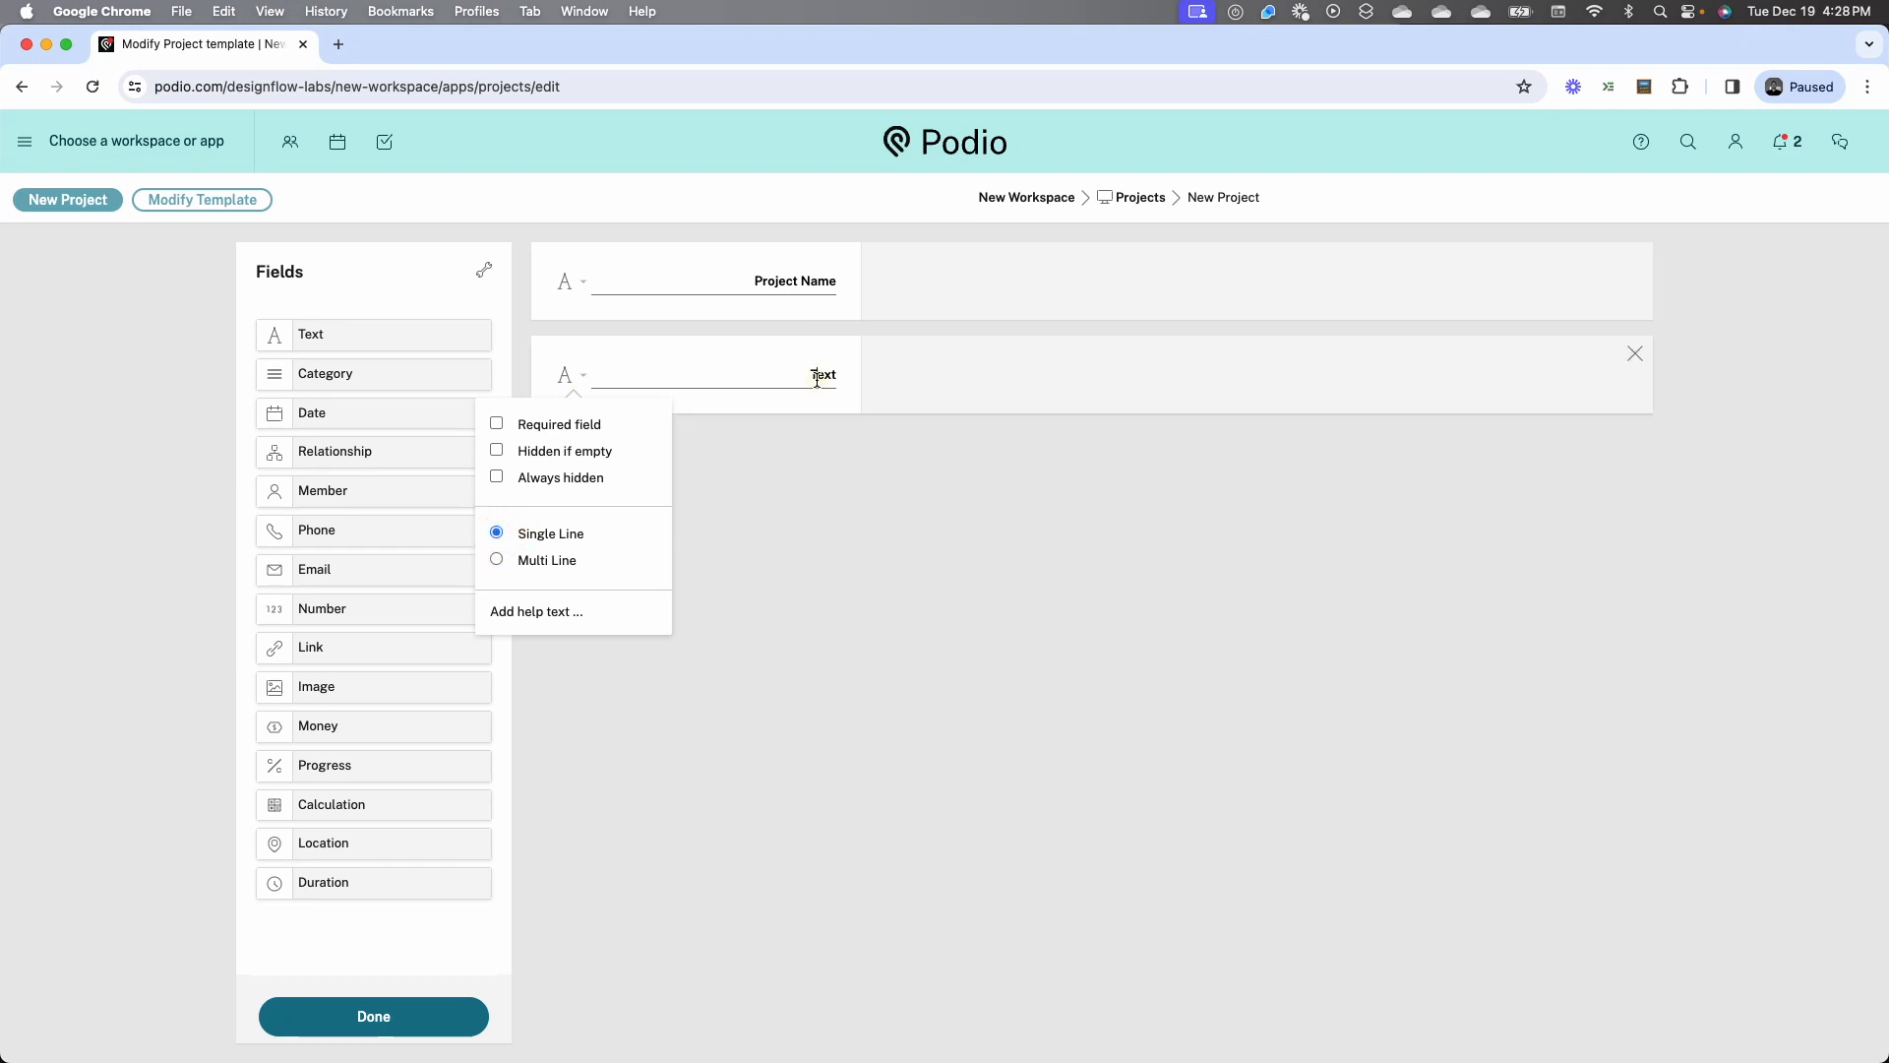
text(Project Lead)
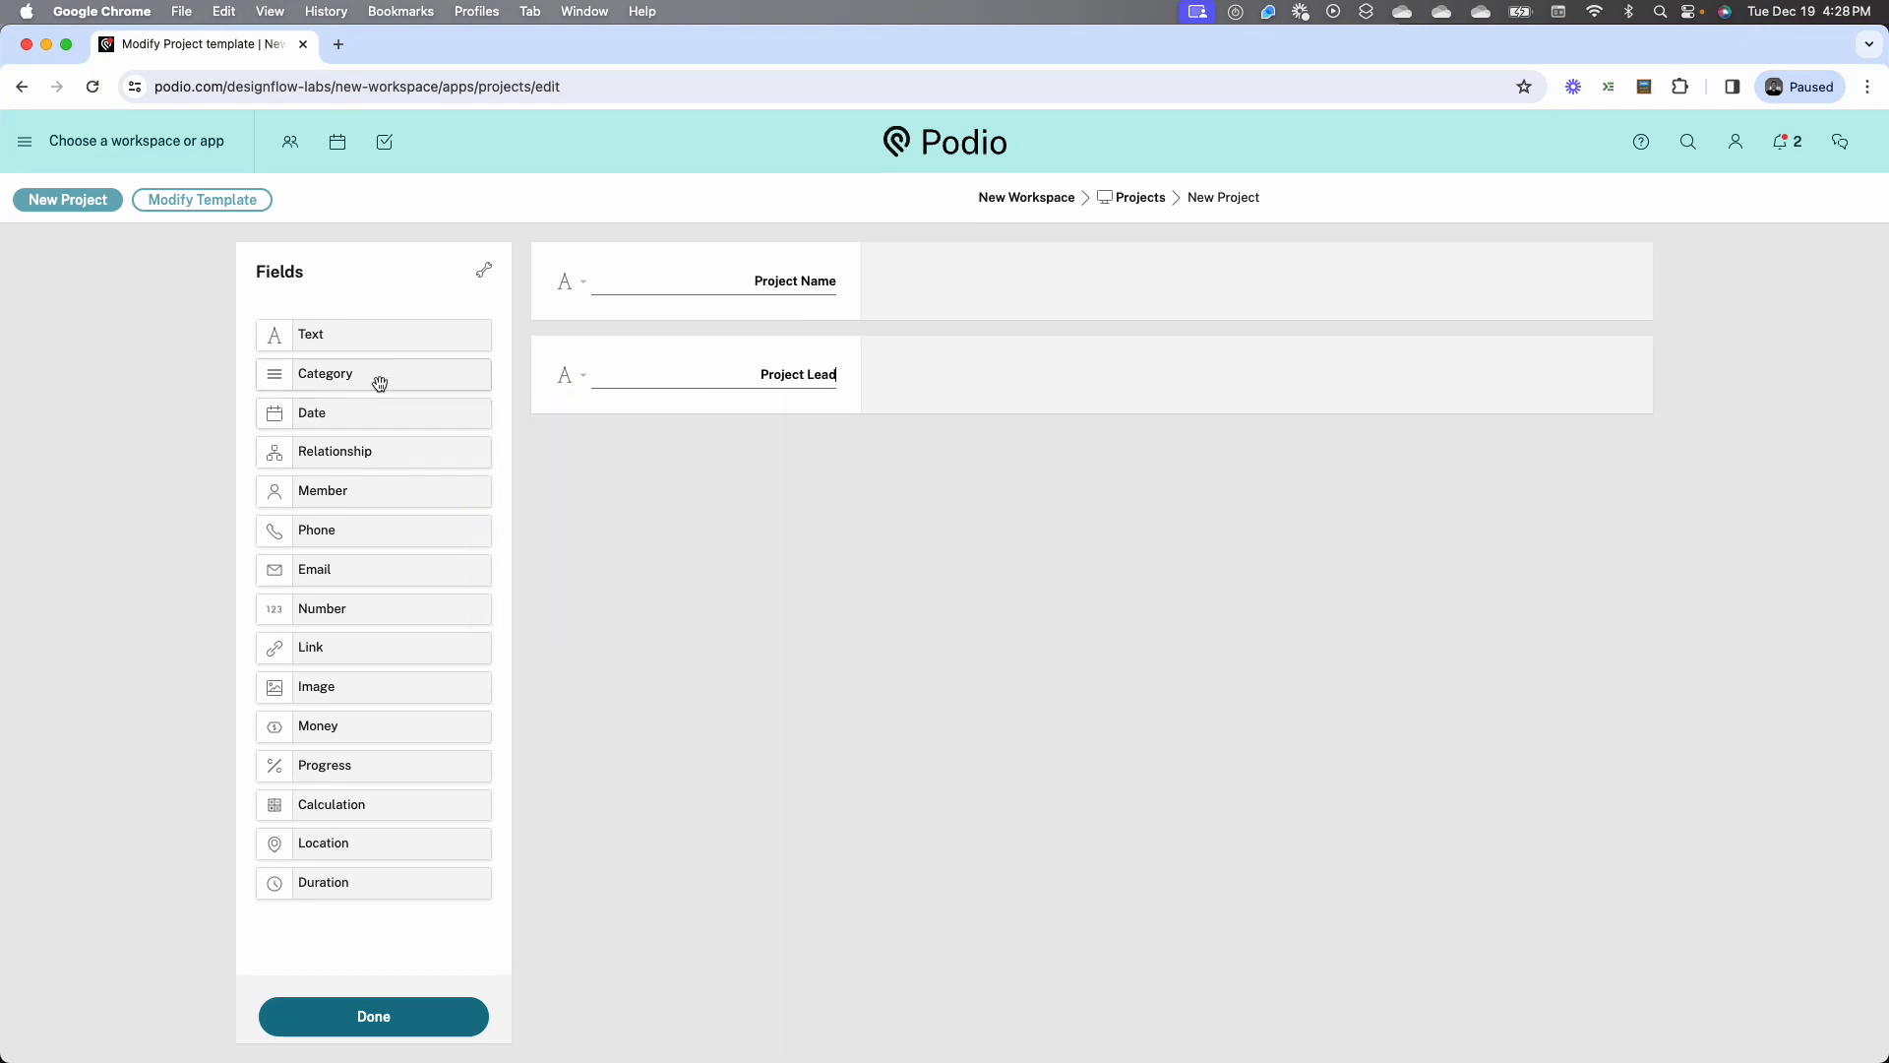
Add a category field below Project Lead and name it Project Status
drag(375, 379, 729, 458)
click(784, 464)
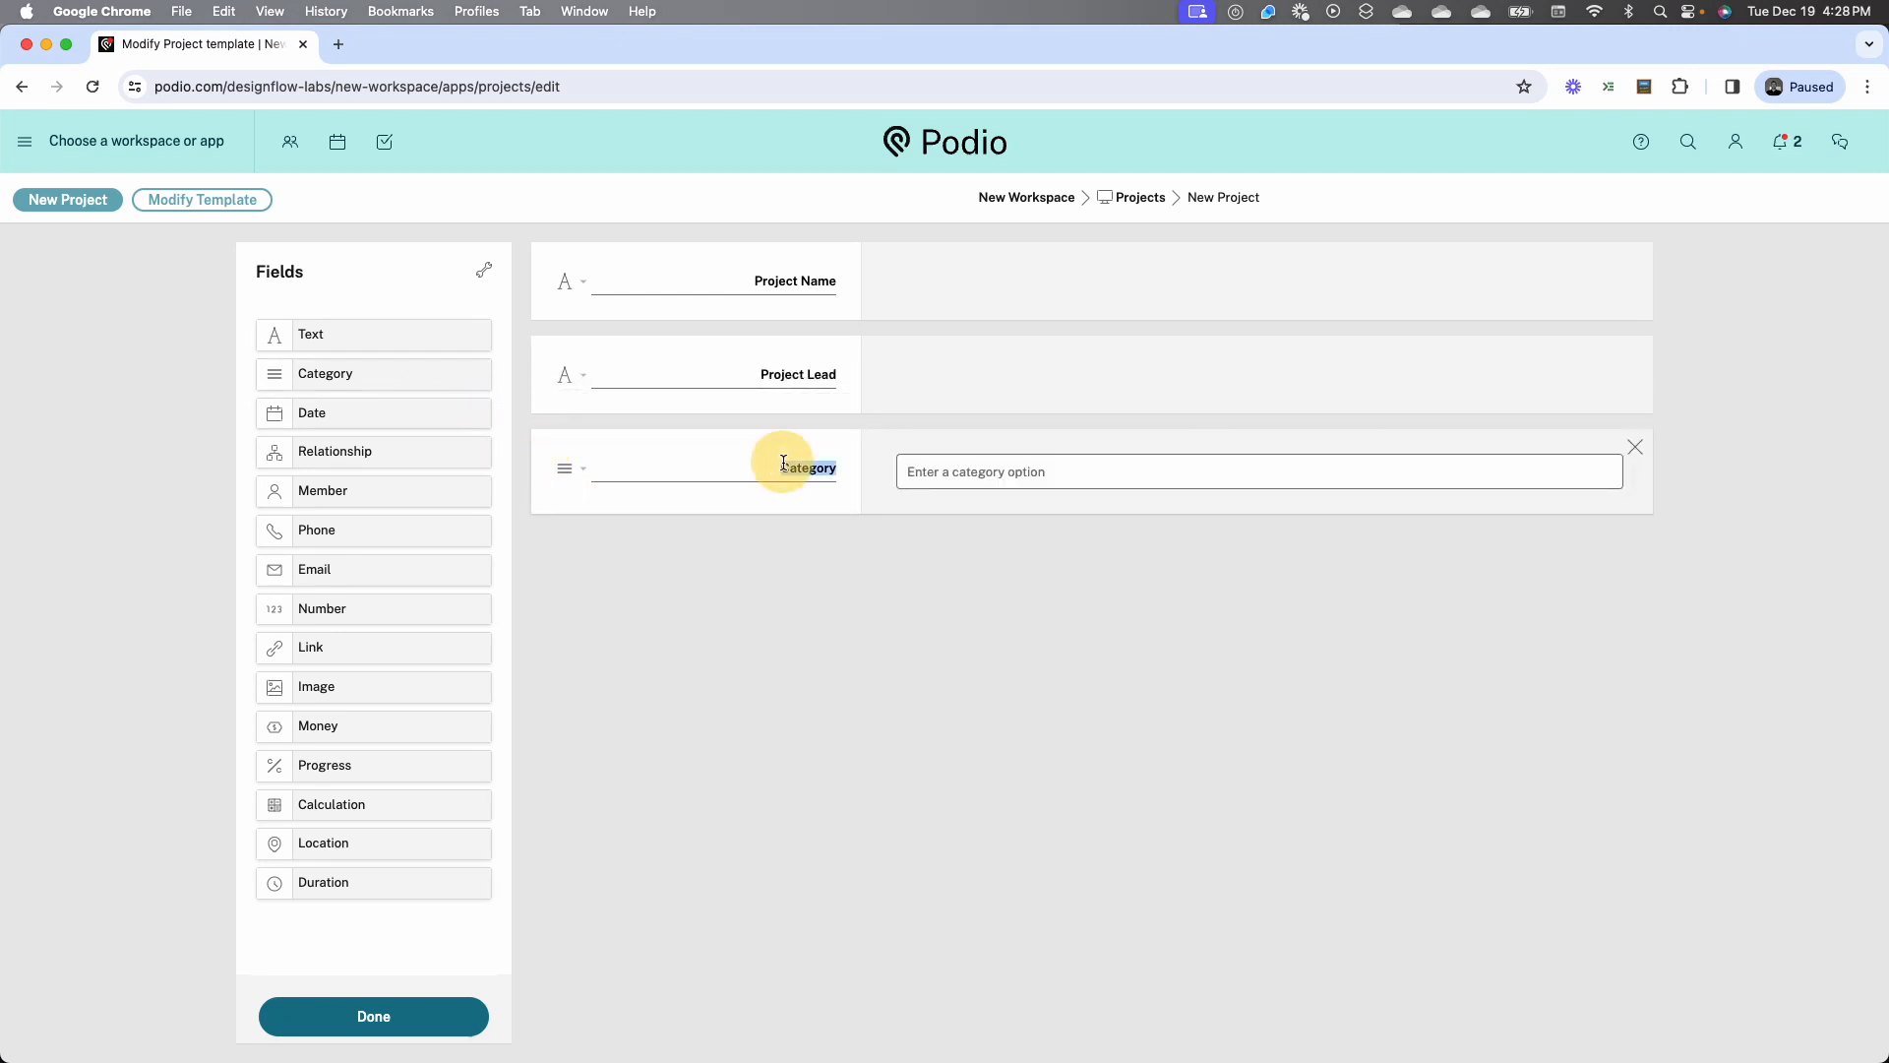
text(S)
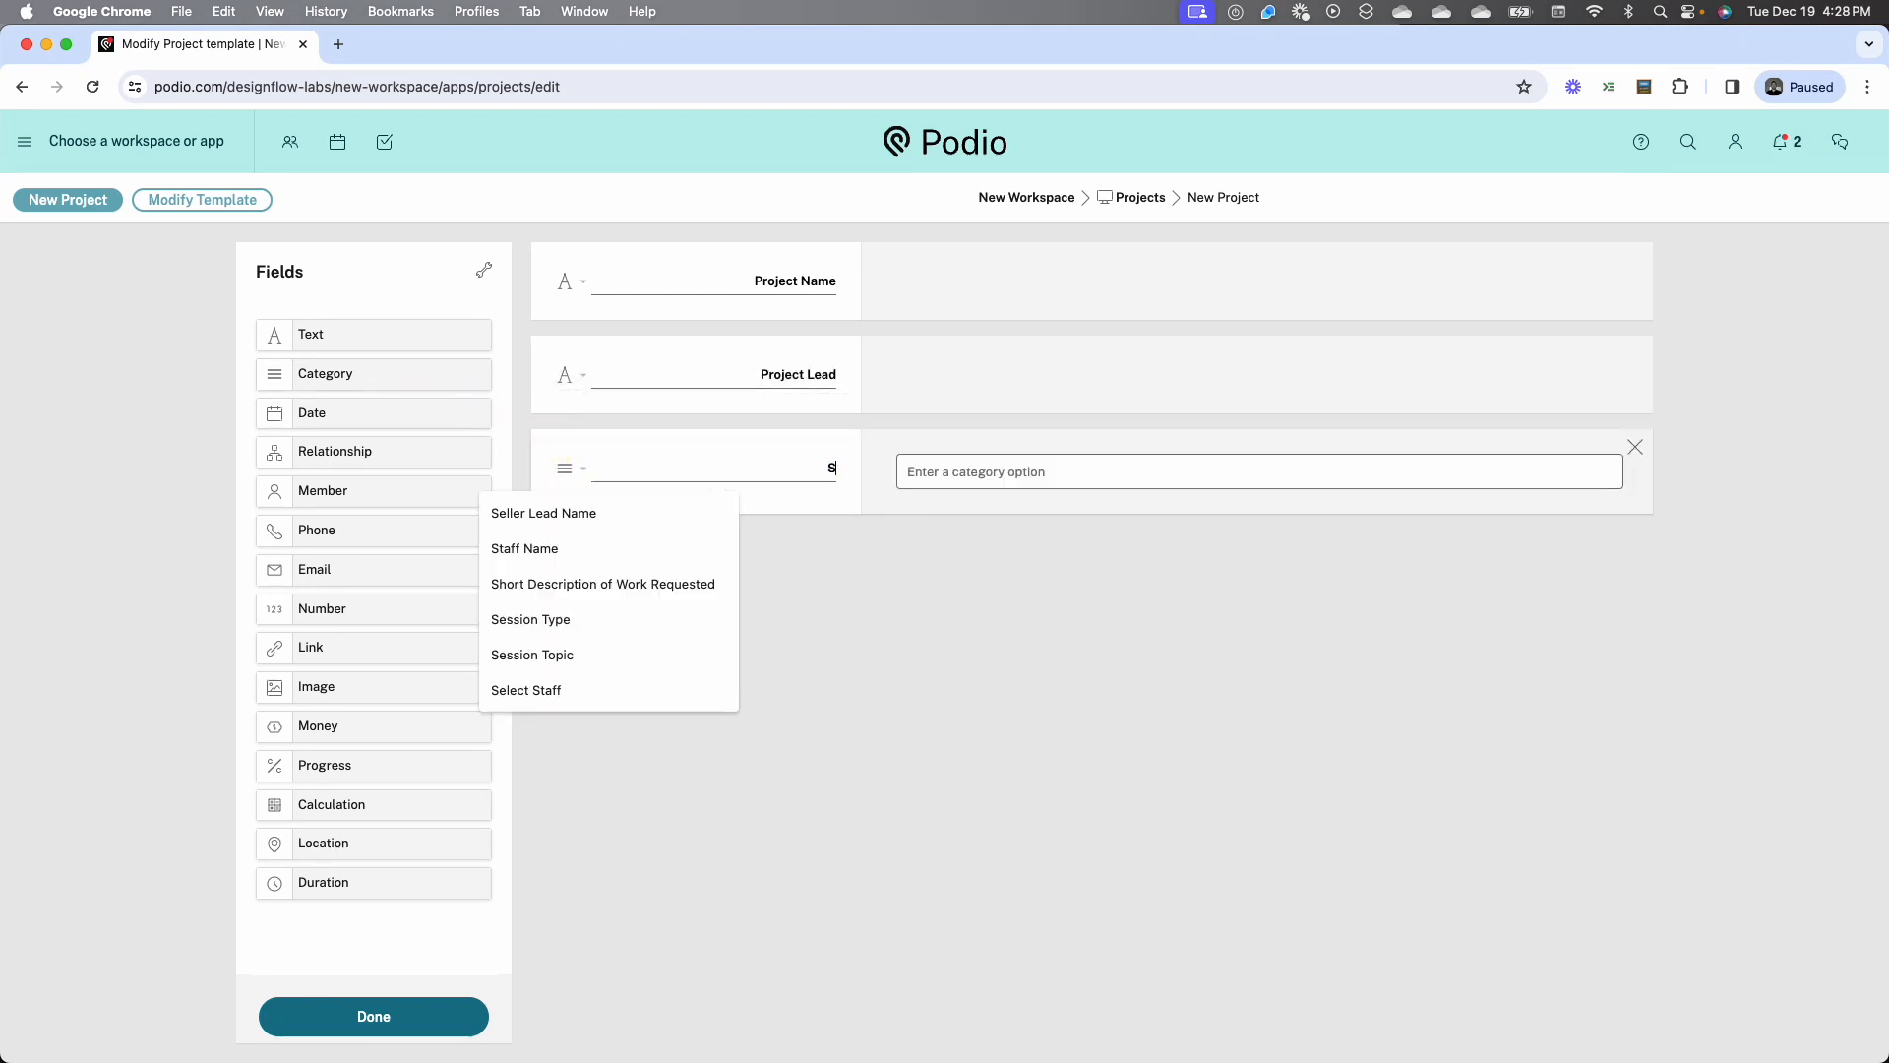
key(BackSpace)
text(Project Status)
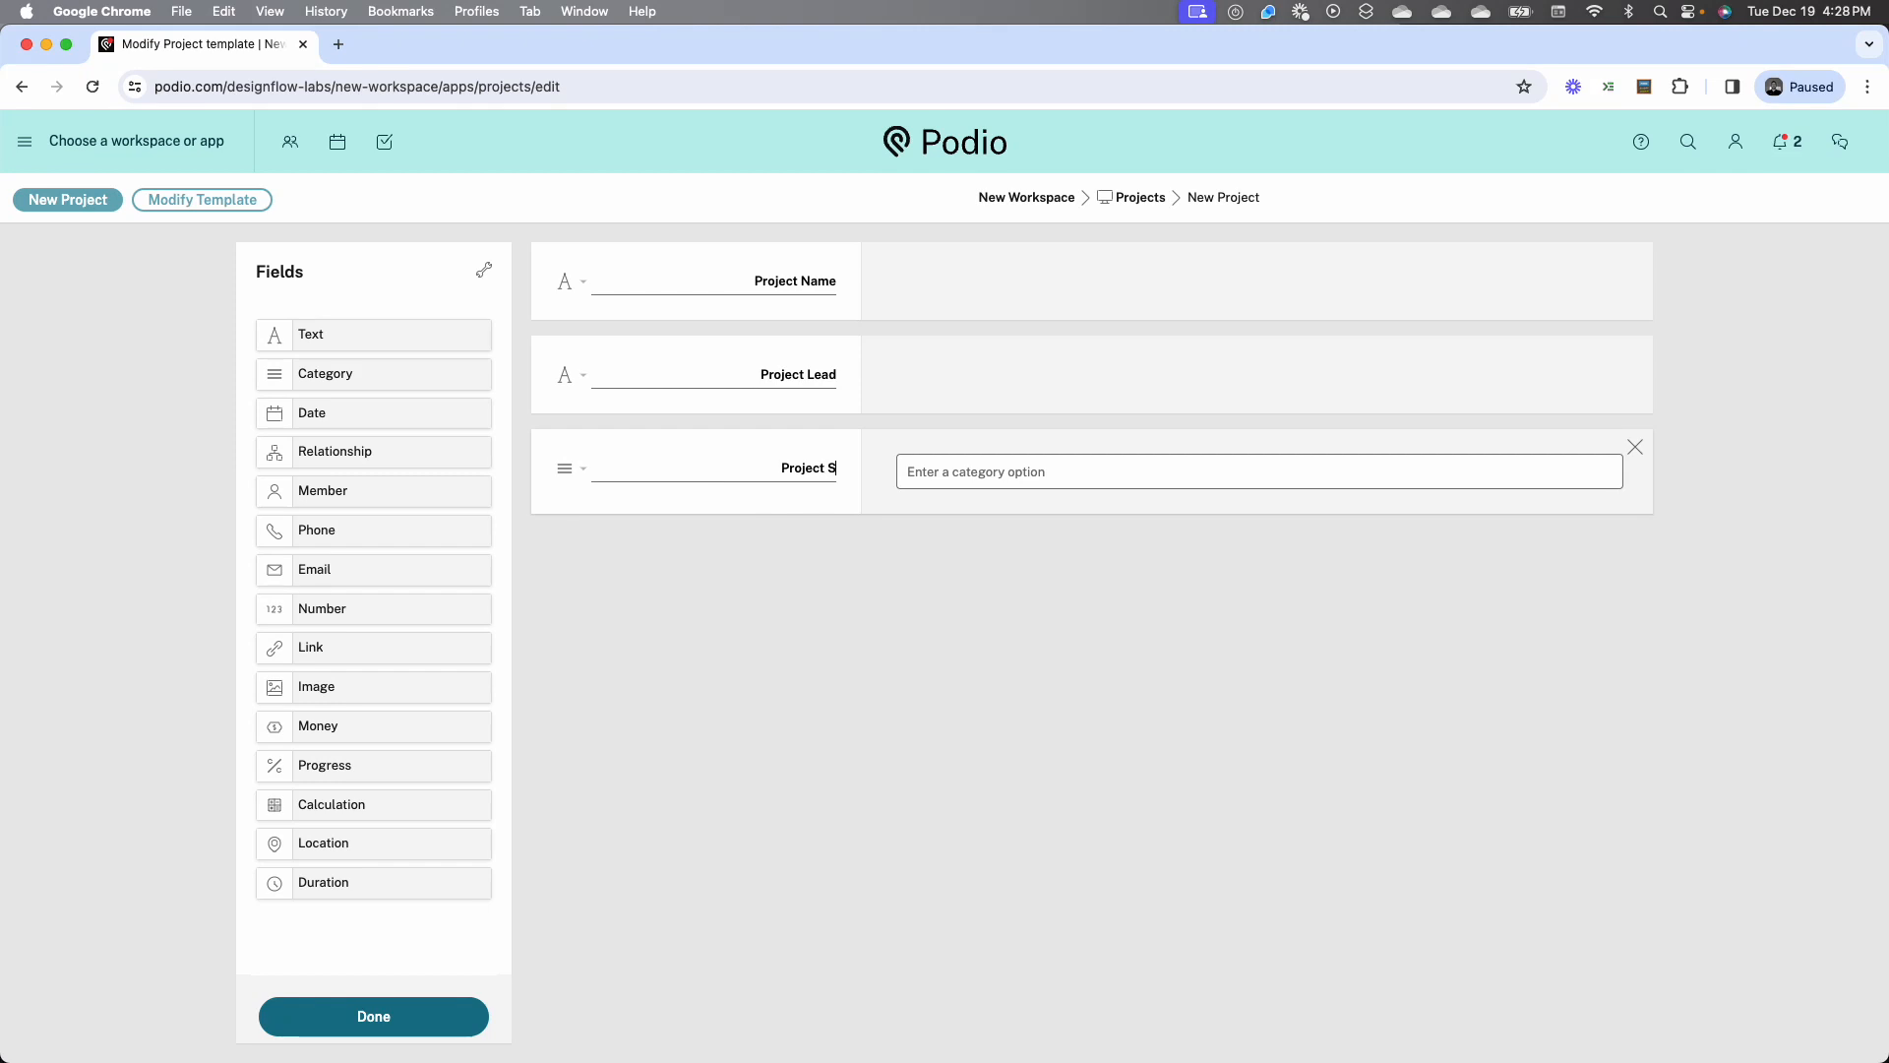
Add the options Not Started, In Progress, Late and Complete to the Project Status field
click(974, 471)
text(Not Start)
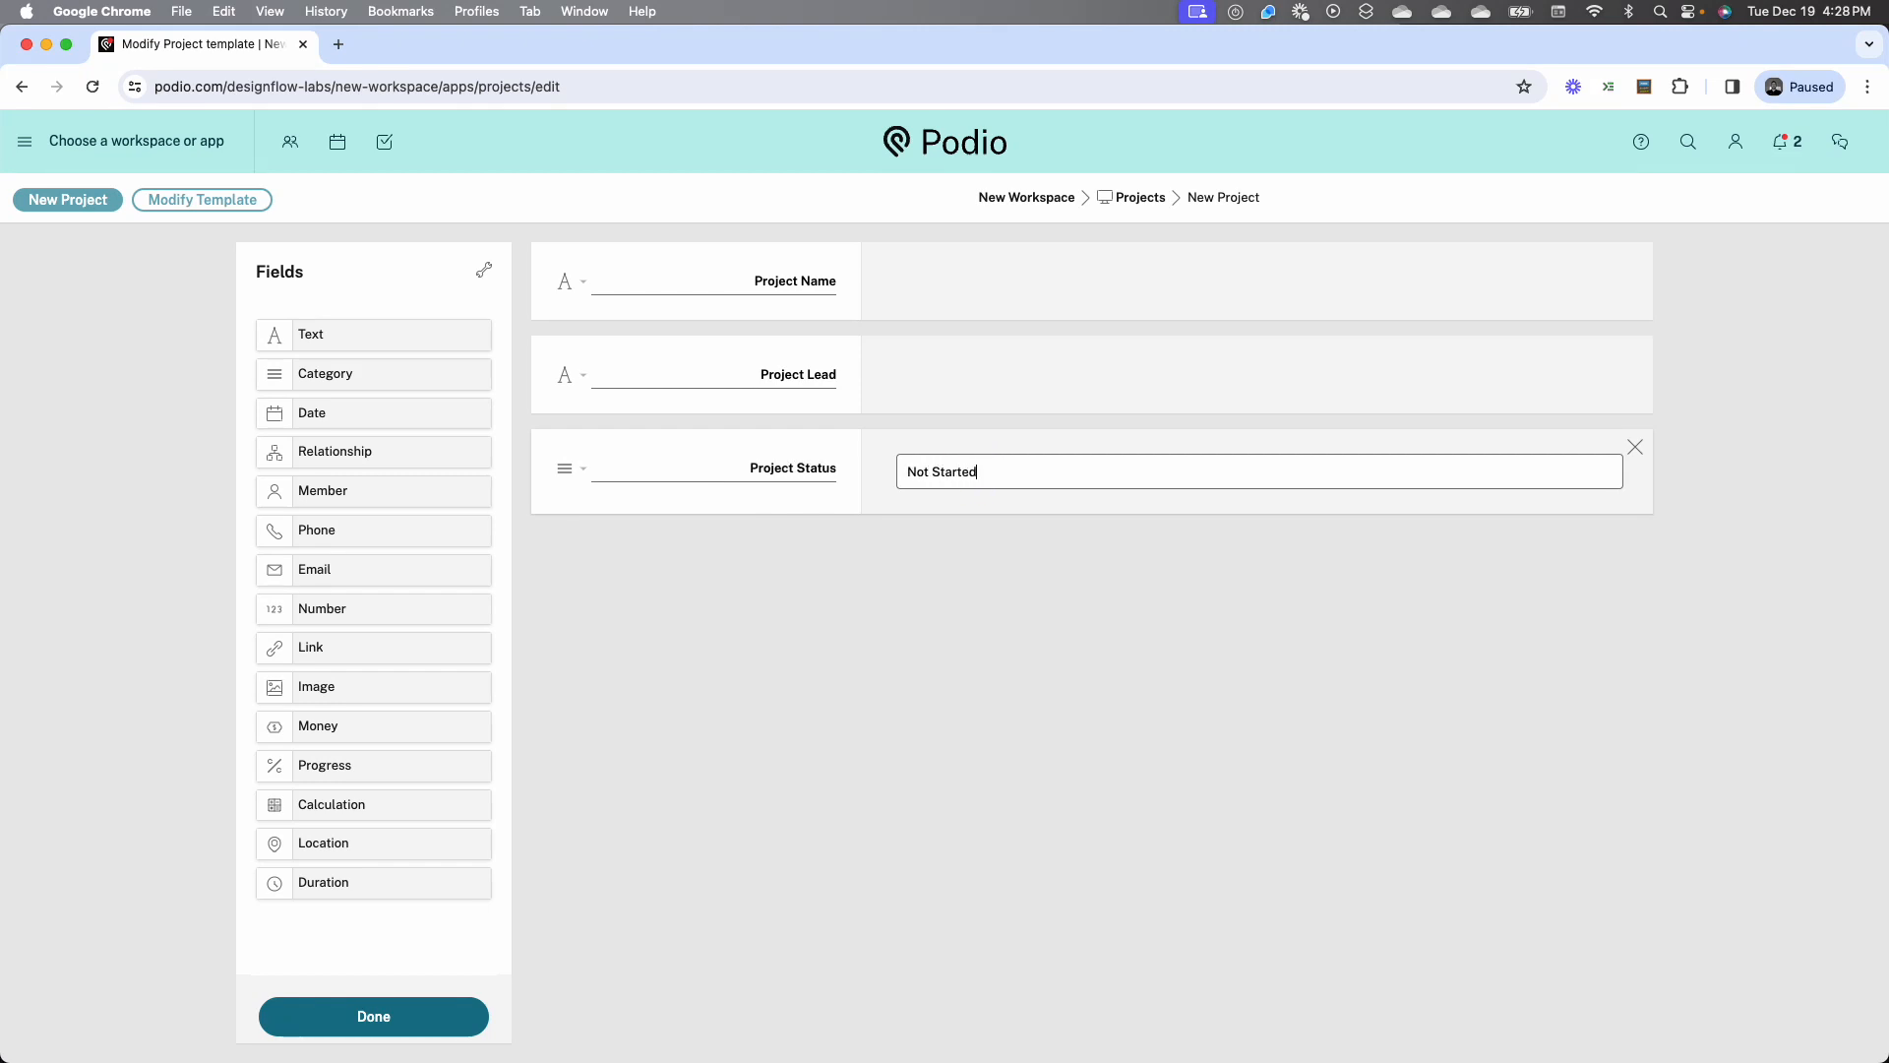
text(ed)
key(Return)
text(In Pro)
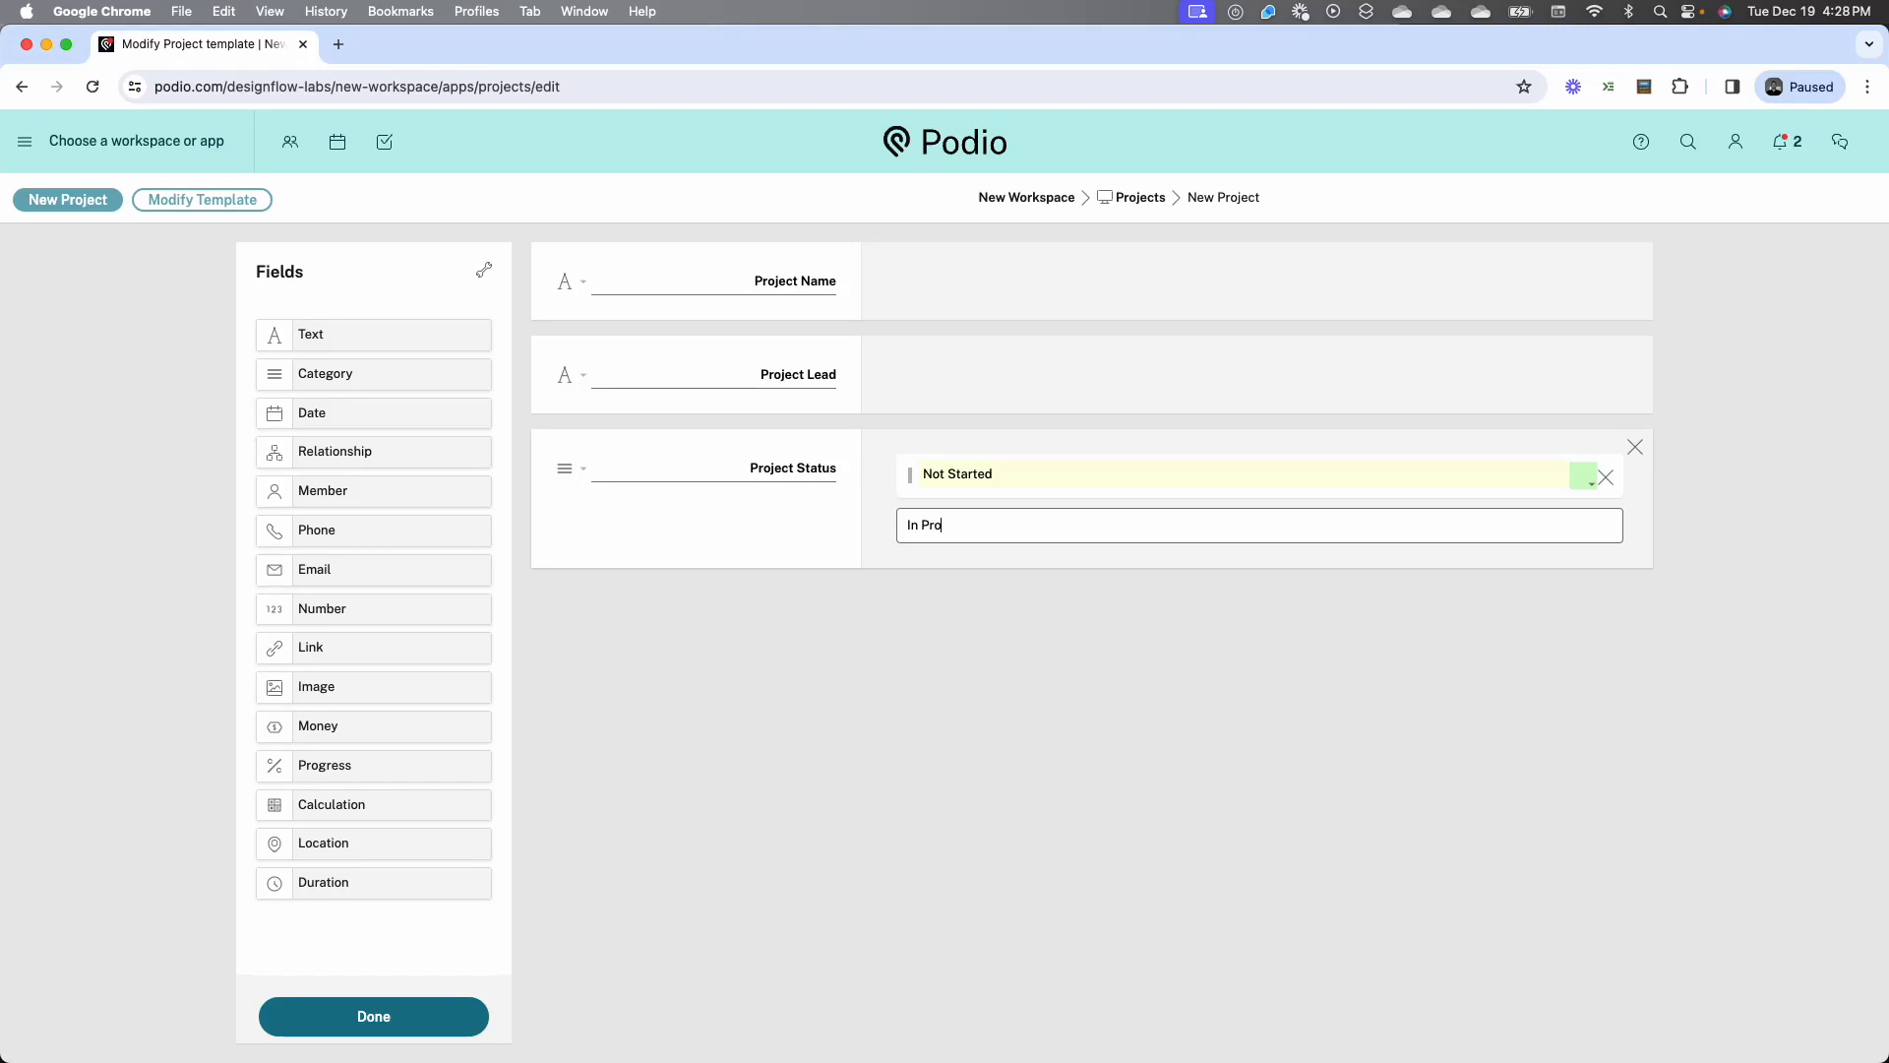
text(gress)
key(Return)
text(L)
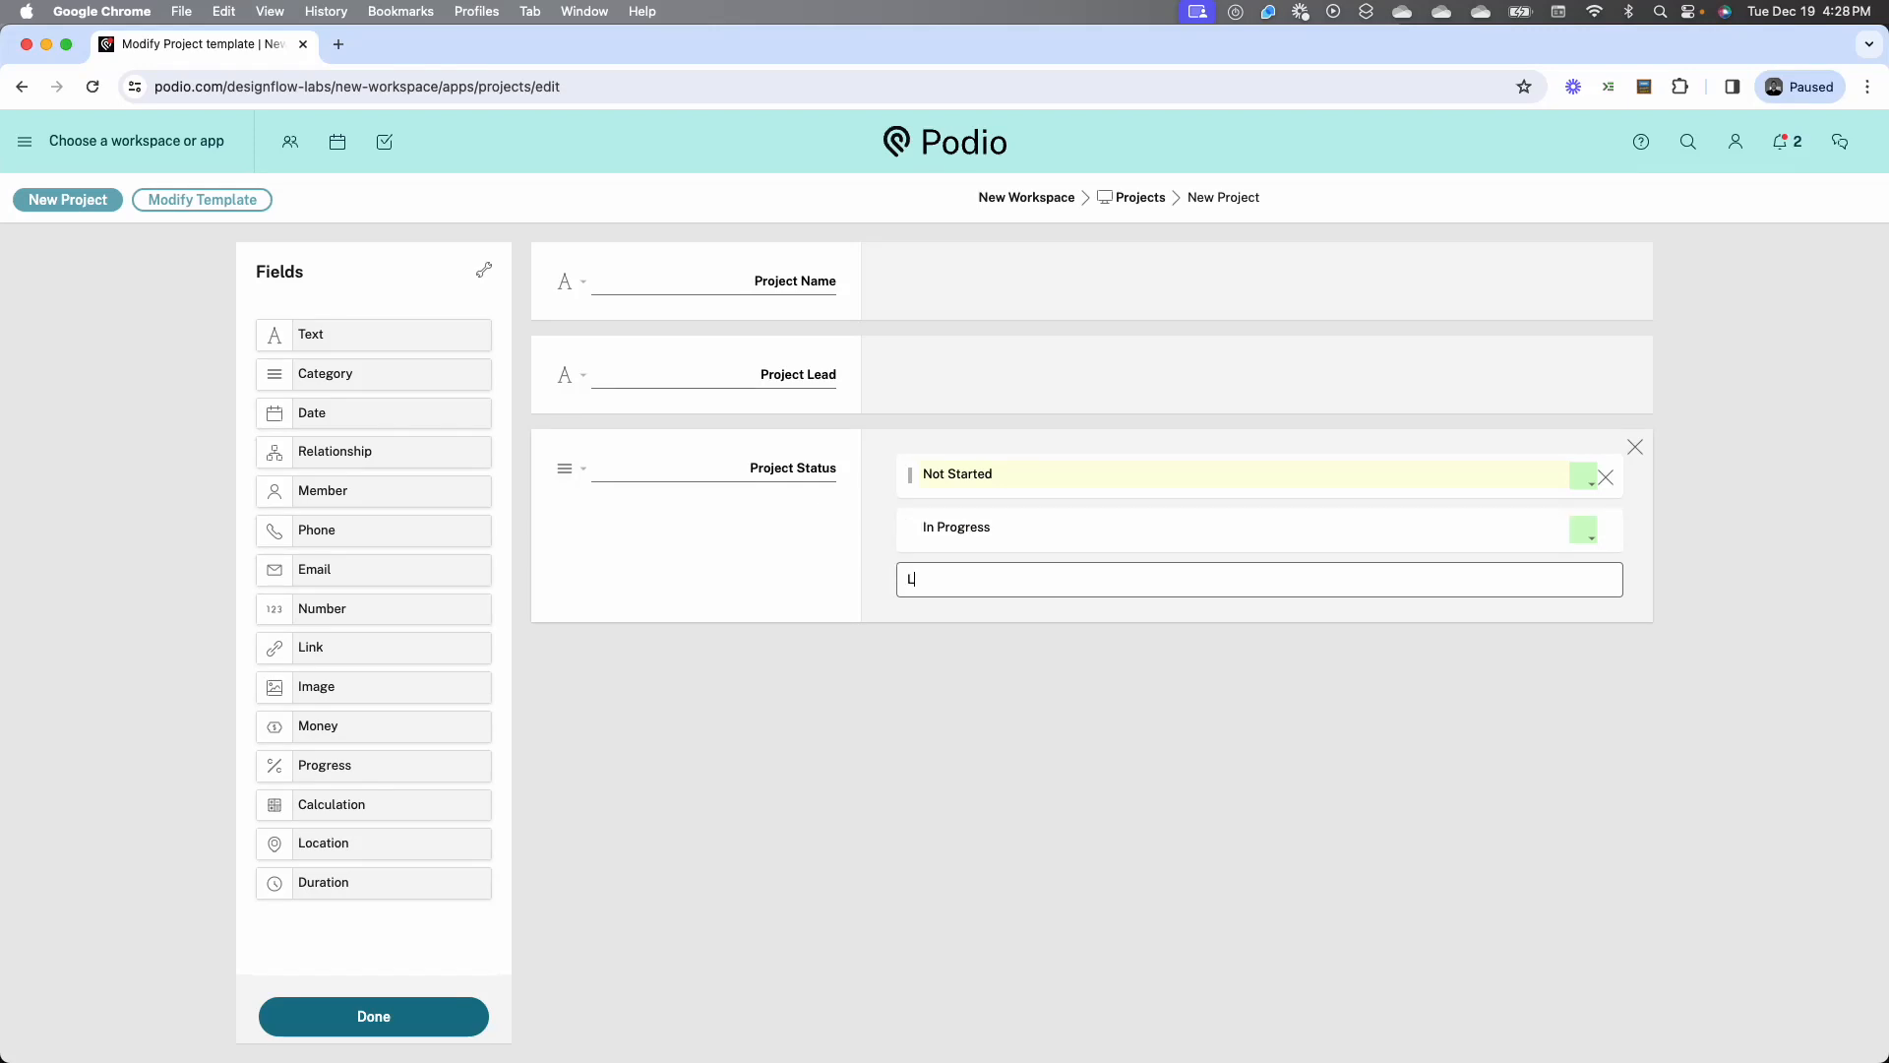
text(ate)
key(Return)
text(Compl)
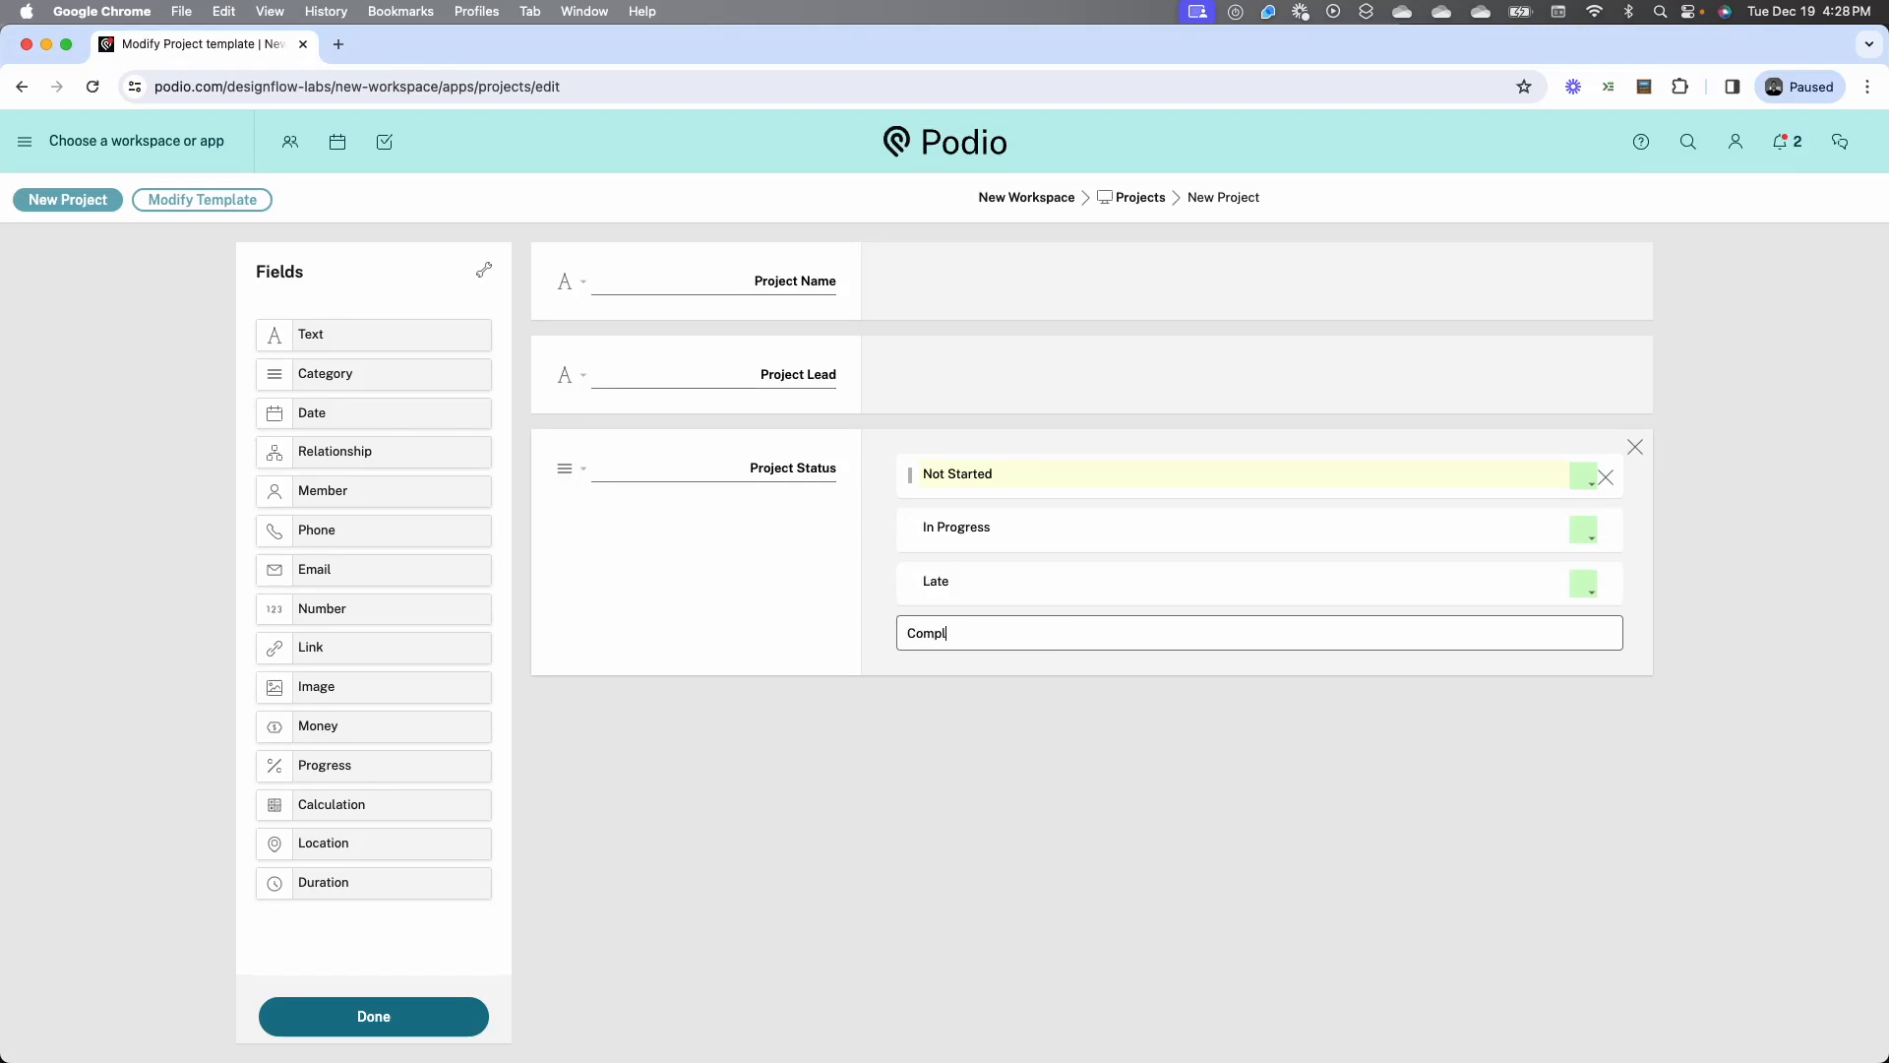
text(ete)
key(Return)
Switch to the Excel project list to check its Project Status values and return to the Podio template
key(ctrl+Up)
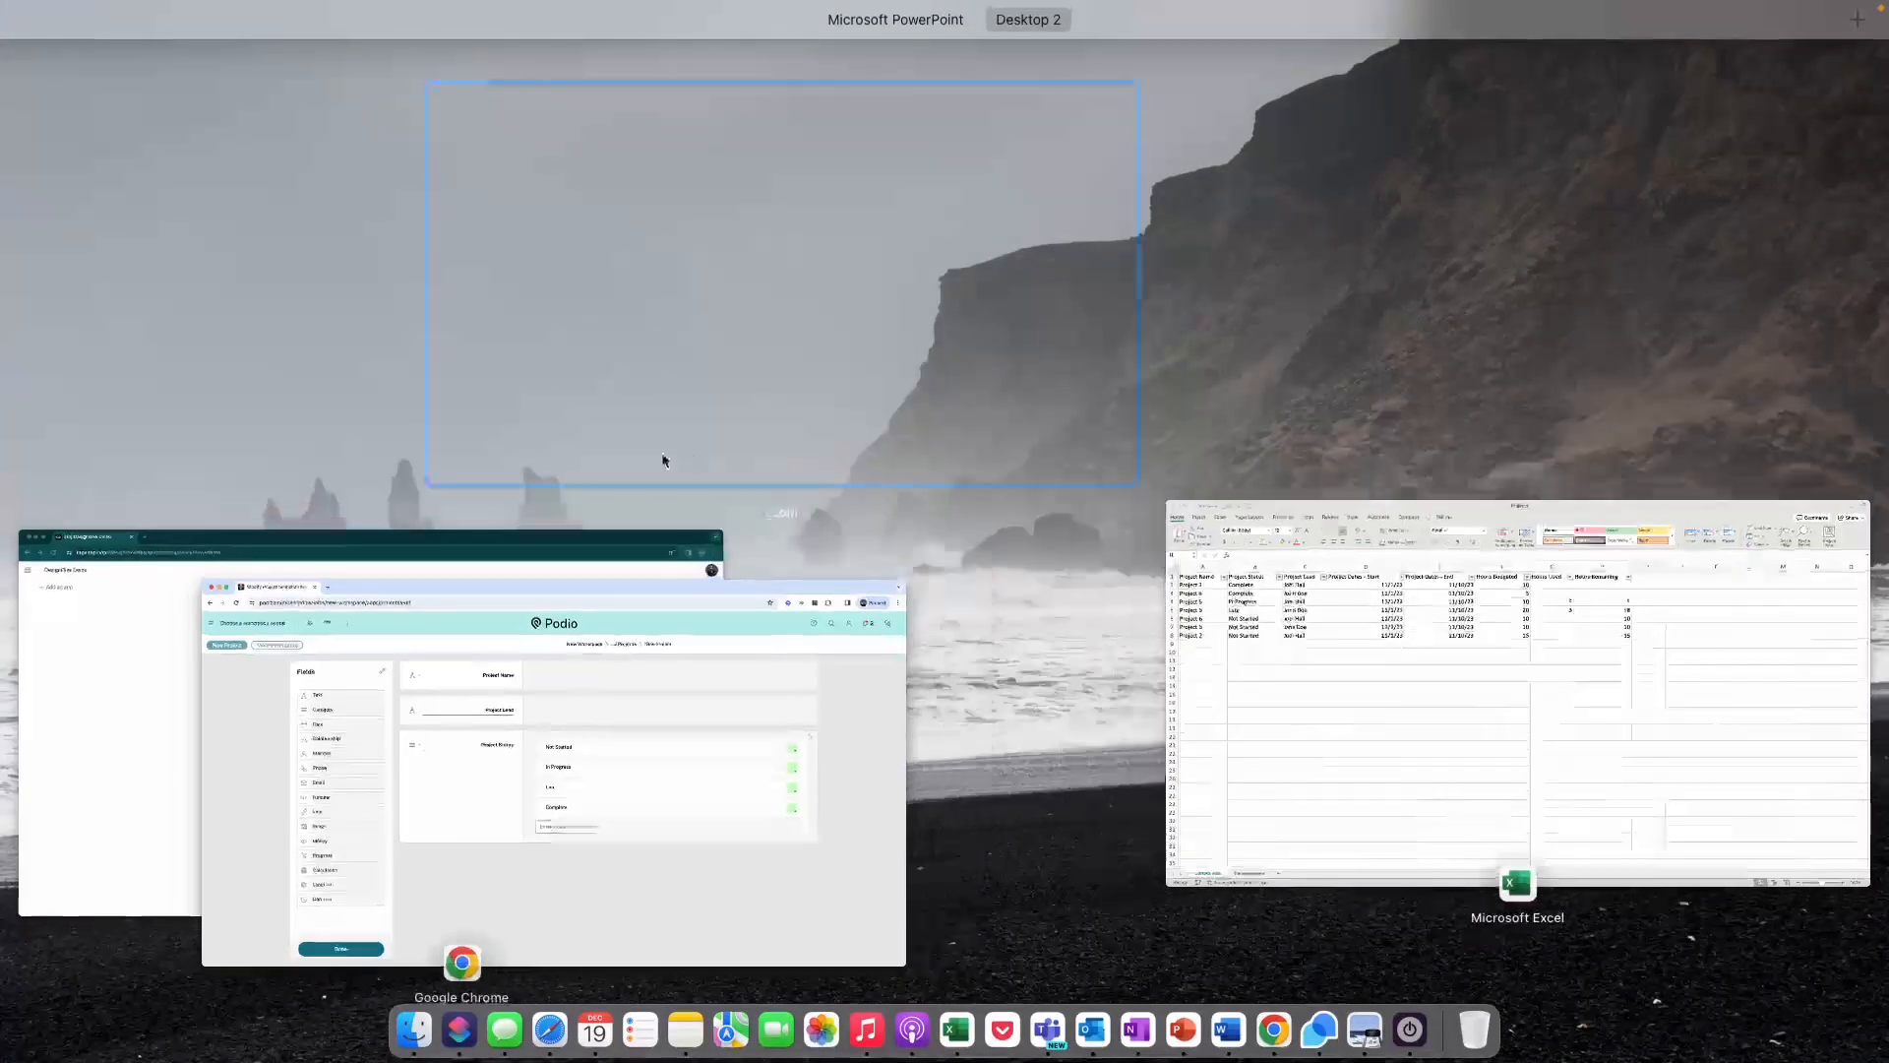
click(663, 460)
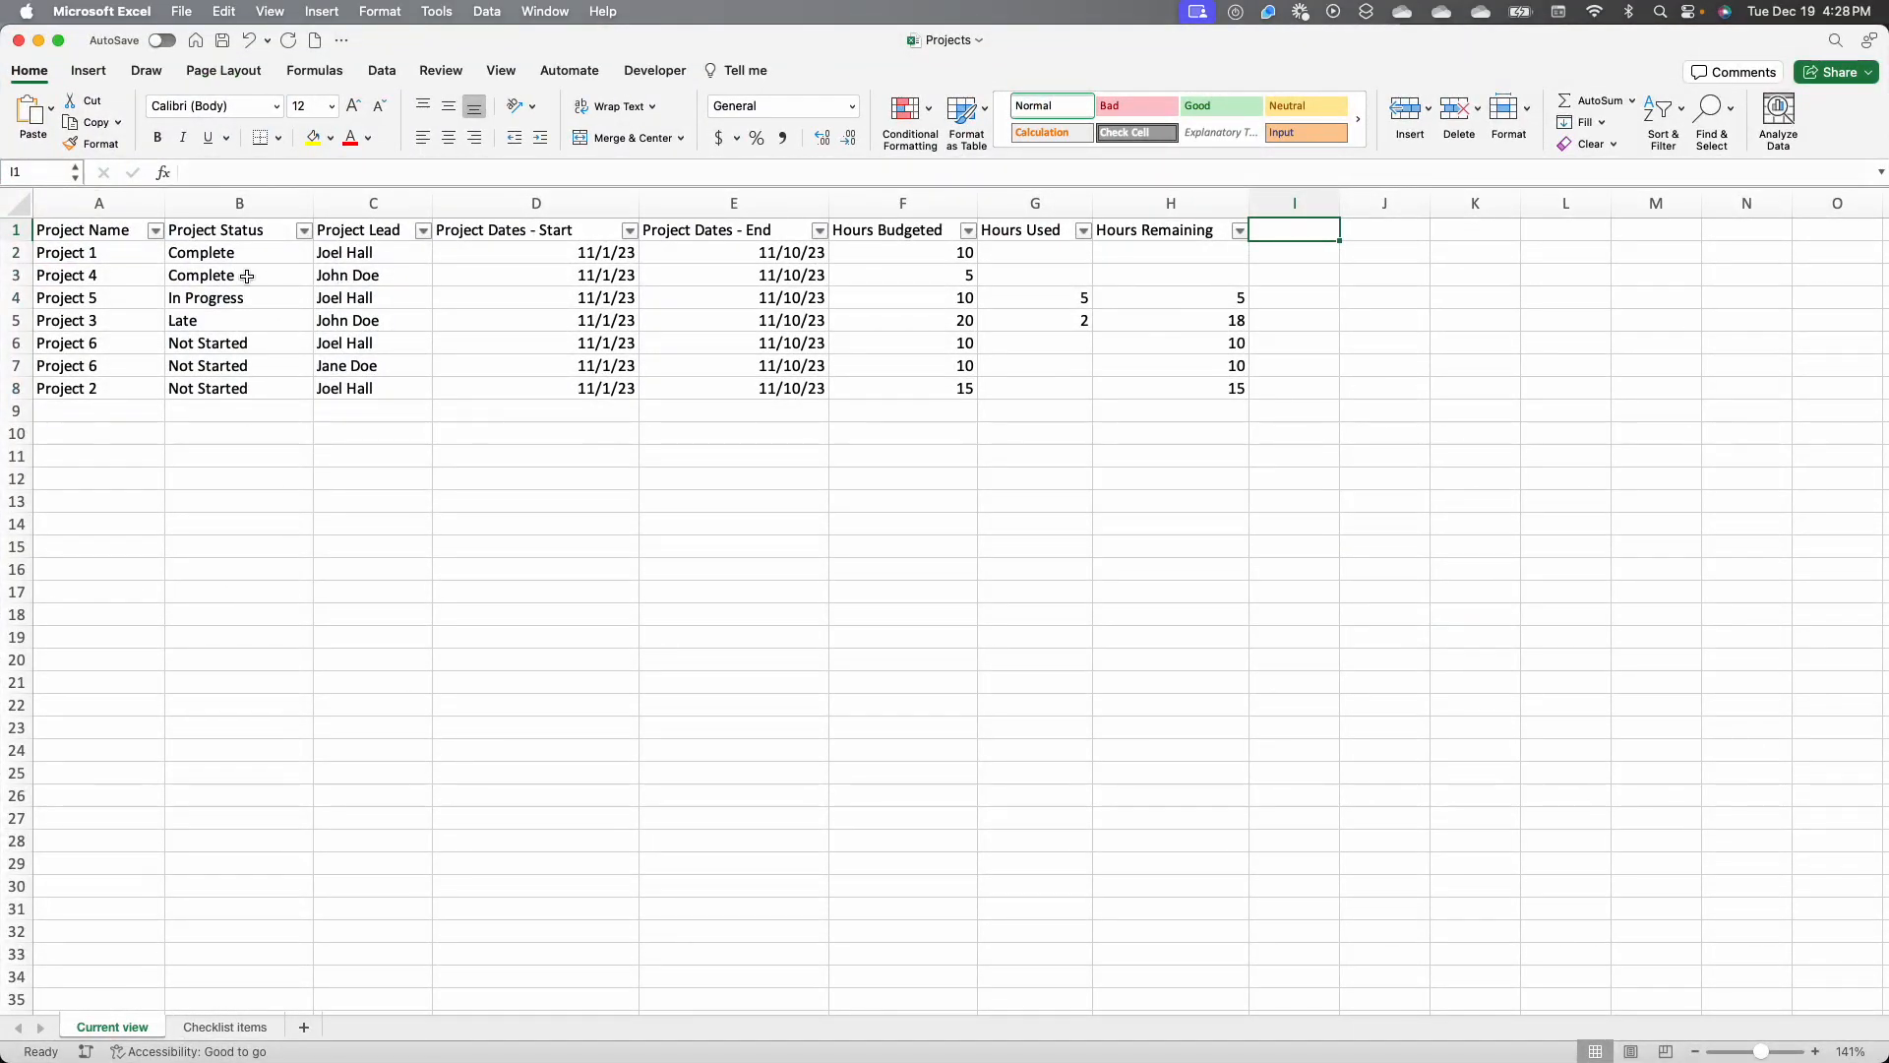
key(ctrl+Up)
click(754, 671)
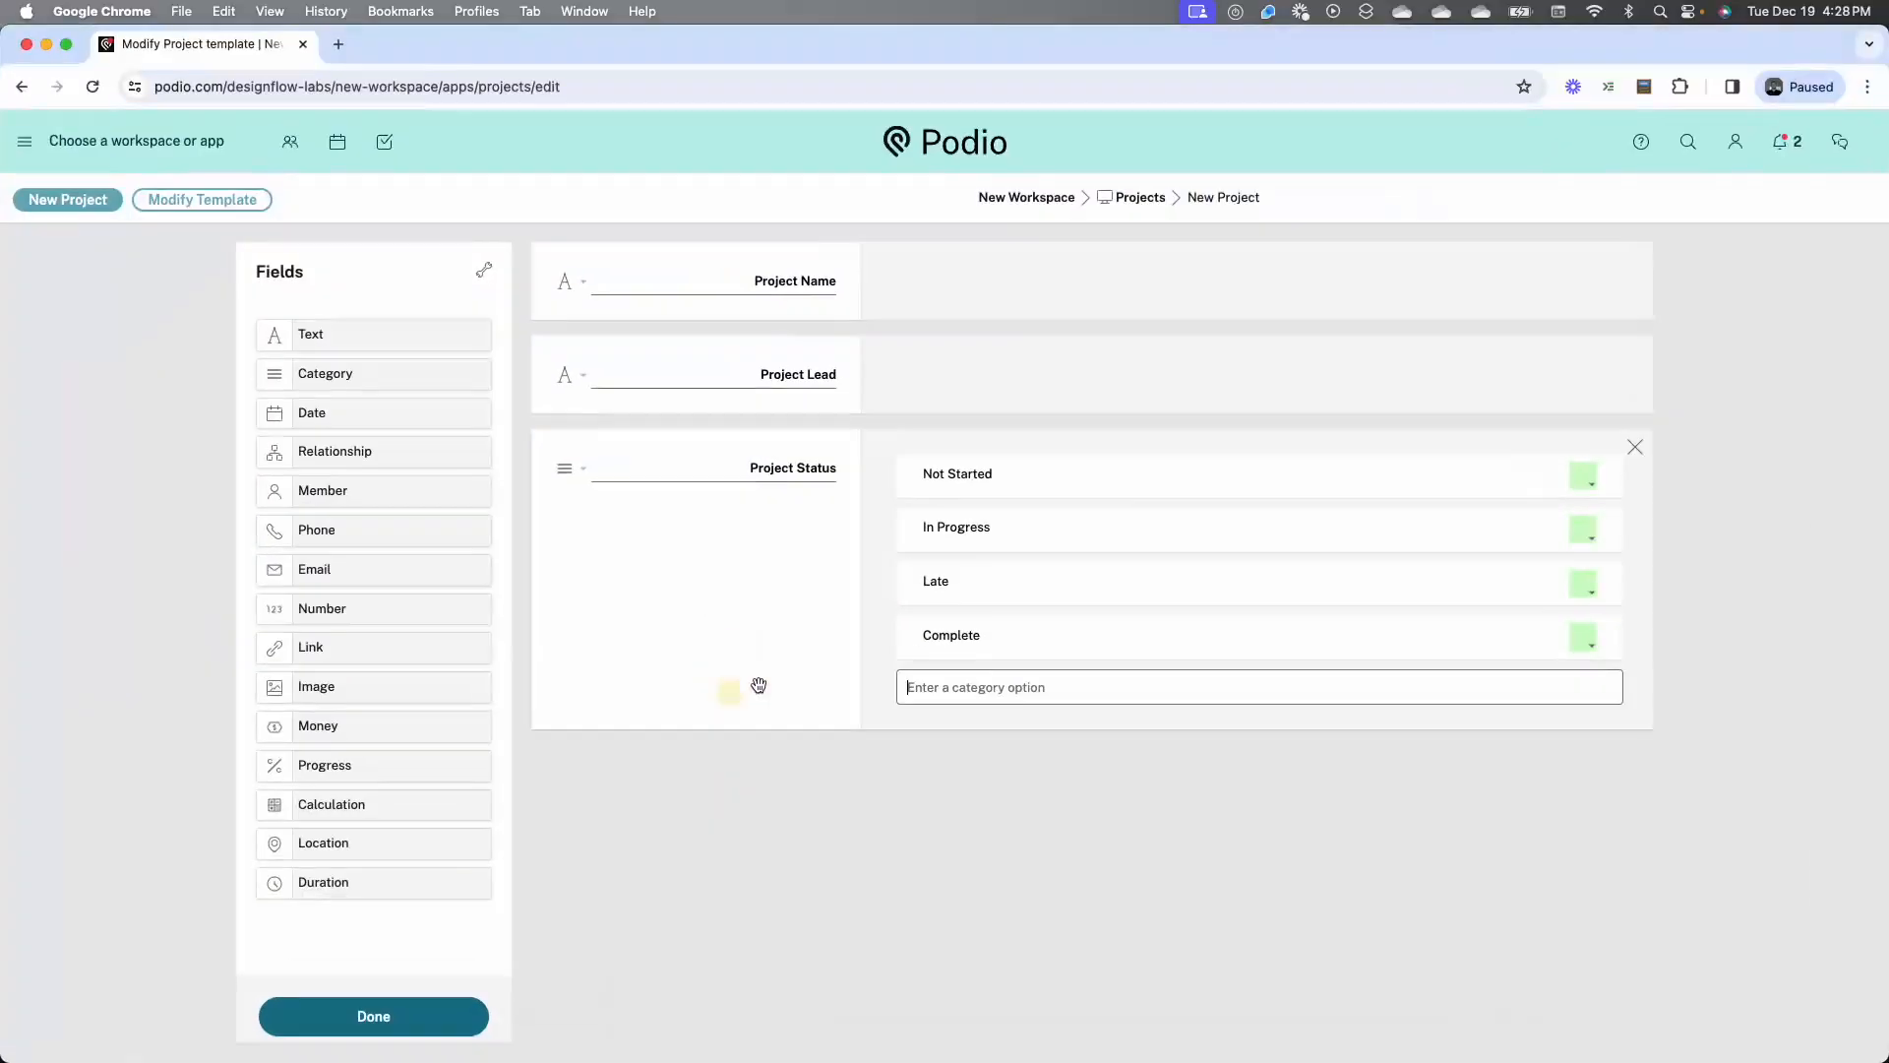
Colour the Project Status options: Not Started light grey, Late light red and Complete light blue
click(1580, 476)
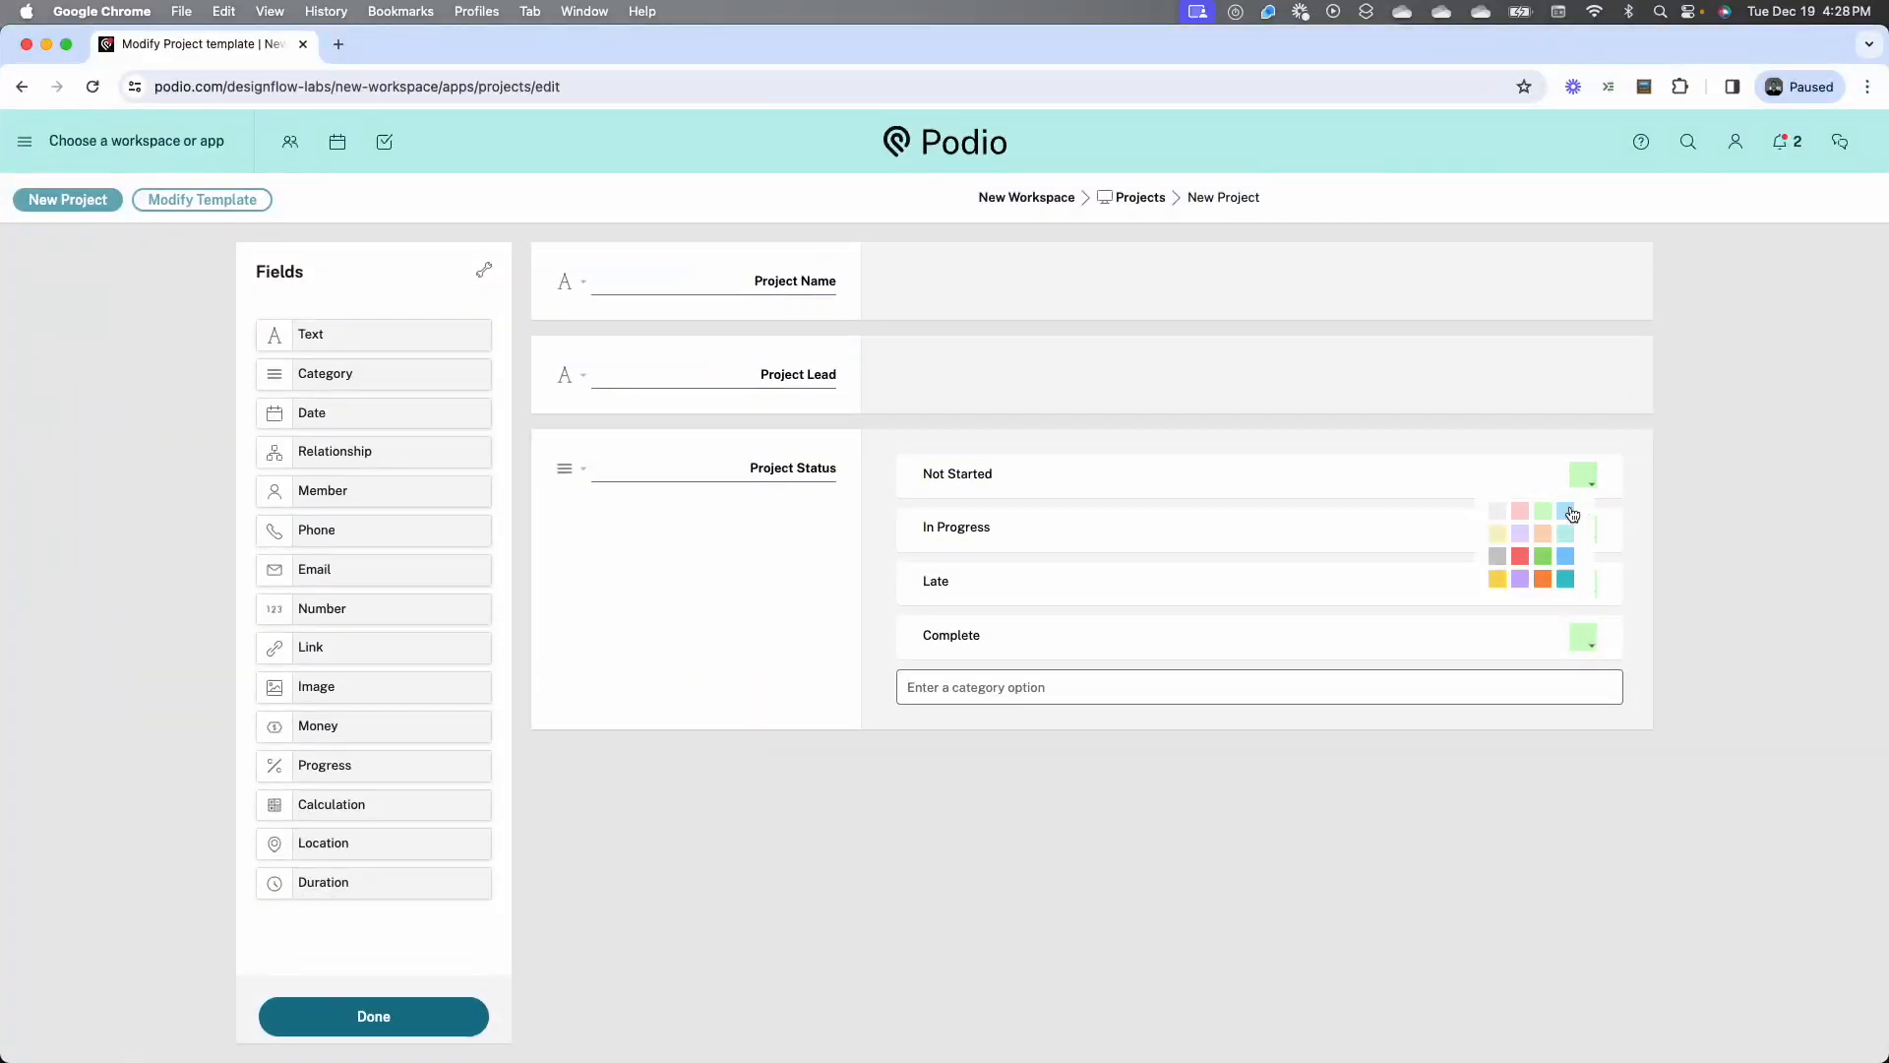
click(1500, 513)
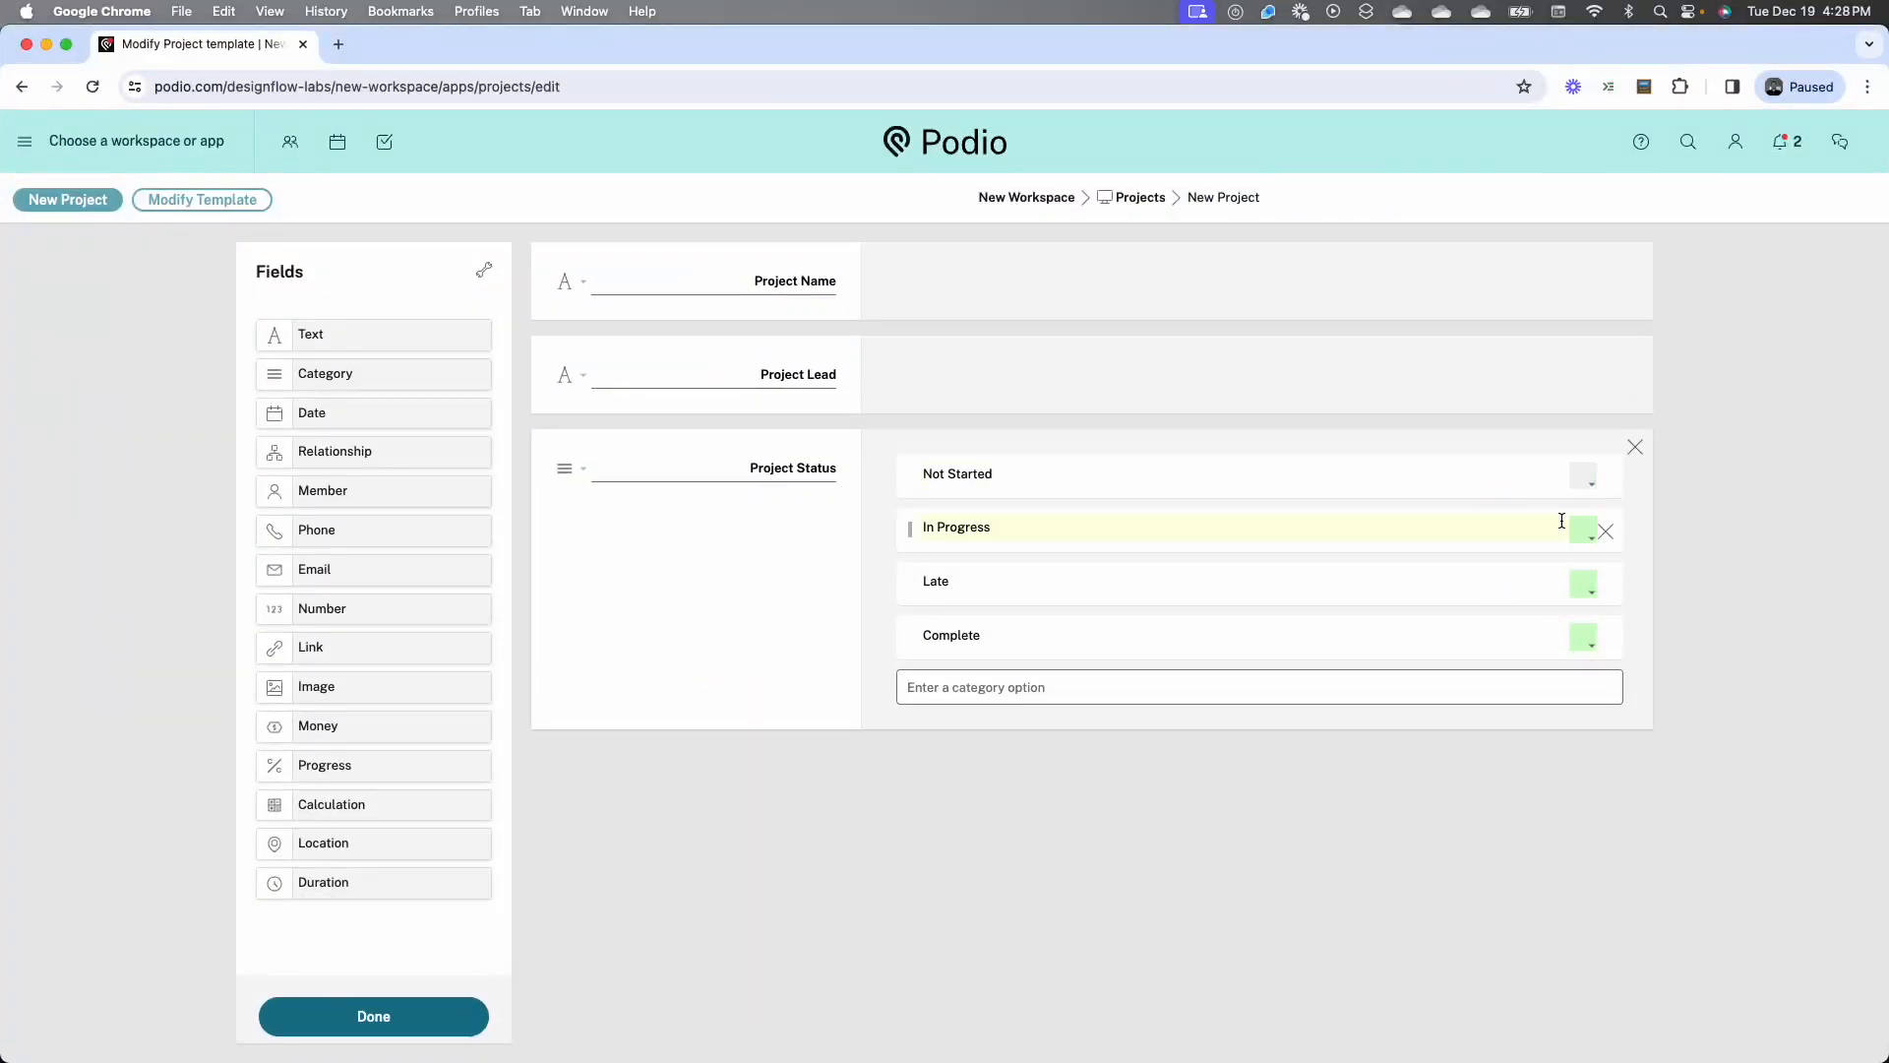
click(1580, 587)
click(1530, 624)
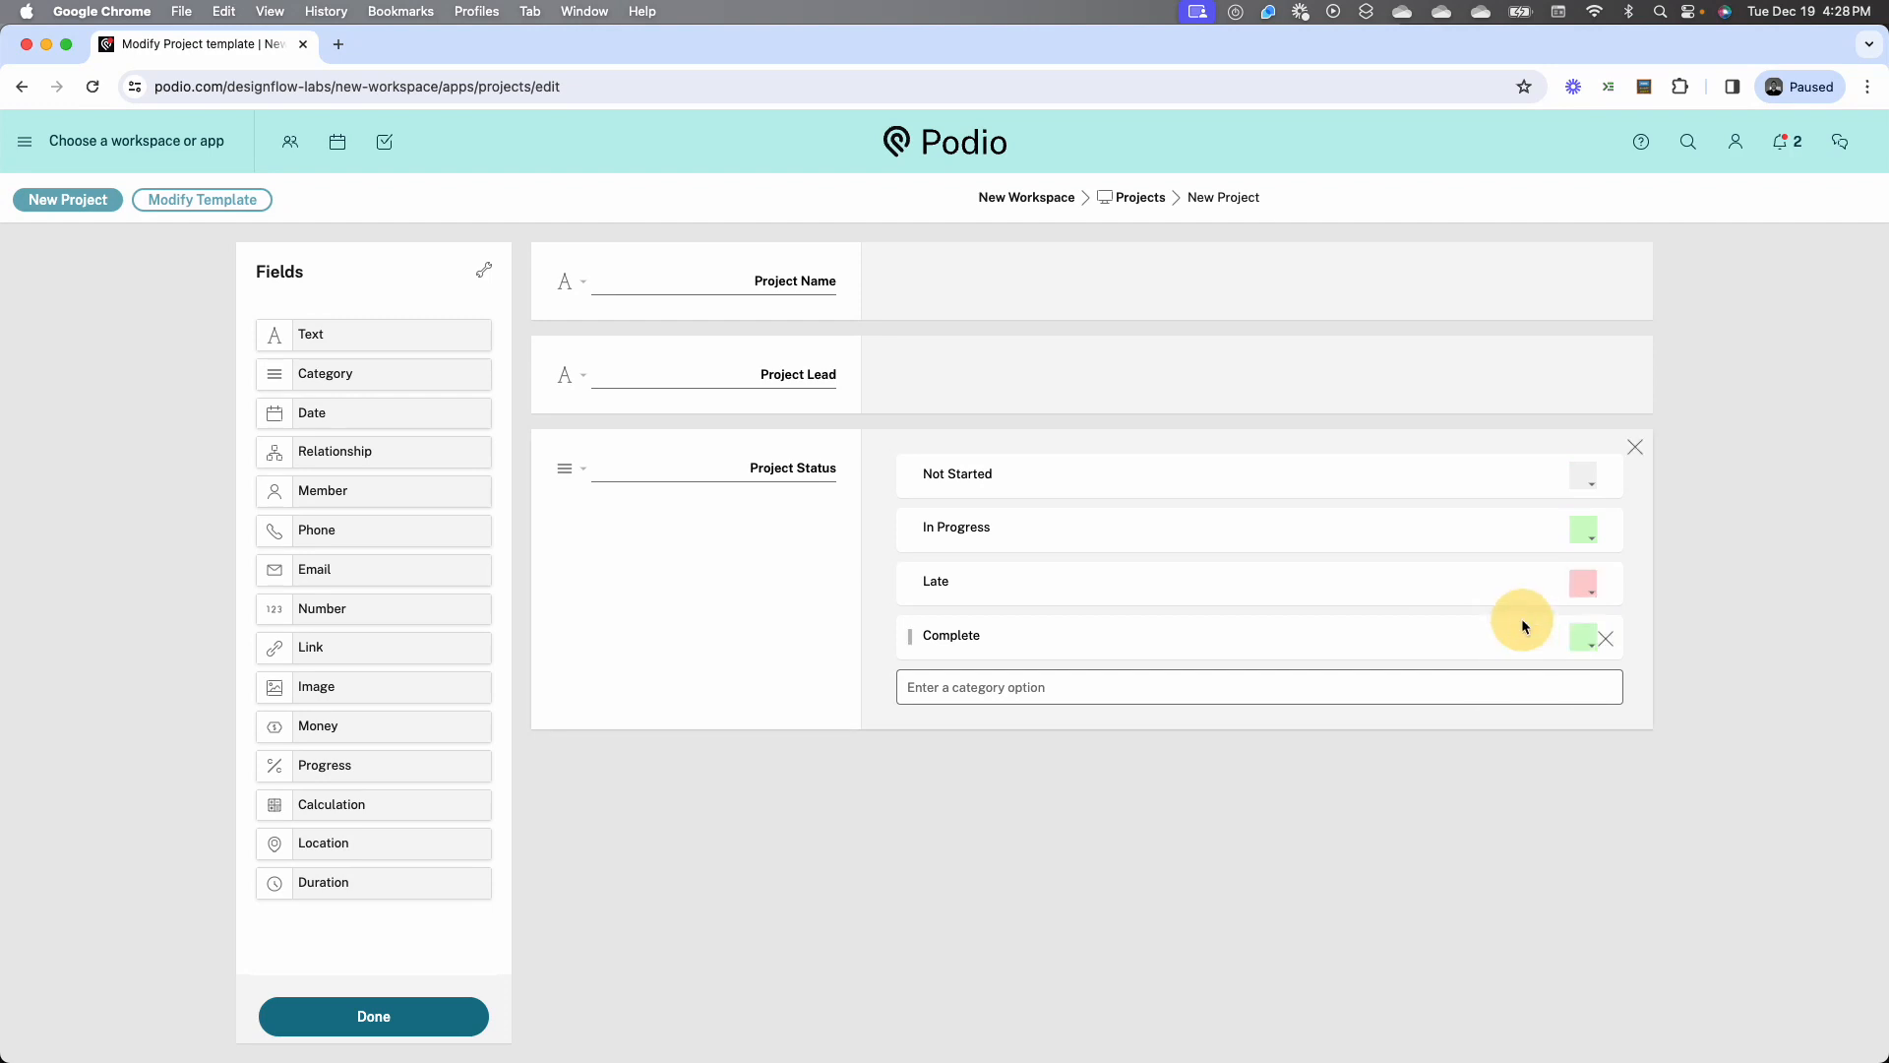
click(1582, 639)
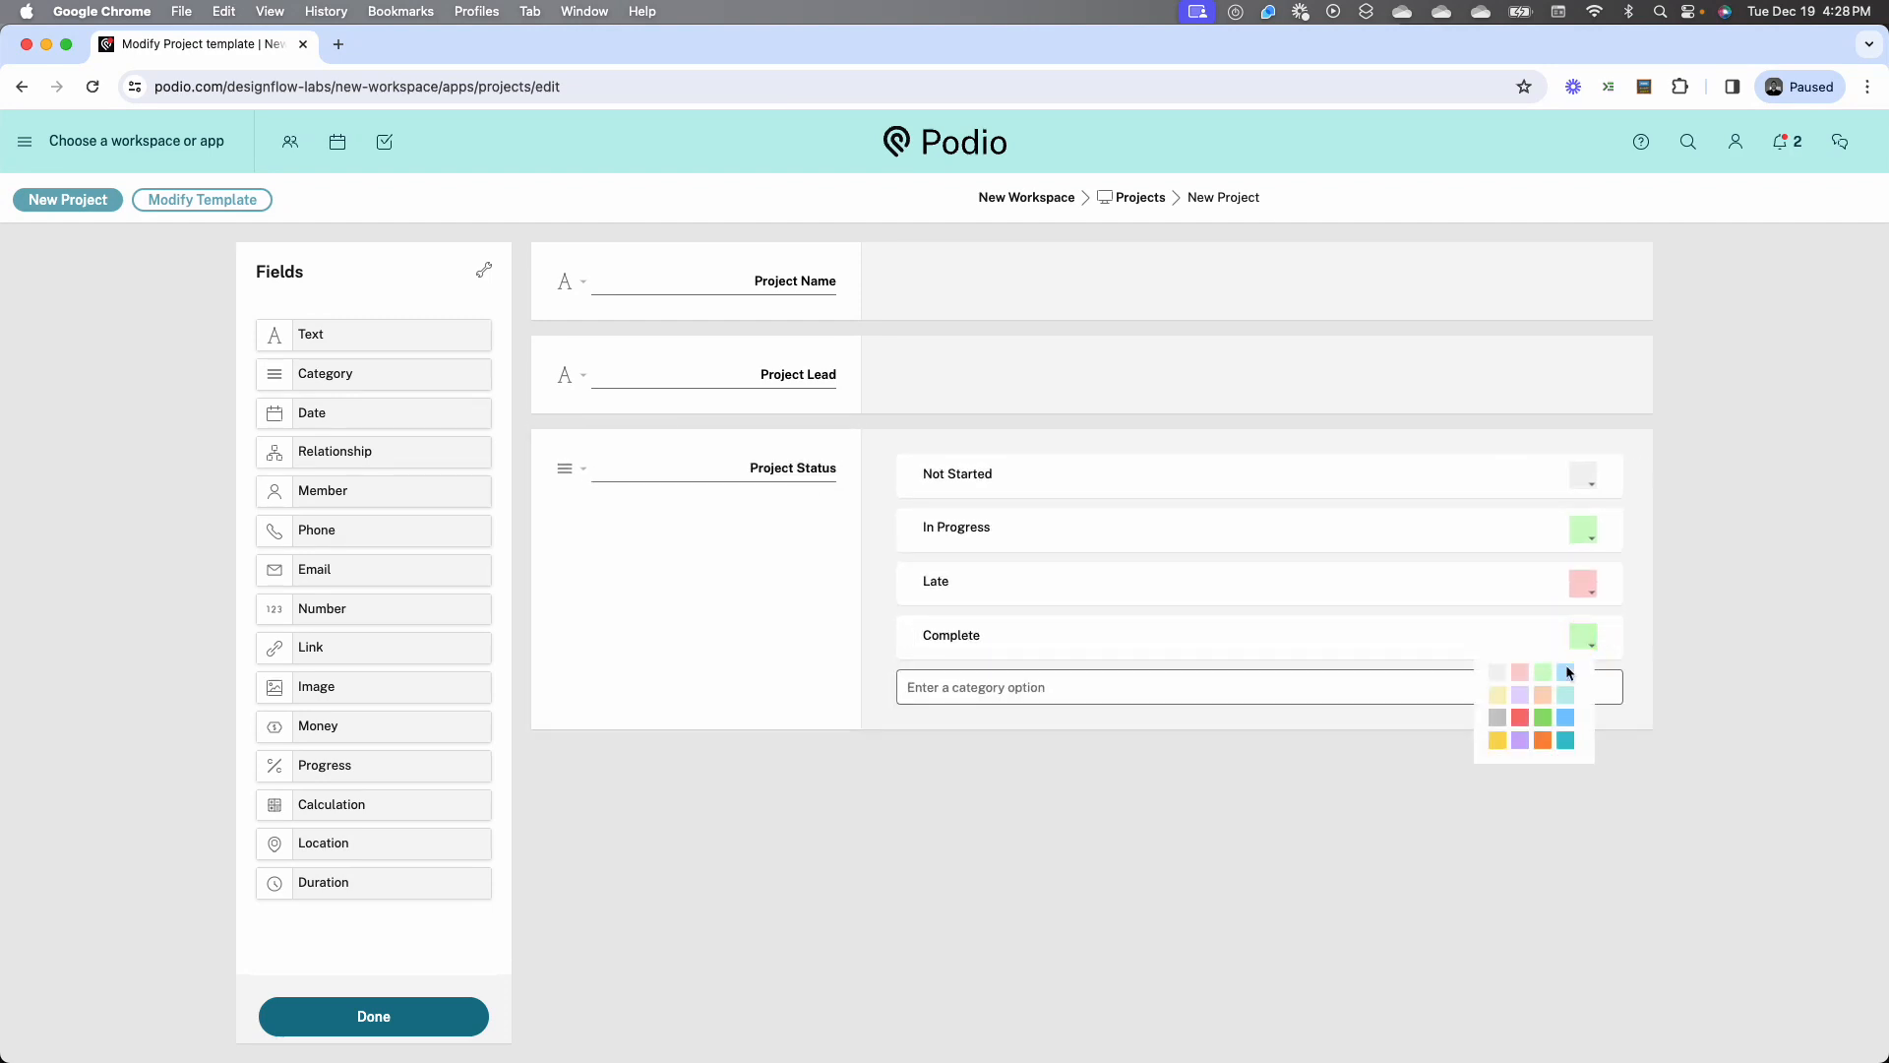
click(1565, 672)
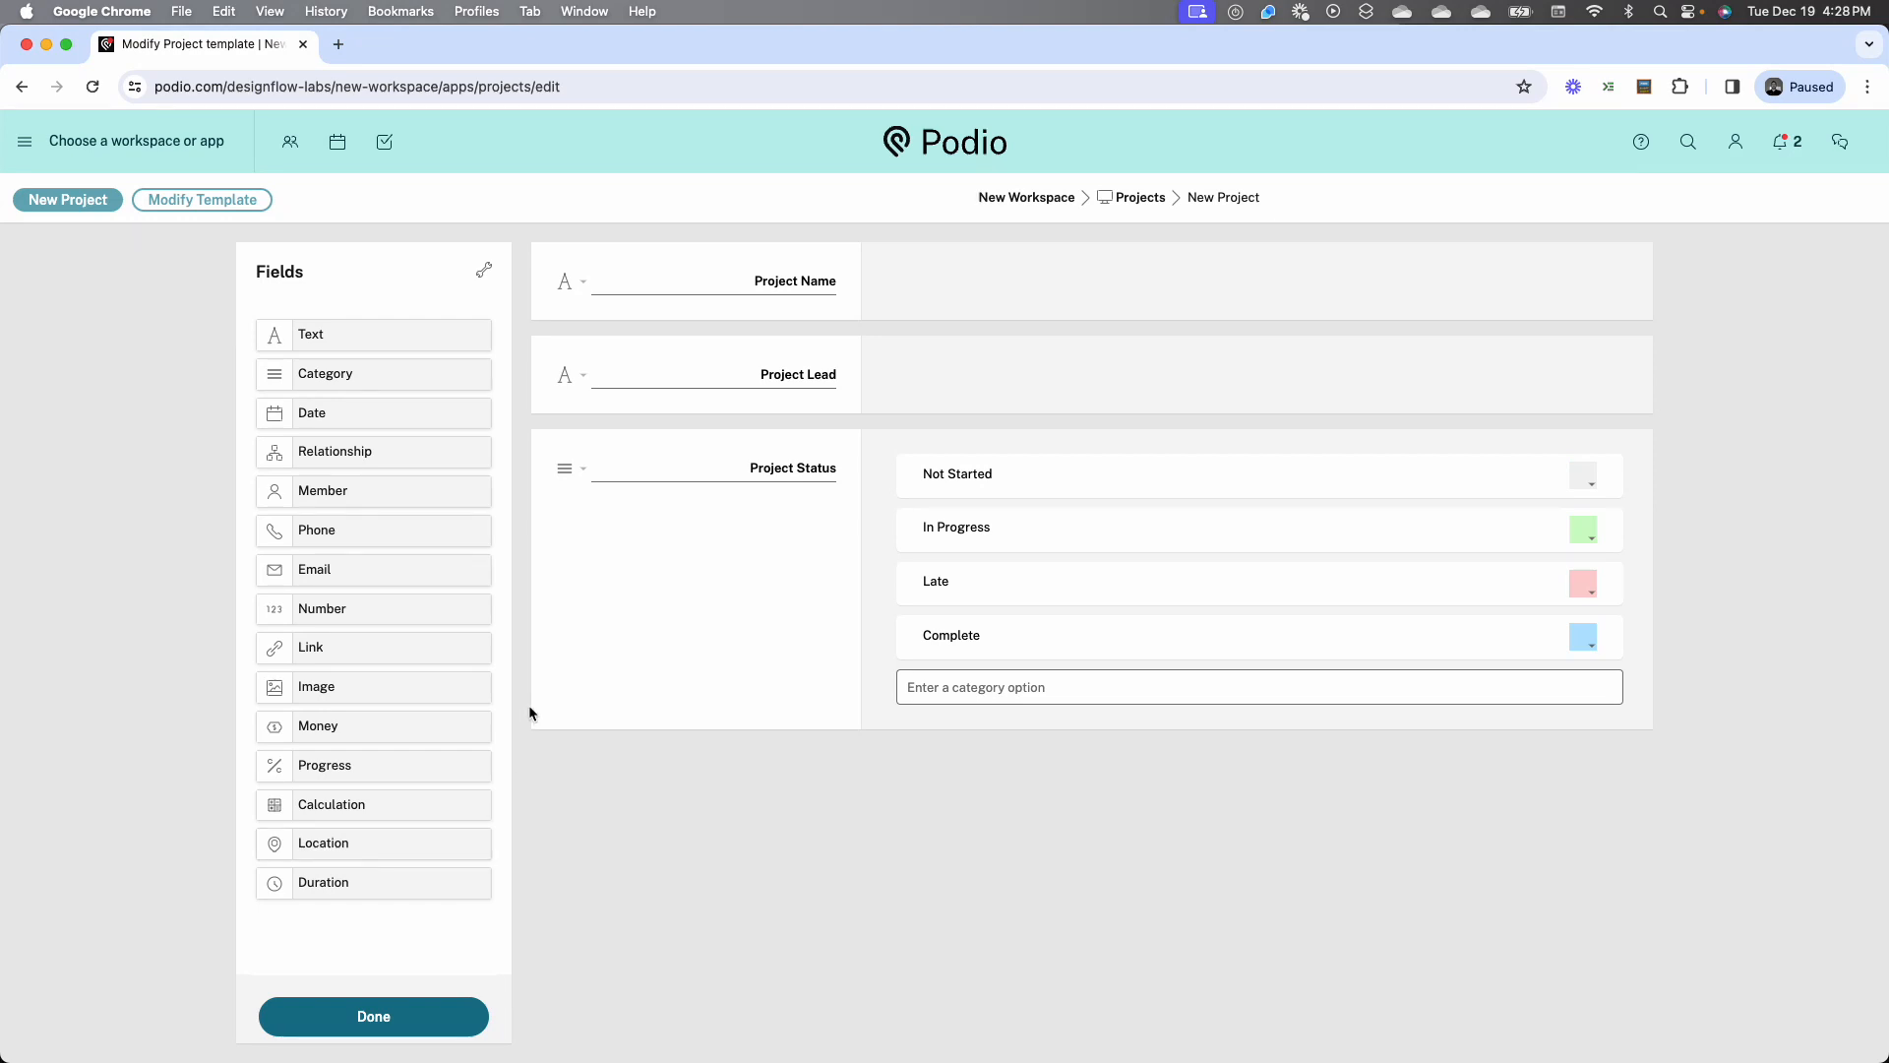
Add a date field below Project Status and name it Project Dates
drag(368, 412, 620, 759)
double_click(799, 787)
text(Project Dates)
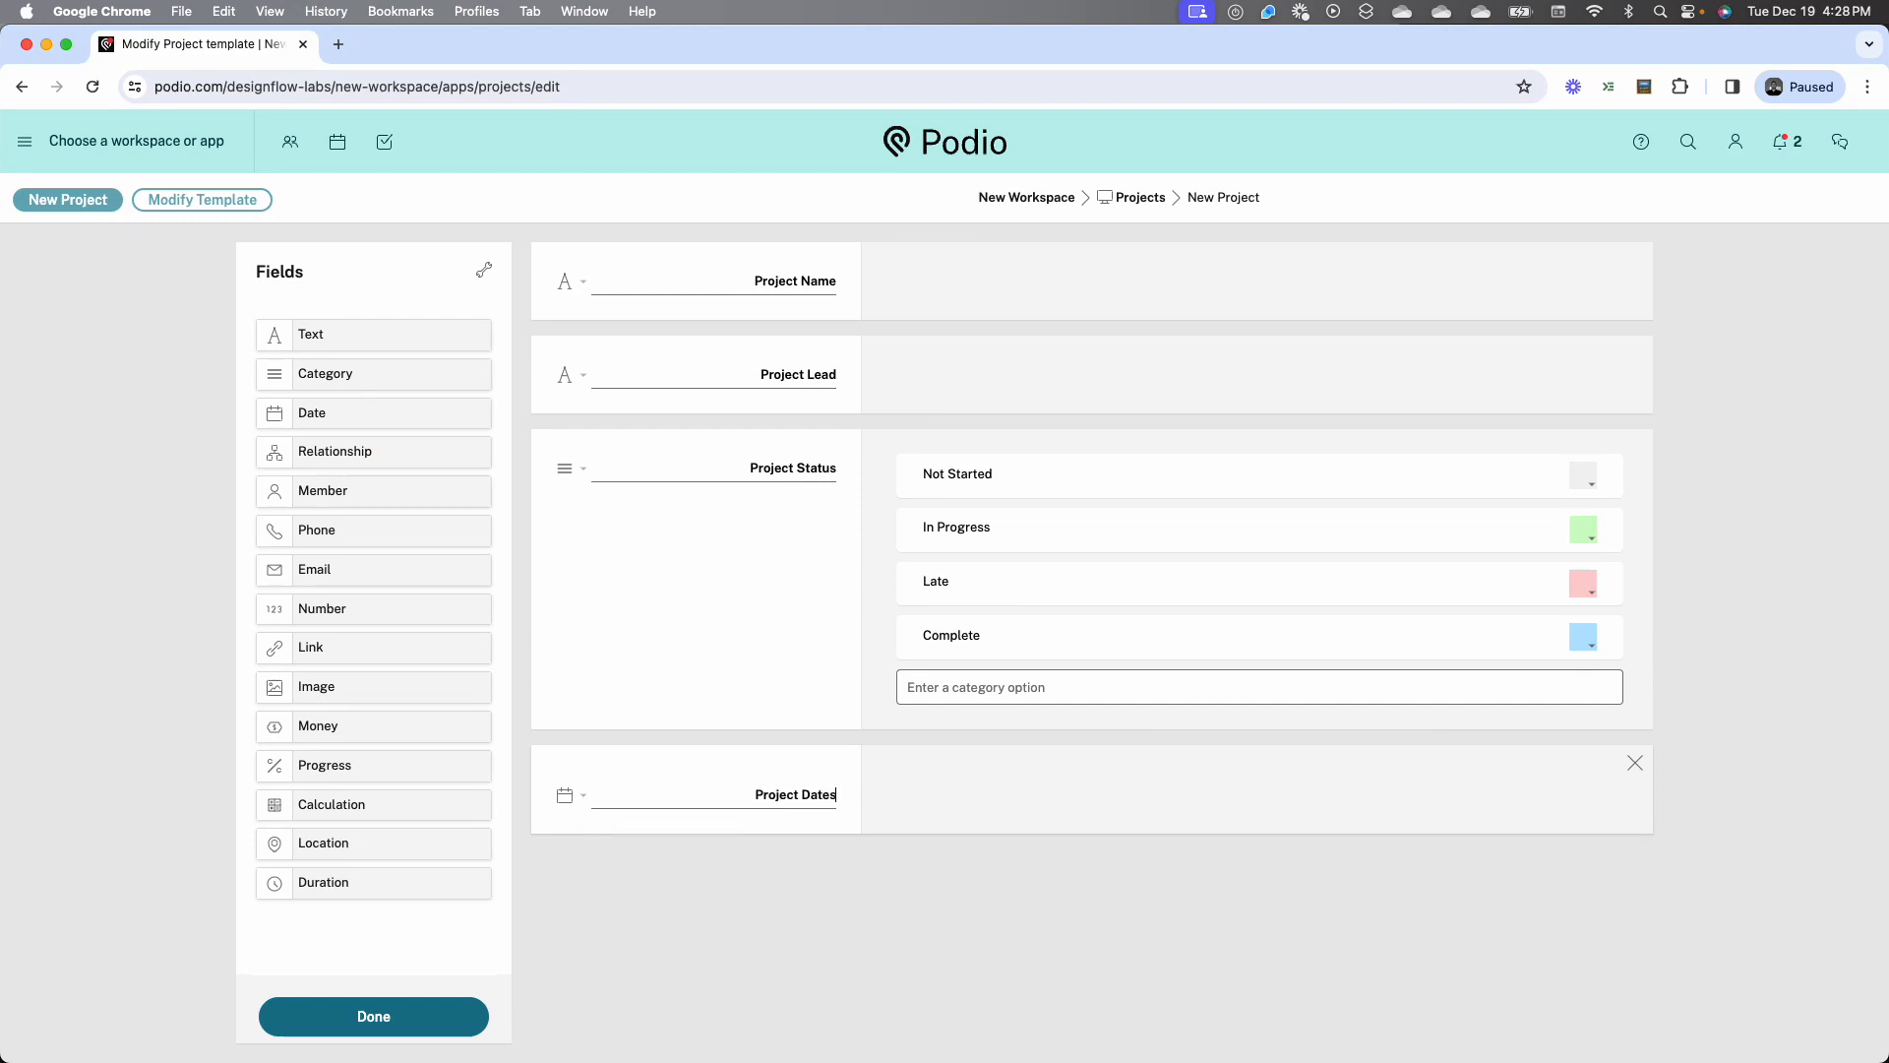
Set the Project Dates field to hide time entry
click(566, 795)
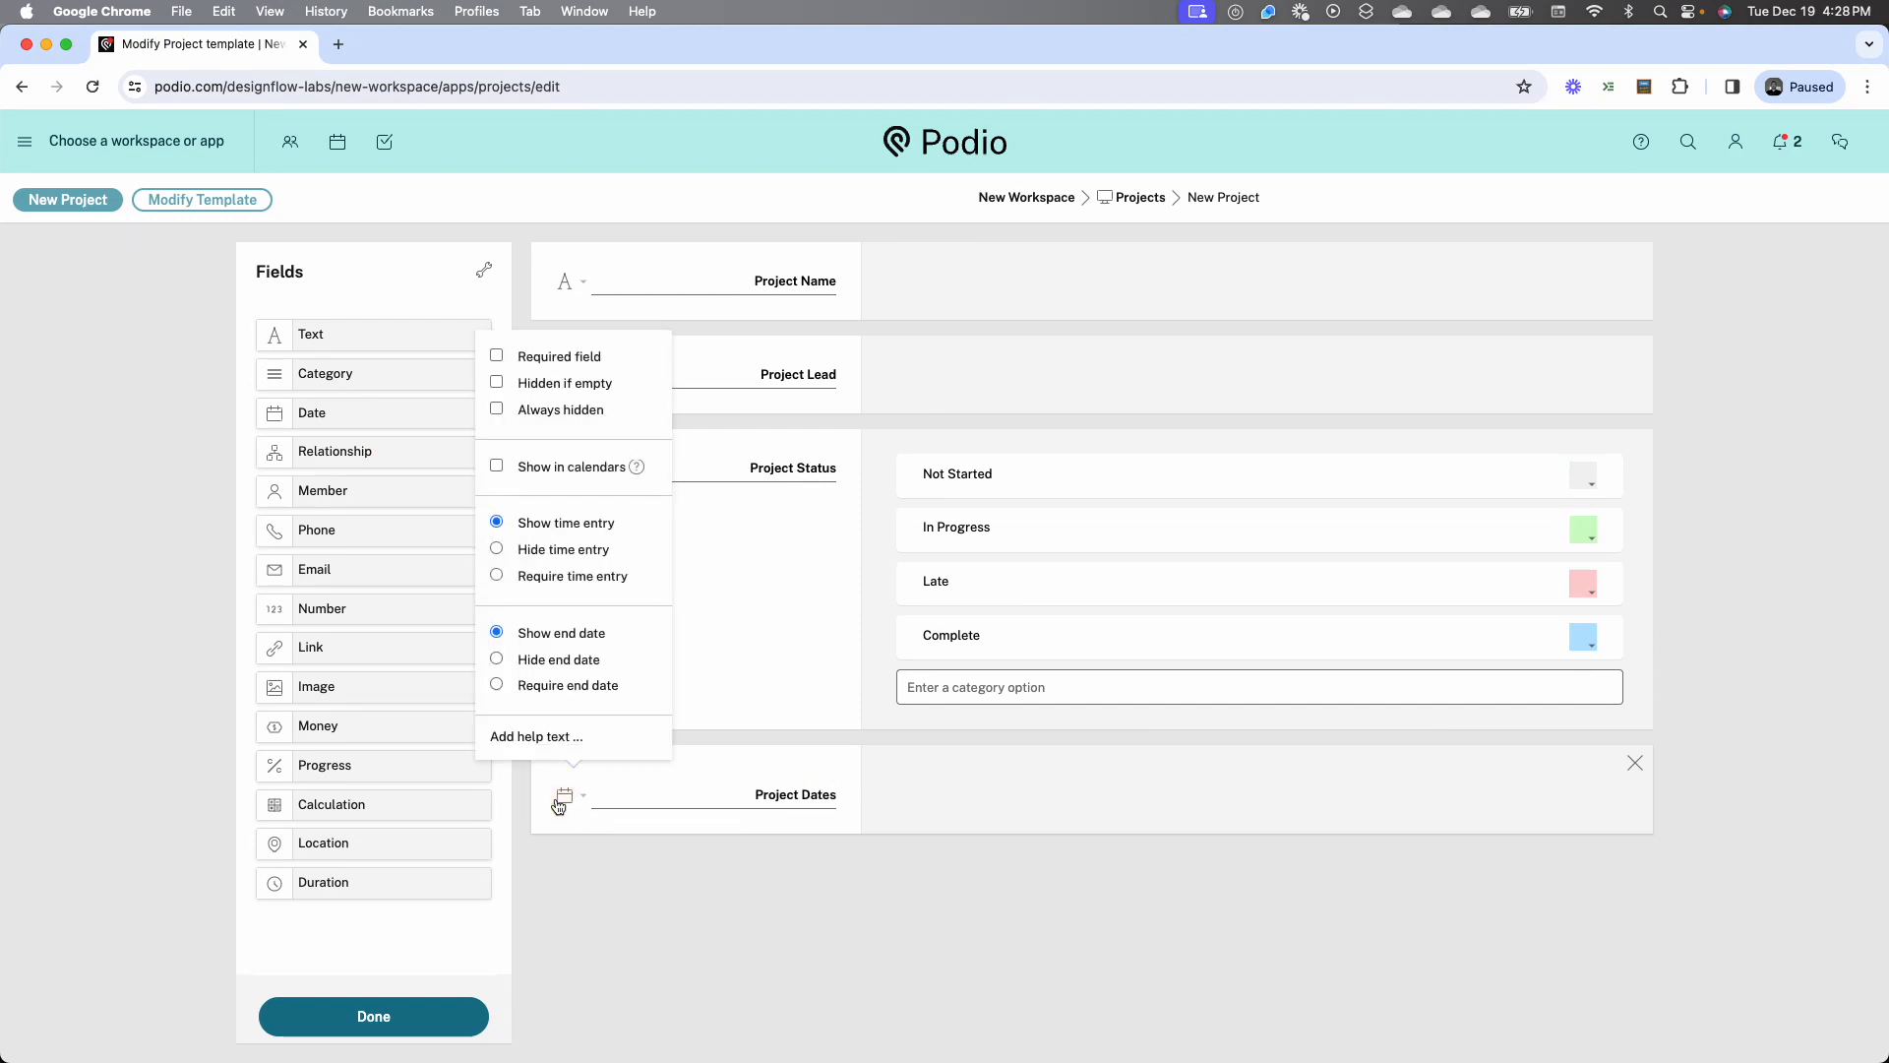
click(499, 552)
click(585, 856)
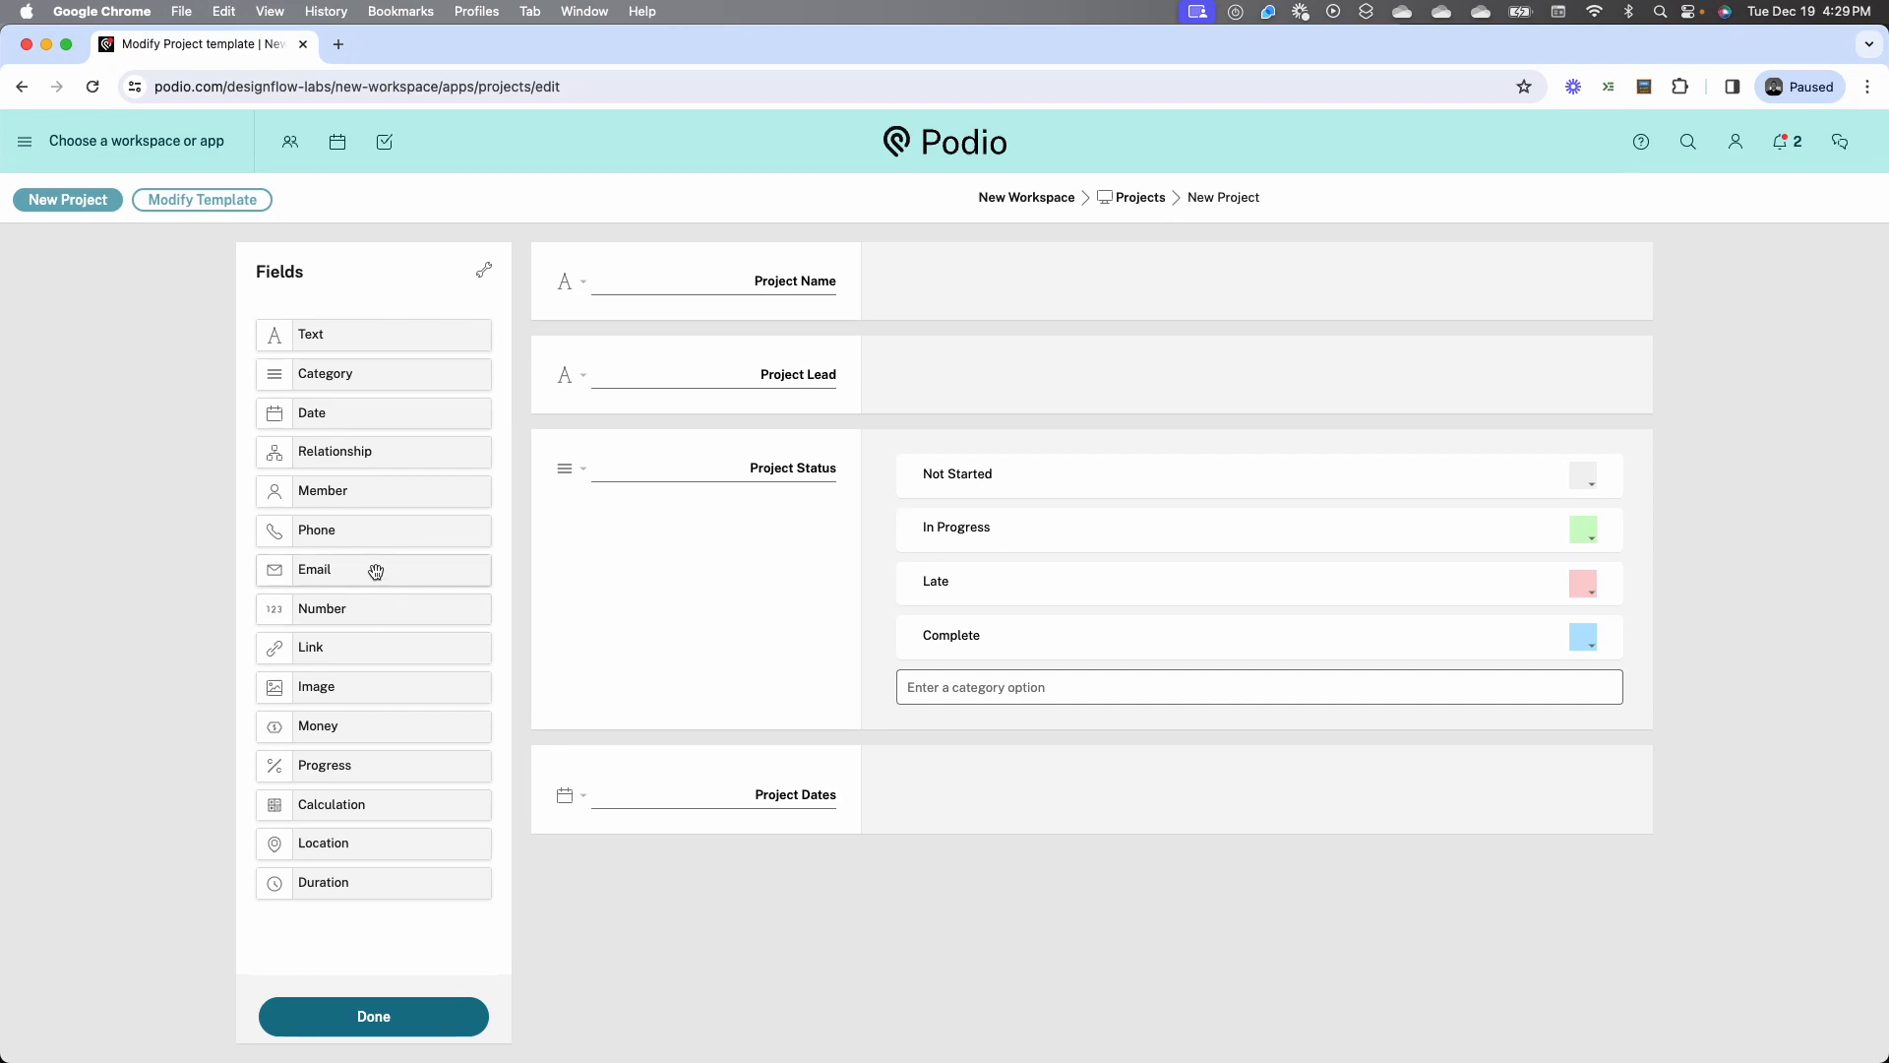
Add a number field below Project Dates and name it Hours Budgeted
drag(366, 606, 762, 892)
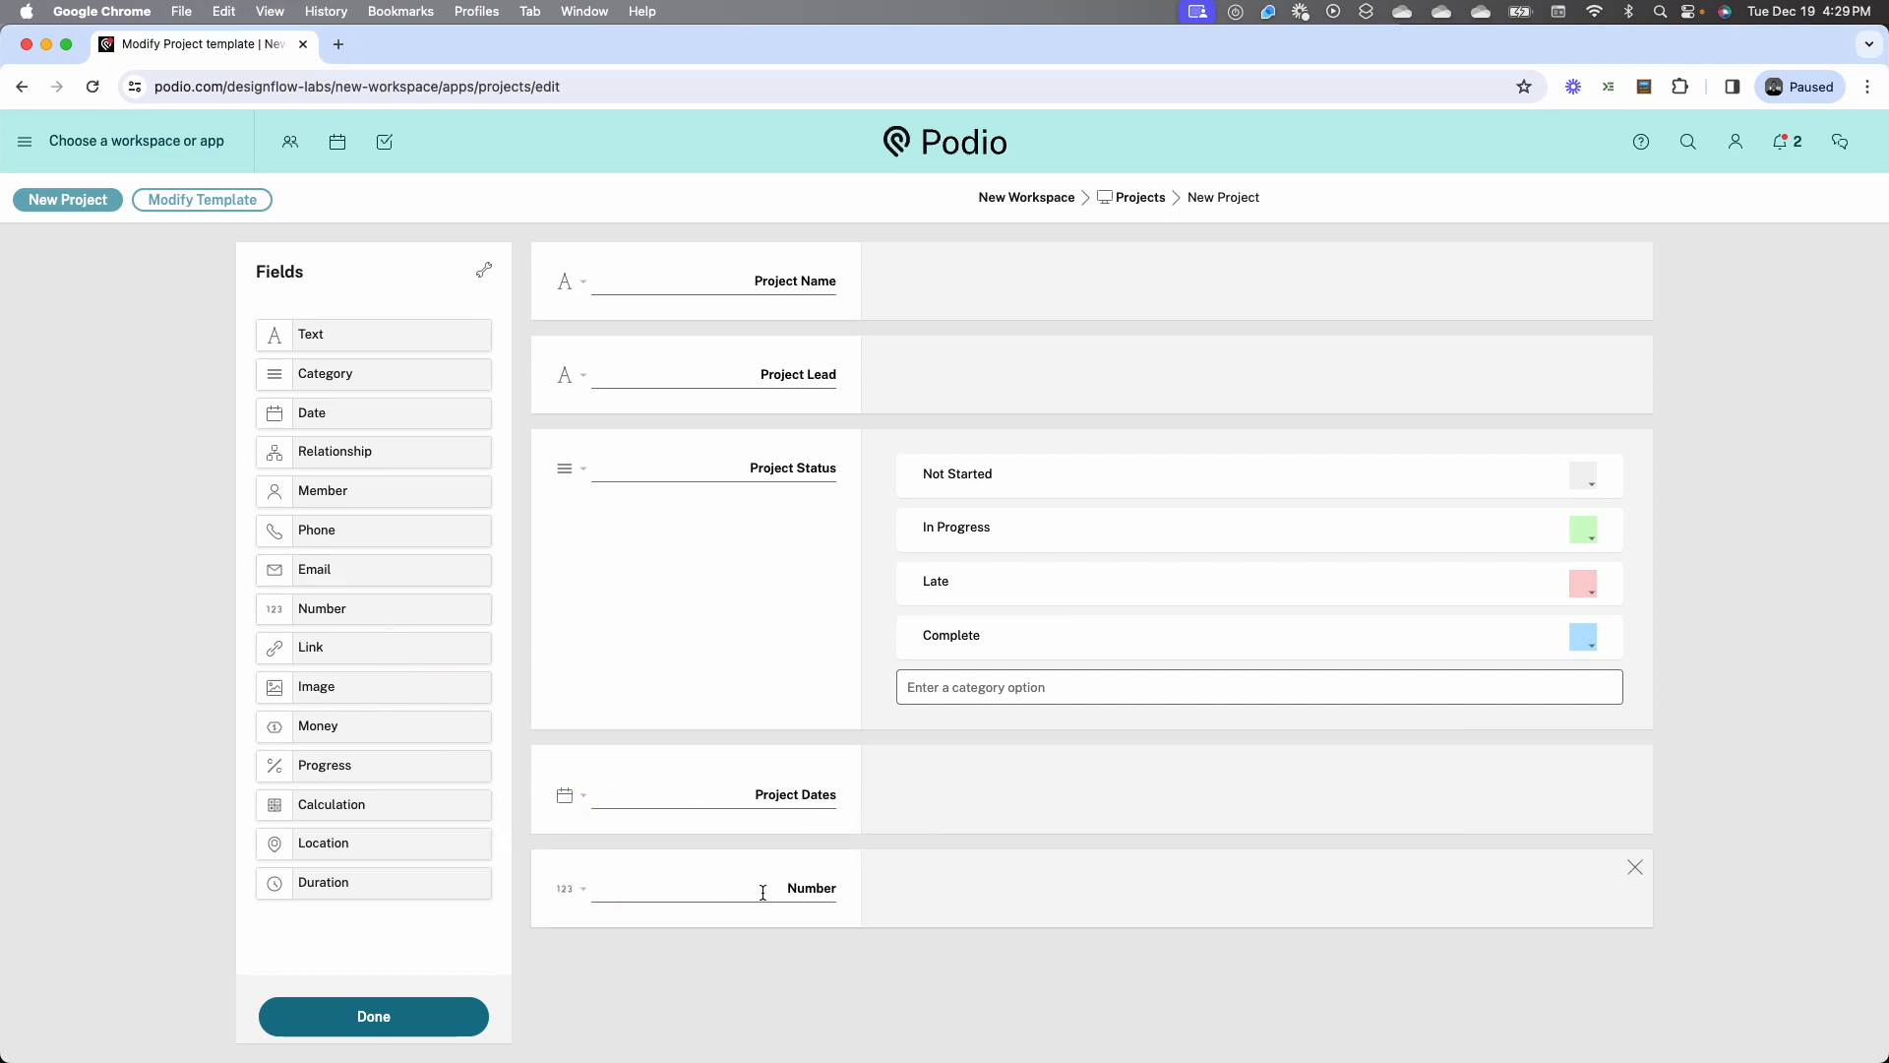
double_click(777, 888)
text(Hours bud)
key(BackSpace)
key(BackSpace)
key(BackSpace)
text(Bu)
key(BackSpace)
key(BackSpace)
text(Budgeted)
Add a number field named Hours Used below Hours Budgeted and save the template
drag(348, 614, 695, 961)
click(801, 979)
text(Hours Used)
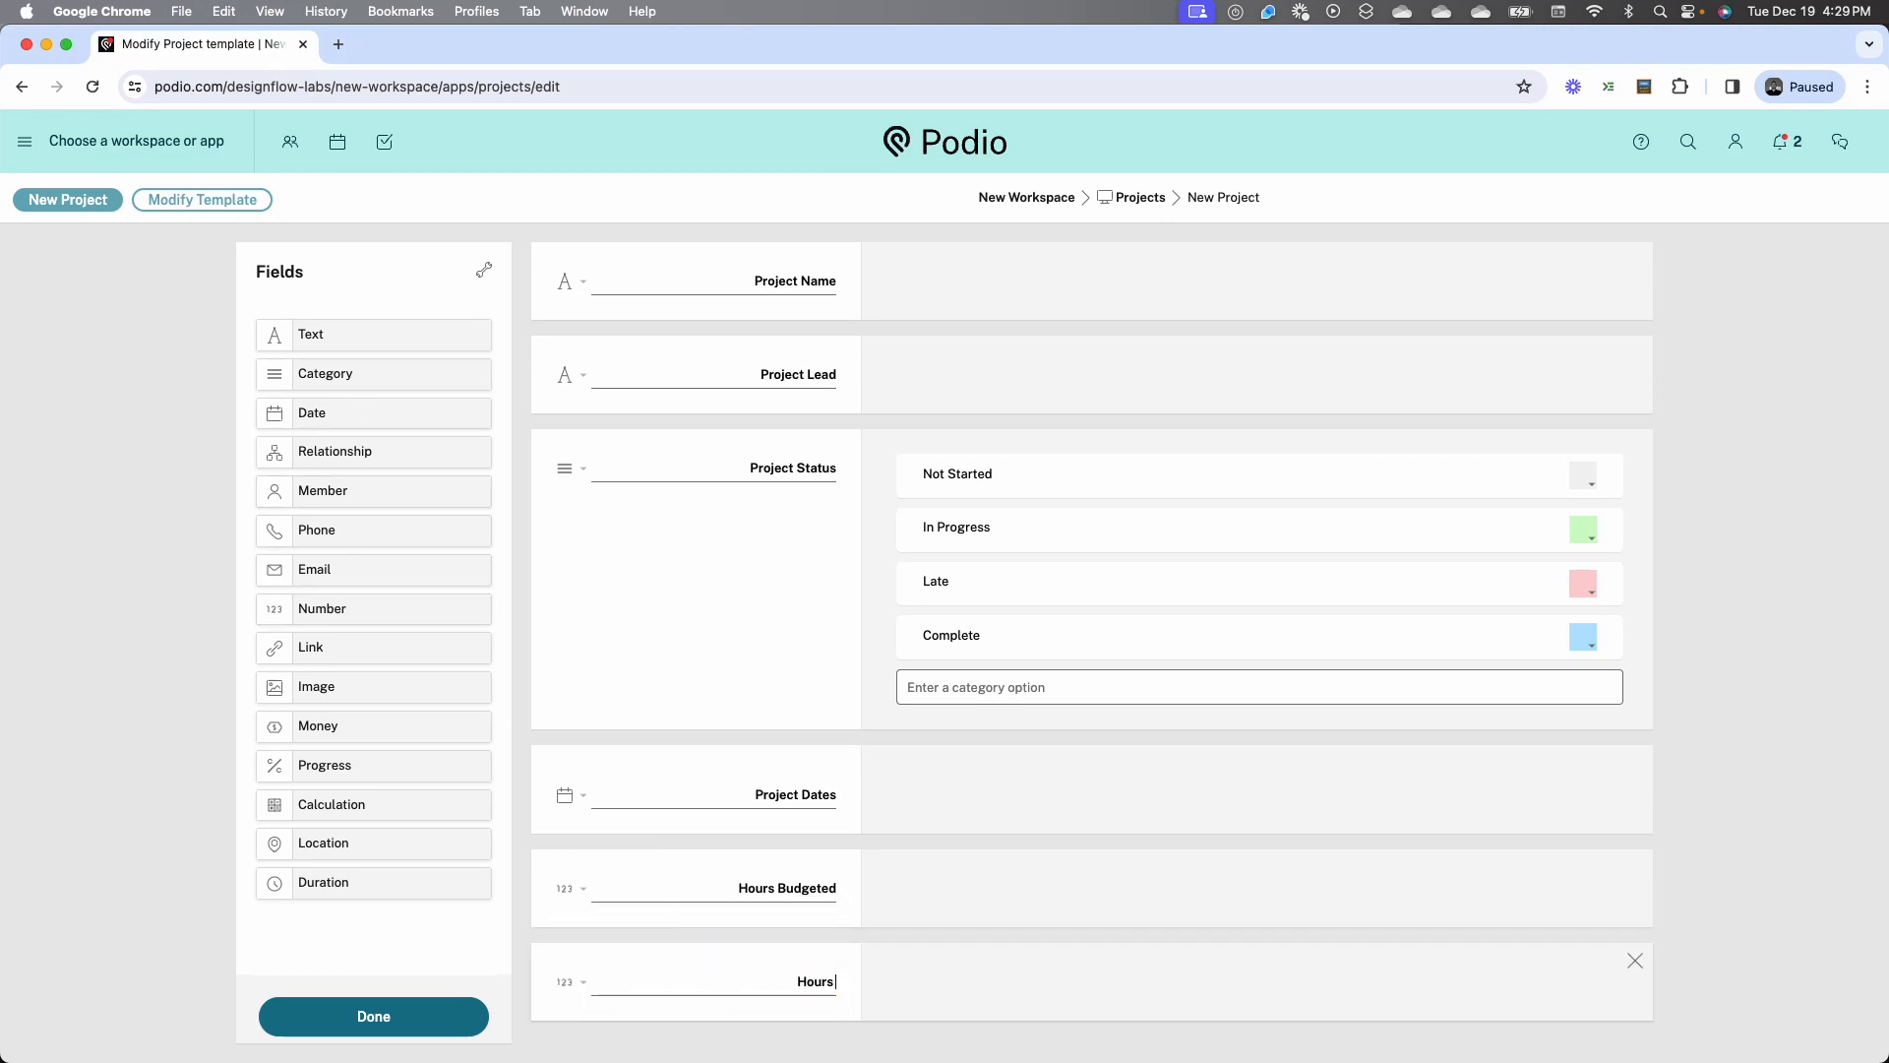
click(431, 1012)
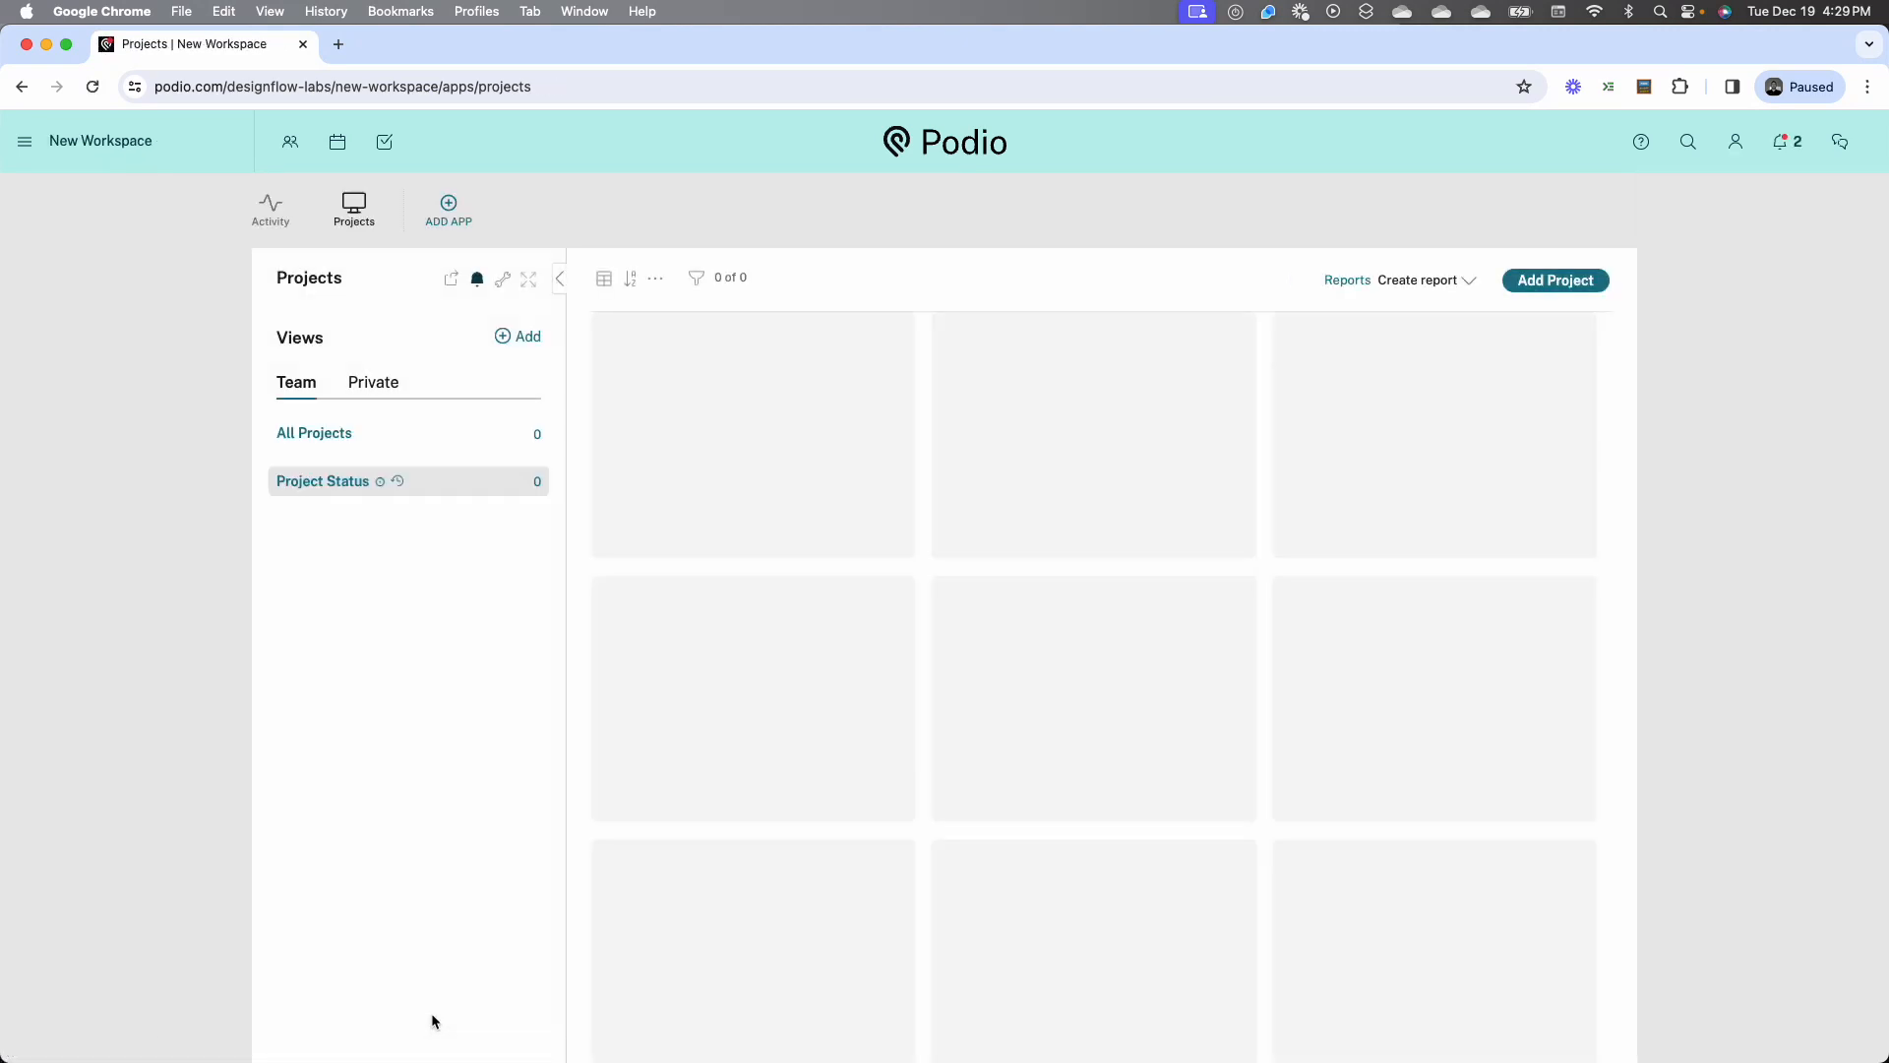
Check the fields on a blank new project form and reopen the template for editing
click(1554, 279)
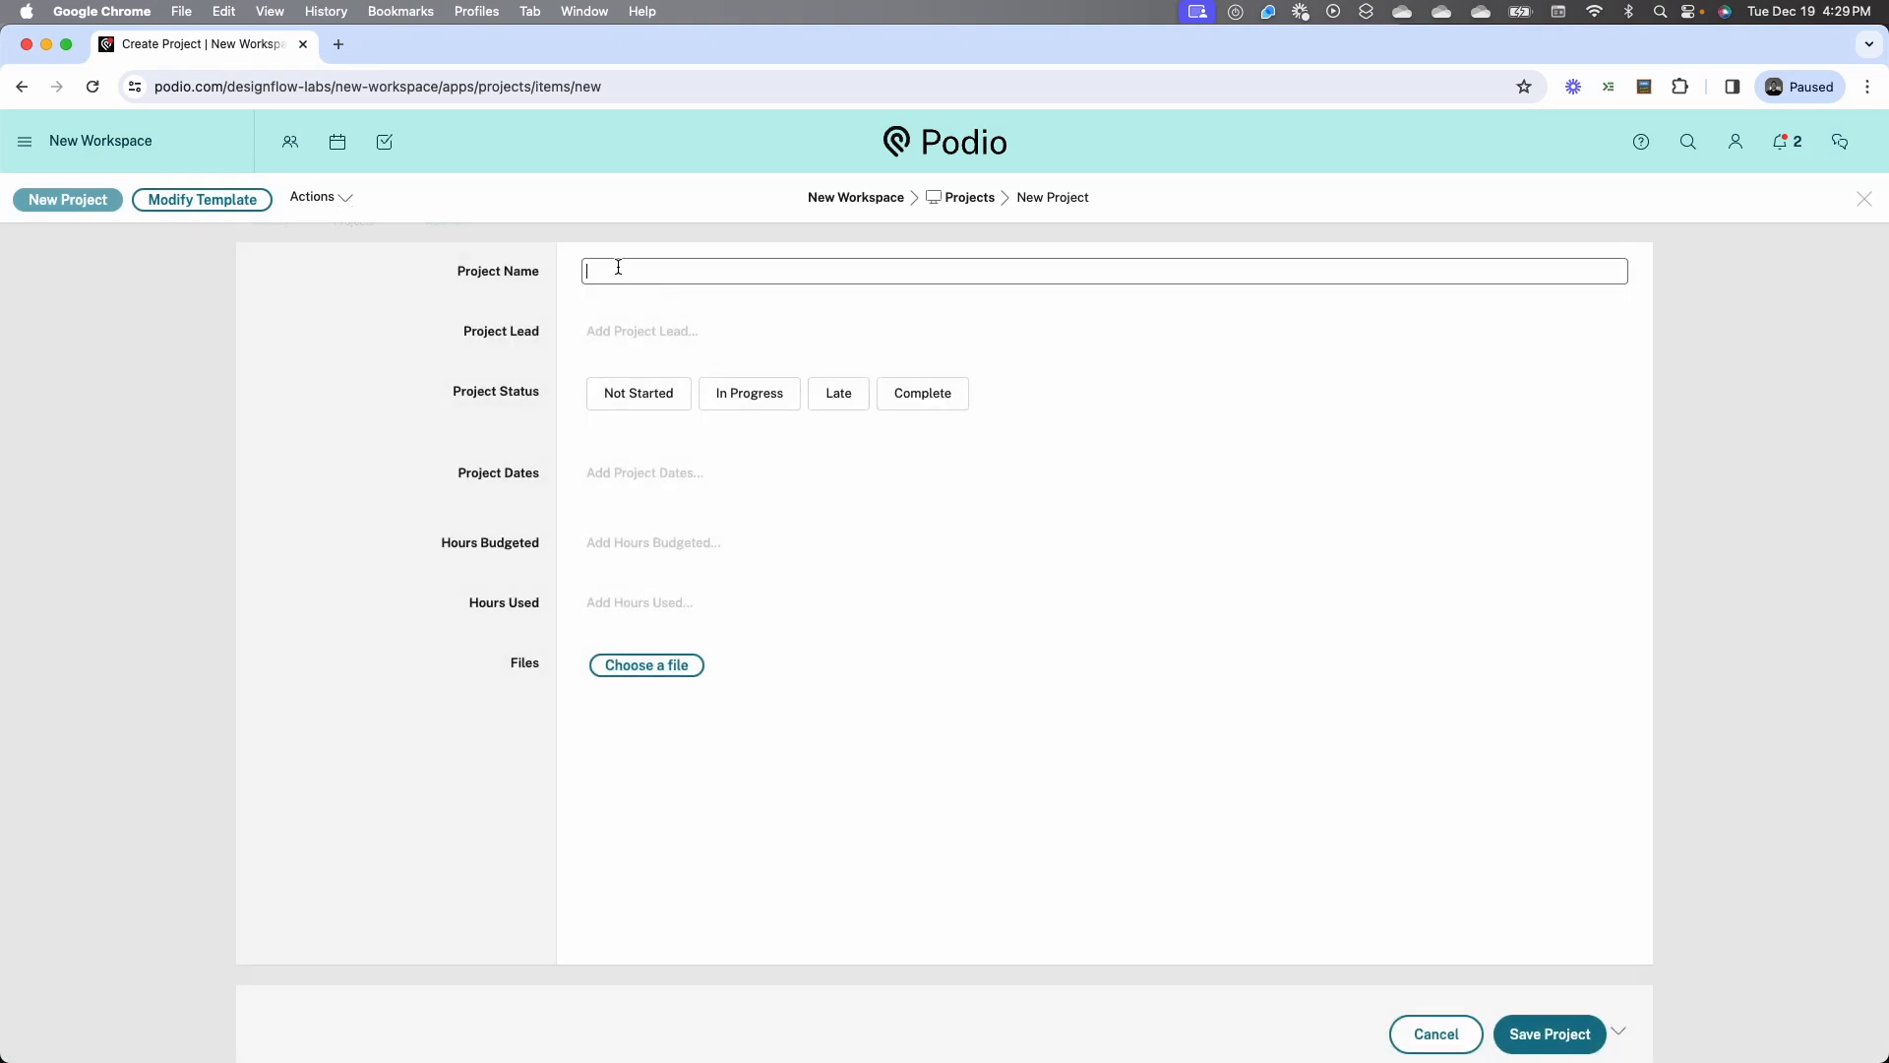
click(594, 339)
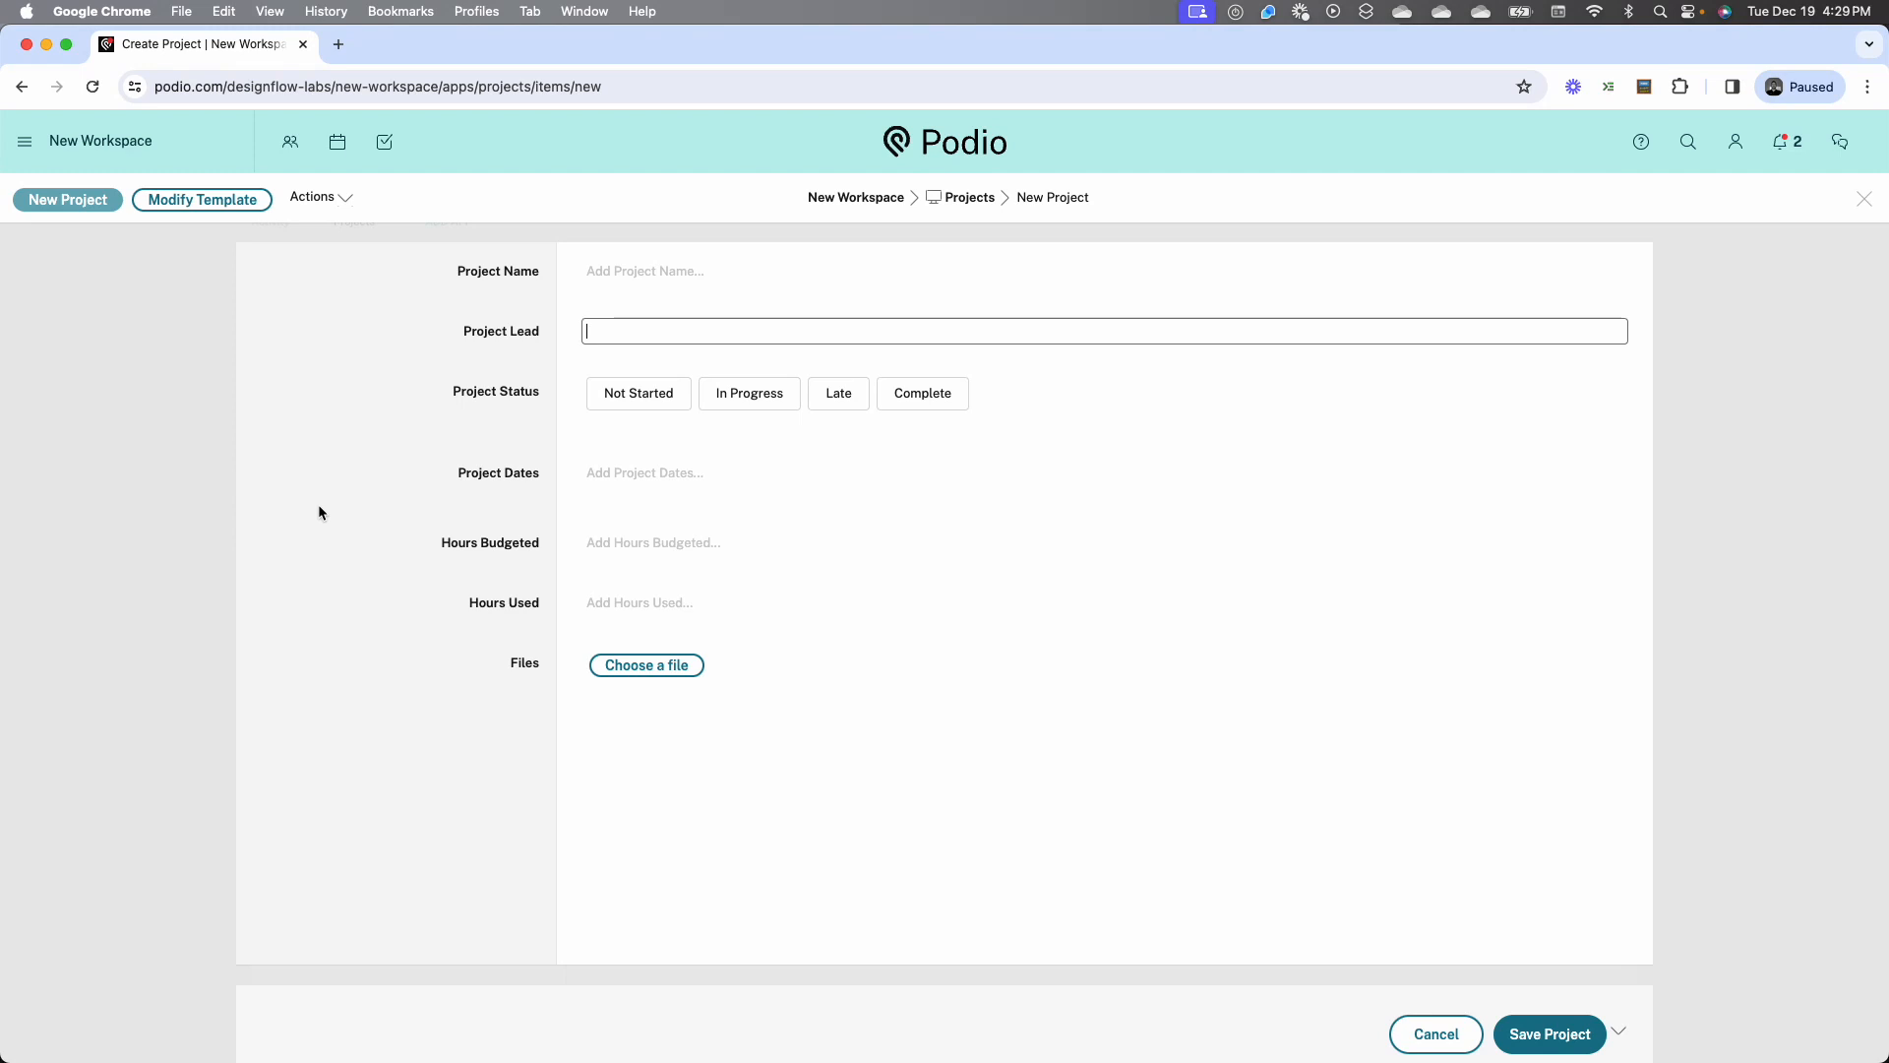
click(201, 199)
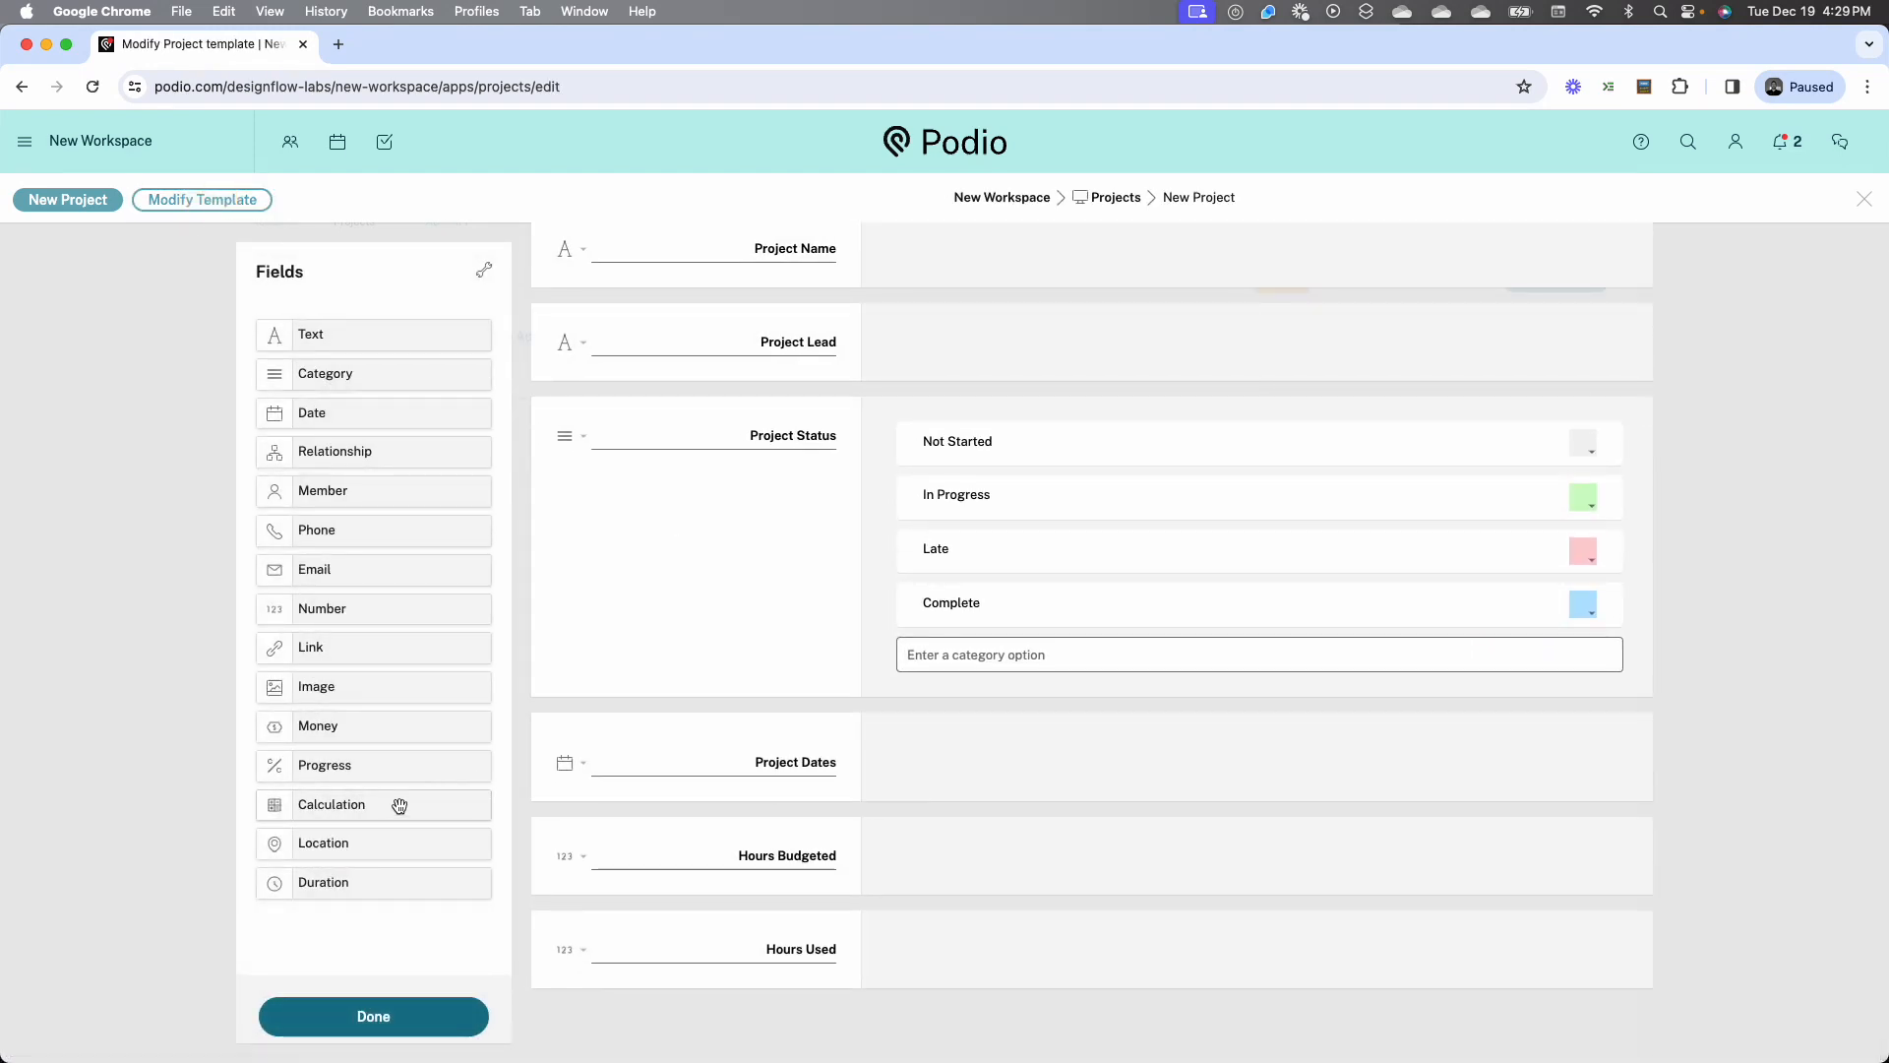
Add a calculation field below Hours Used and name it Hours Remaining
drag(396, 805, 623, 1000)
scroll(799, 1024, down, 3)
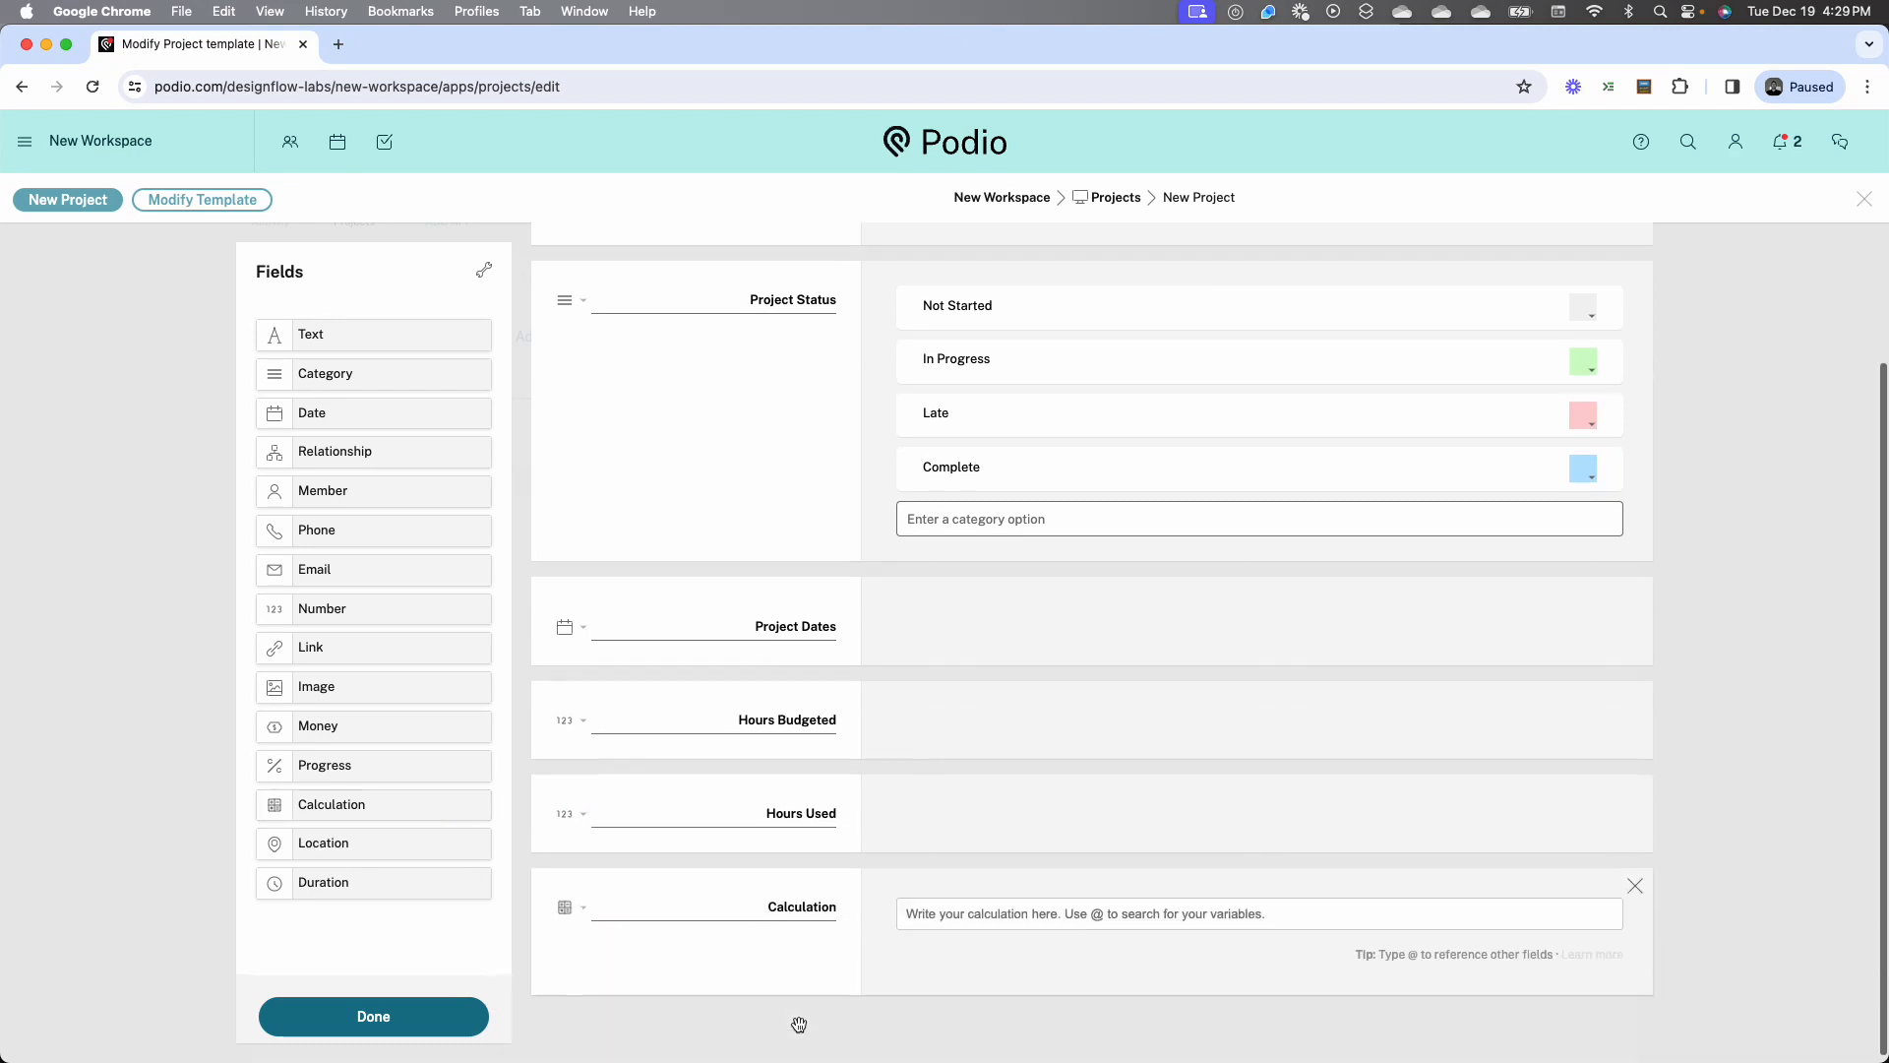
double_click(799, 898)
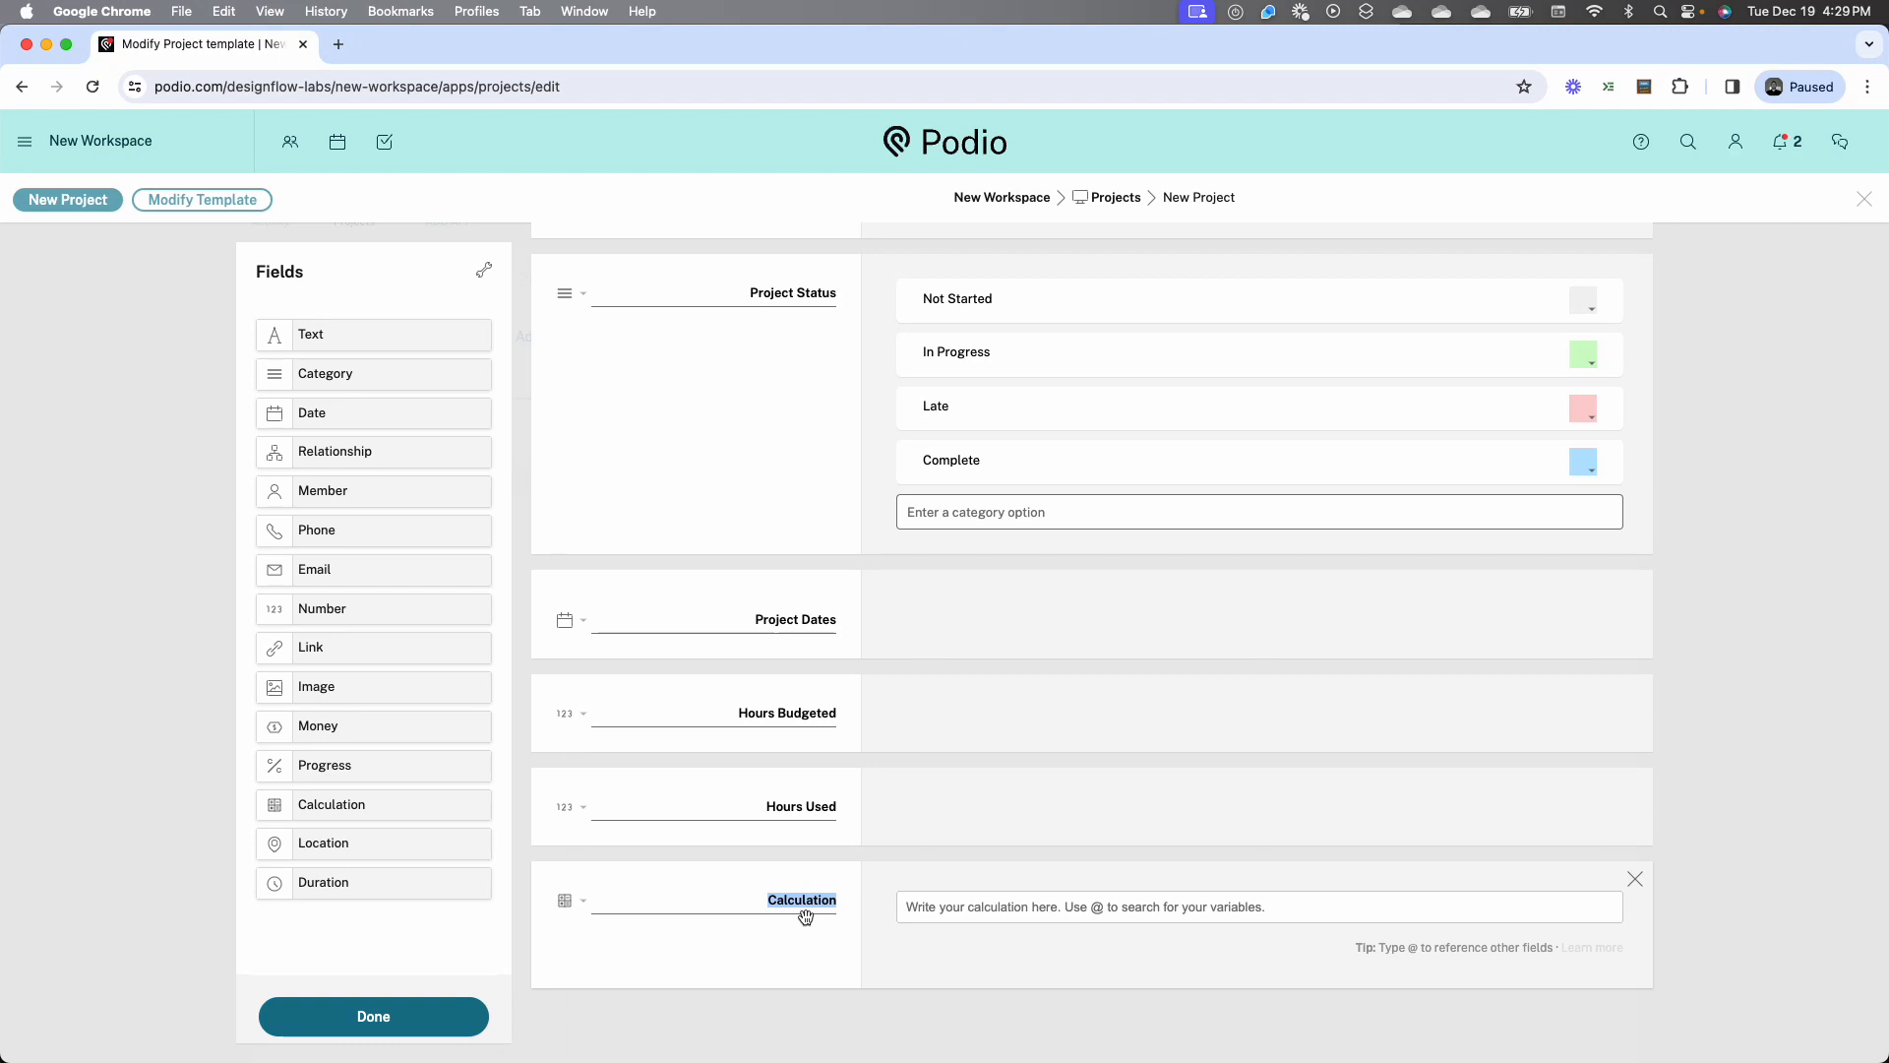
text(Hours Remaining)
click(1109, 909)
text(@hours)
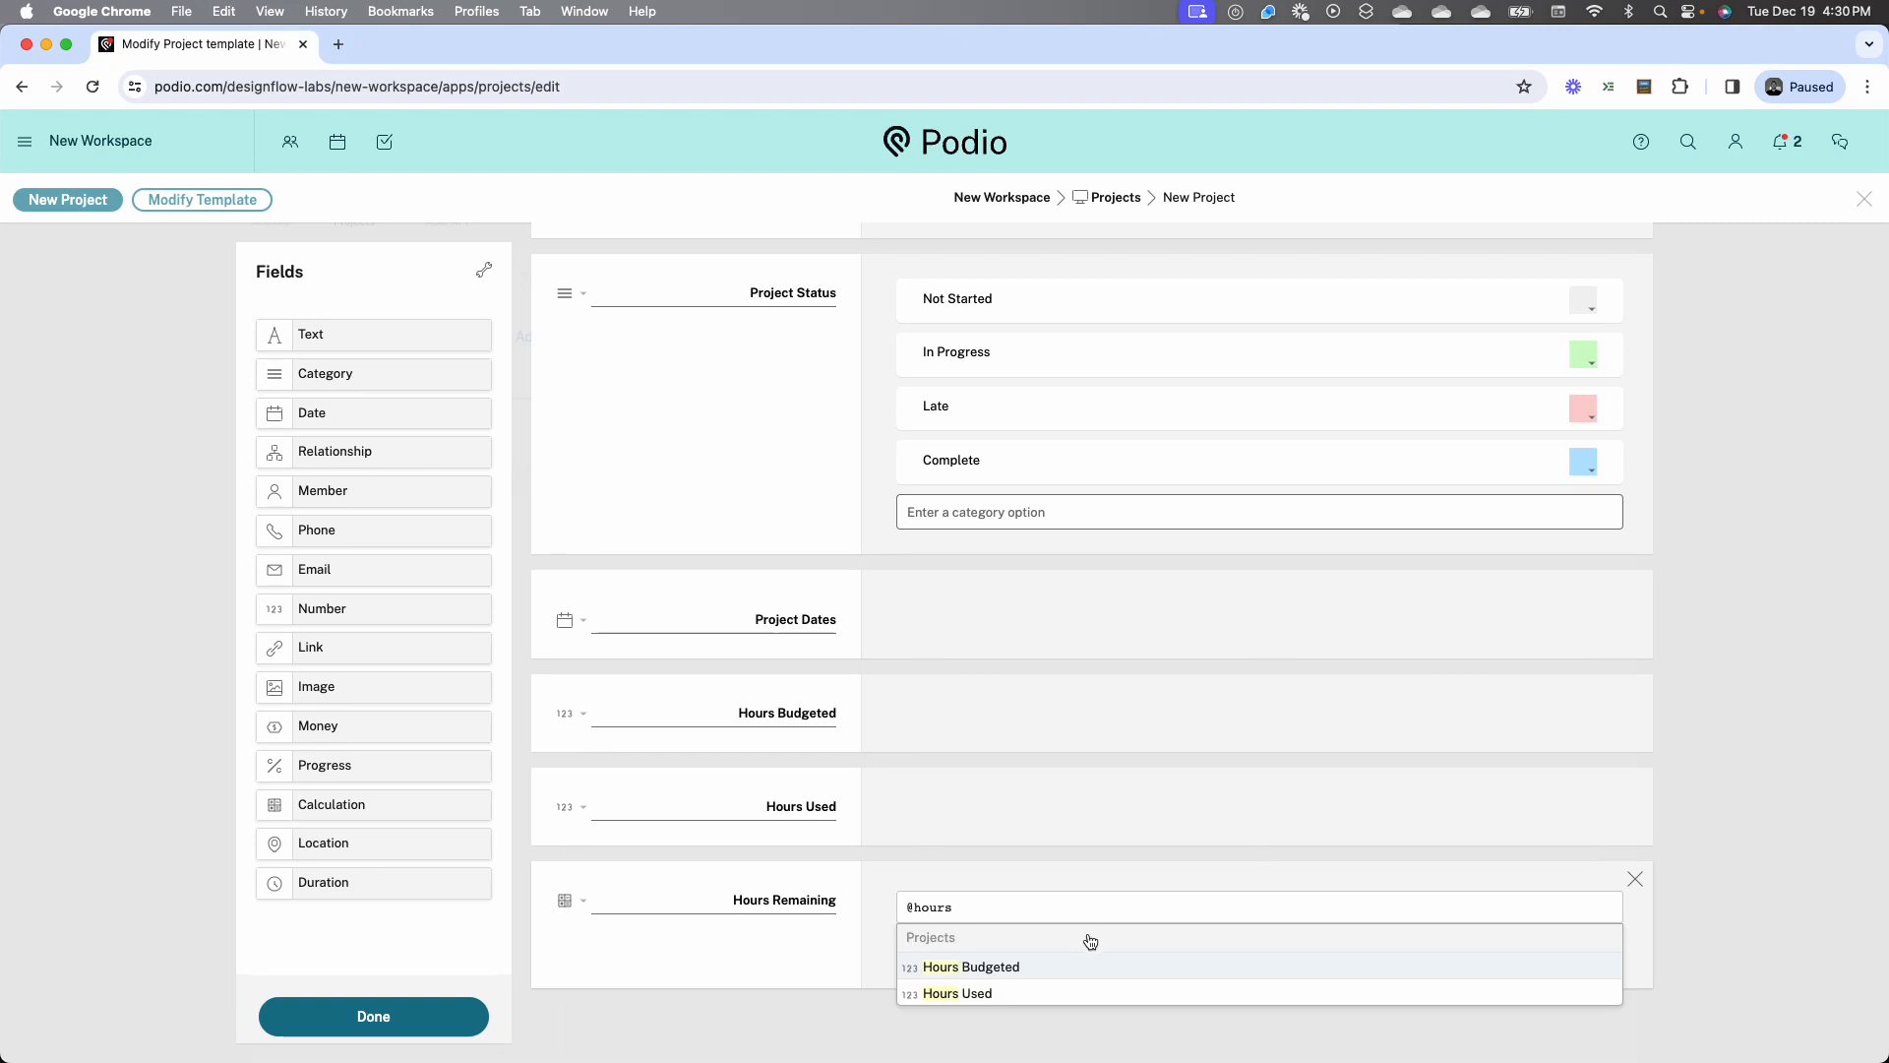
click(1089, 966)
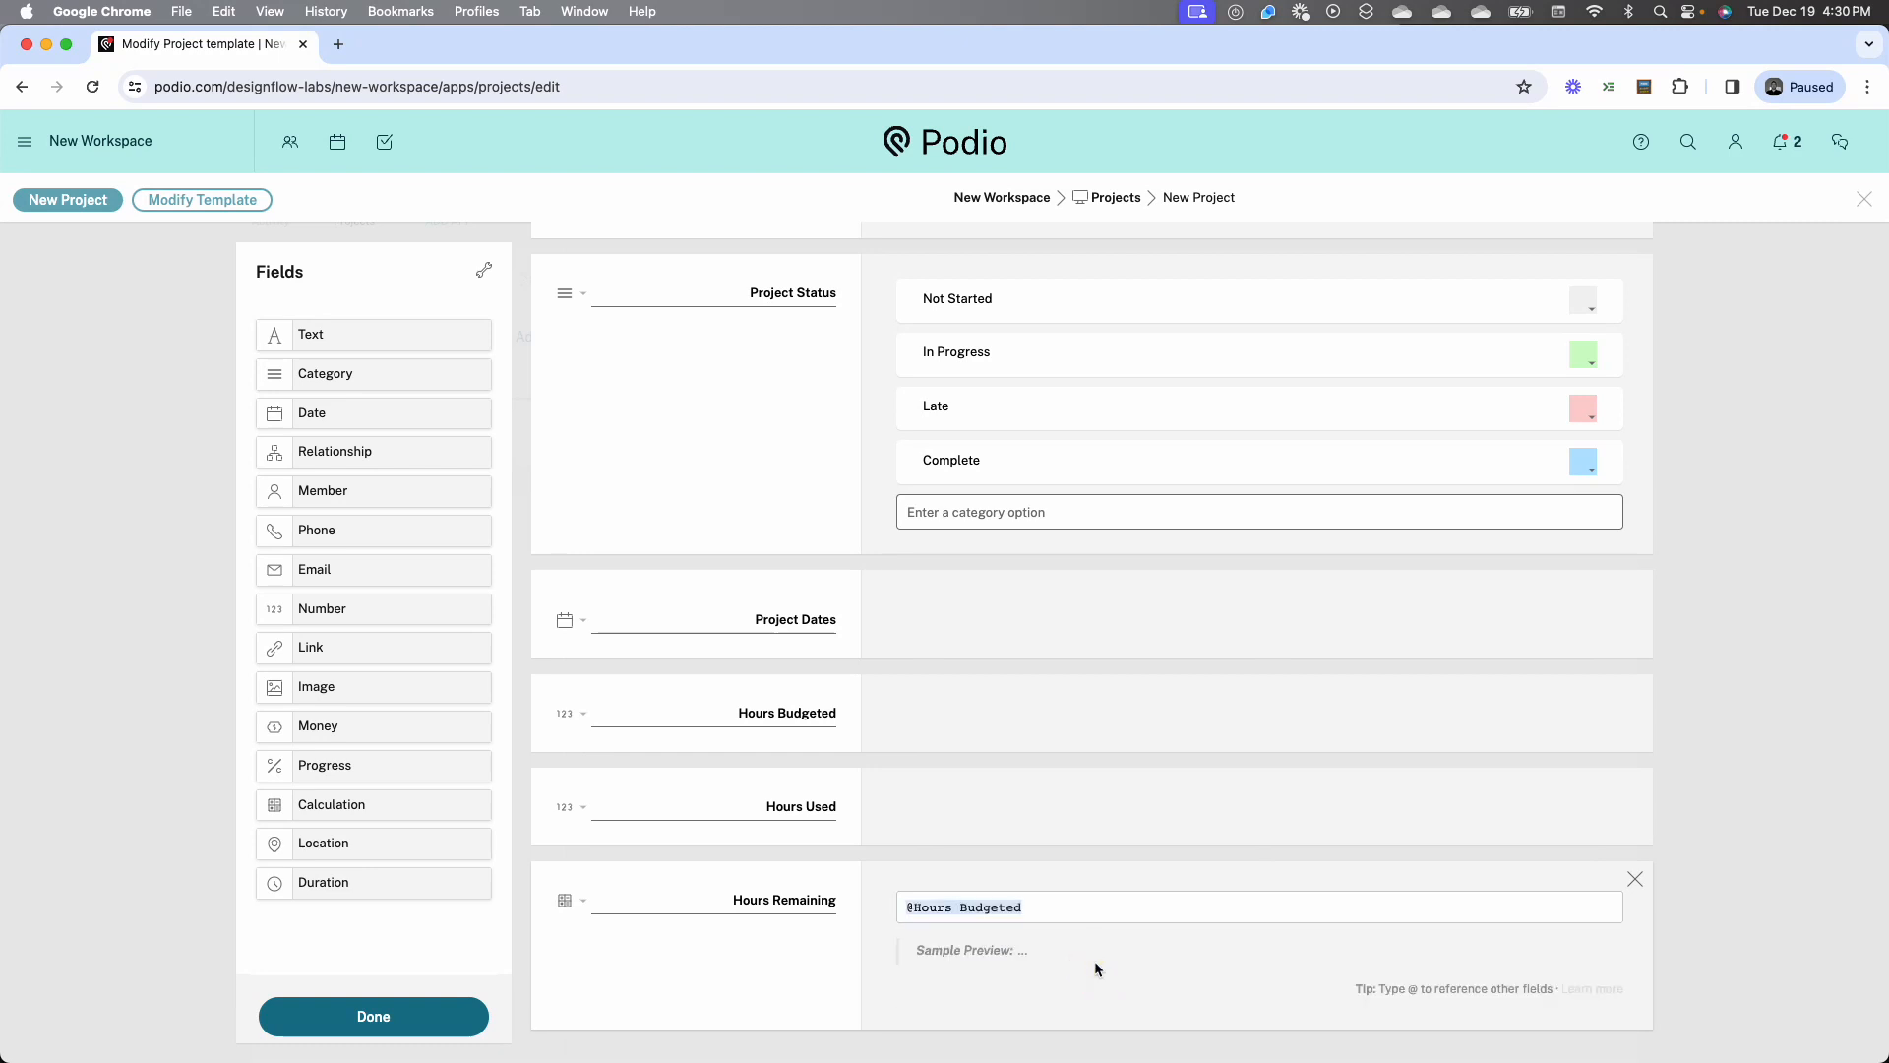
text(- @)
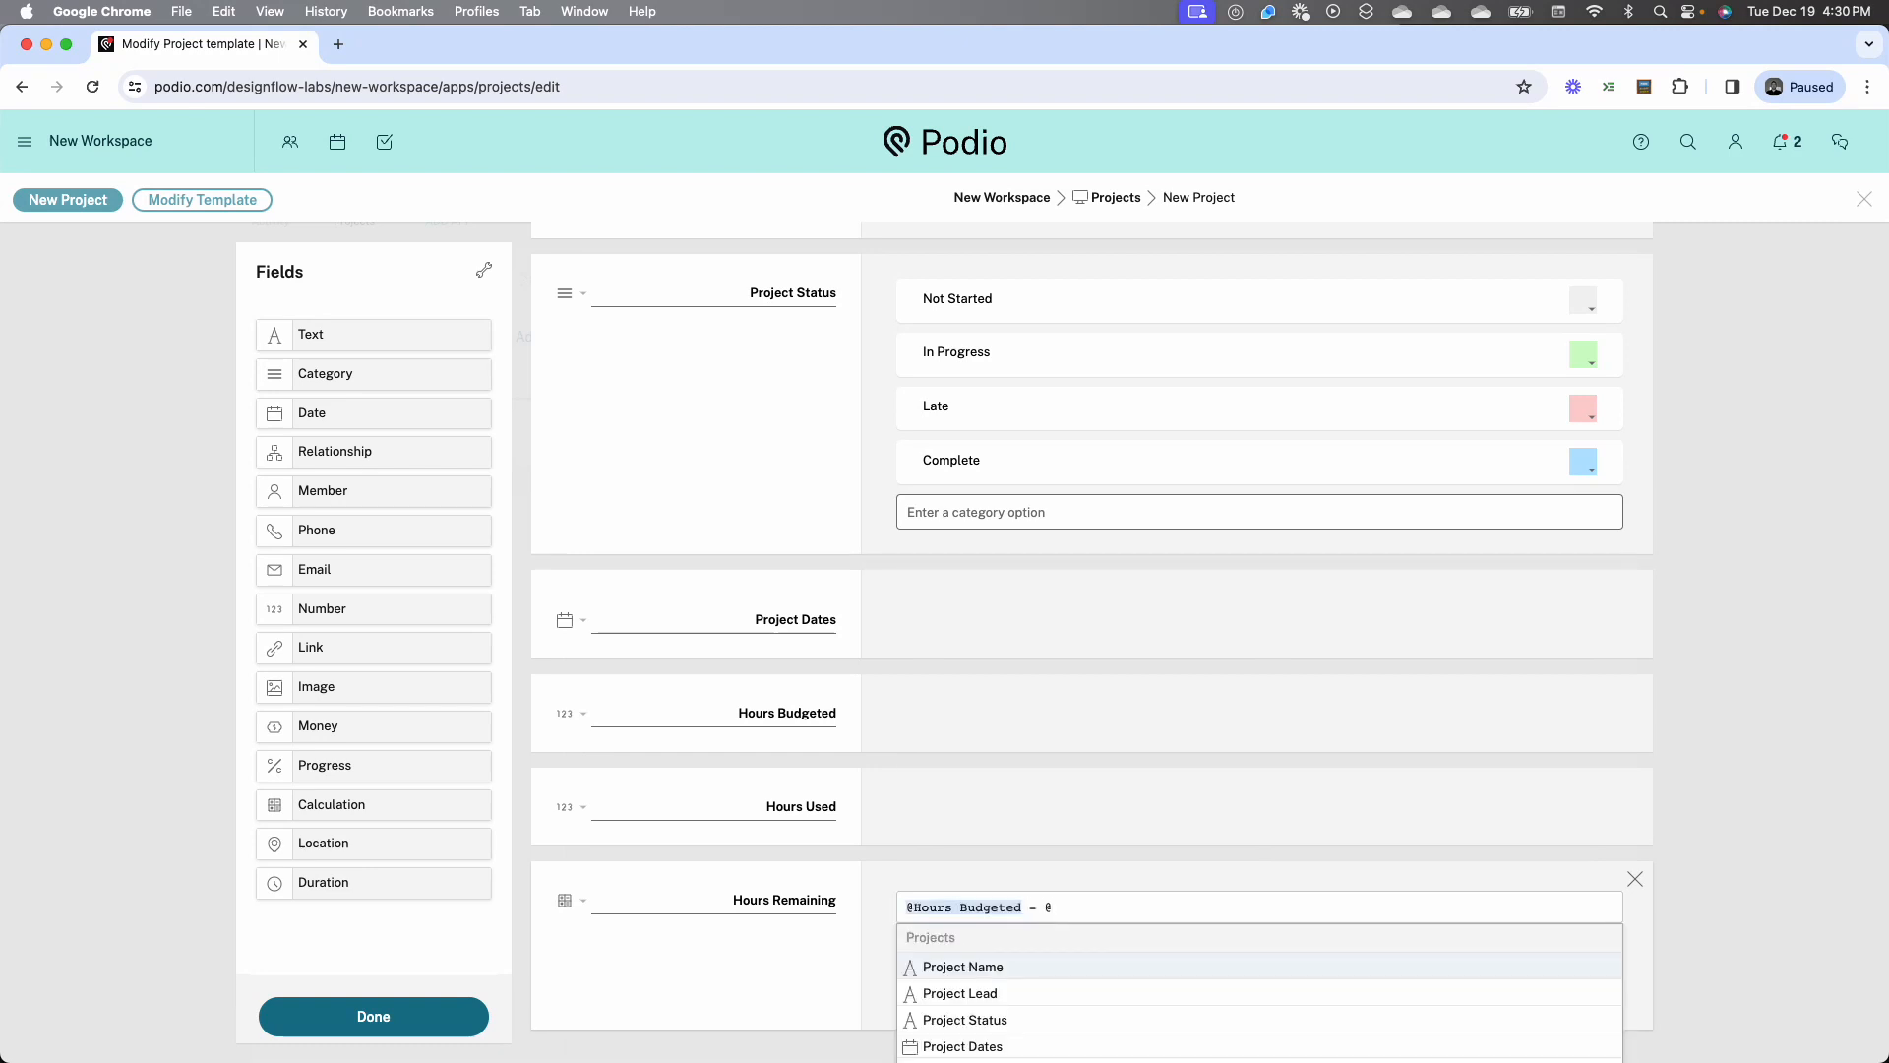
text(hour)
click(1057, 998)
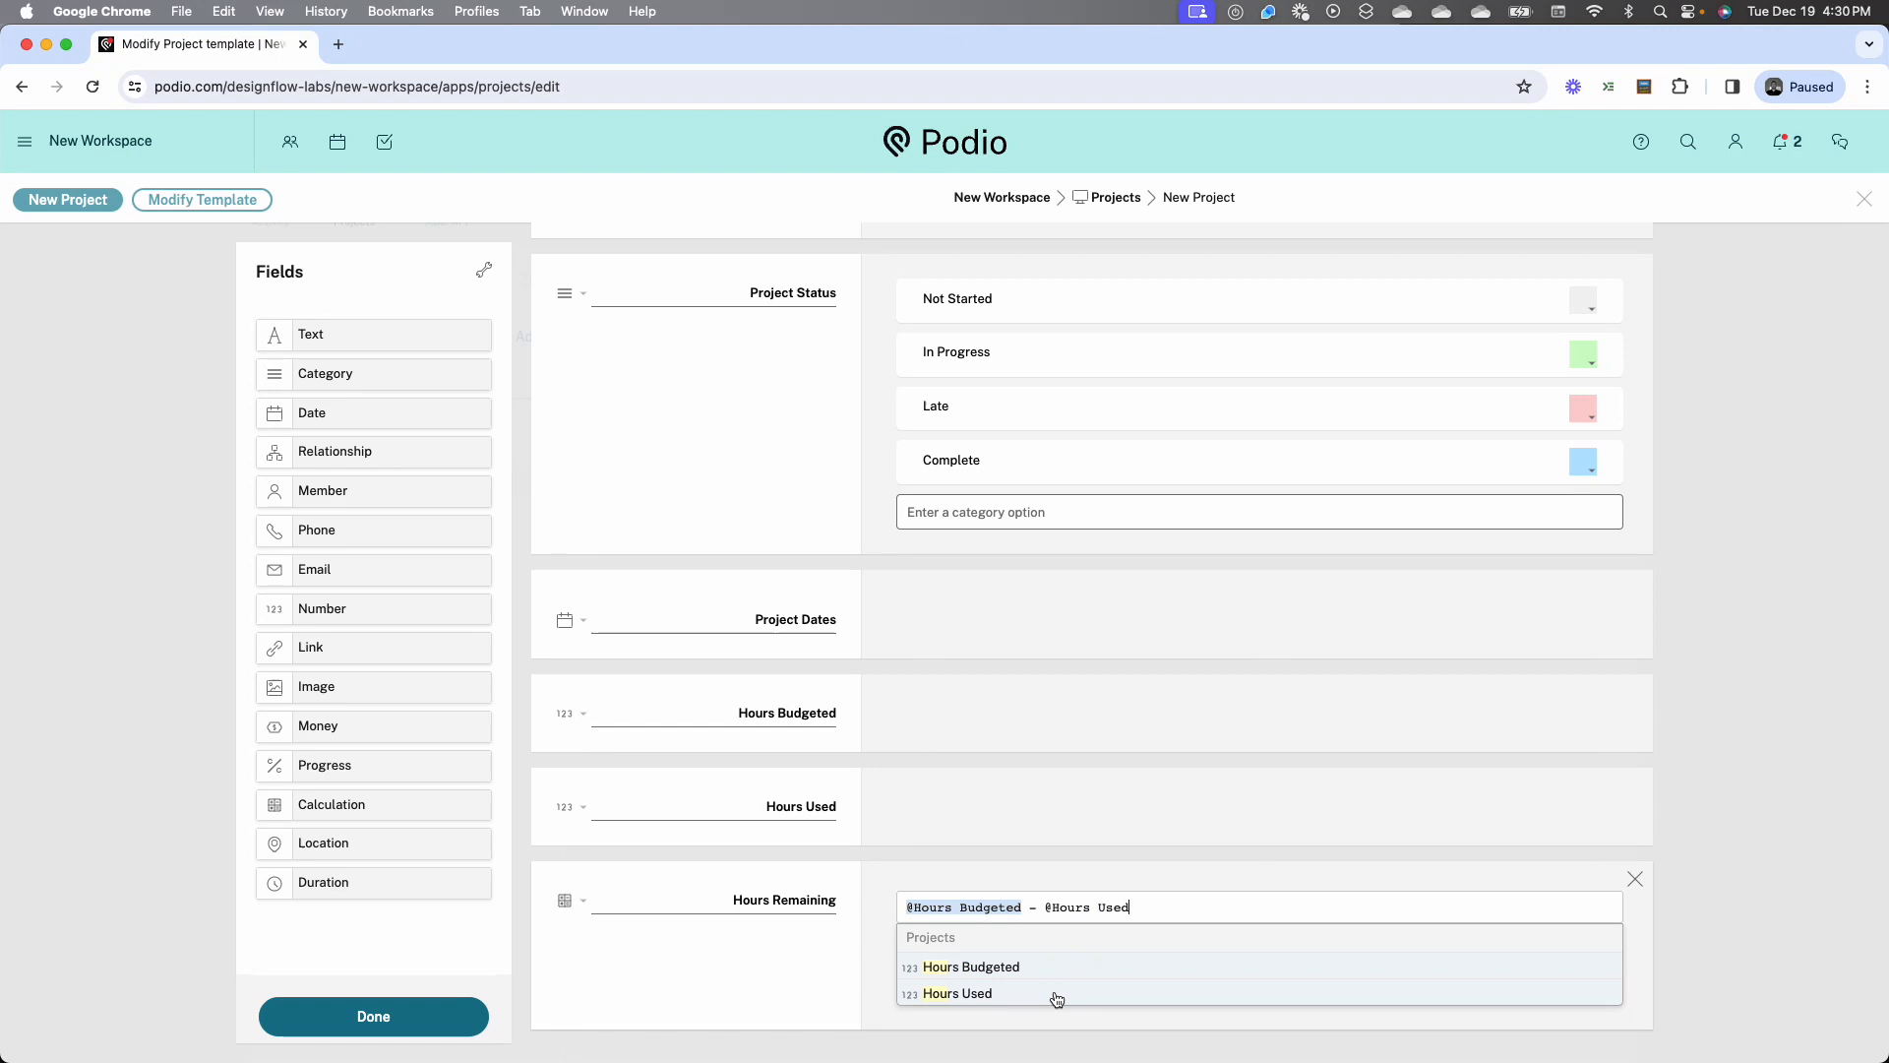
click(451, 1025)
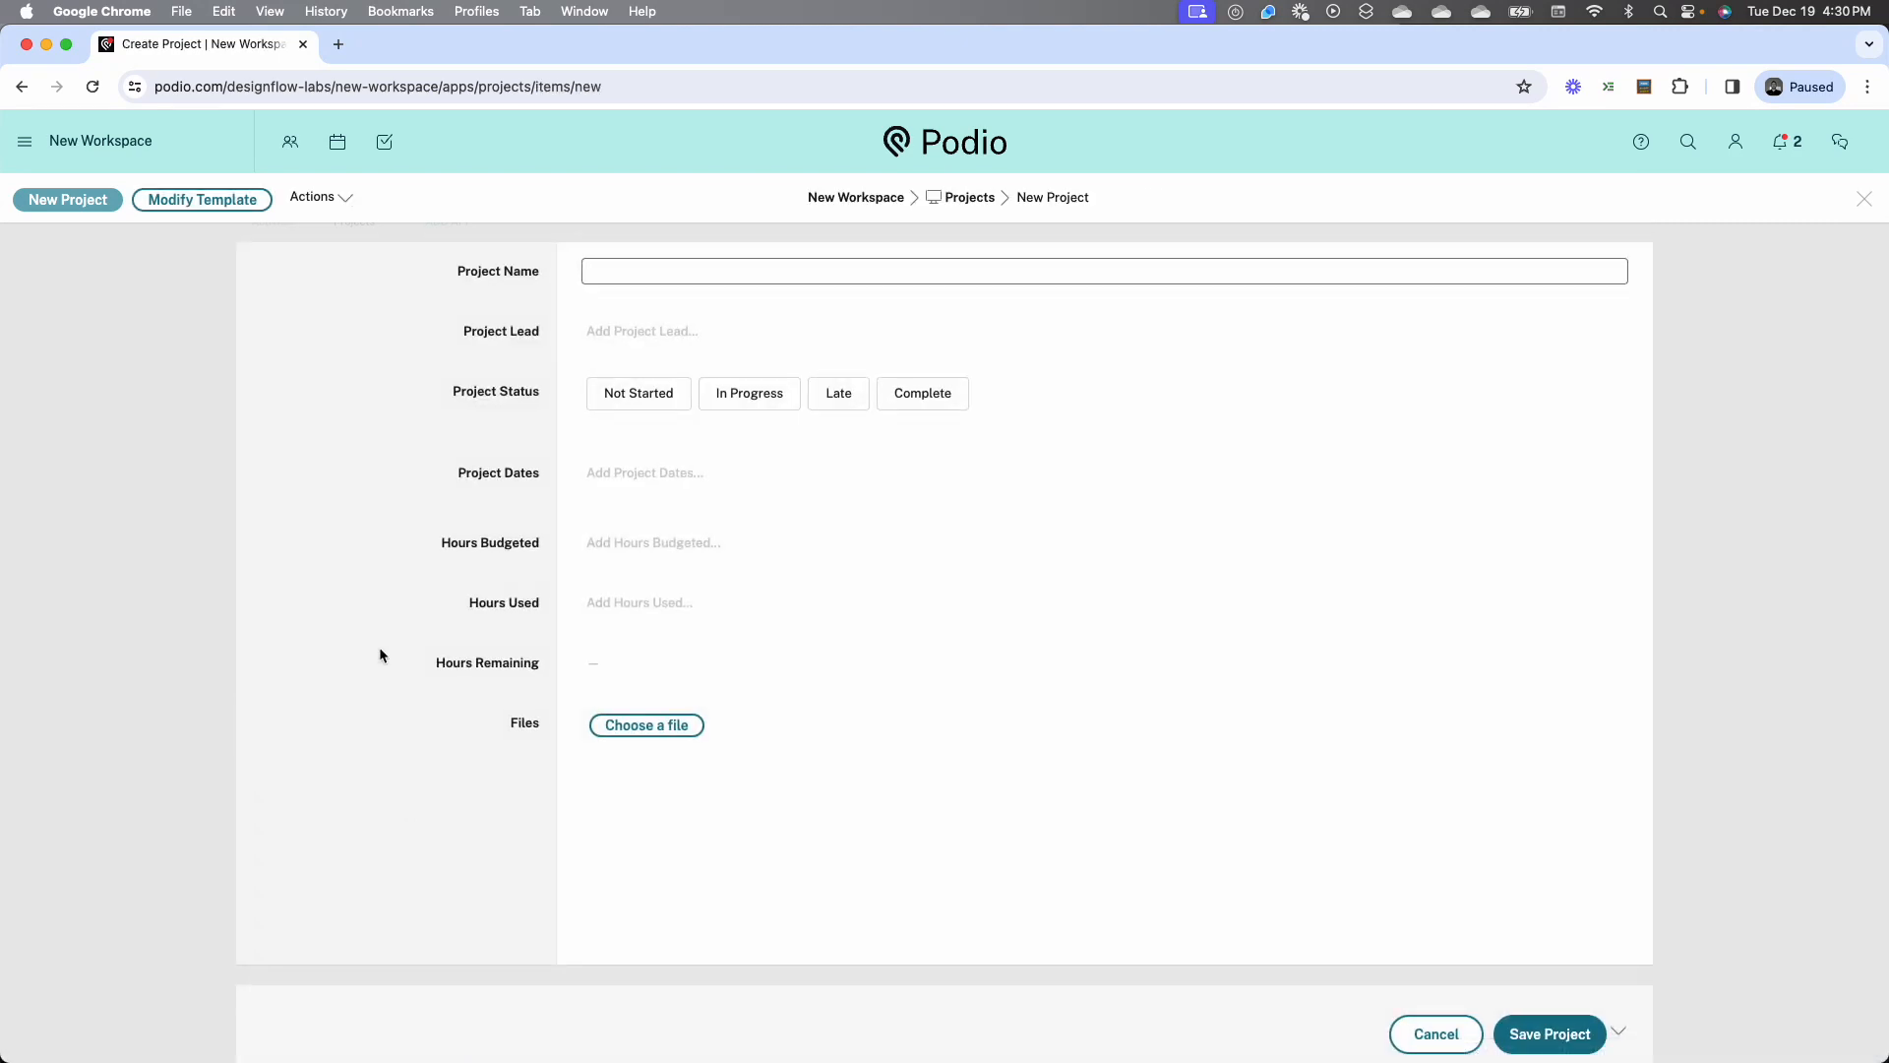
Leave the blank project form, reload the Projects app, and check a fresh project form without saving it
click(1437, 1034)
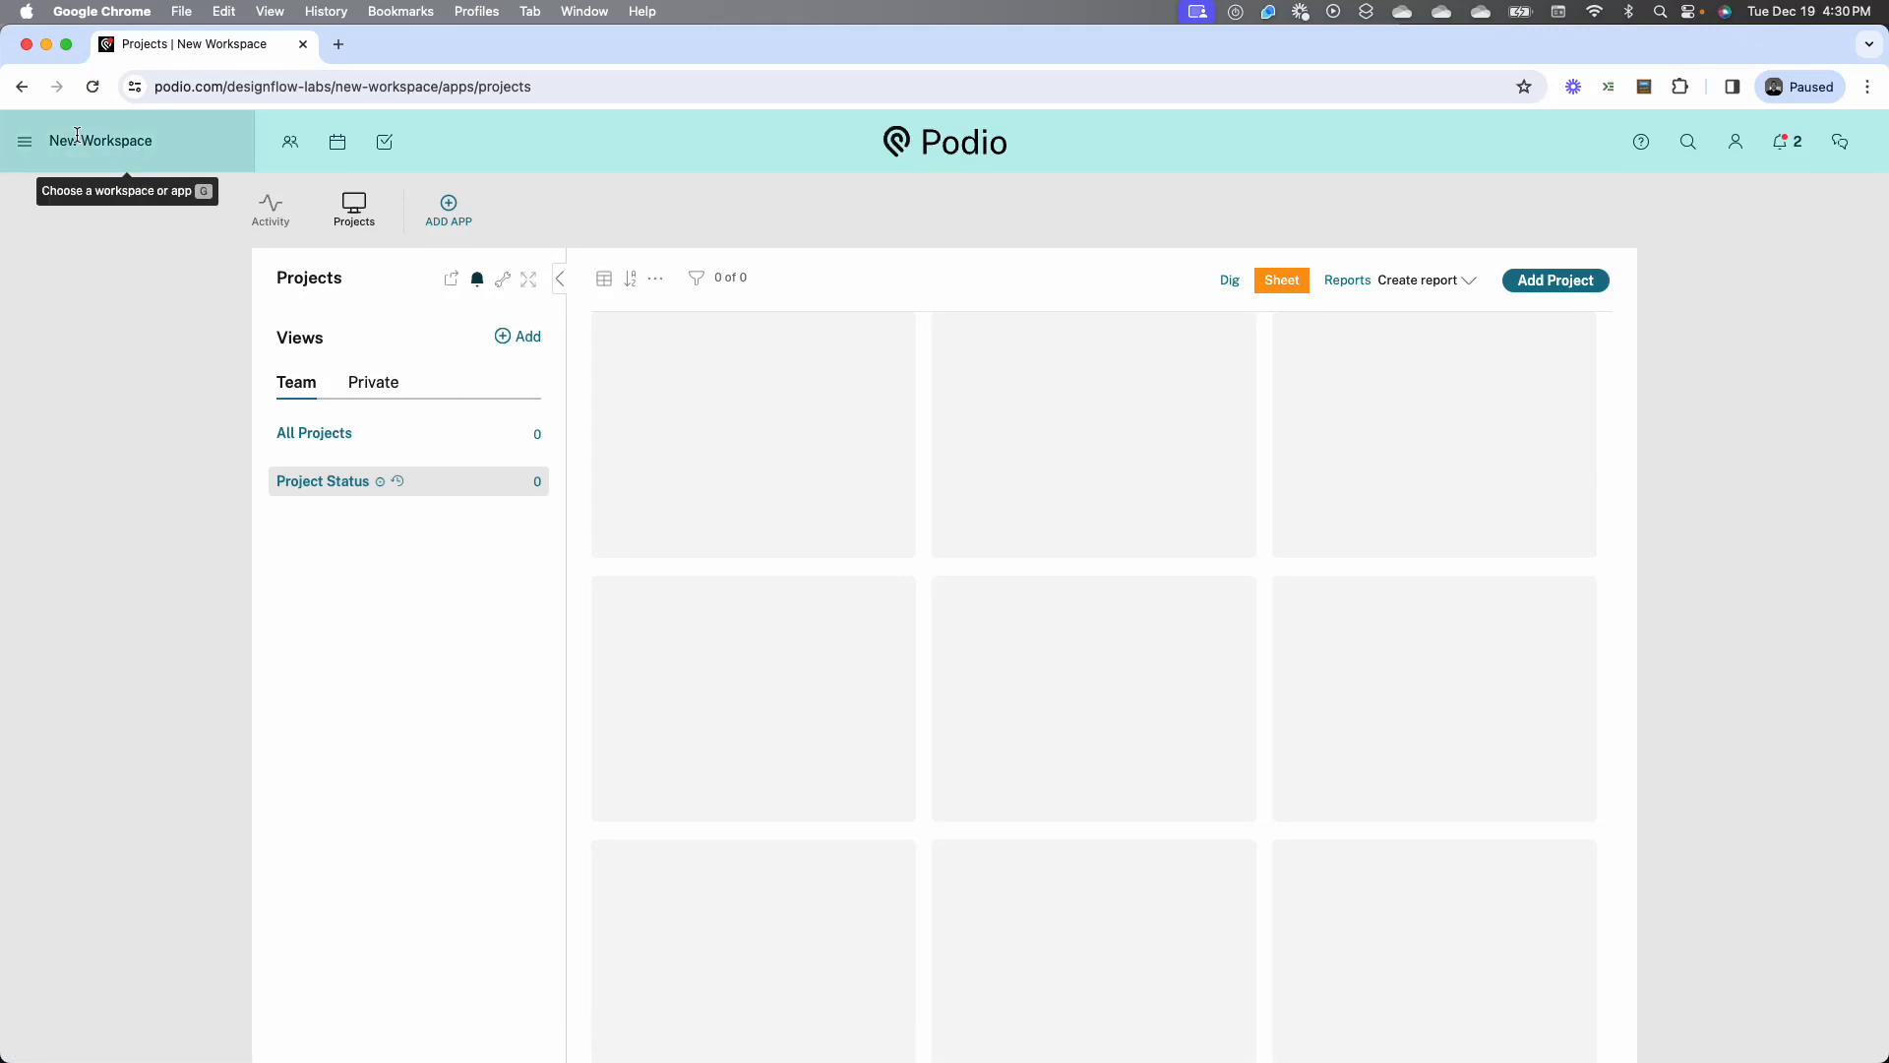
click(94, 87)
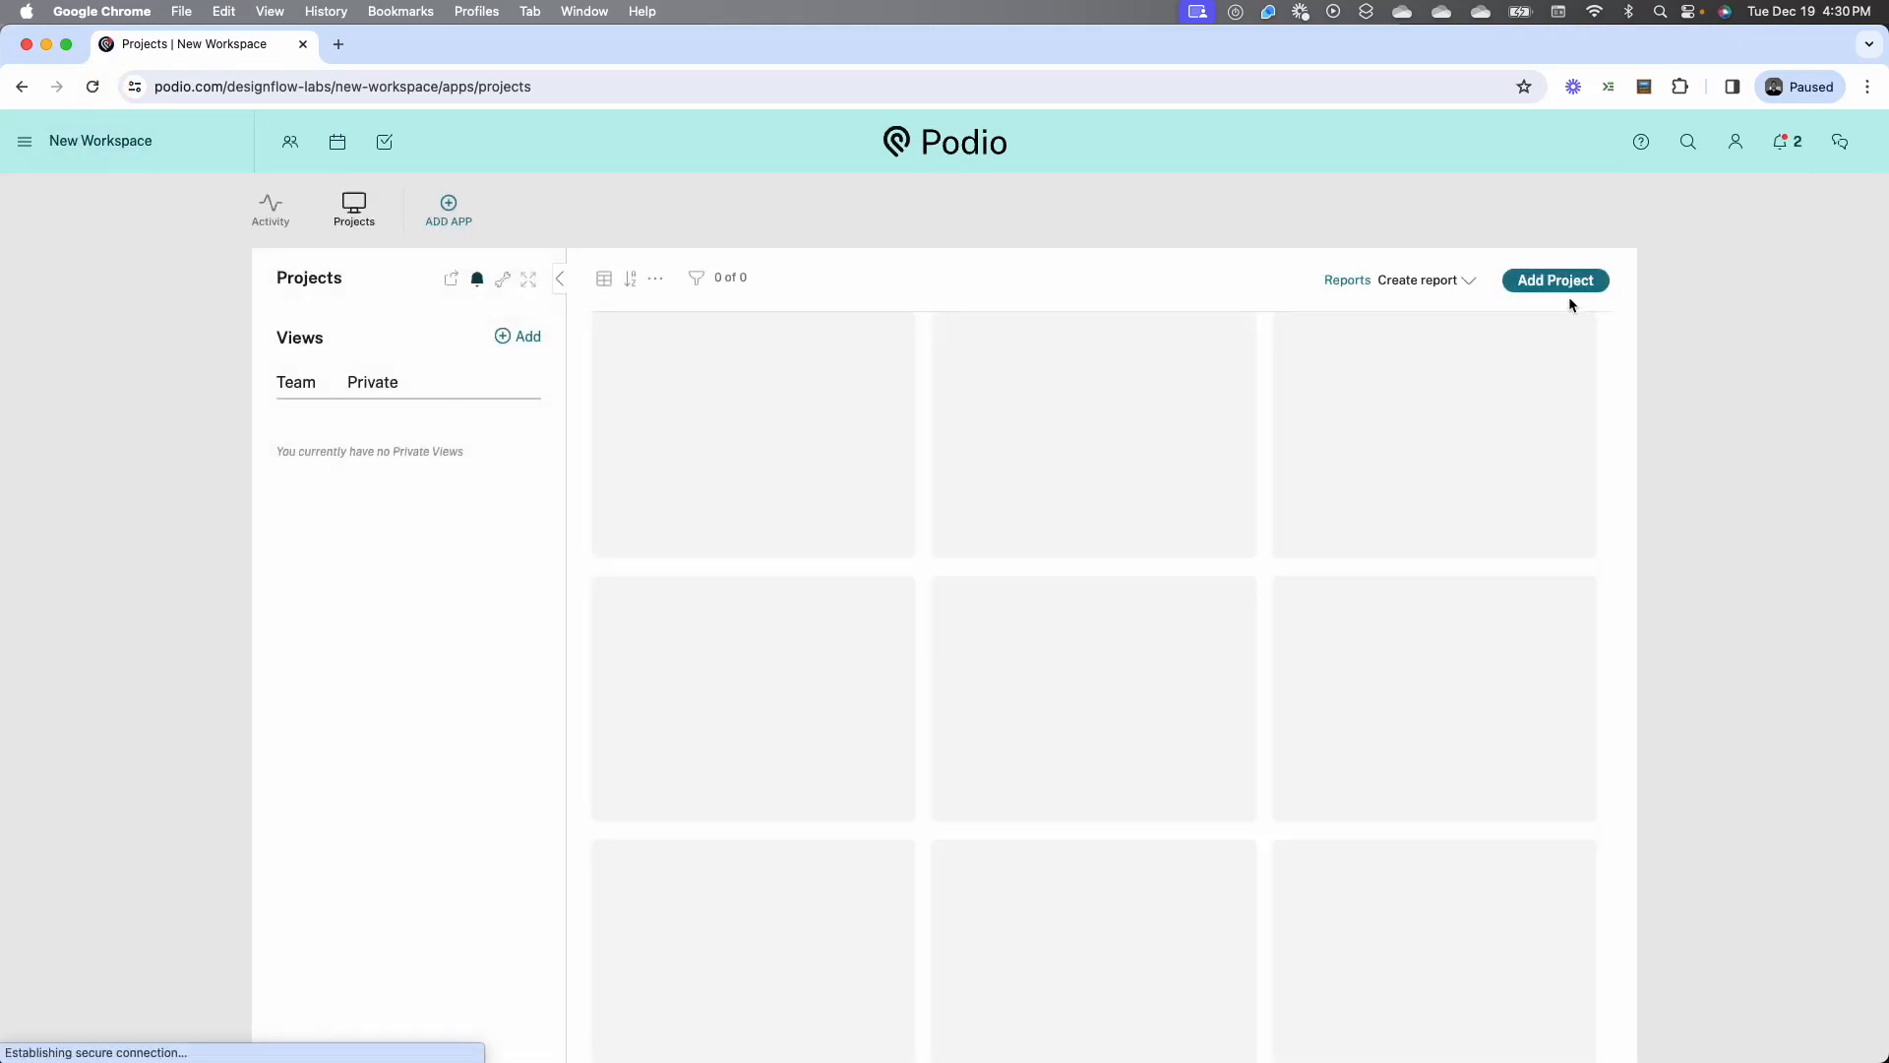
click(1555, 280)
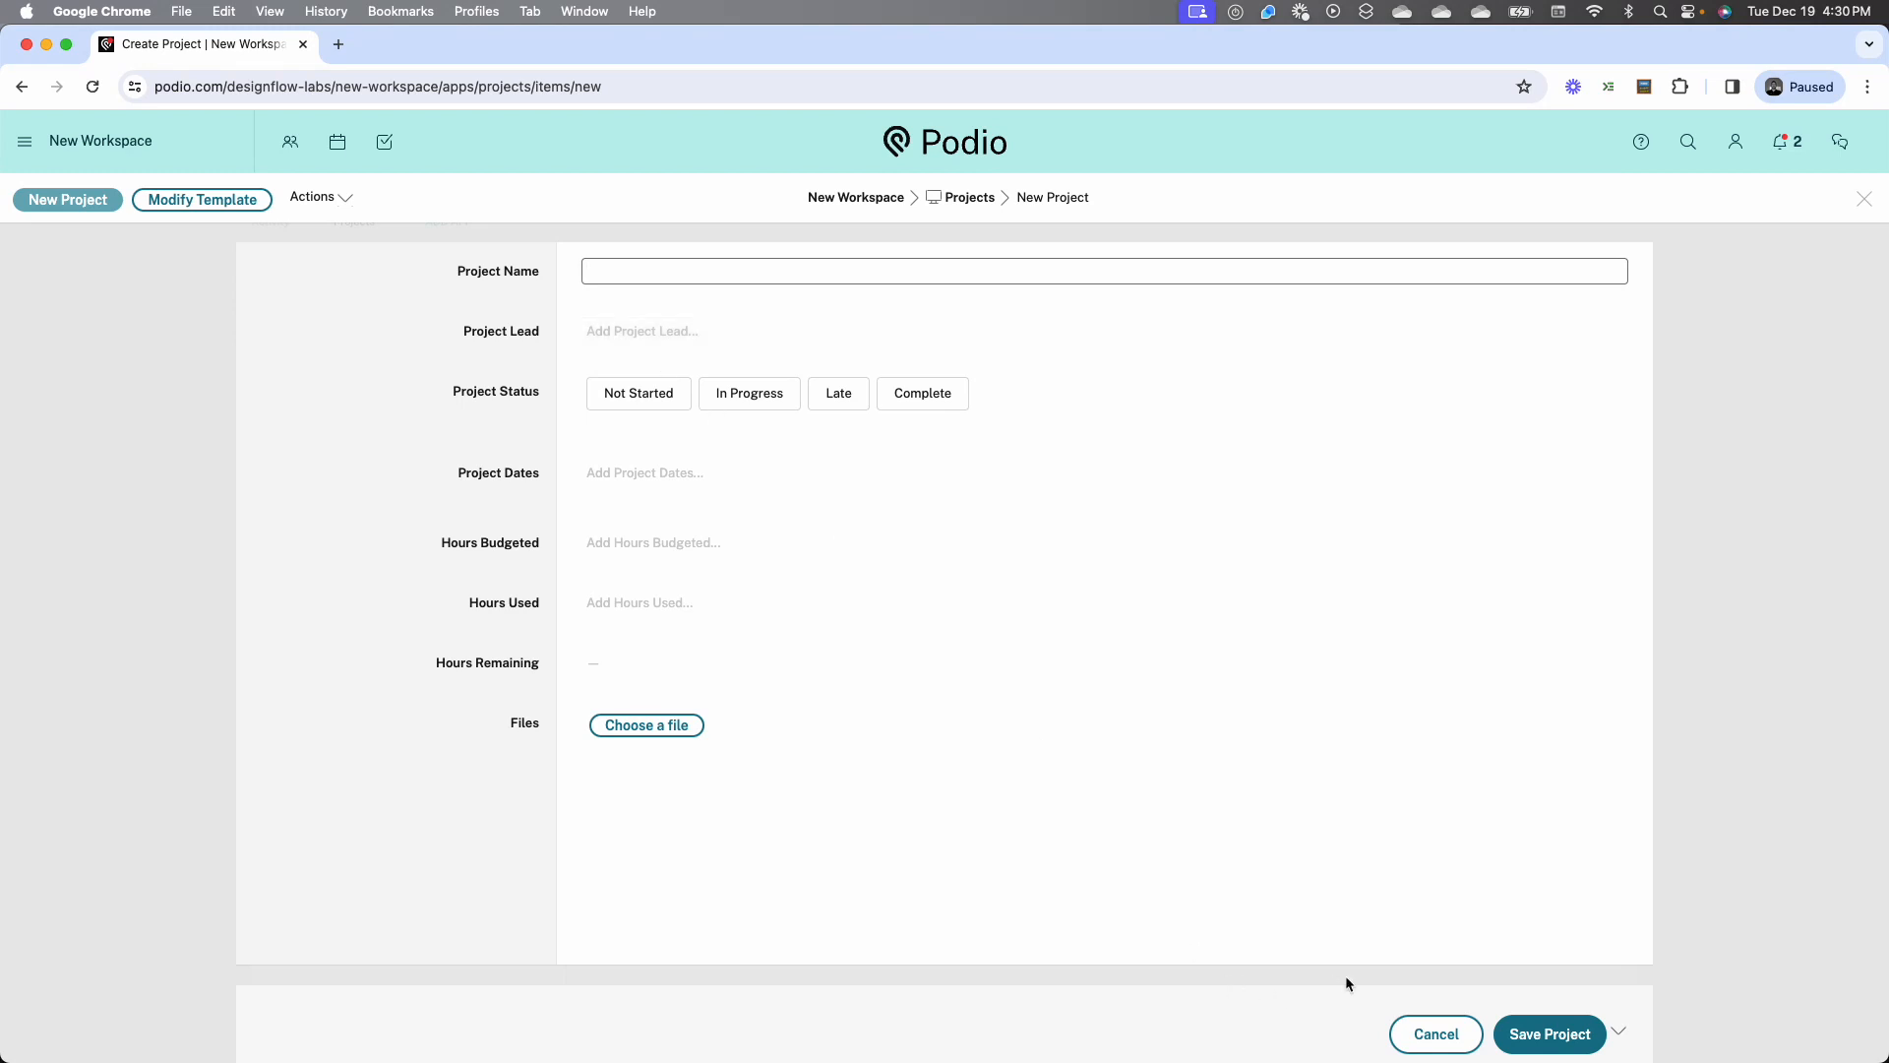
click(1426, 1029)
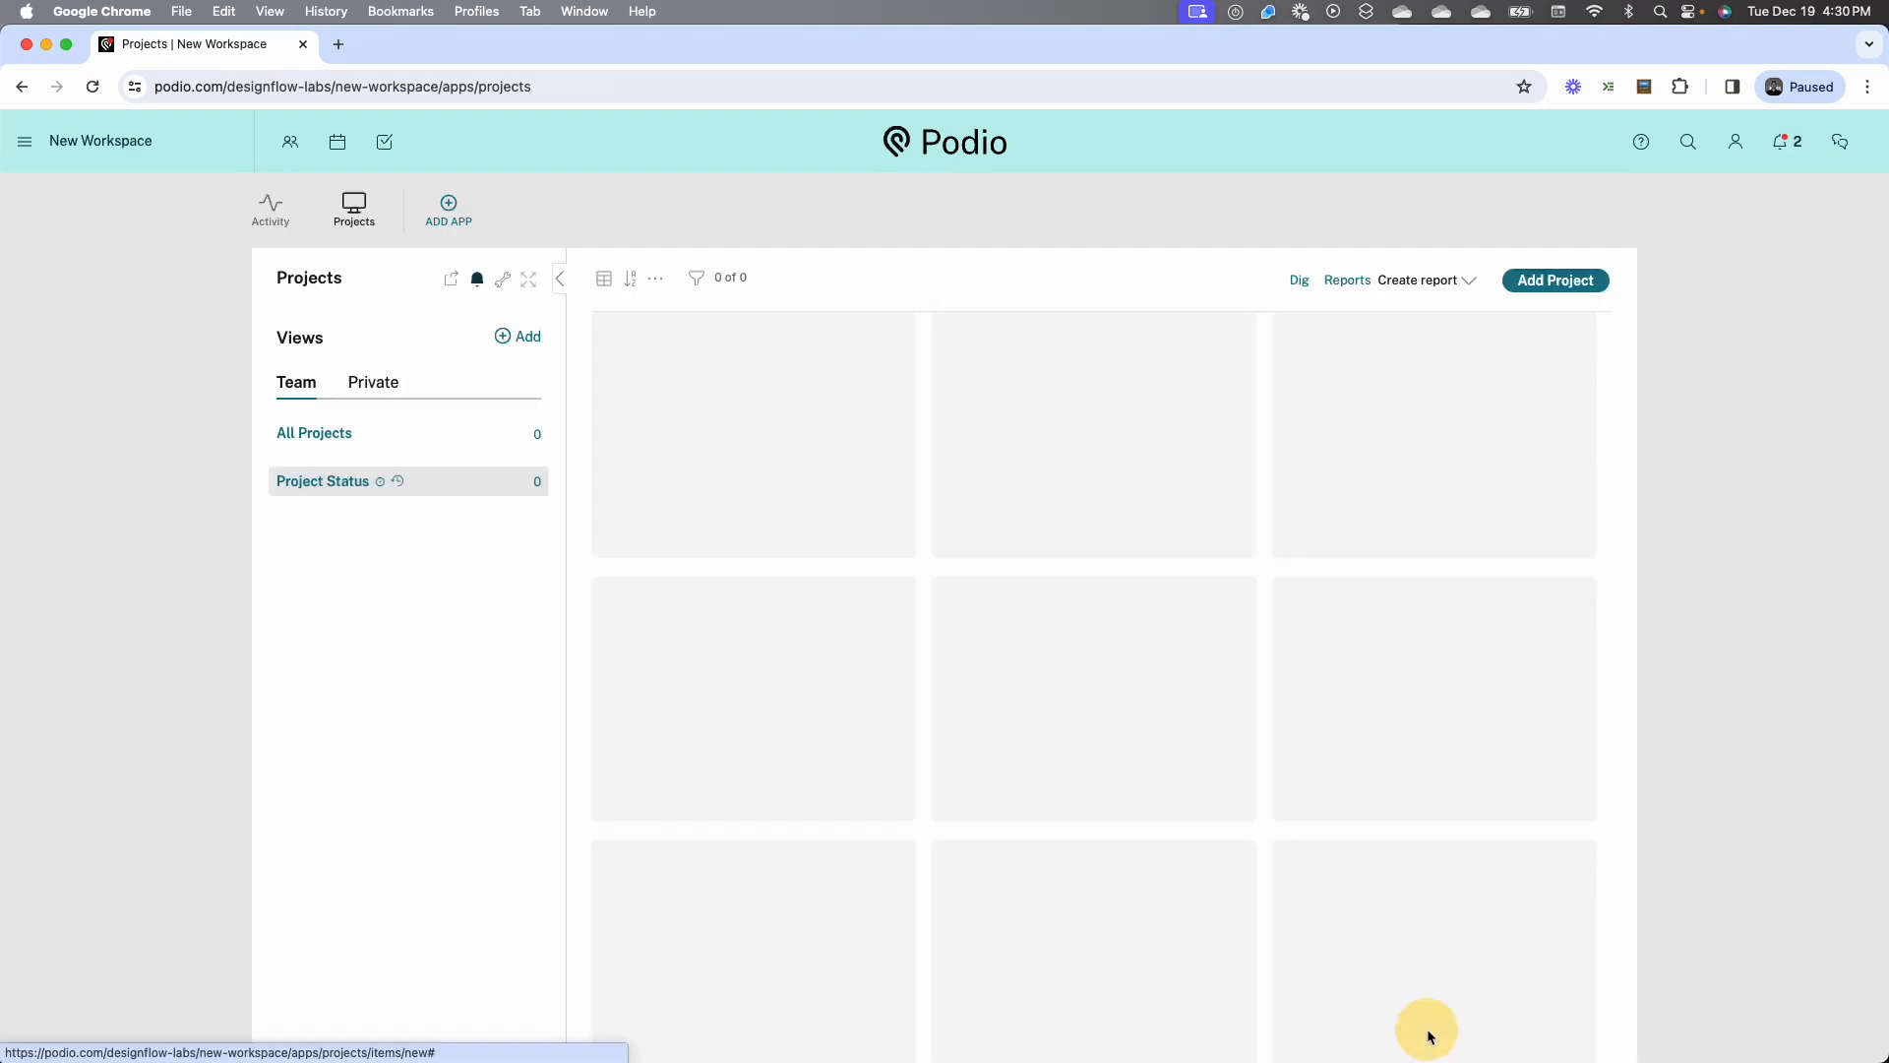
Start an Excel import into the Projects app and upload Projects.xlsx from the Desktop
click(501, 285)
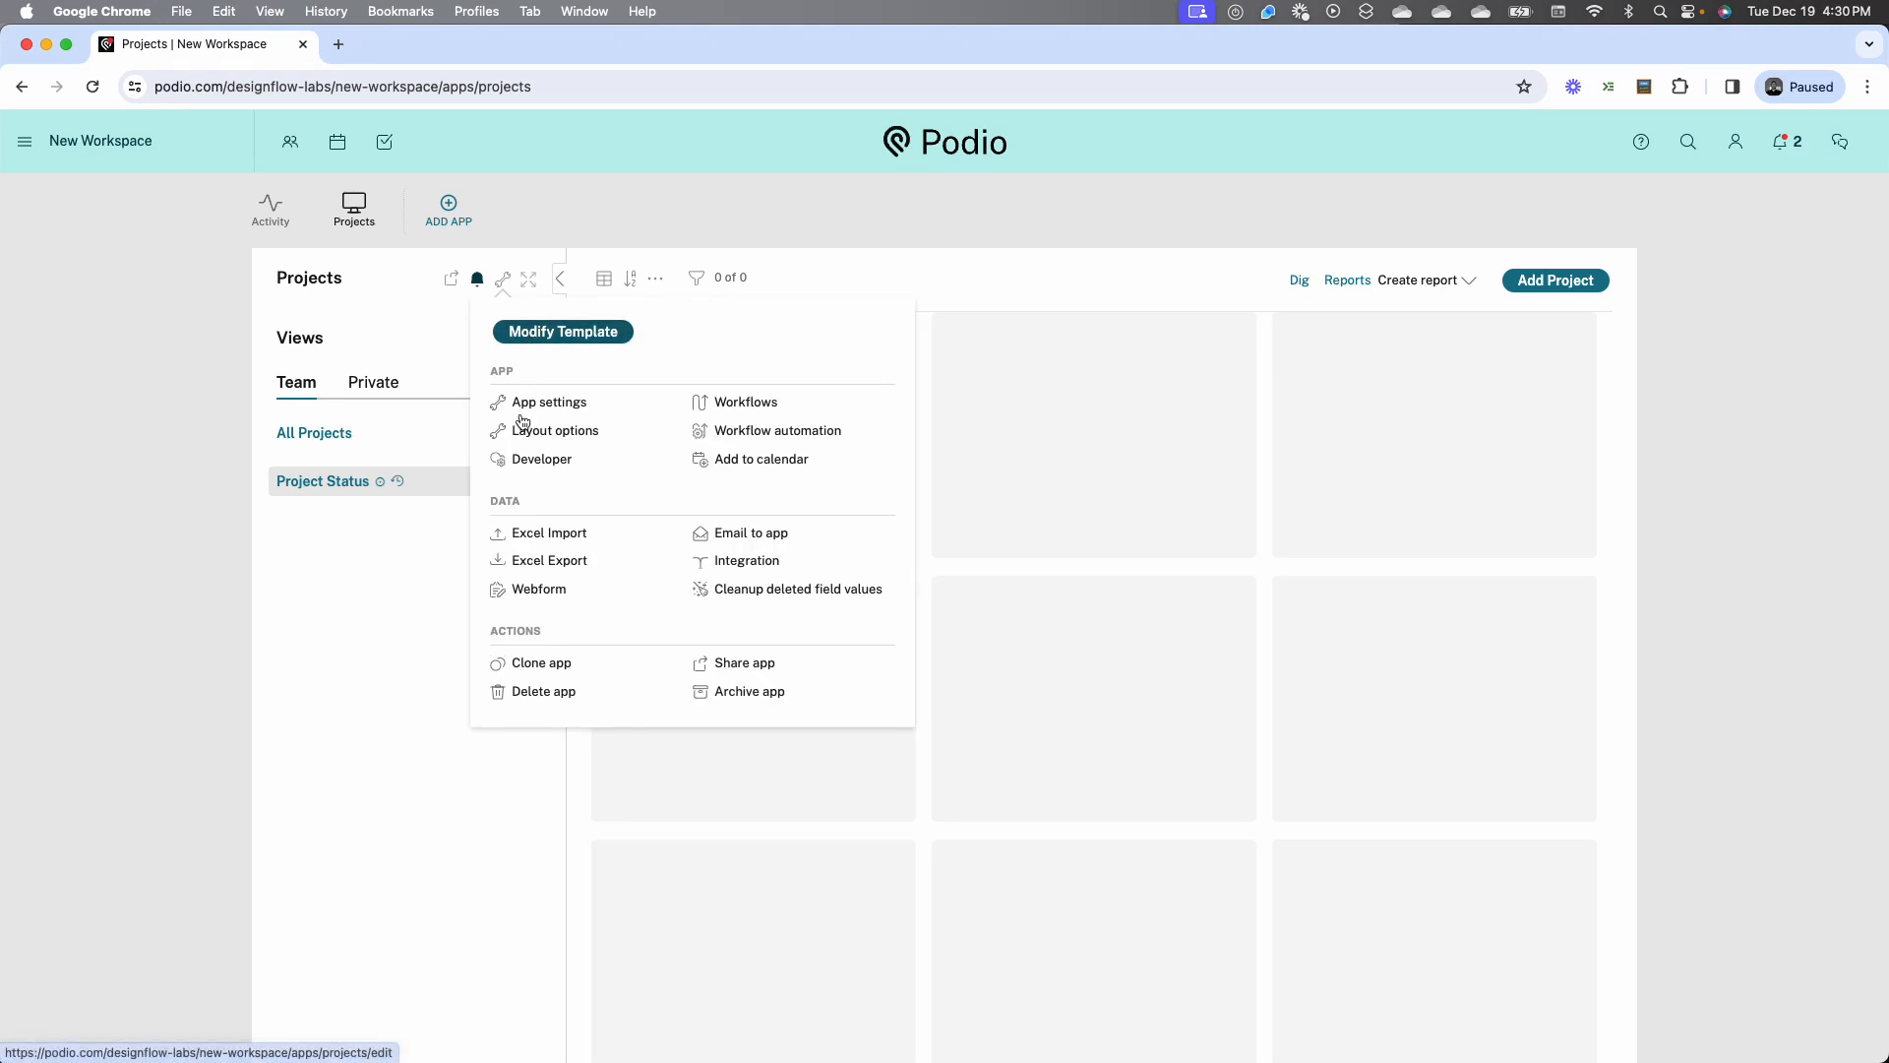
click(522, 536)
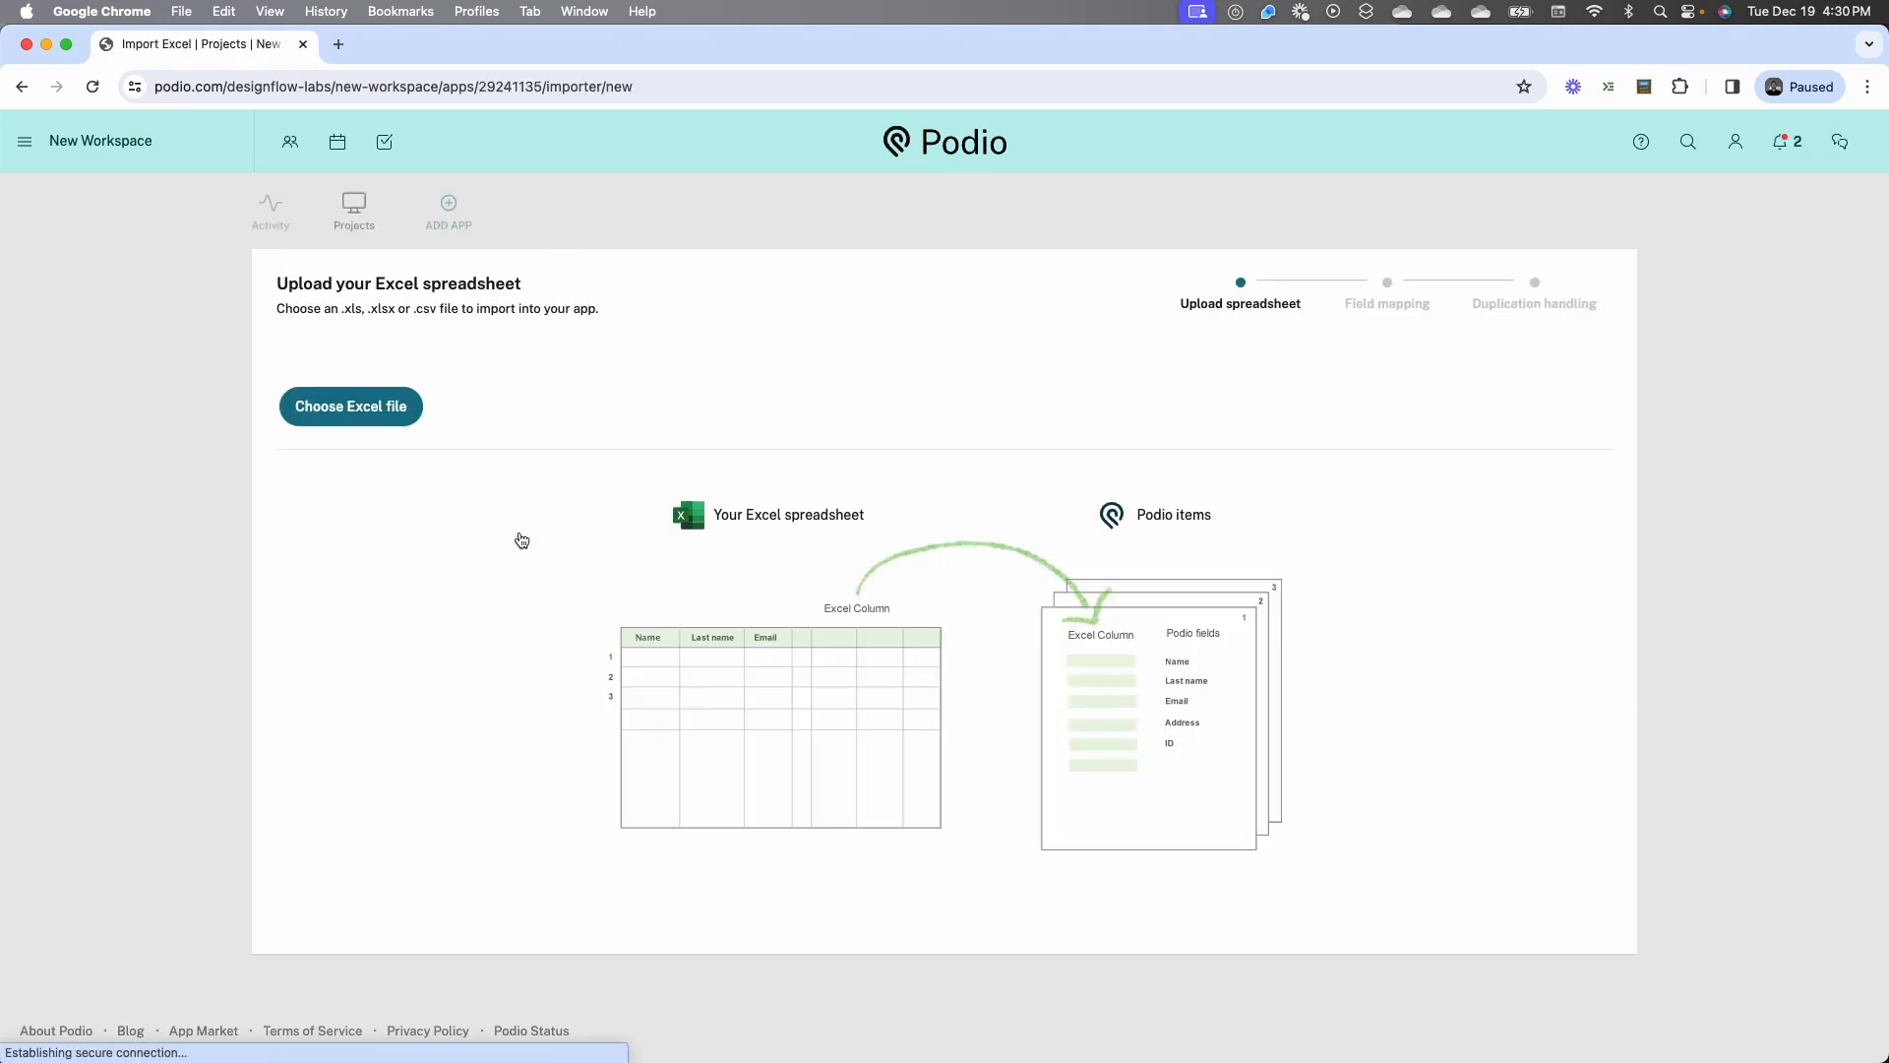
click(408, 413)
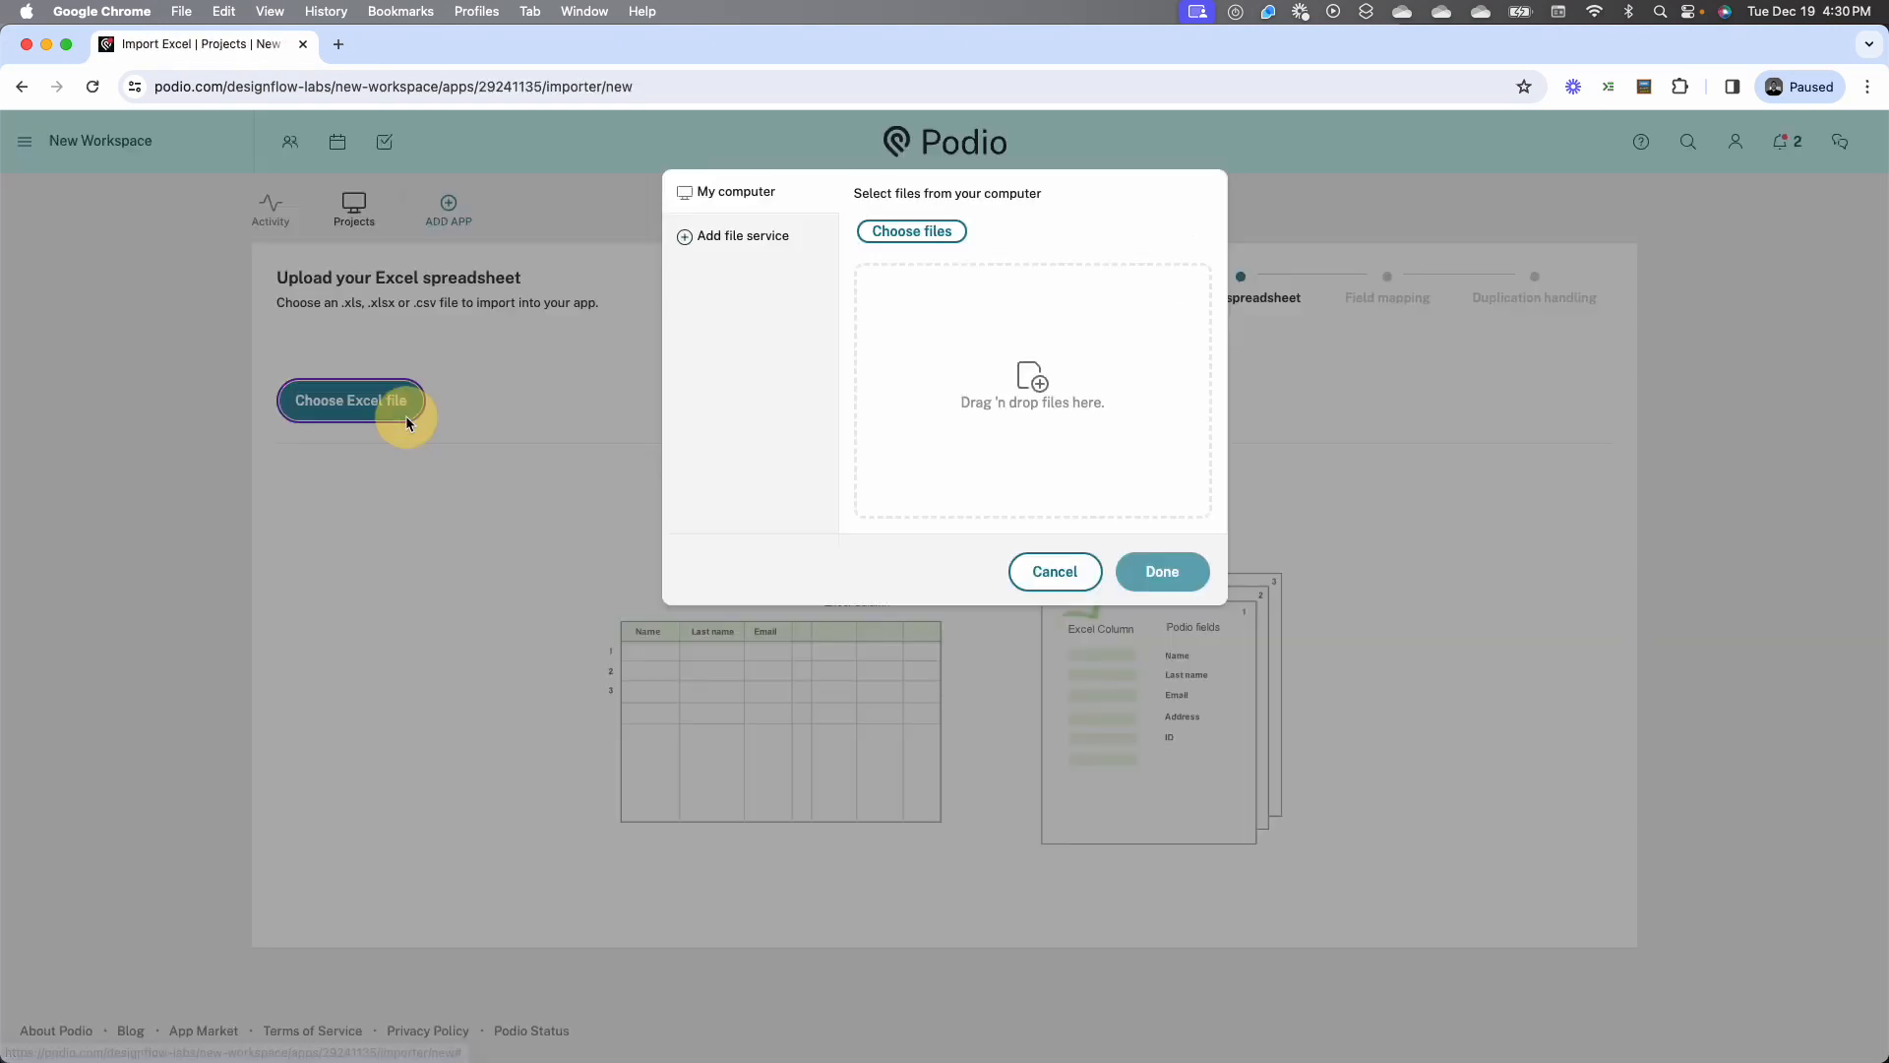
click(928, 236)
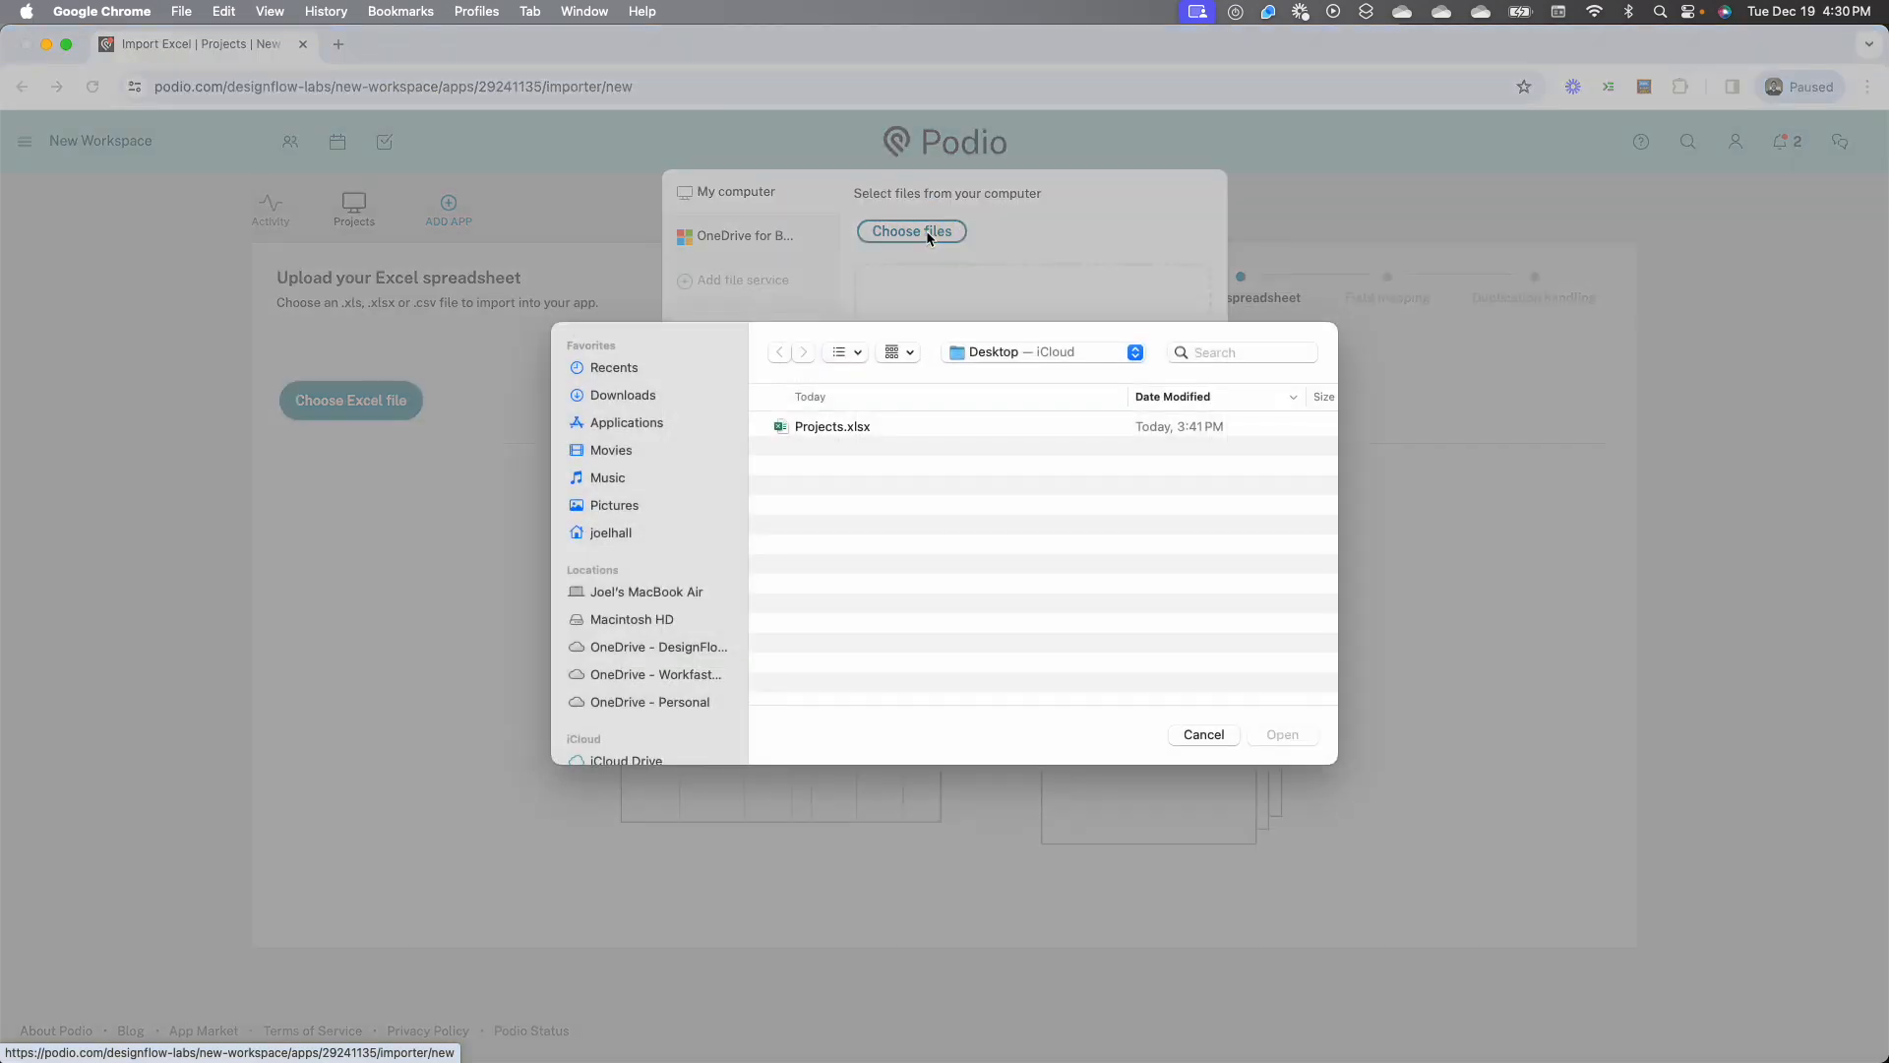
click(816, 429)
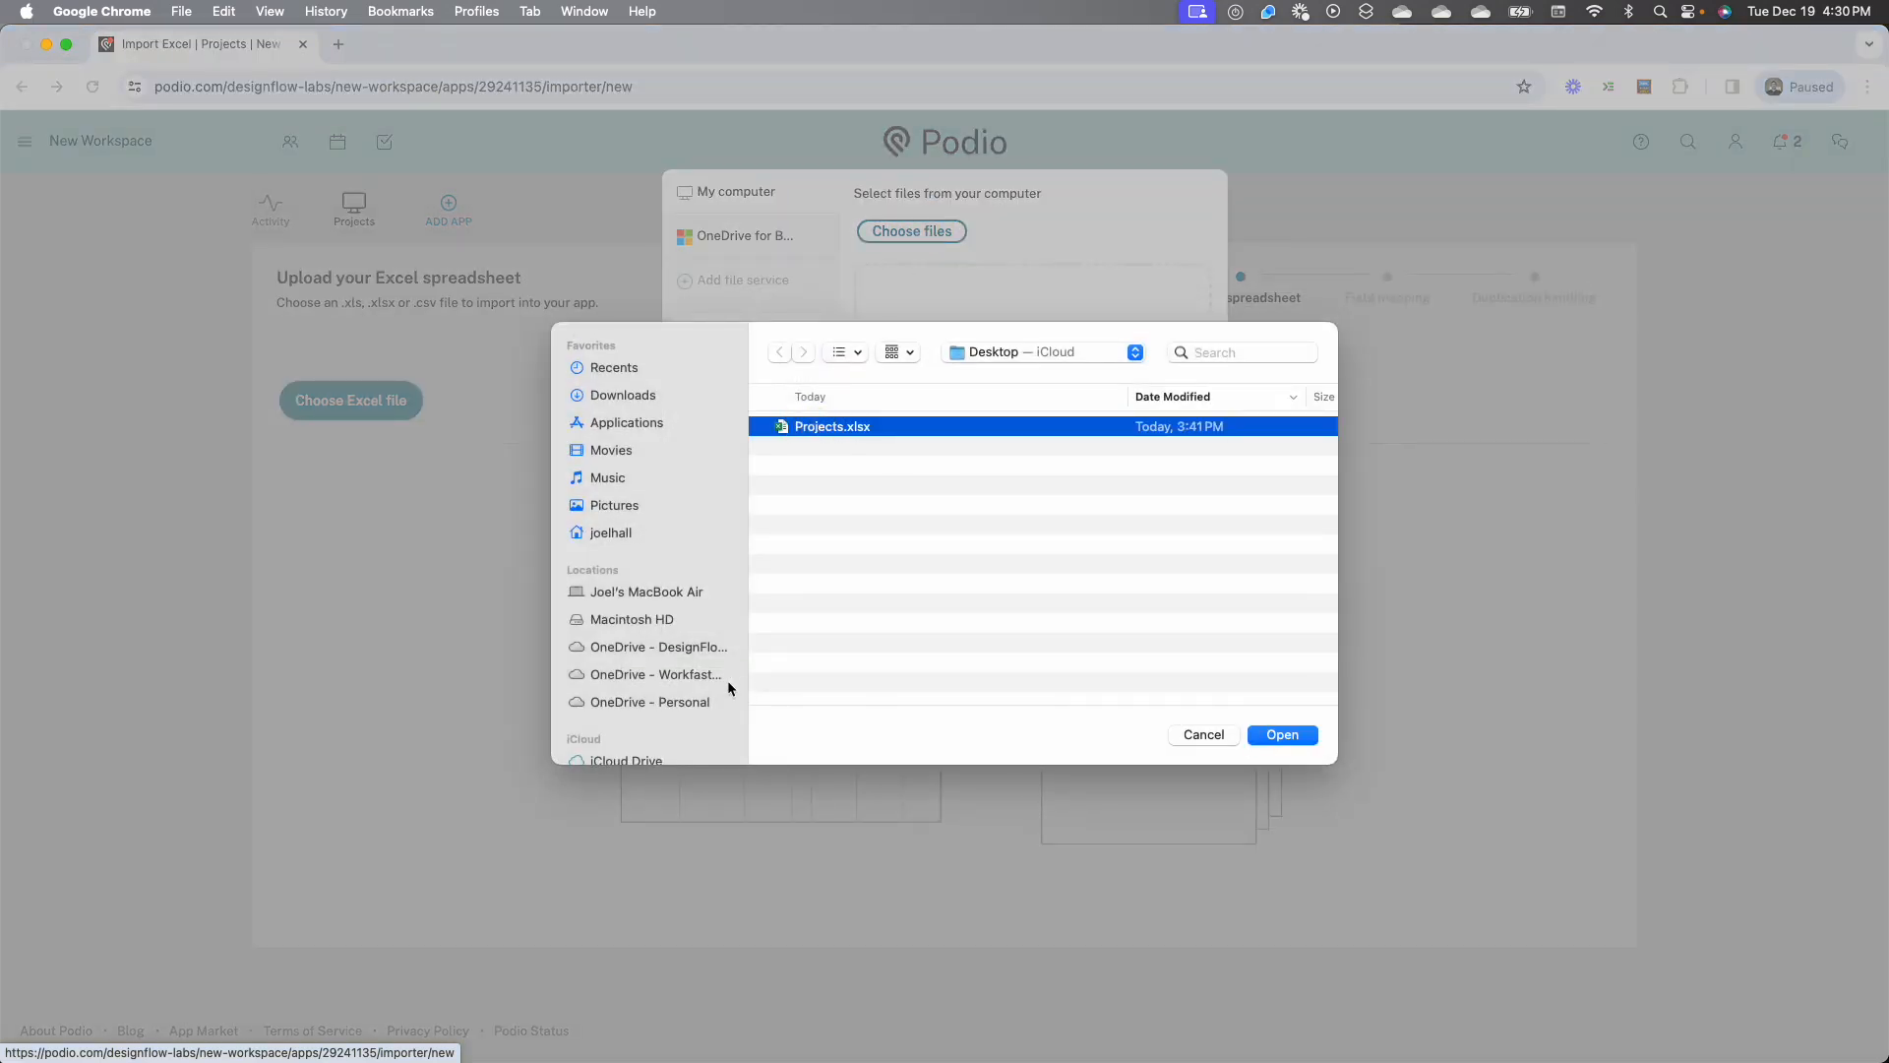
scroll(728, 686, down, 5)
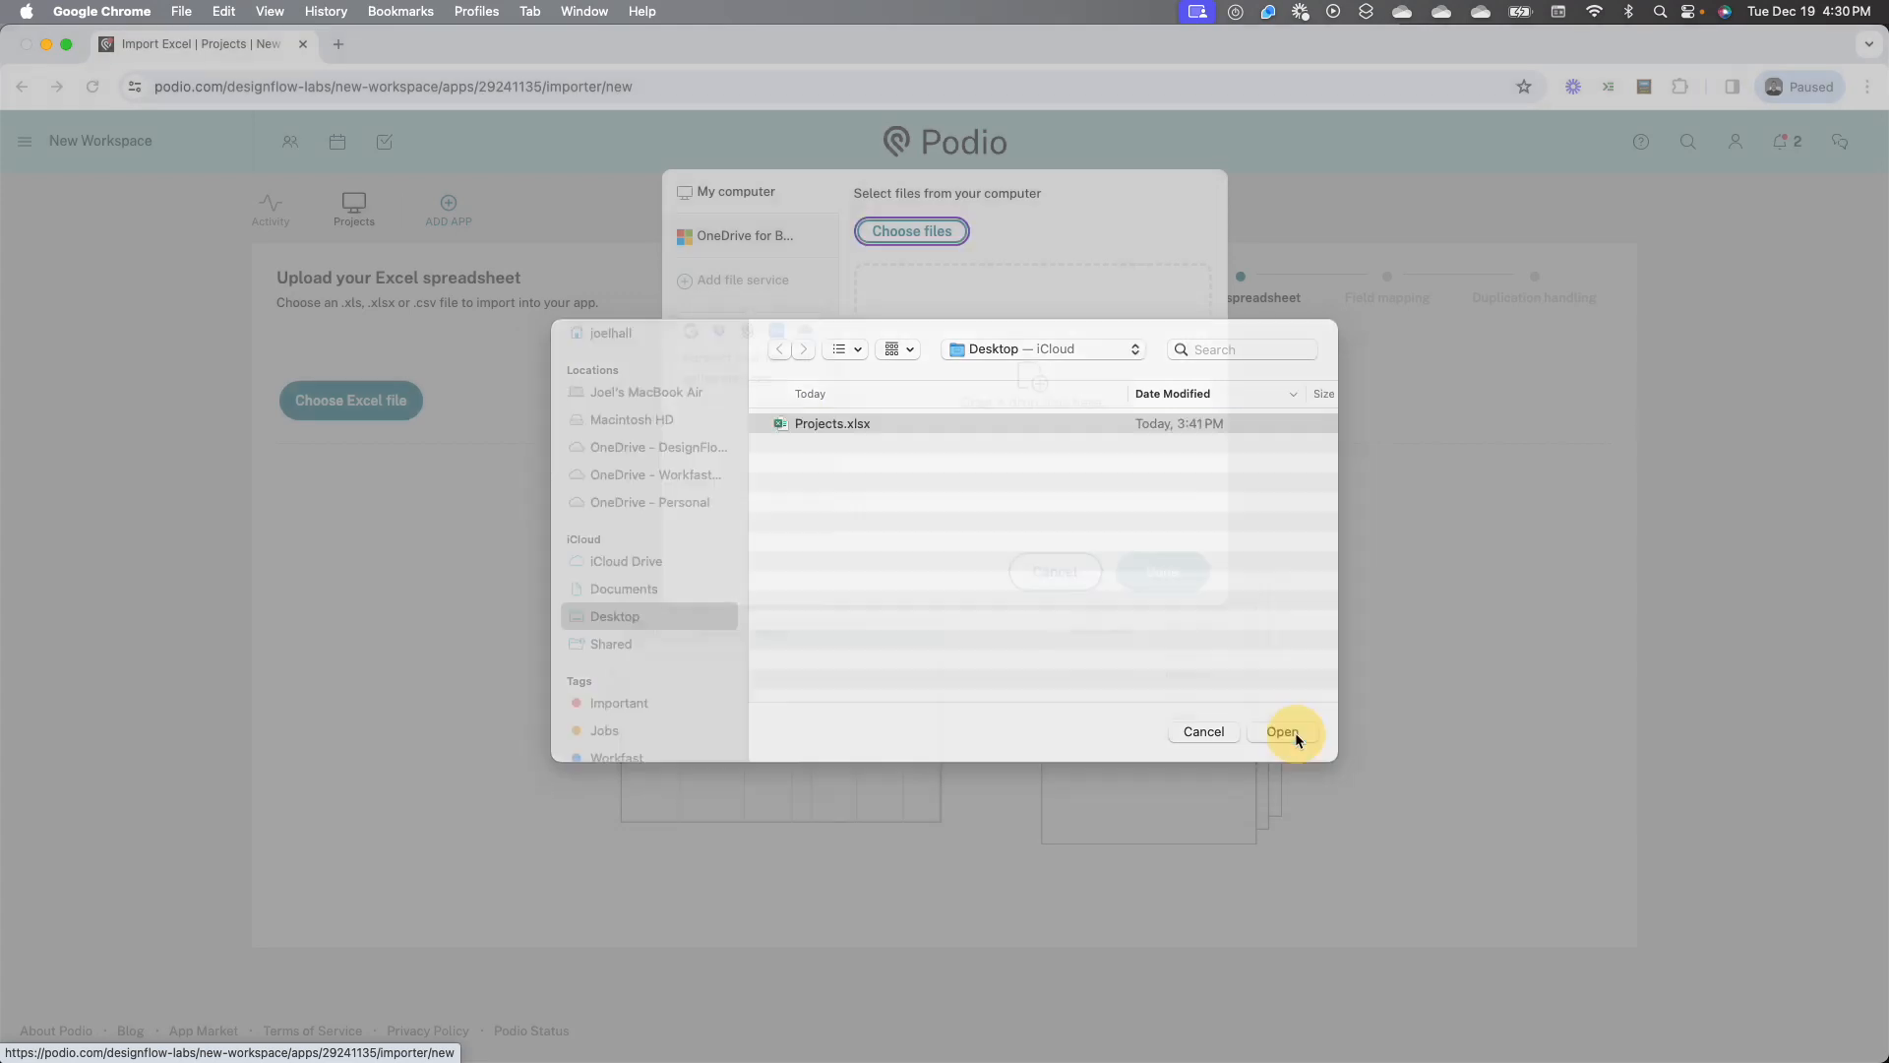
click(1291, 734)
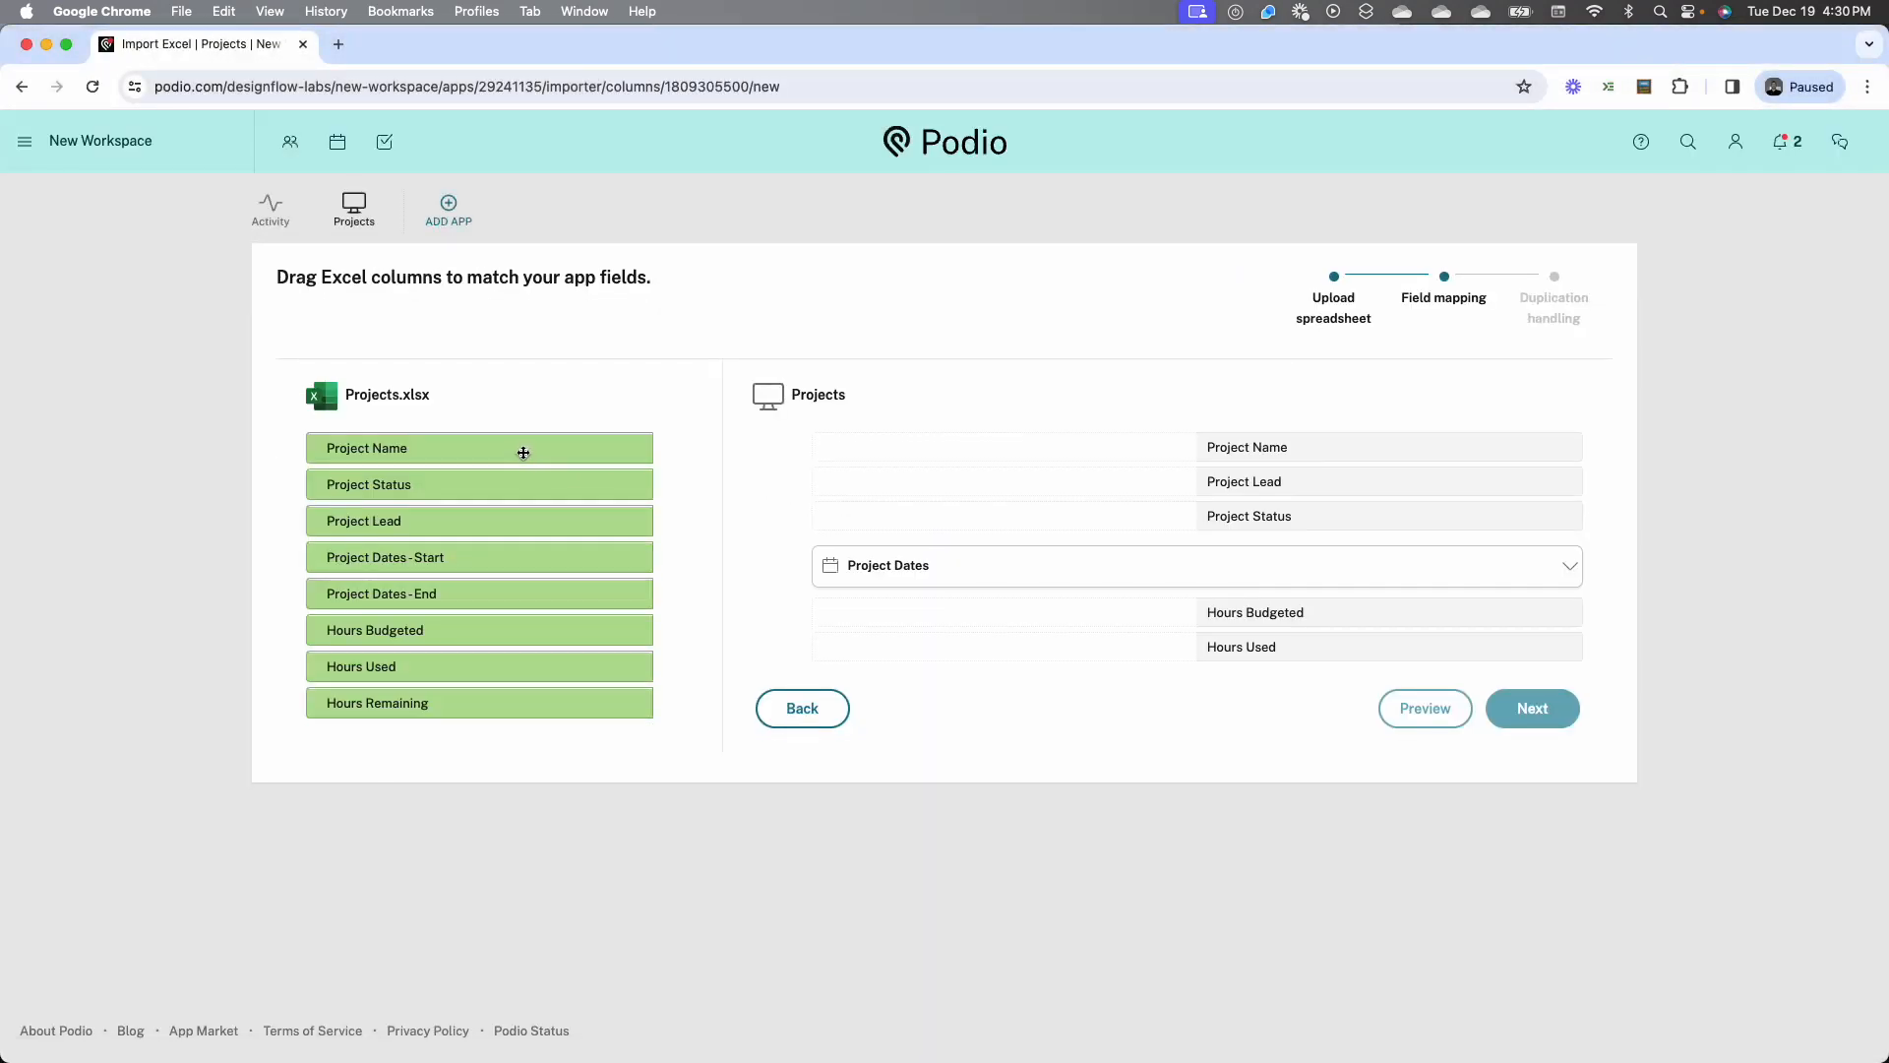
Map the Excel columns Project Name, Project Status and Project Lead to the app fields of the same names
drag(522, 449, 1009, 445)
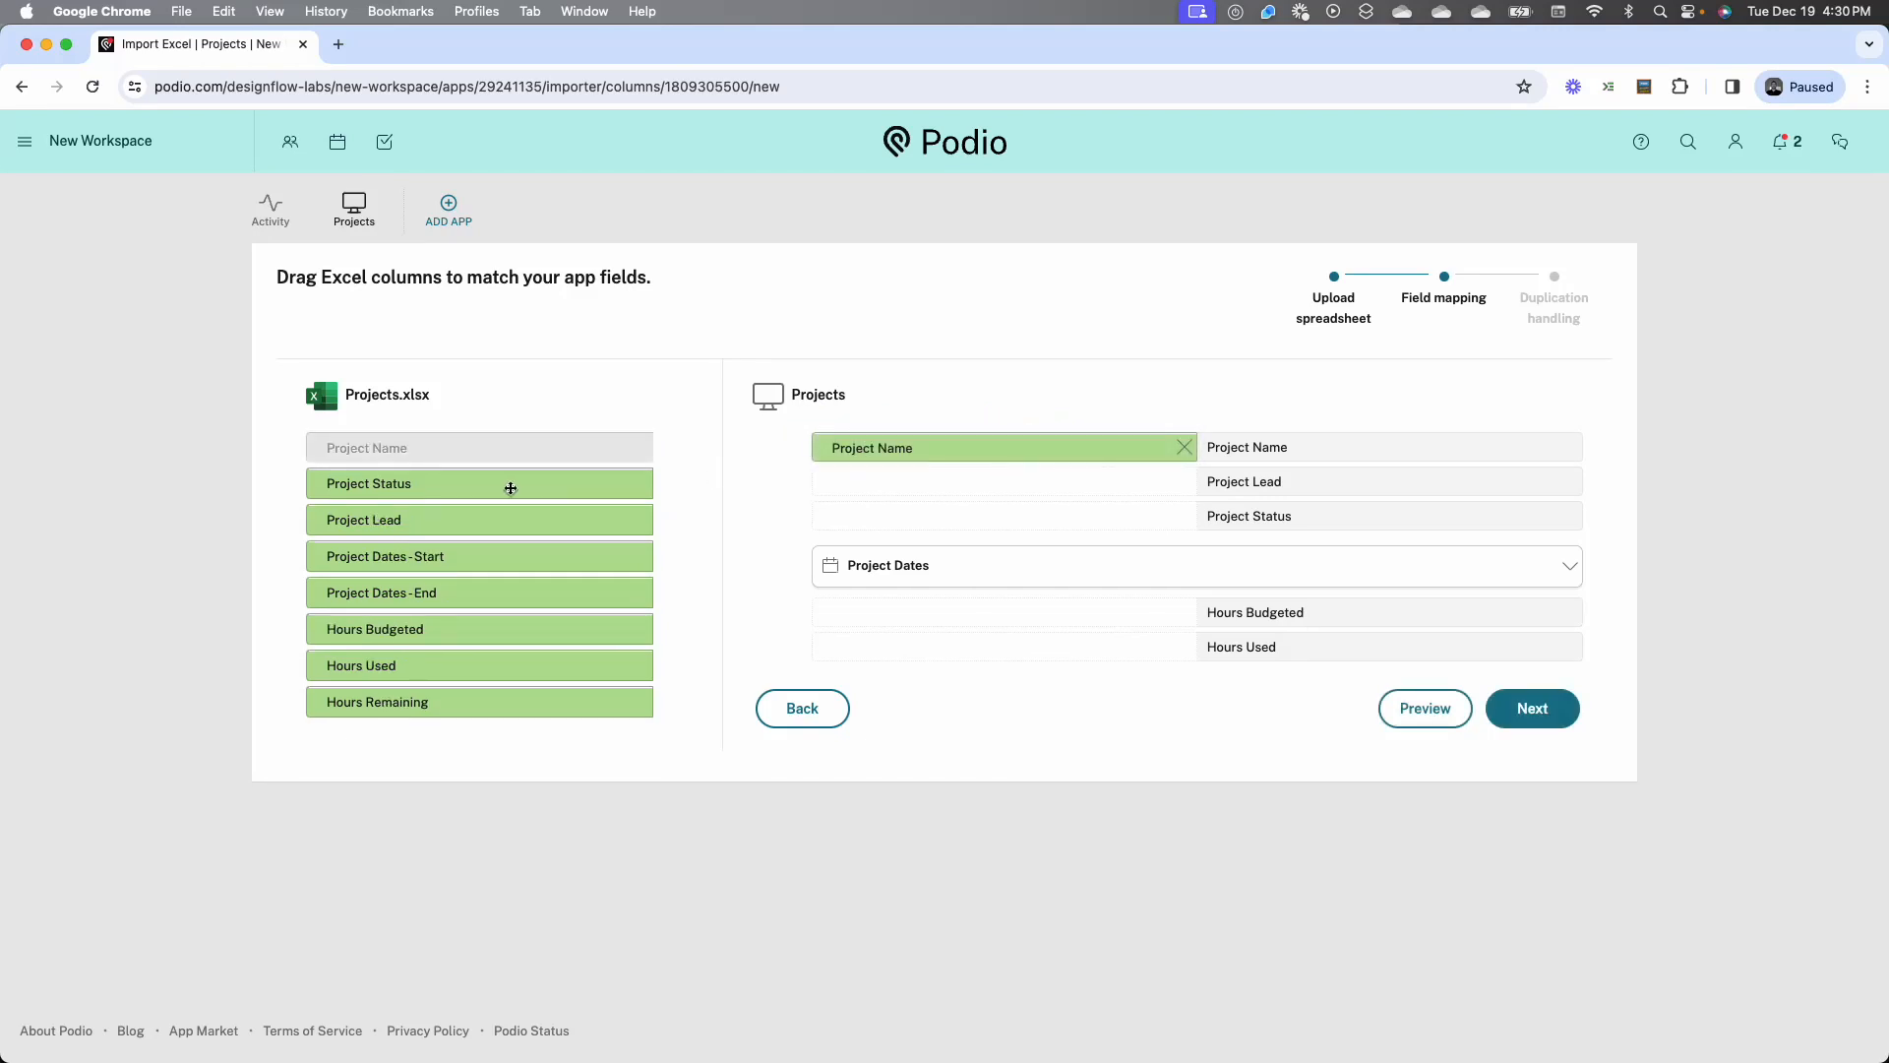
drag(511, 487, 948, 510)
drag(511, 512, 989, 480)
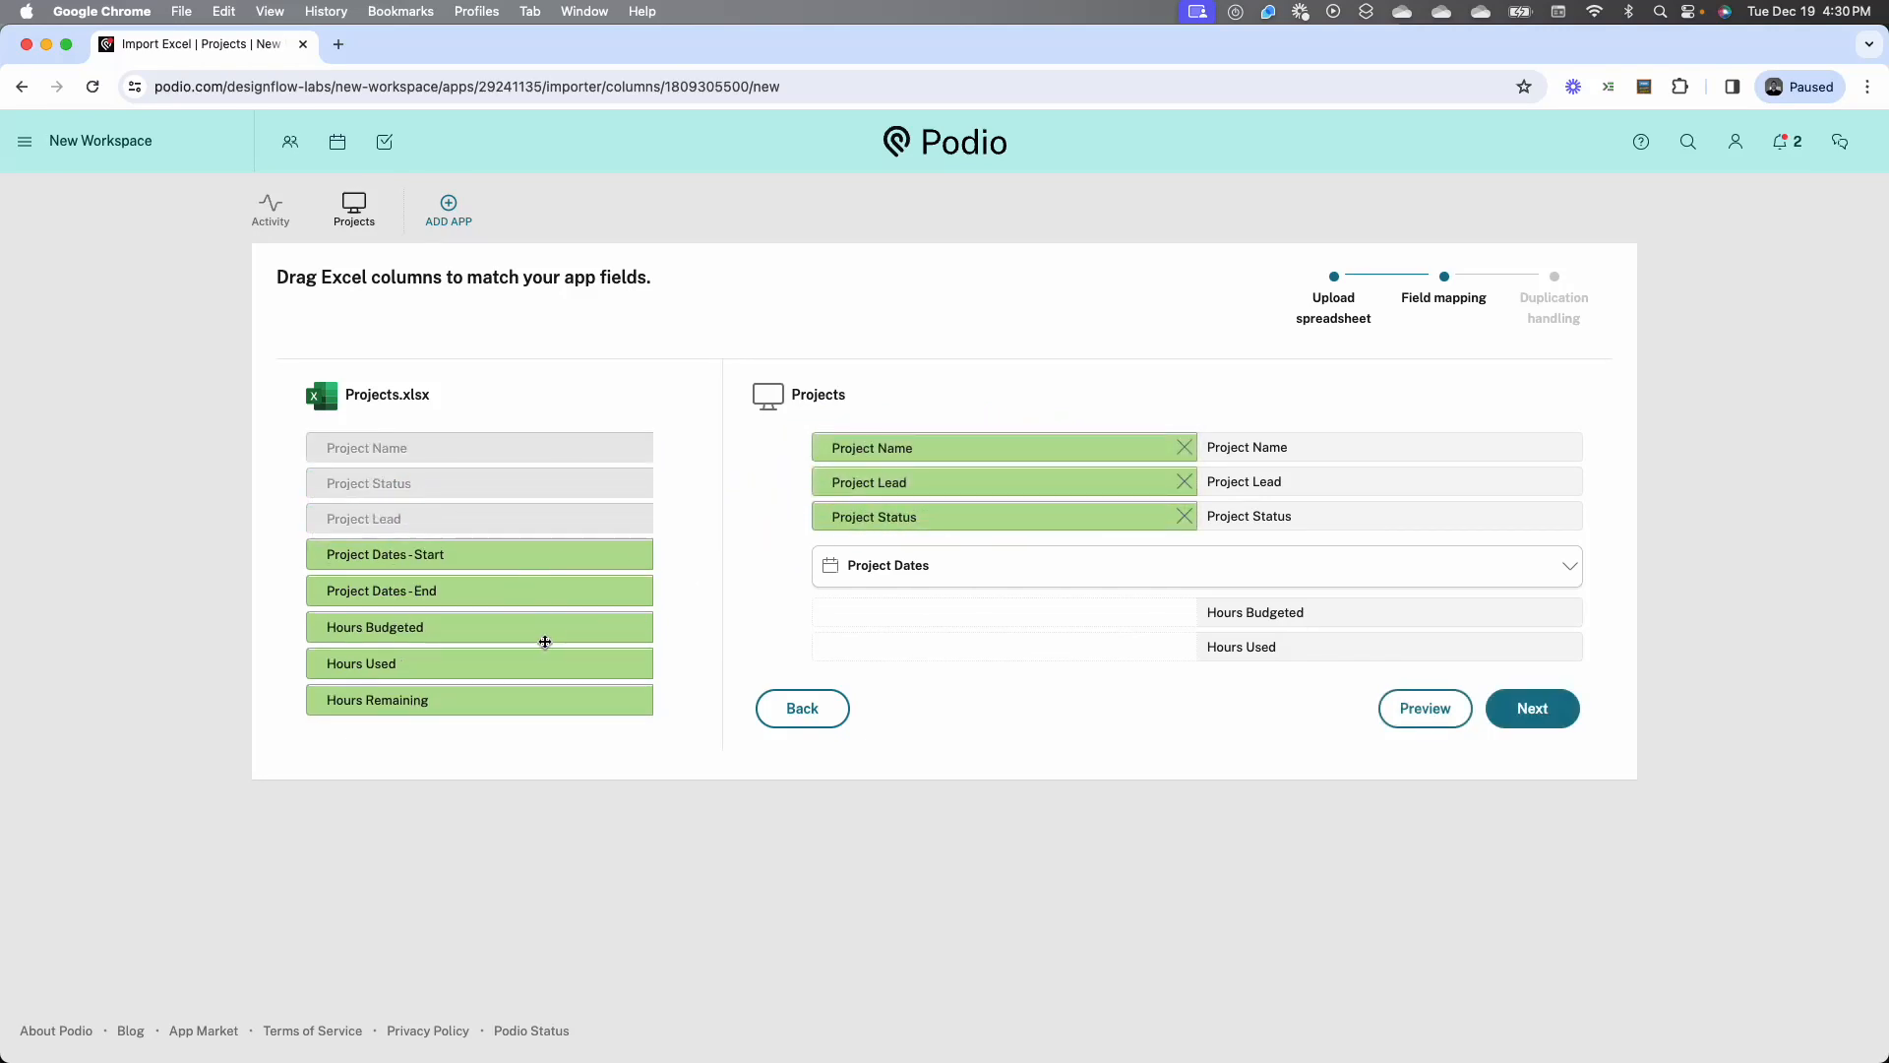
Map the Project Dates start and end columns to the date field, and Hours Budgeted and Hours Used to their matching fields
click(974, 565)
drag(527, 554, 990, 593)
drag(556, 591, 1002, 630)
drag(578, 624, 1012, 717)
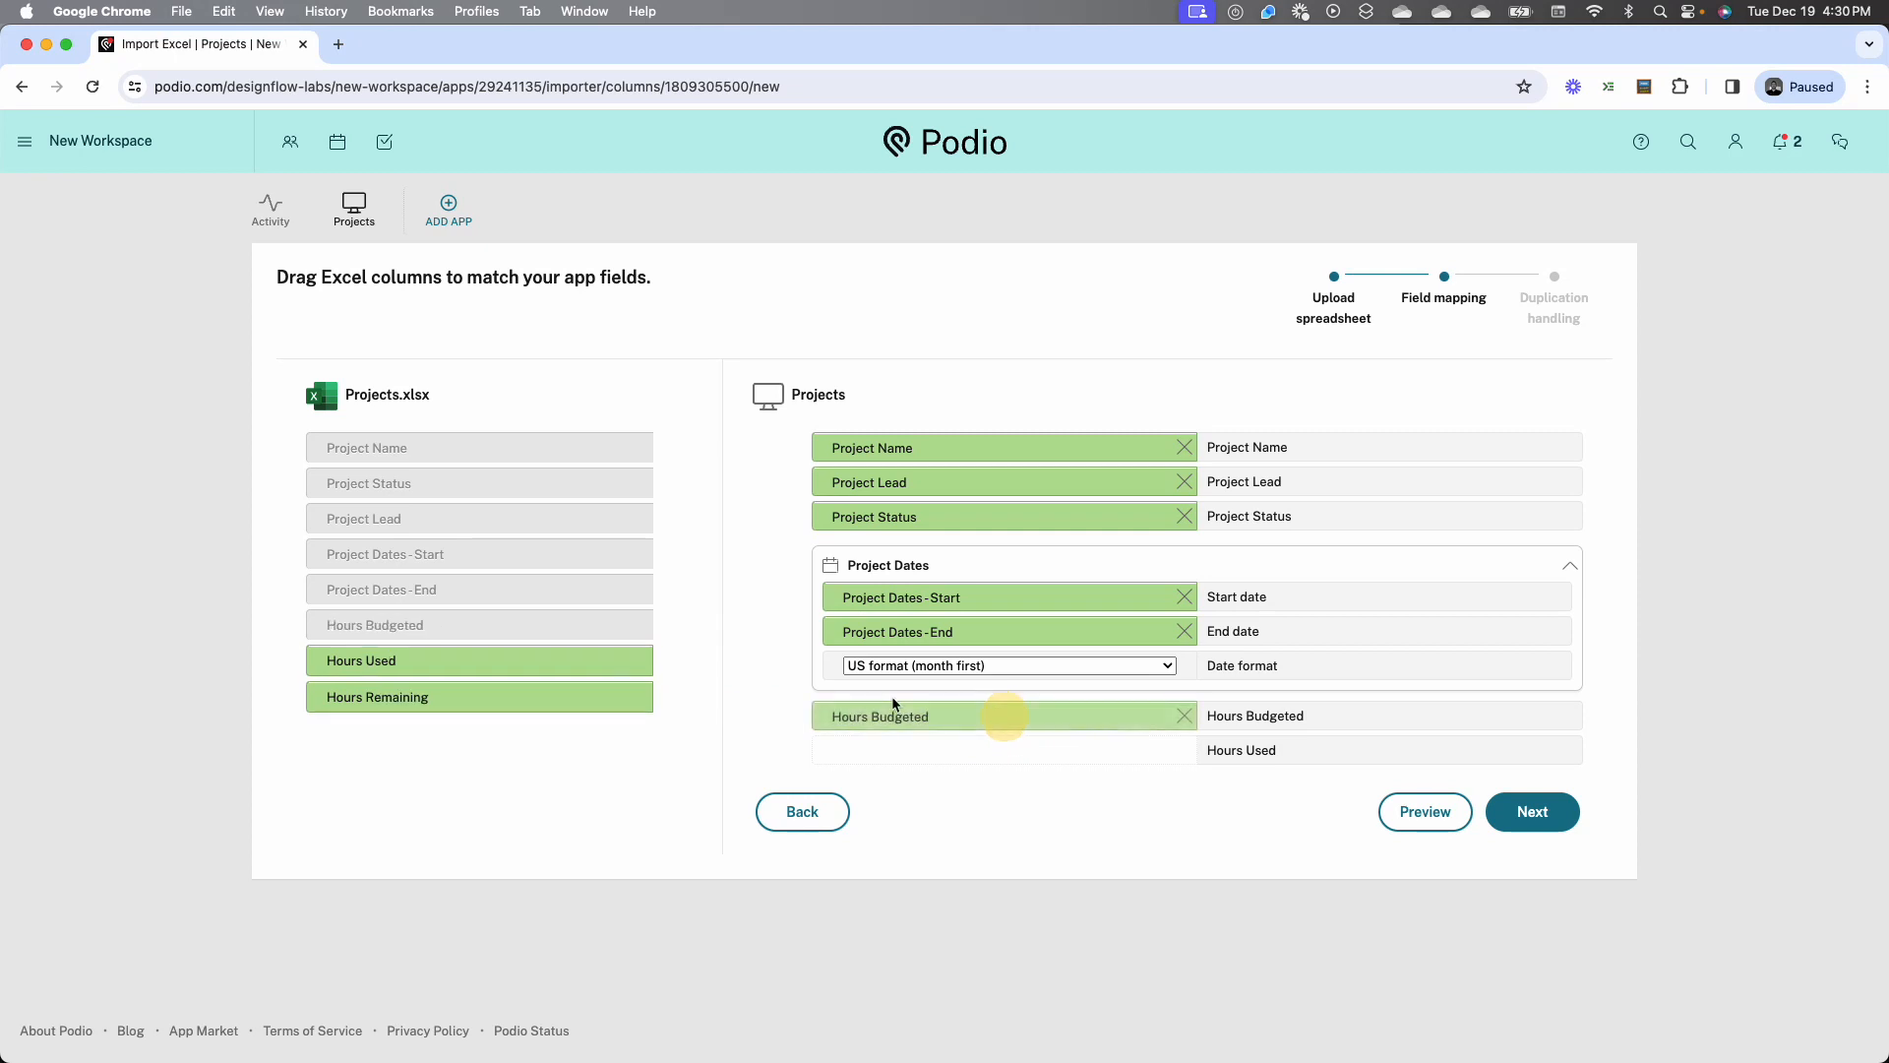
drag(570, 666, 1003, 751)
Import the mapped spreadsheet rows, keeping Project Name as the key that prevents duplicates
click(1549, 807)
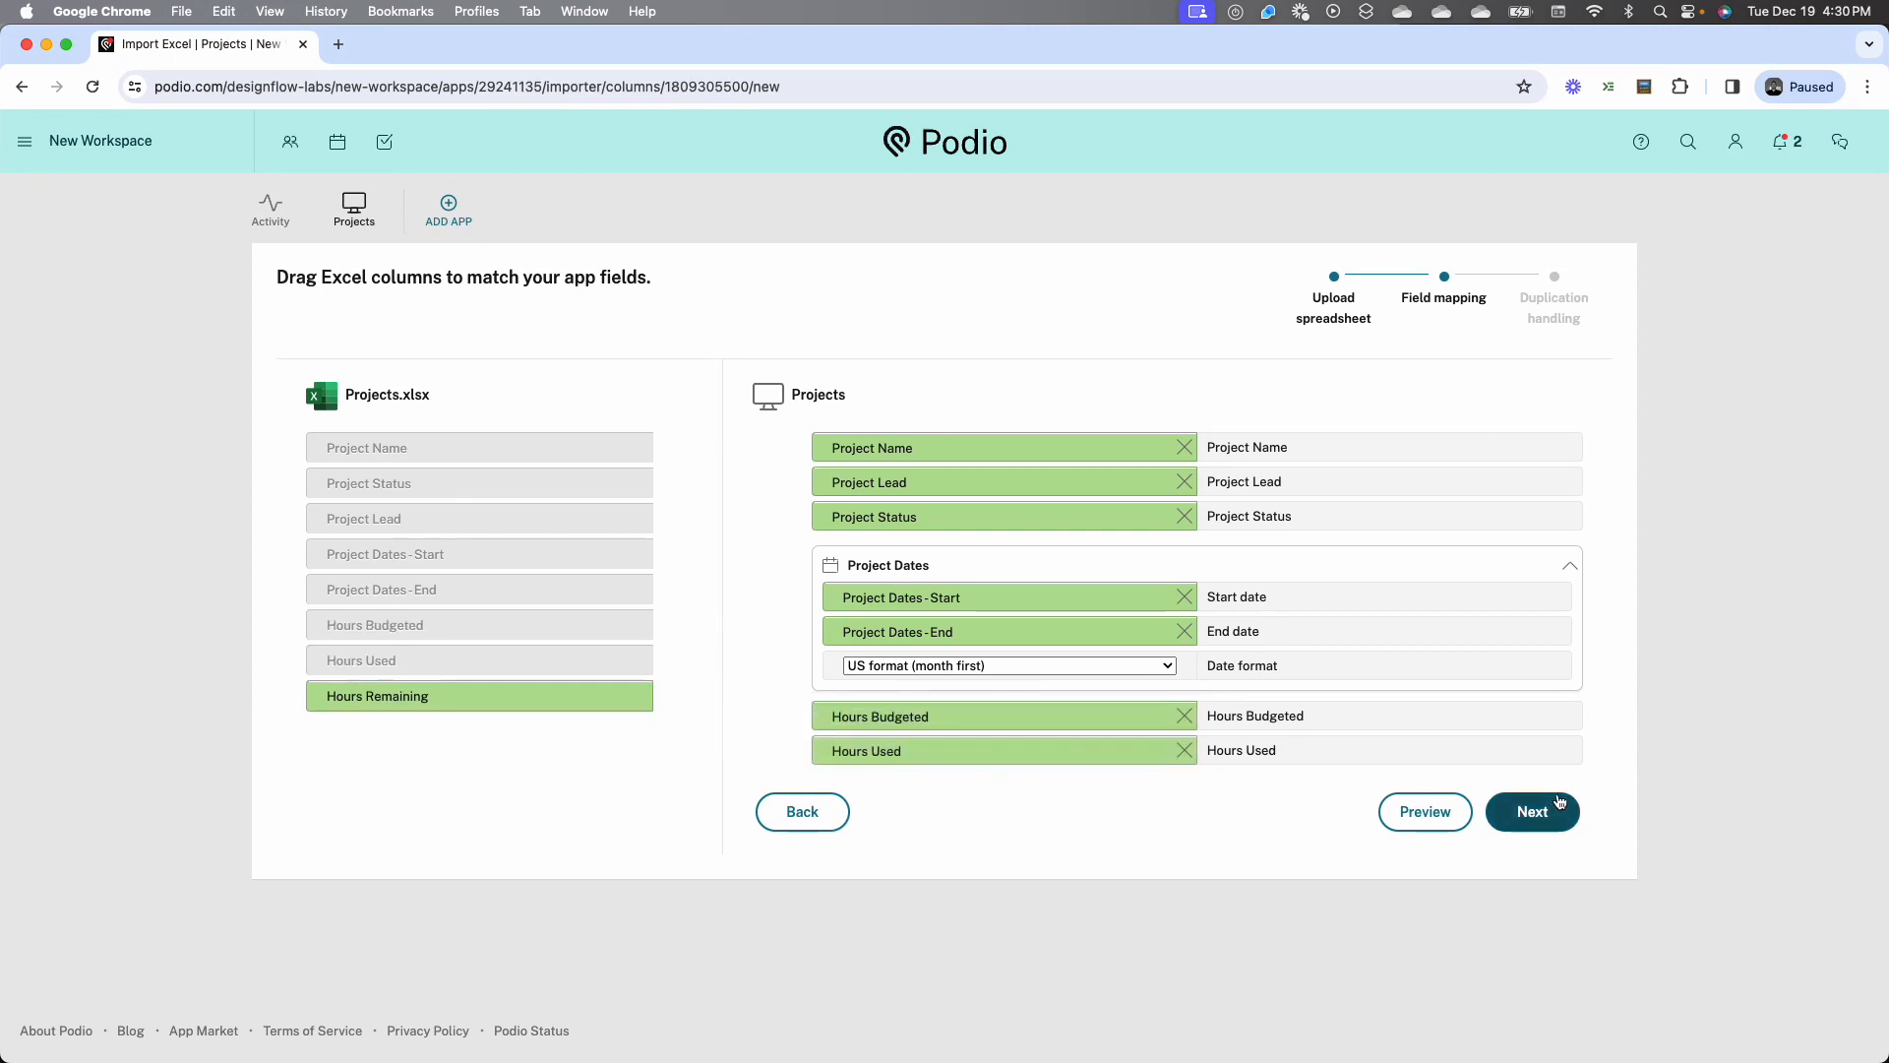
click(1218, 563)
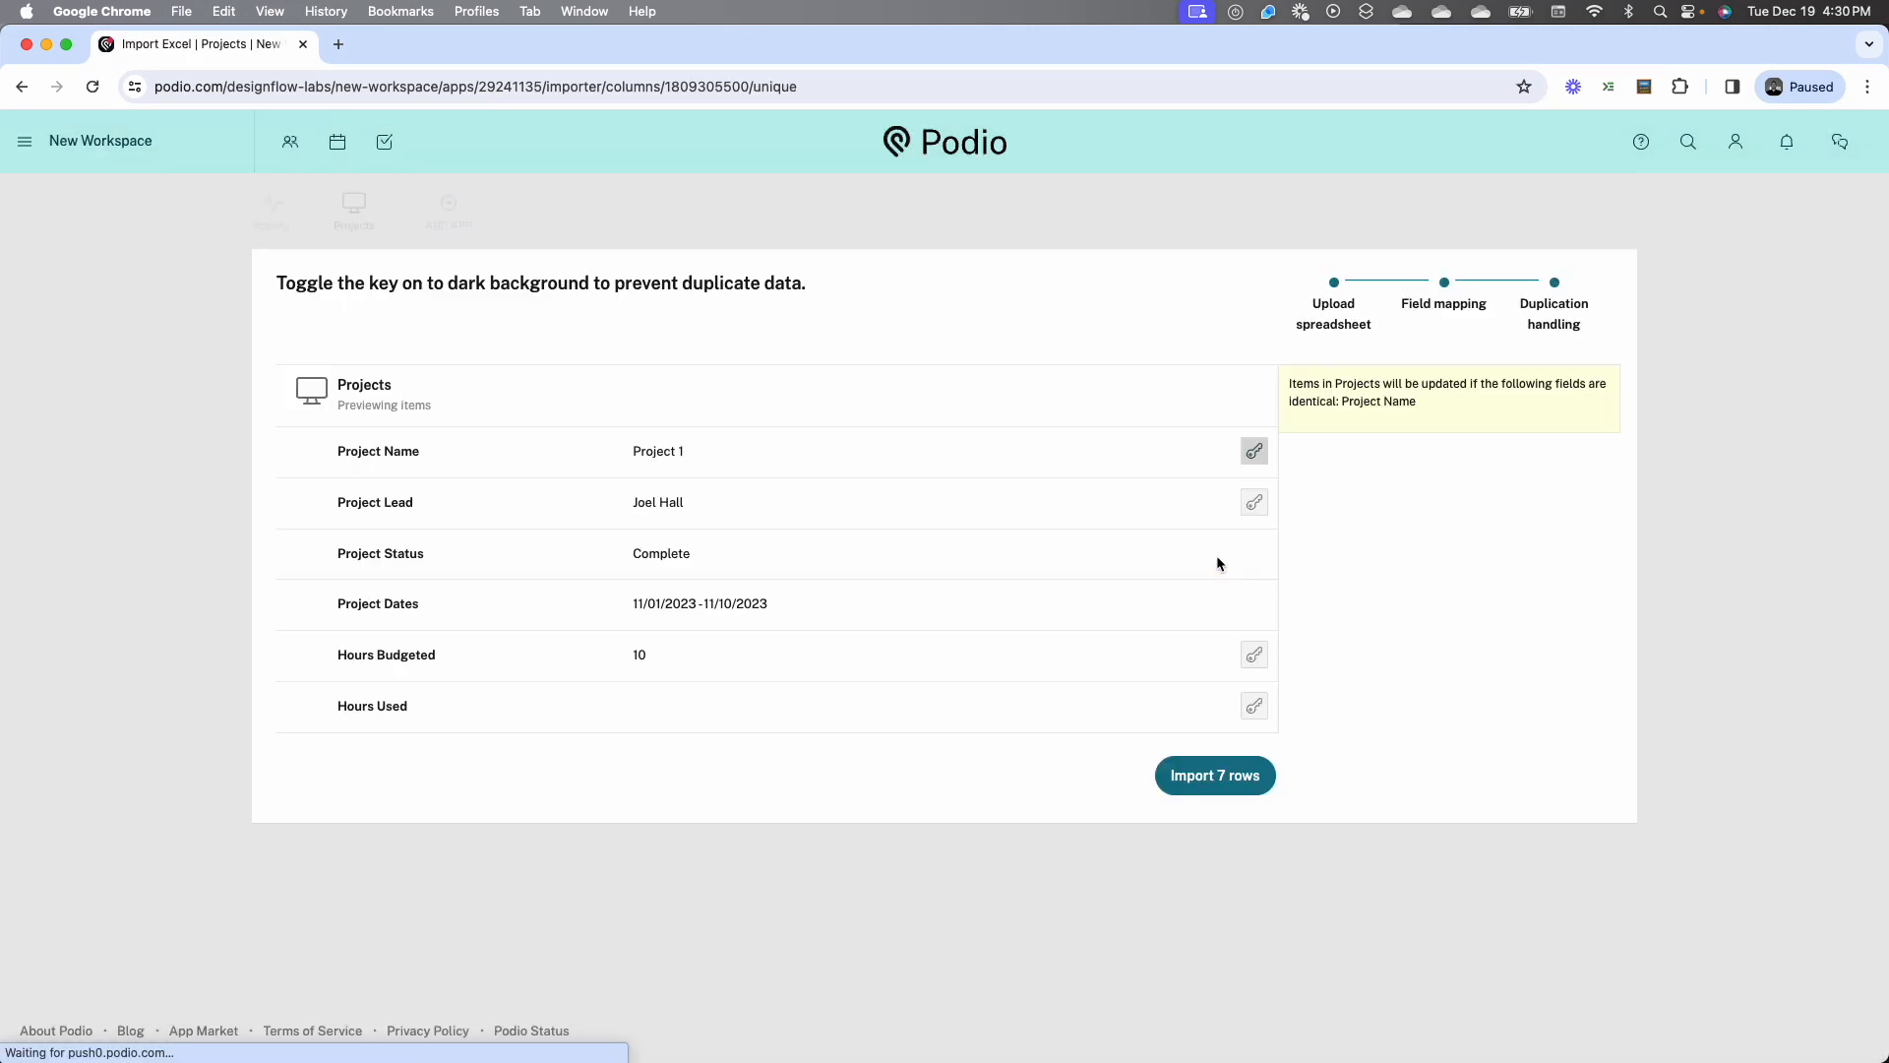
click(1193, 773)
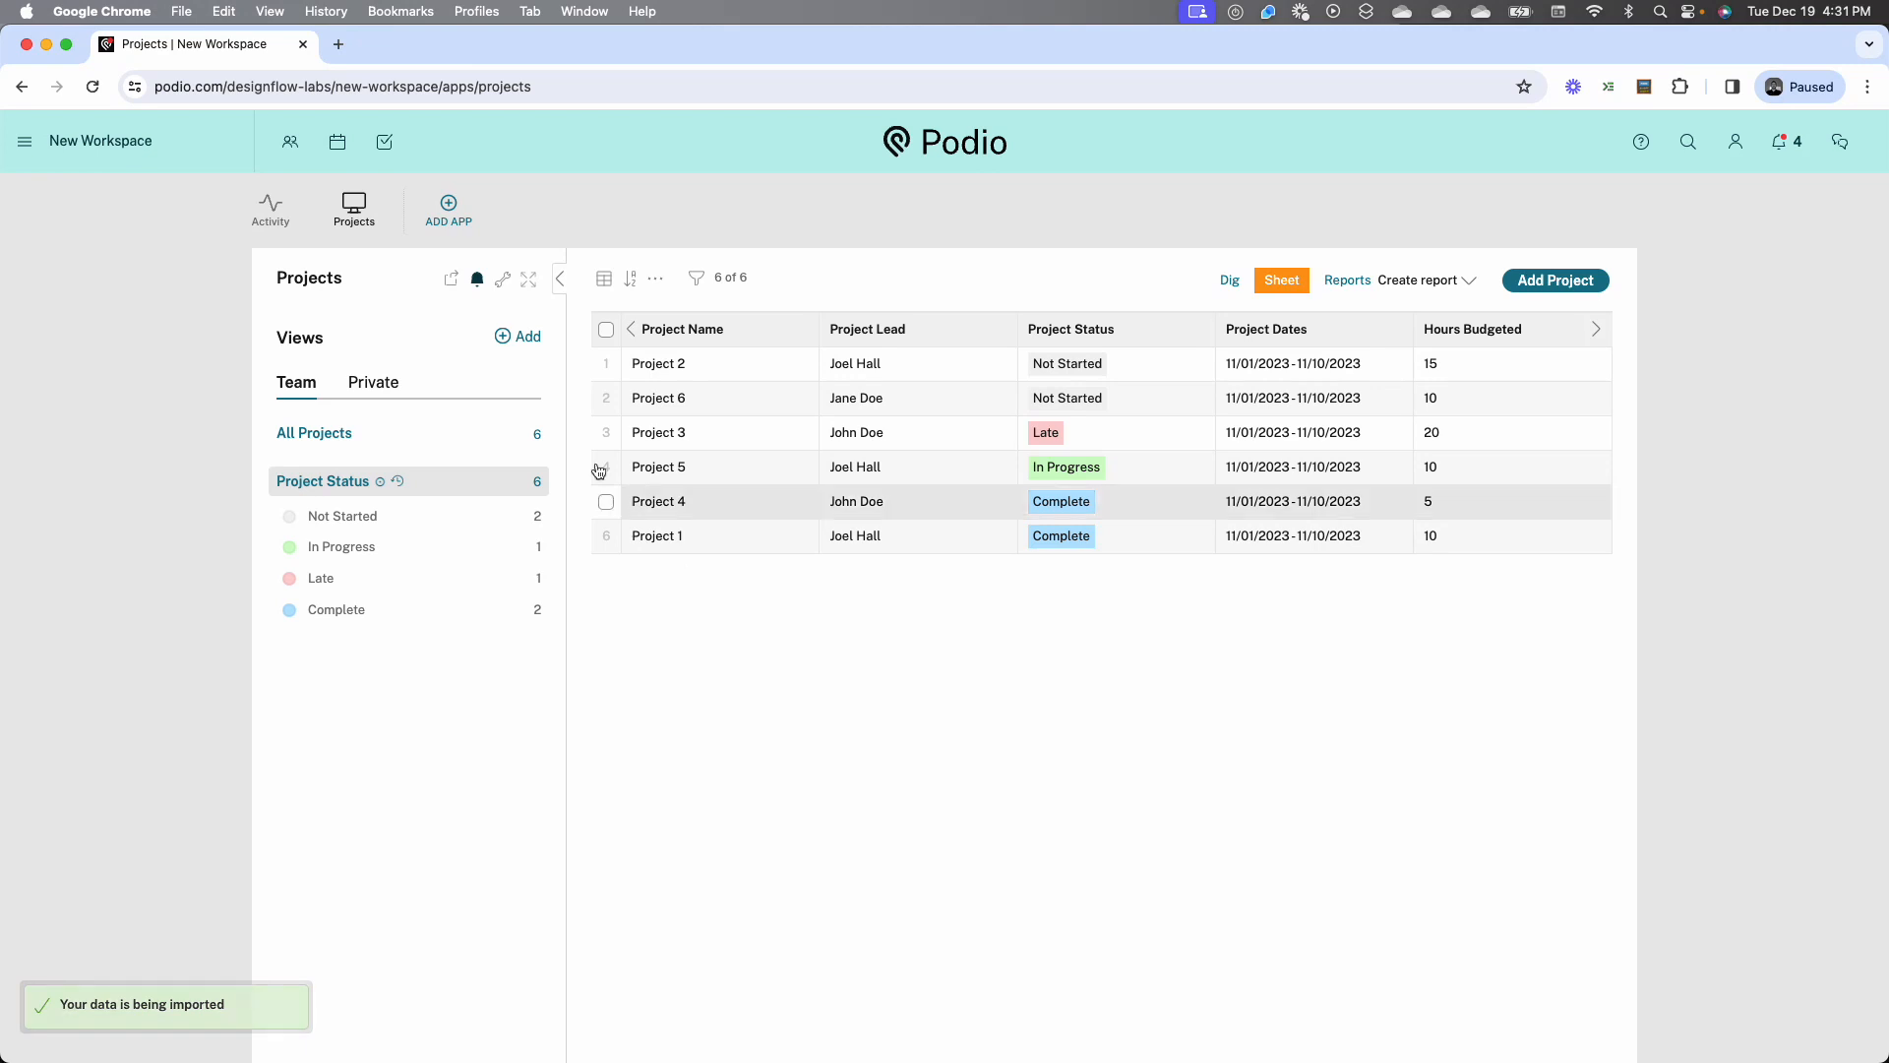
Sort the table by Project Name and narrow the columns so that all of them through Hours Remaining fit
click(734, 333)
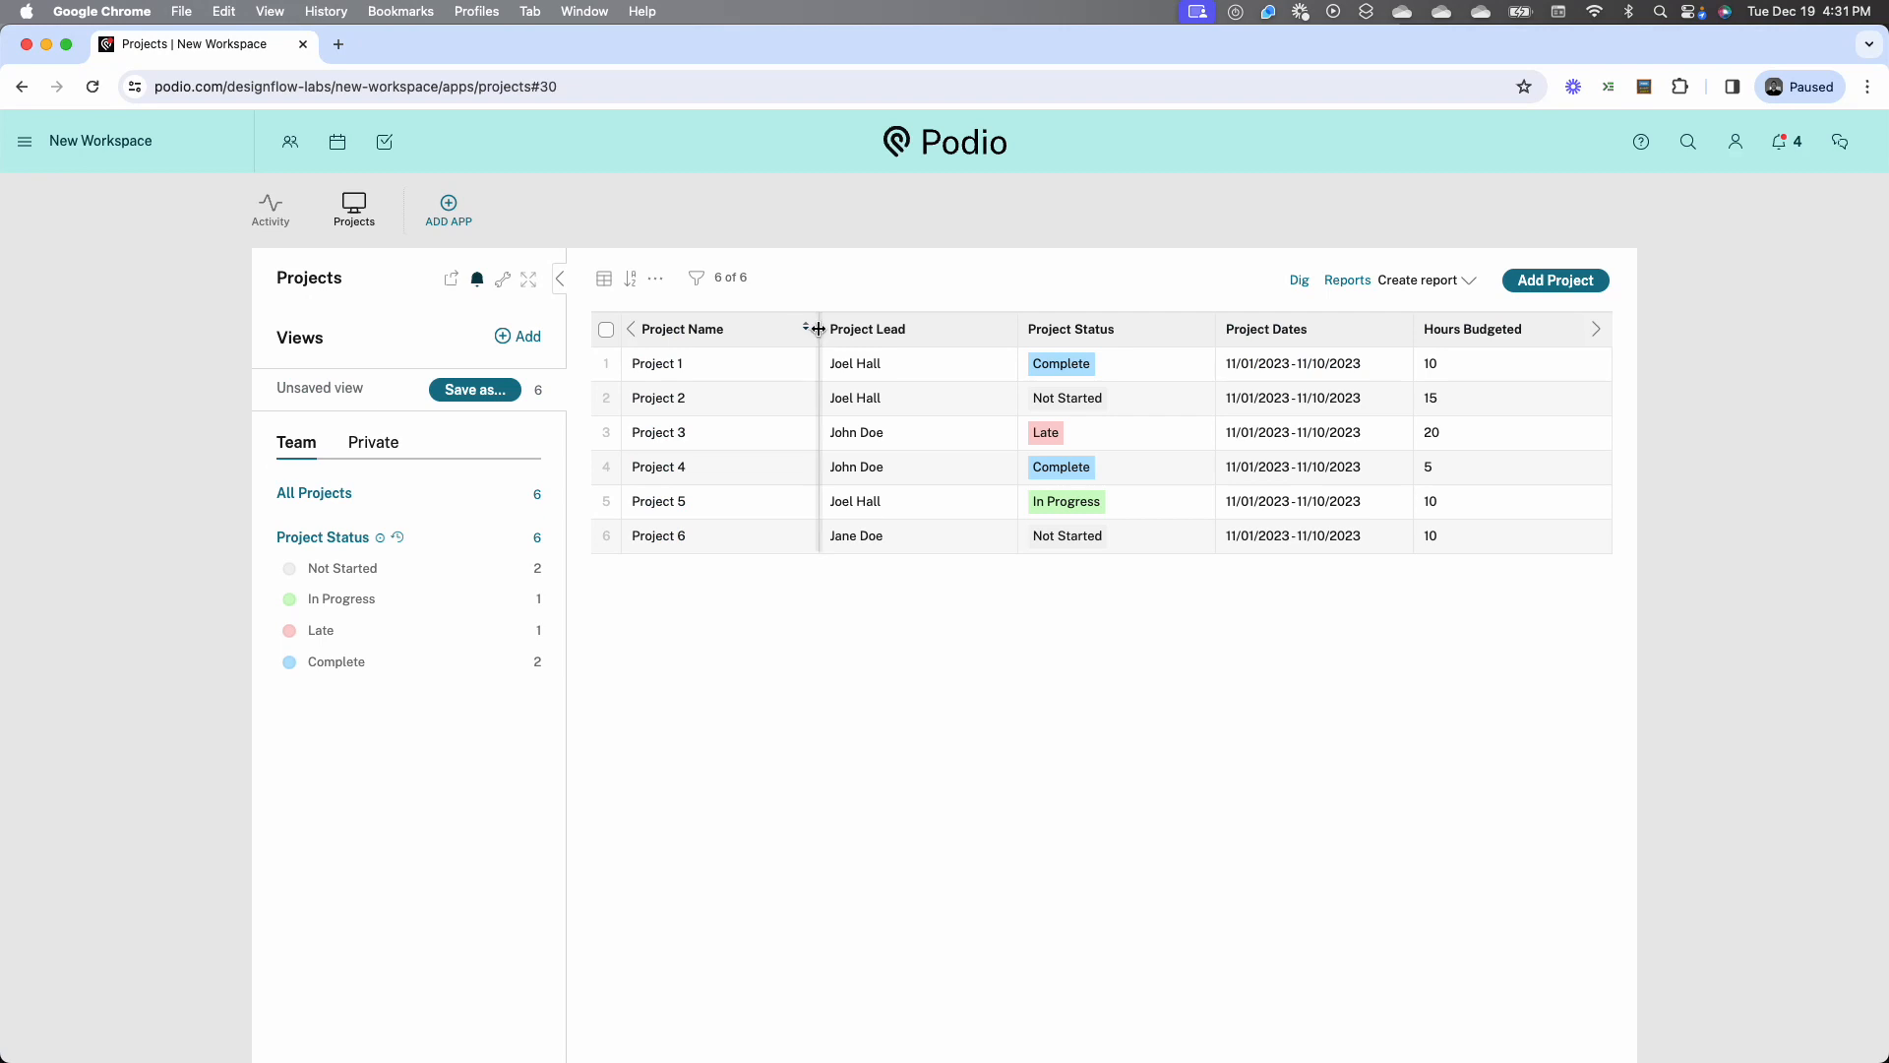
drag(816, 328, 748, 329)
drag(949, 329, 863, 328)
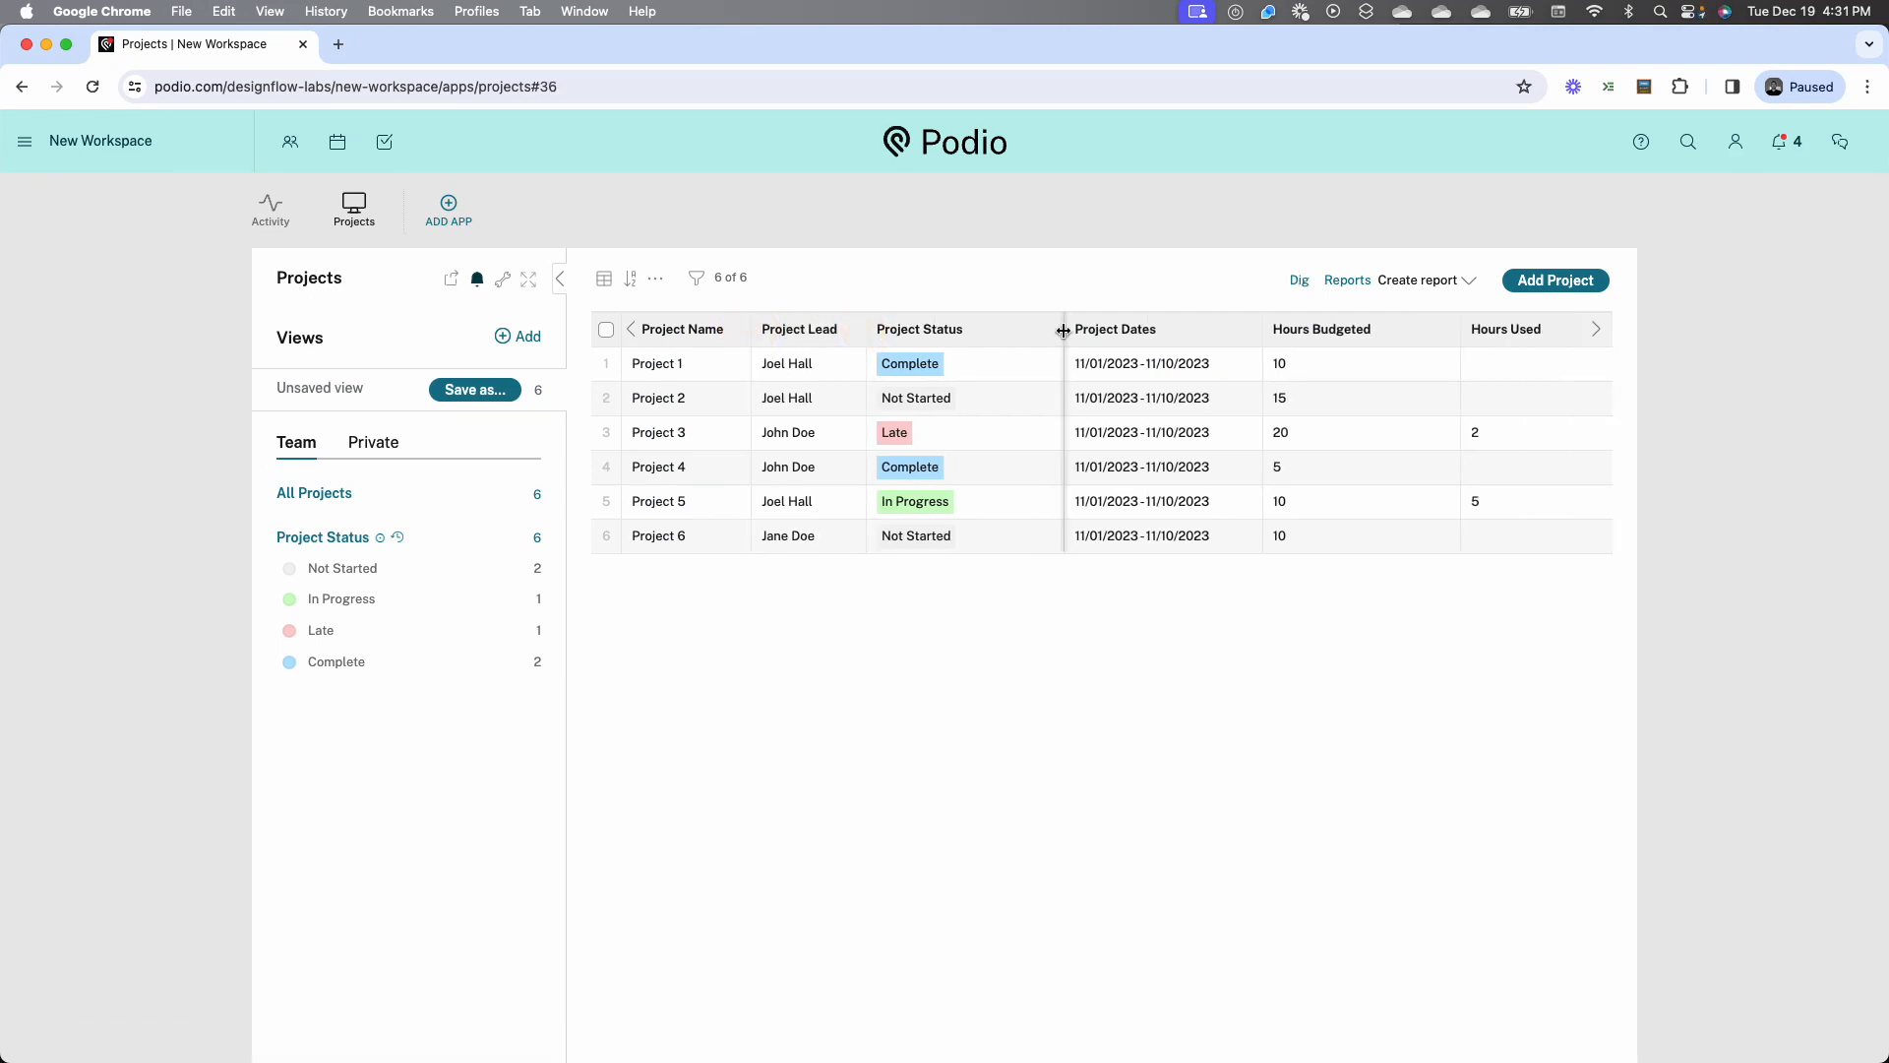
drag(1062, 329, 993, 328)
drag(1193, 329, 1177, 329)
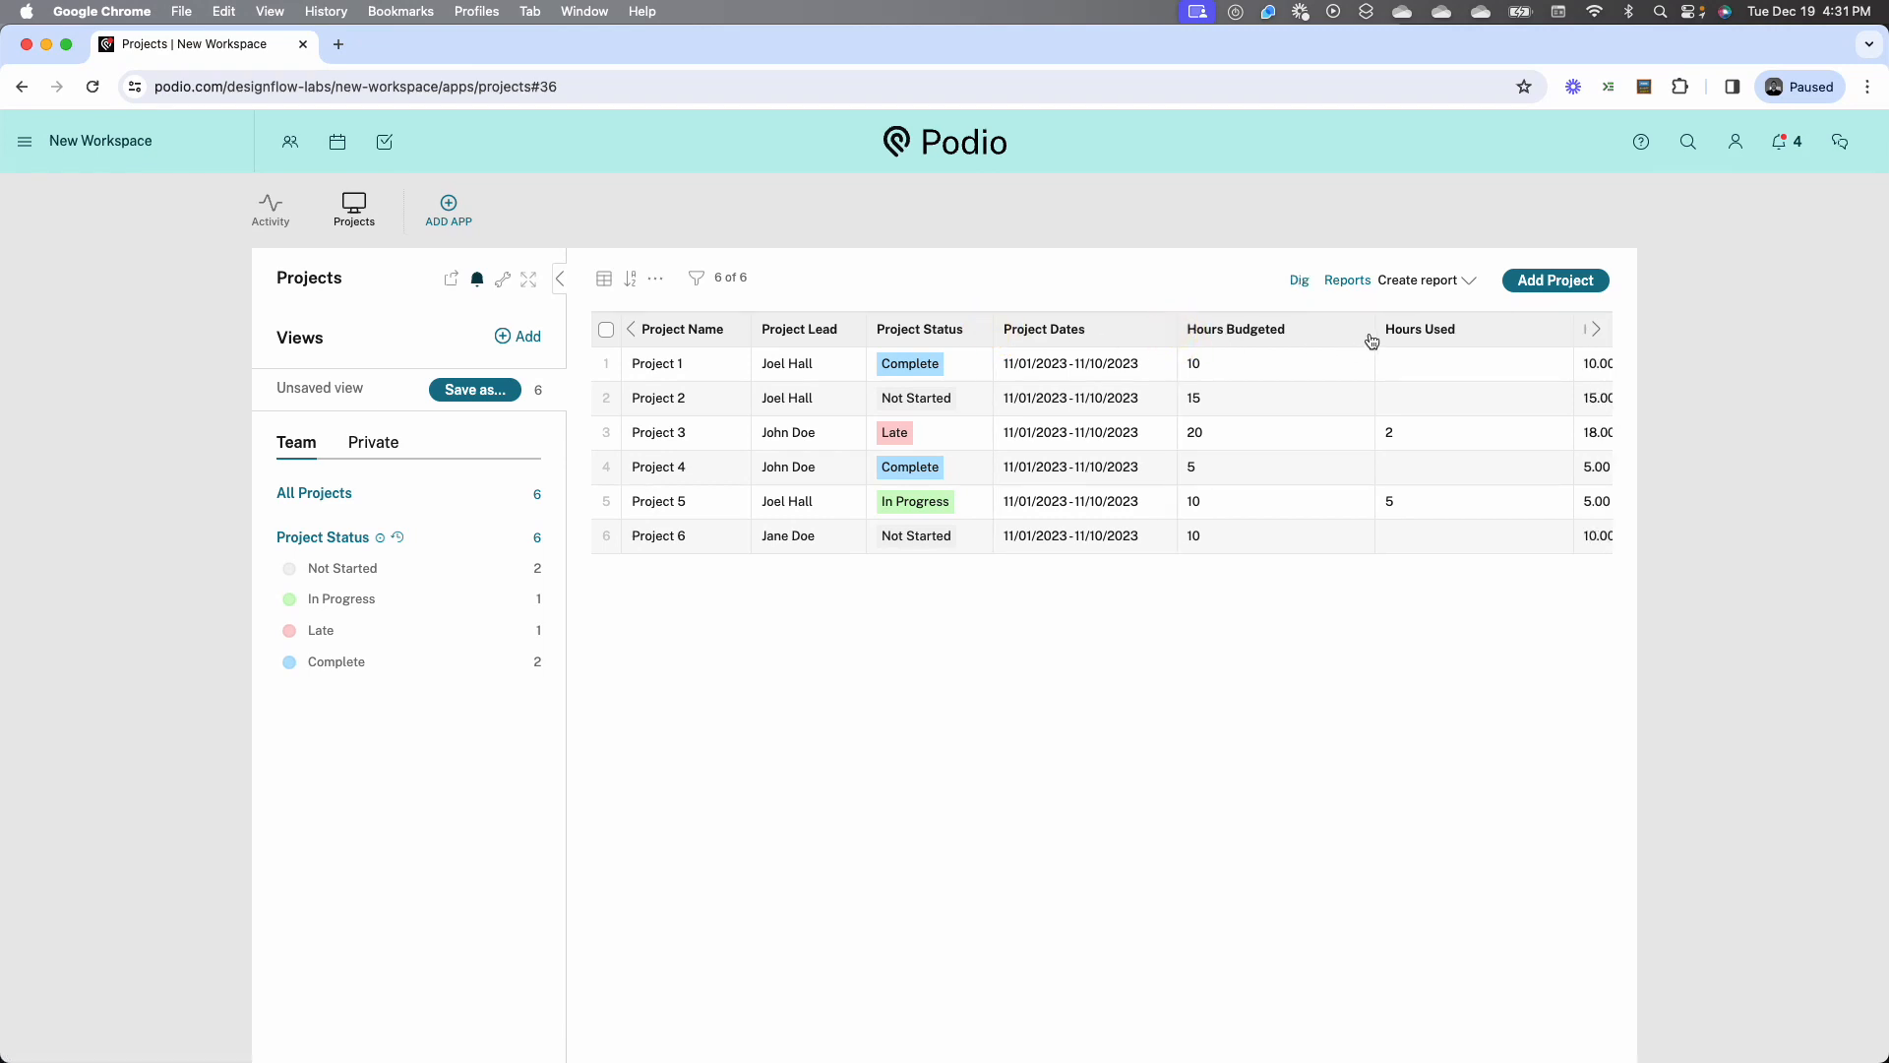
drag(1374, 340, 1313, 328)
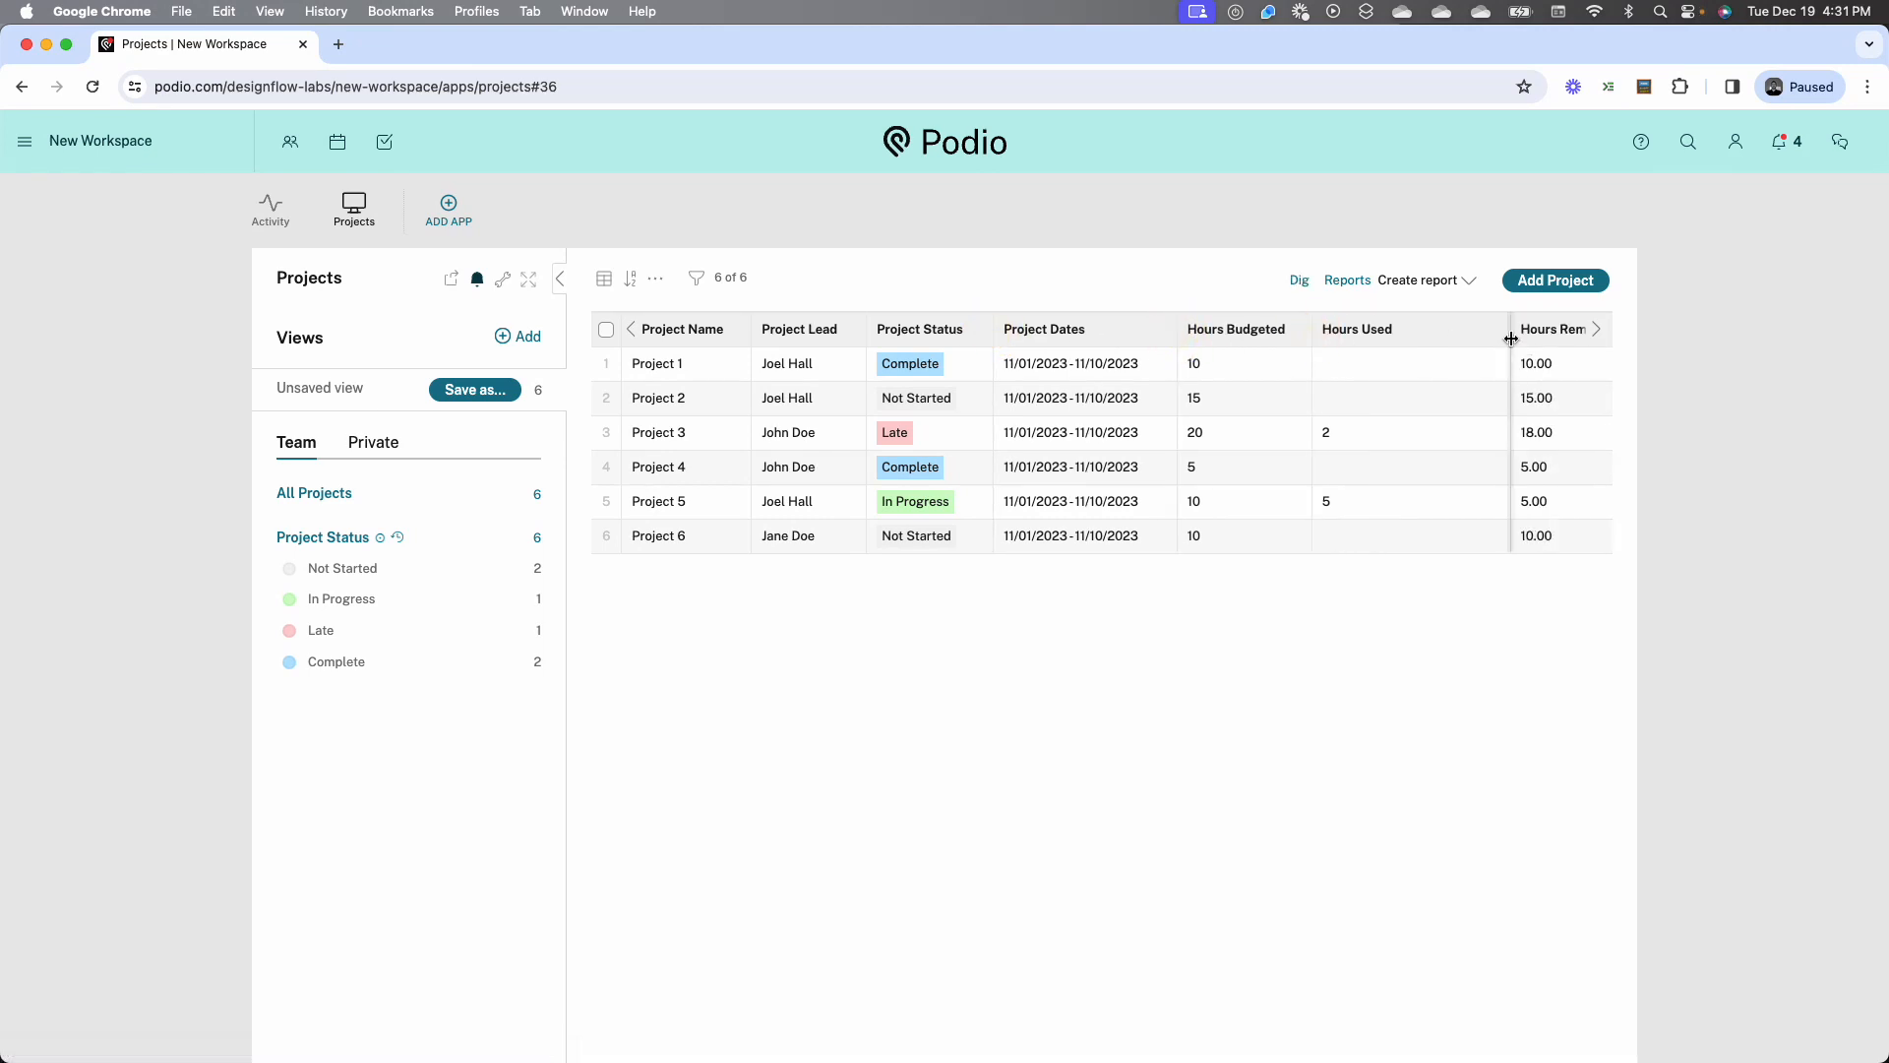
drag(1510, 339, 1434, 338)
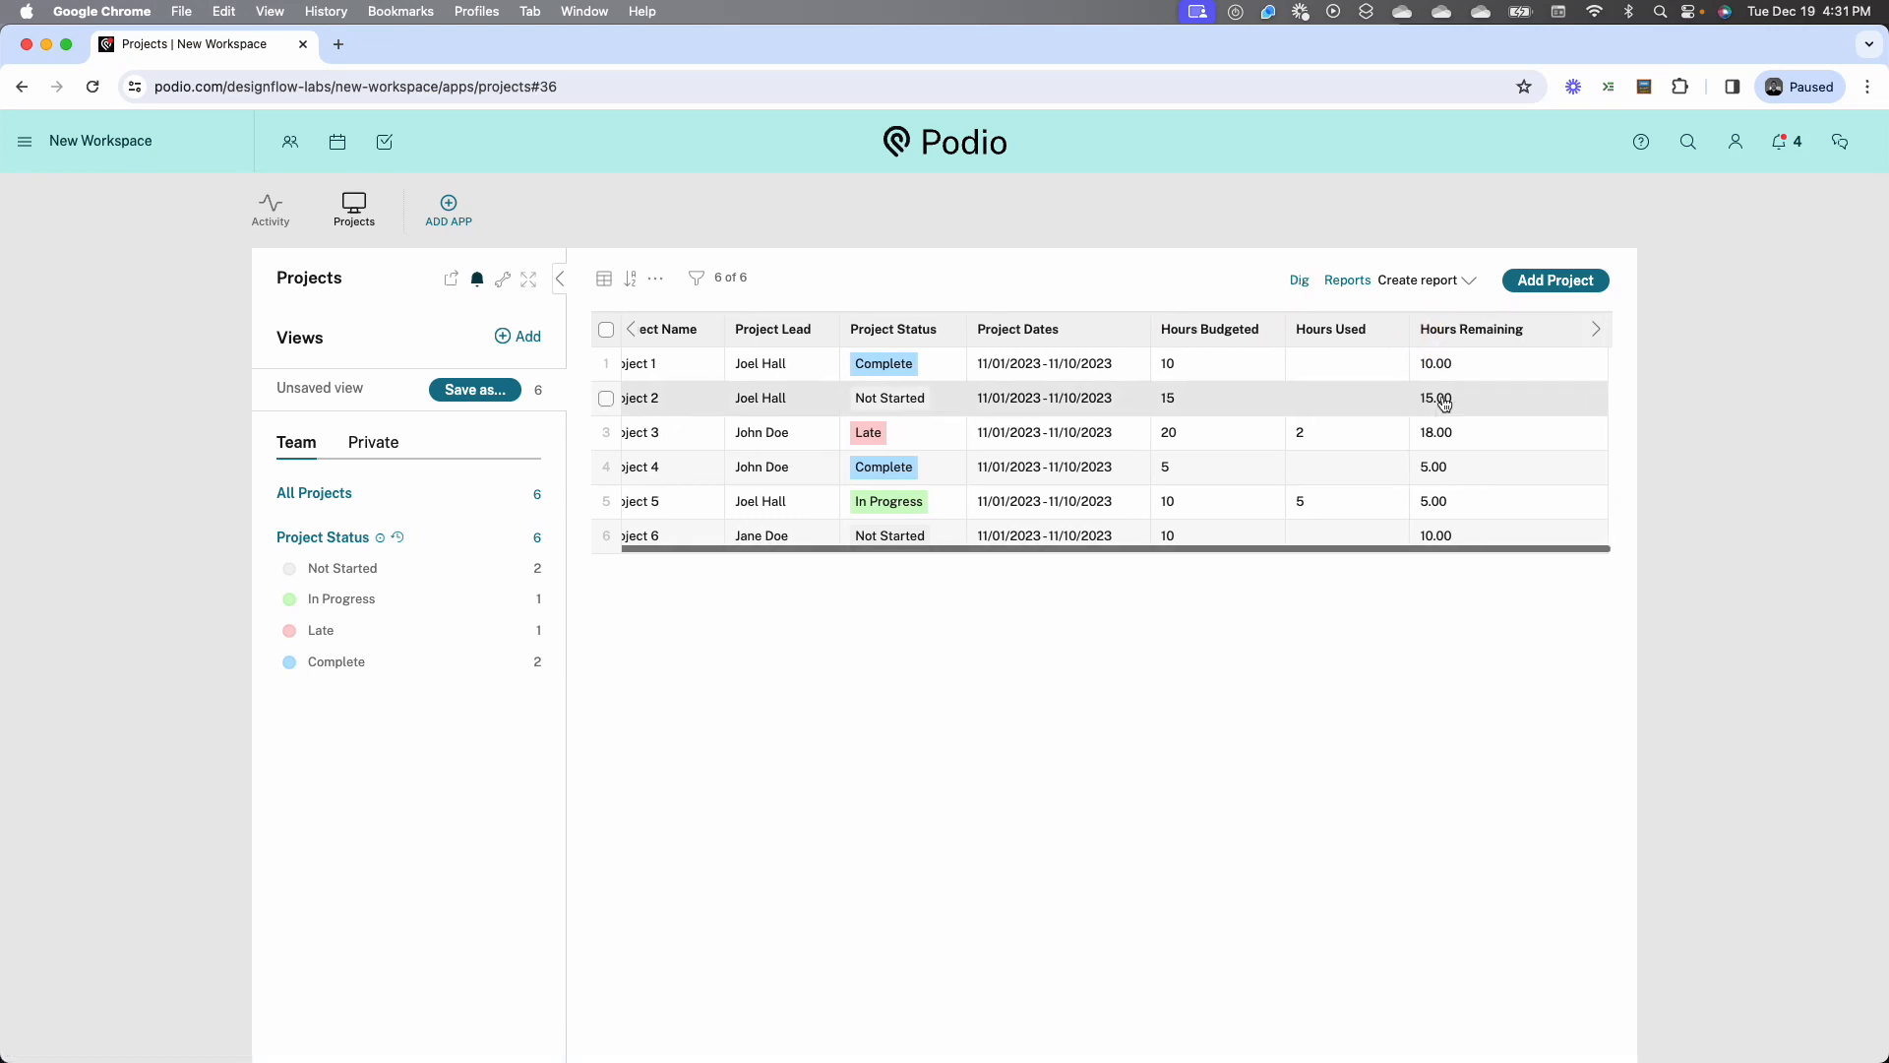
drag(1605, 380, 1552, 384)
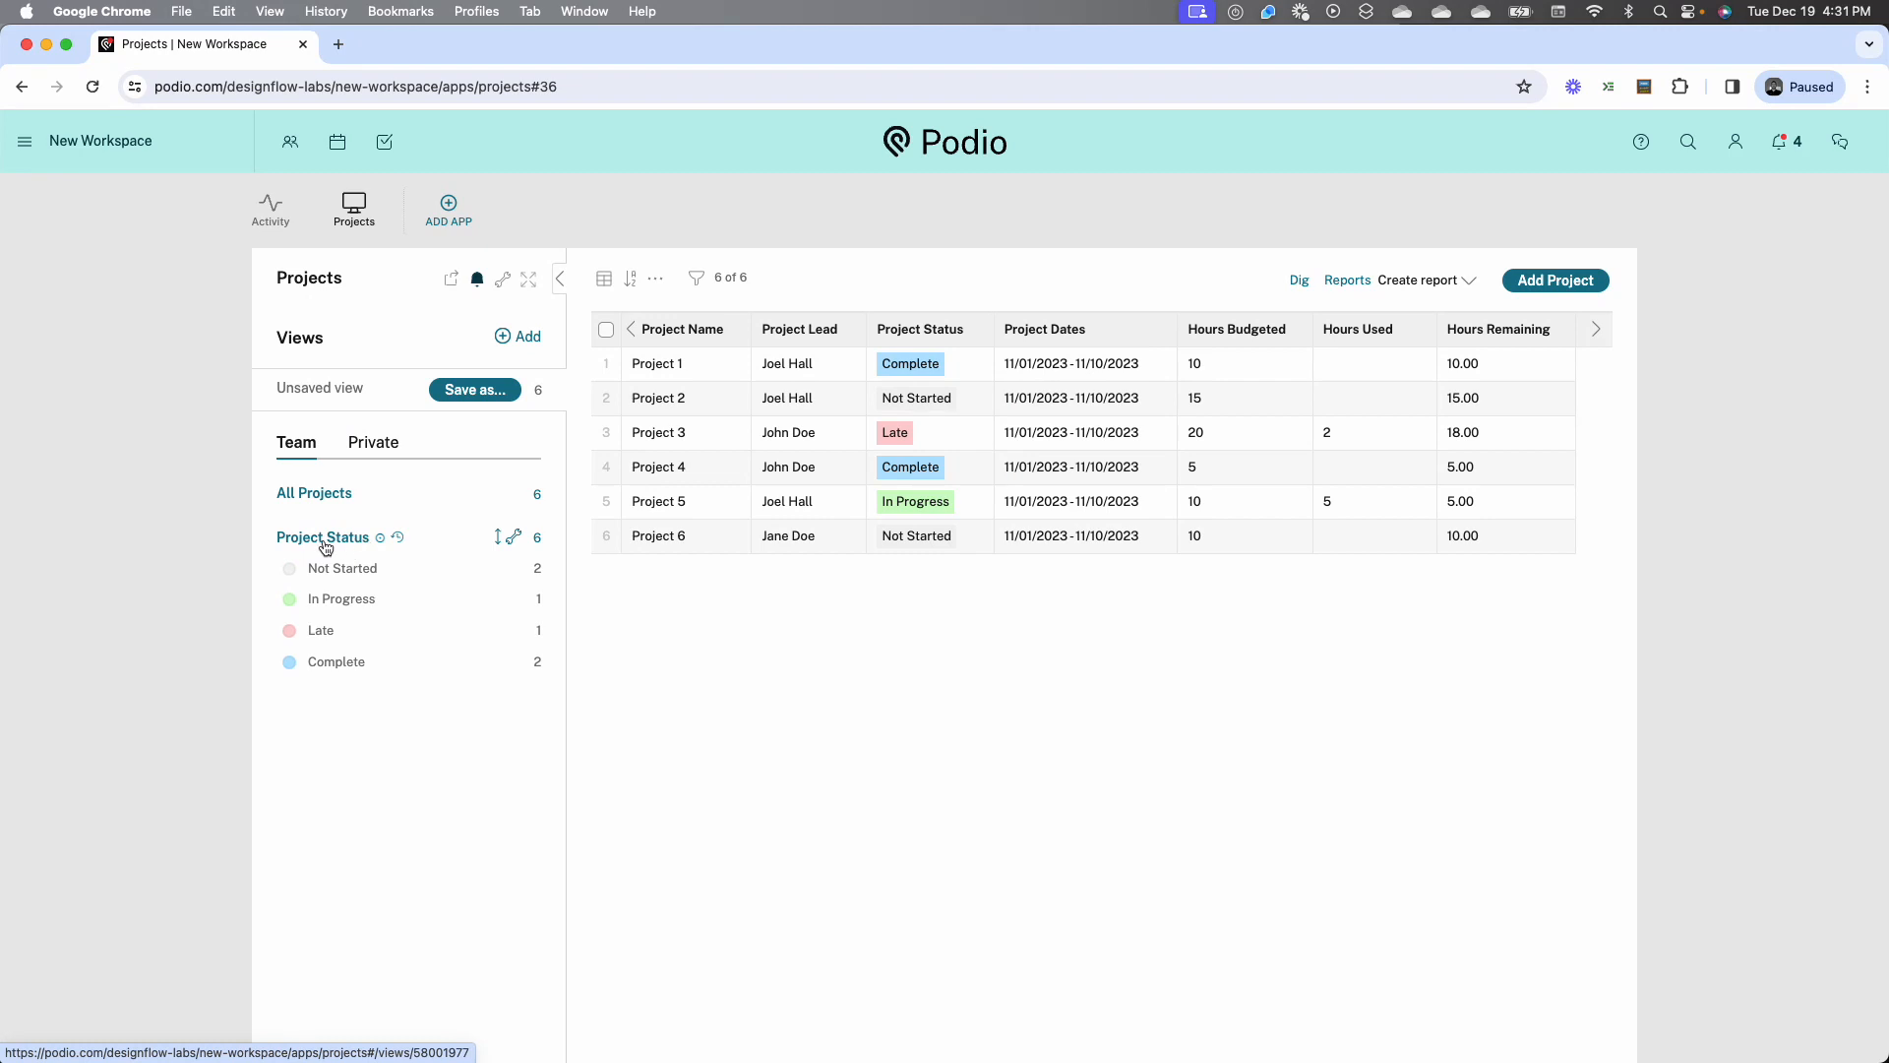
Delete the Project Status team view from the Projects app
click(513, 536)
click(478, 618)
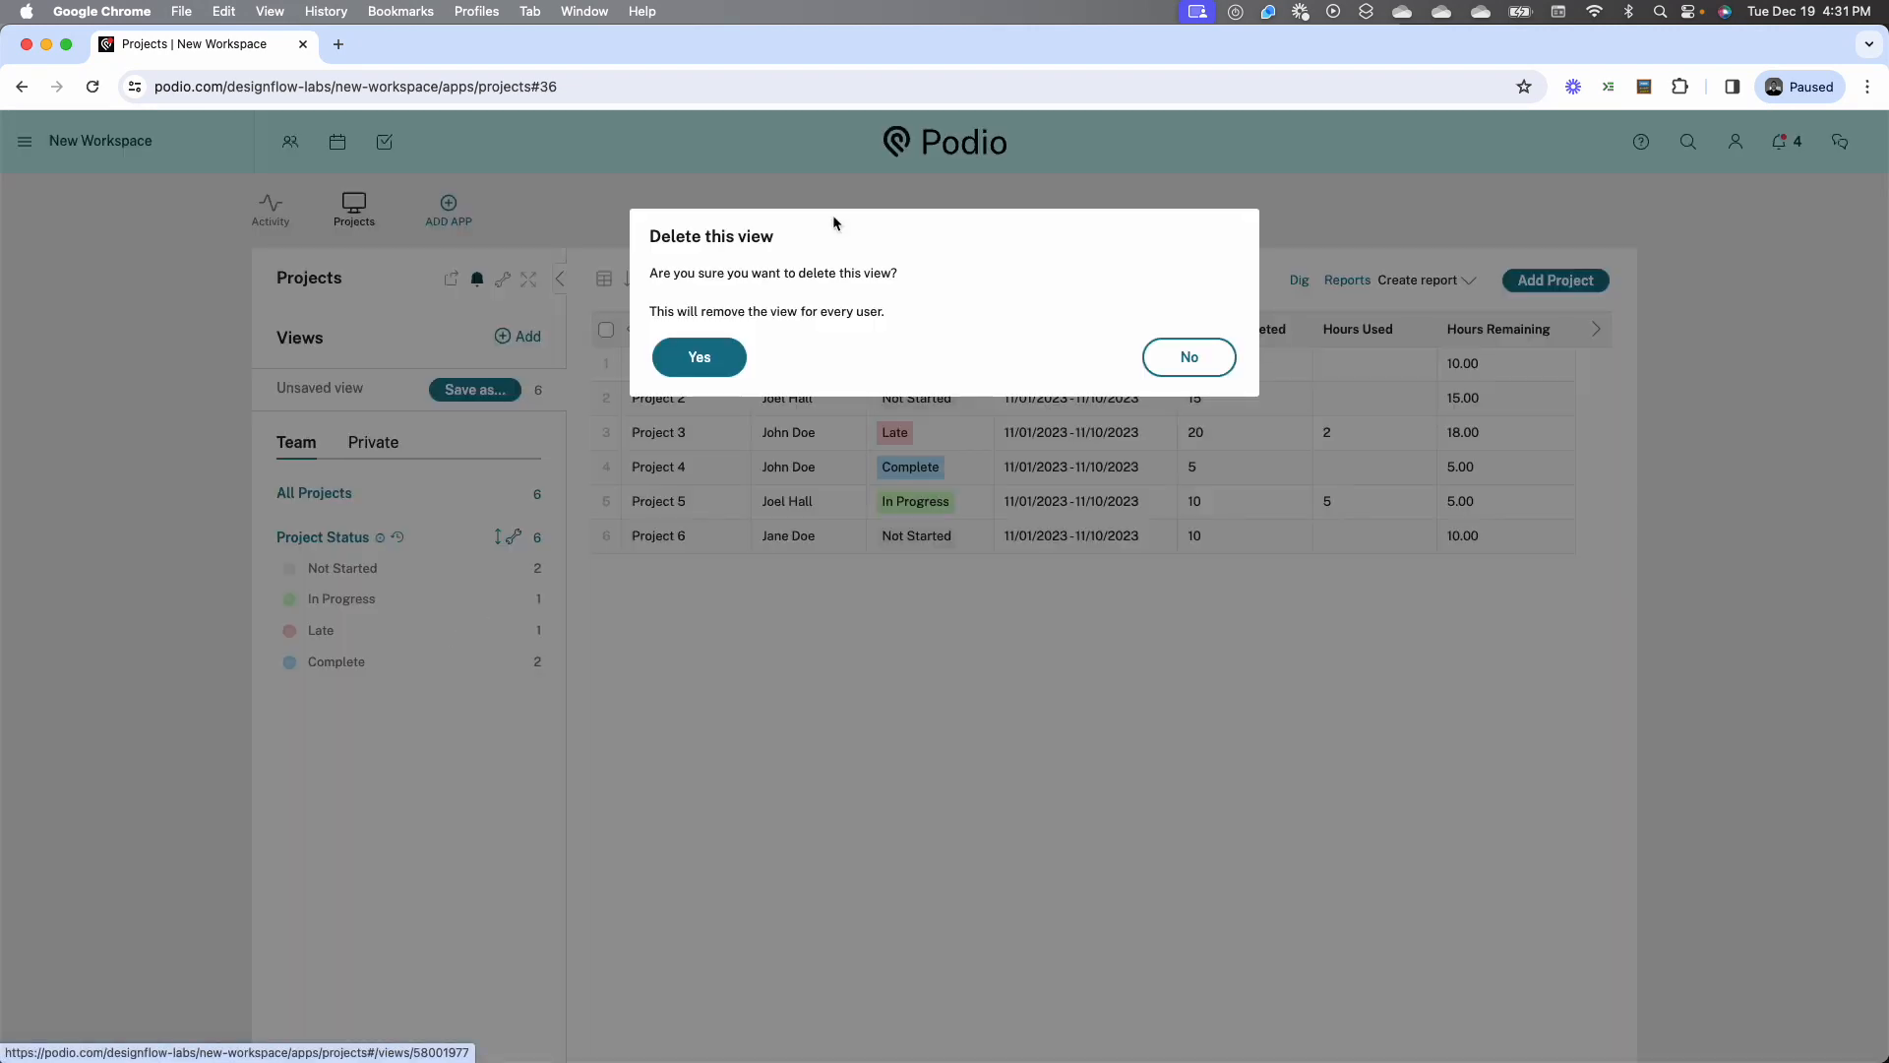
click(726, 356)
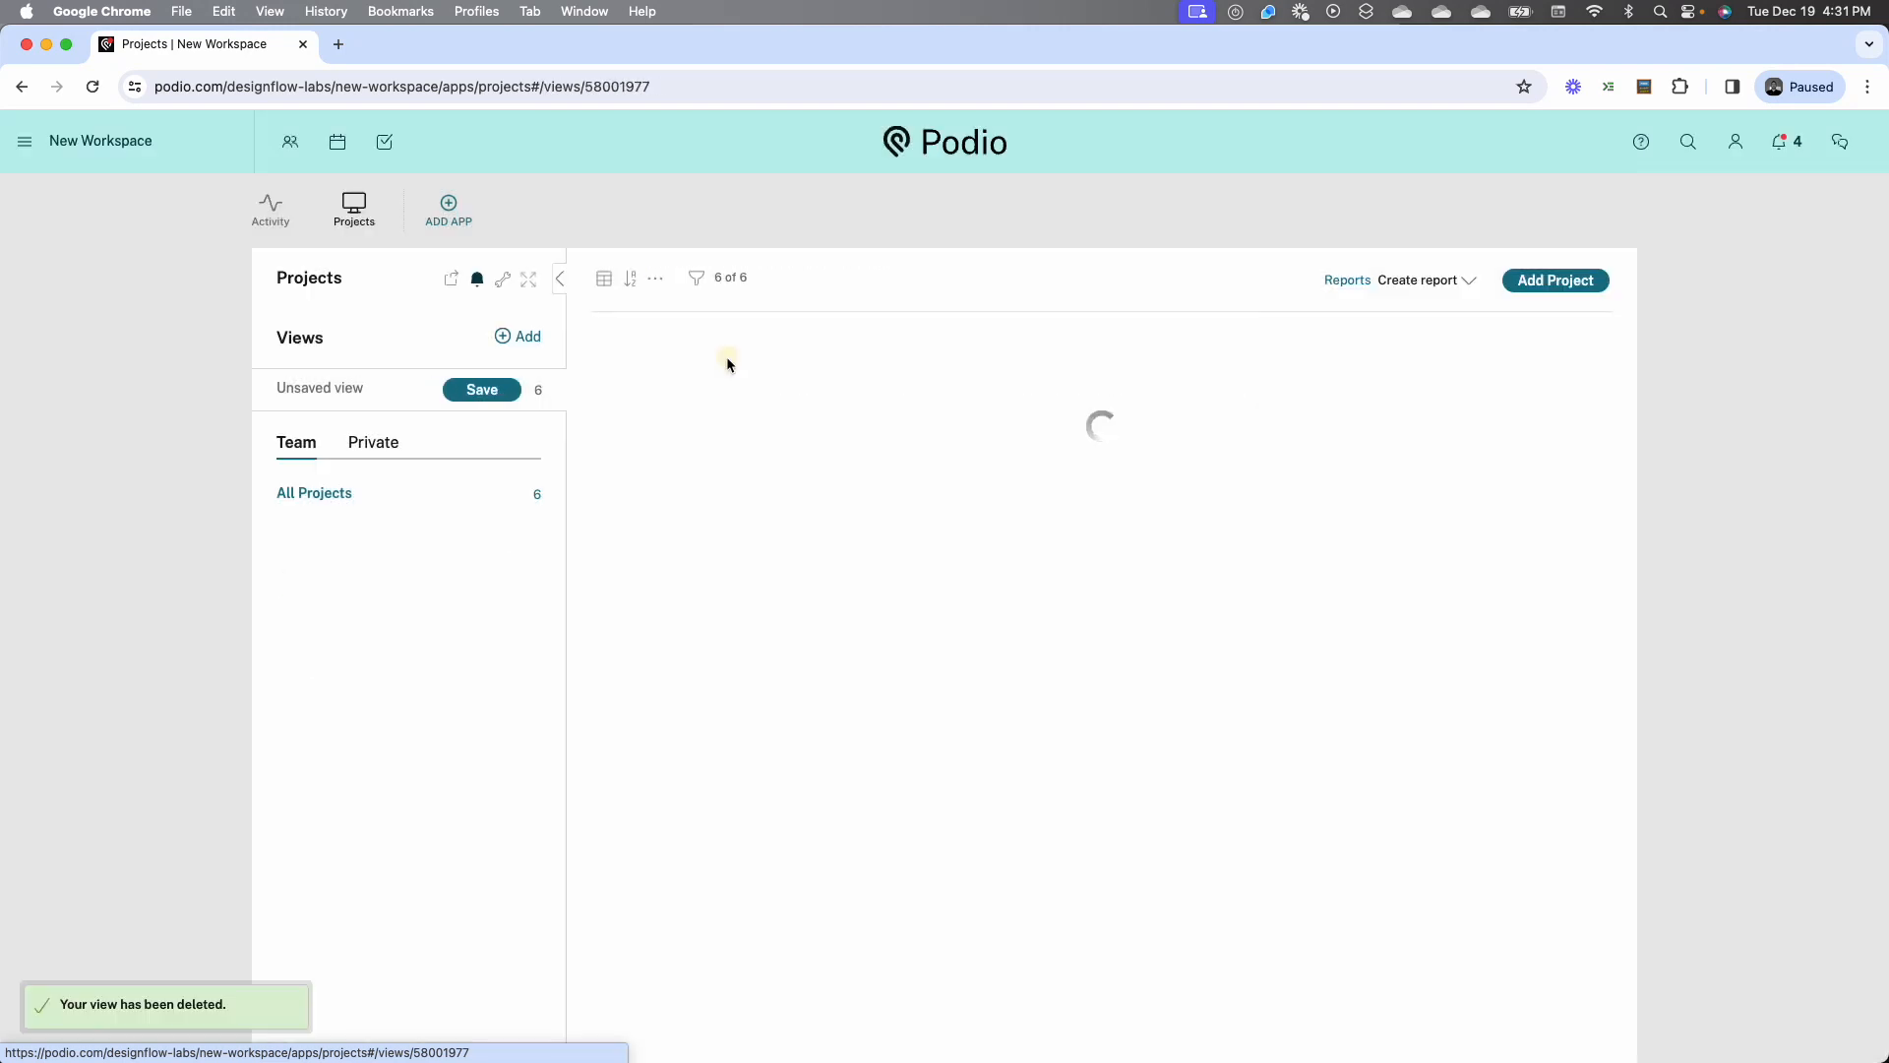
Filter the projects by Project Status to Not Started, In Progress and Late
click(697, 279)
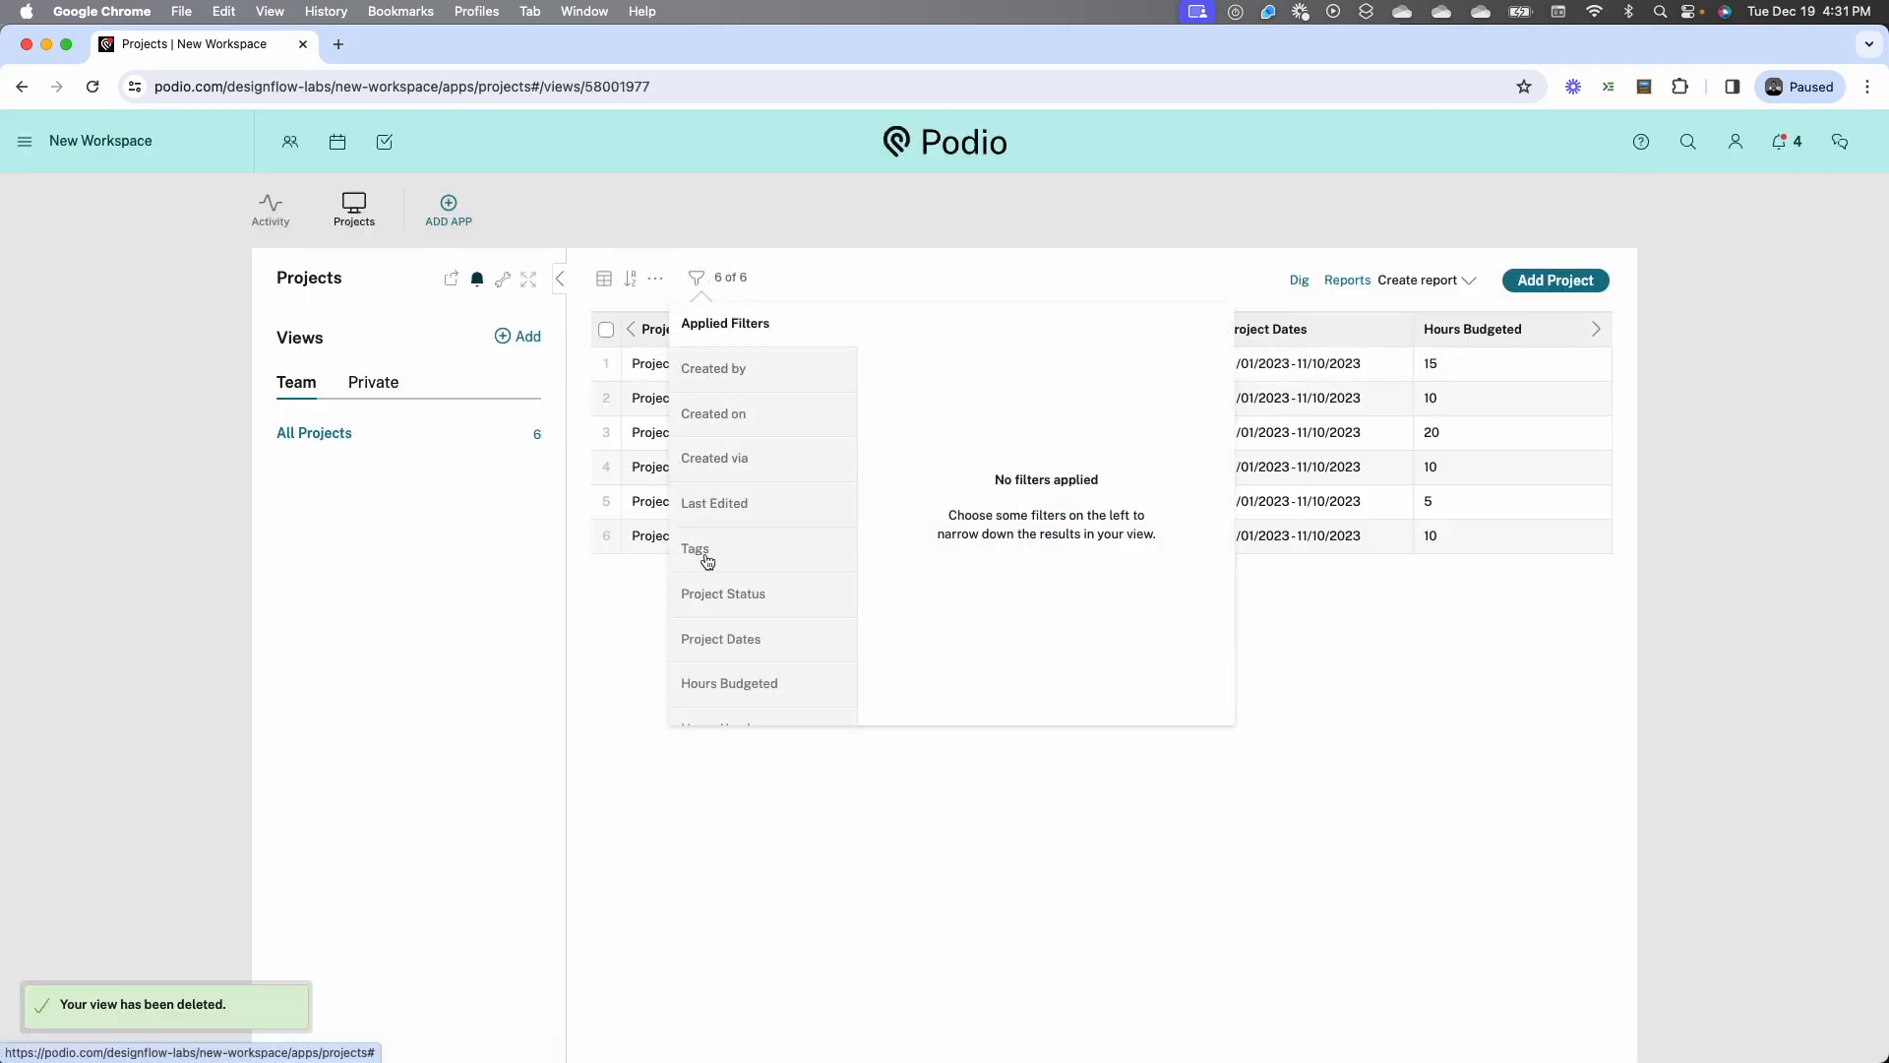
click(715, 594)
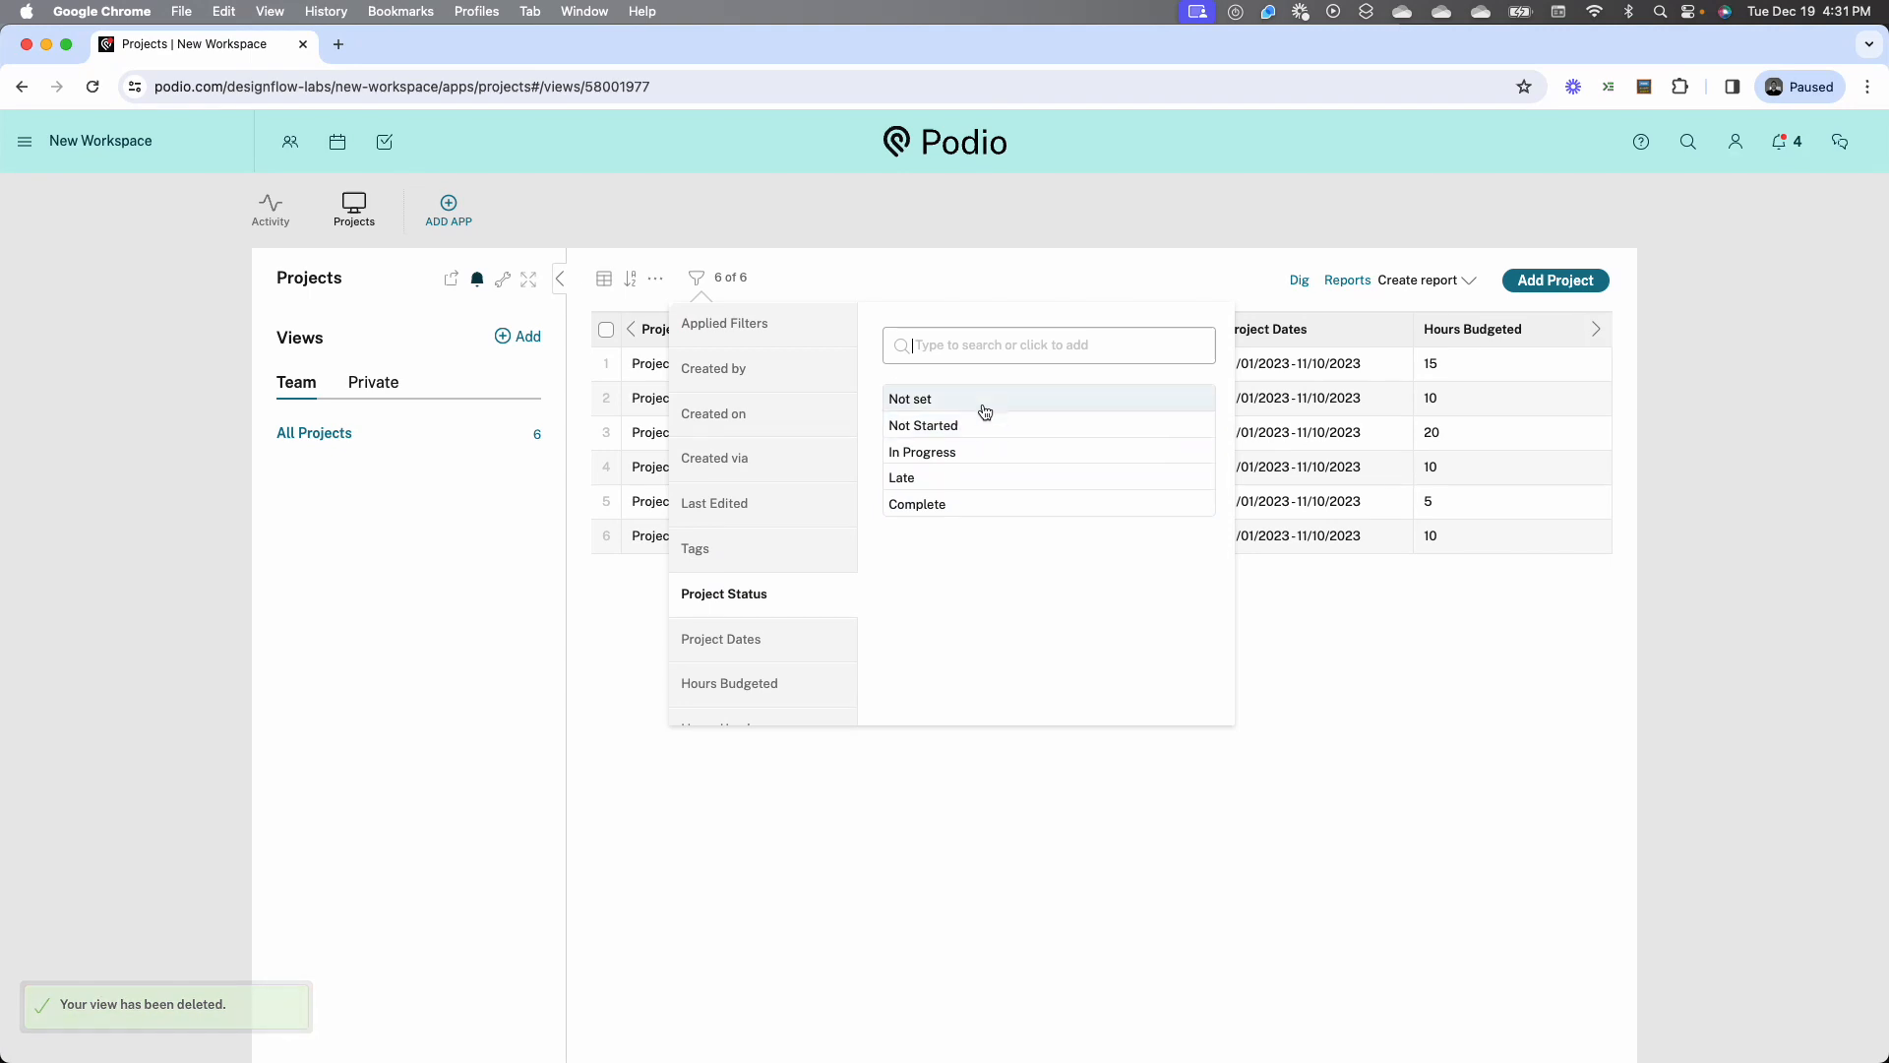
click(982, 417)
click(972, 469)
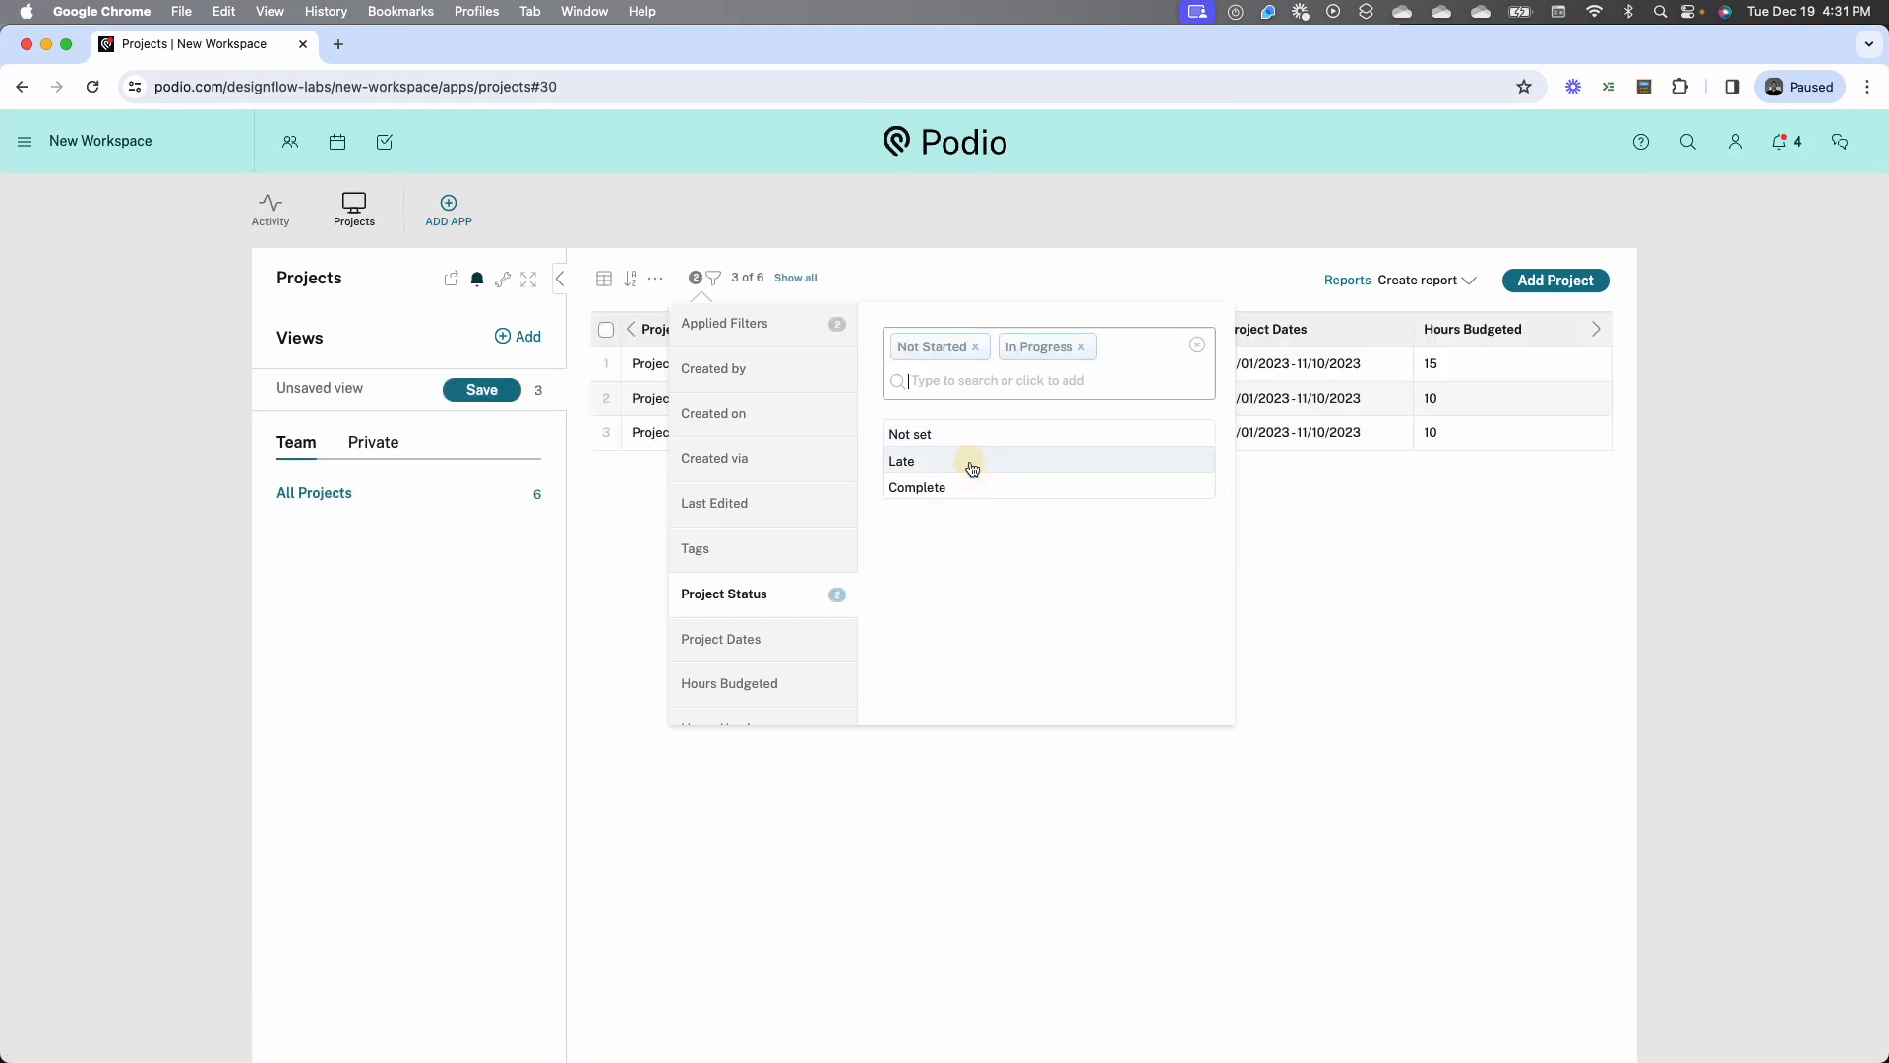
click(972, 468)
click(817, 783)
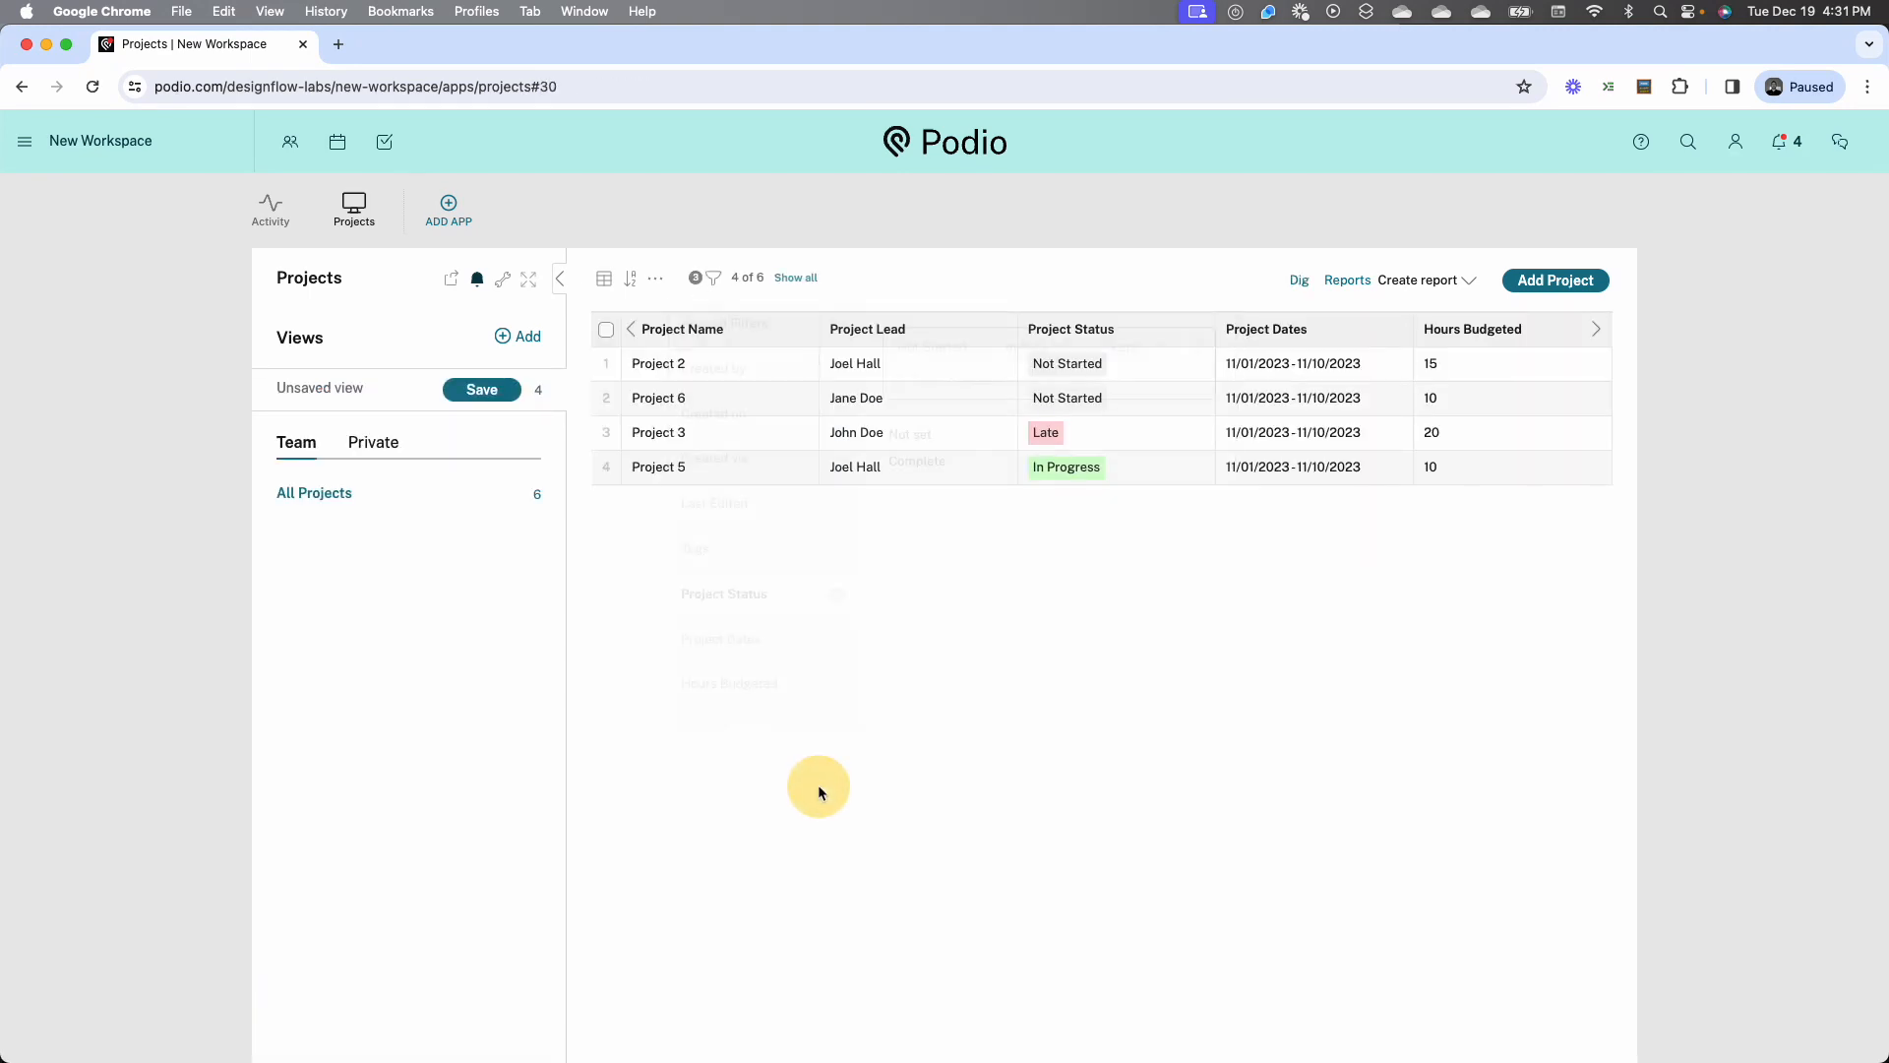
Save the filtered list as a team view titled Open Projects by Status, split by Project Status
click(503, 394)
text(Op)
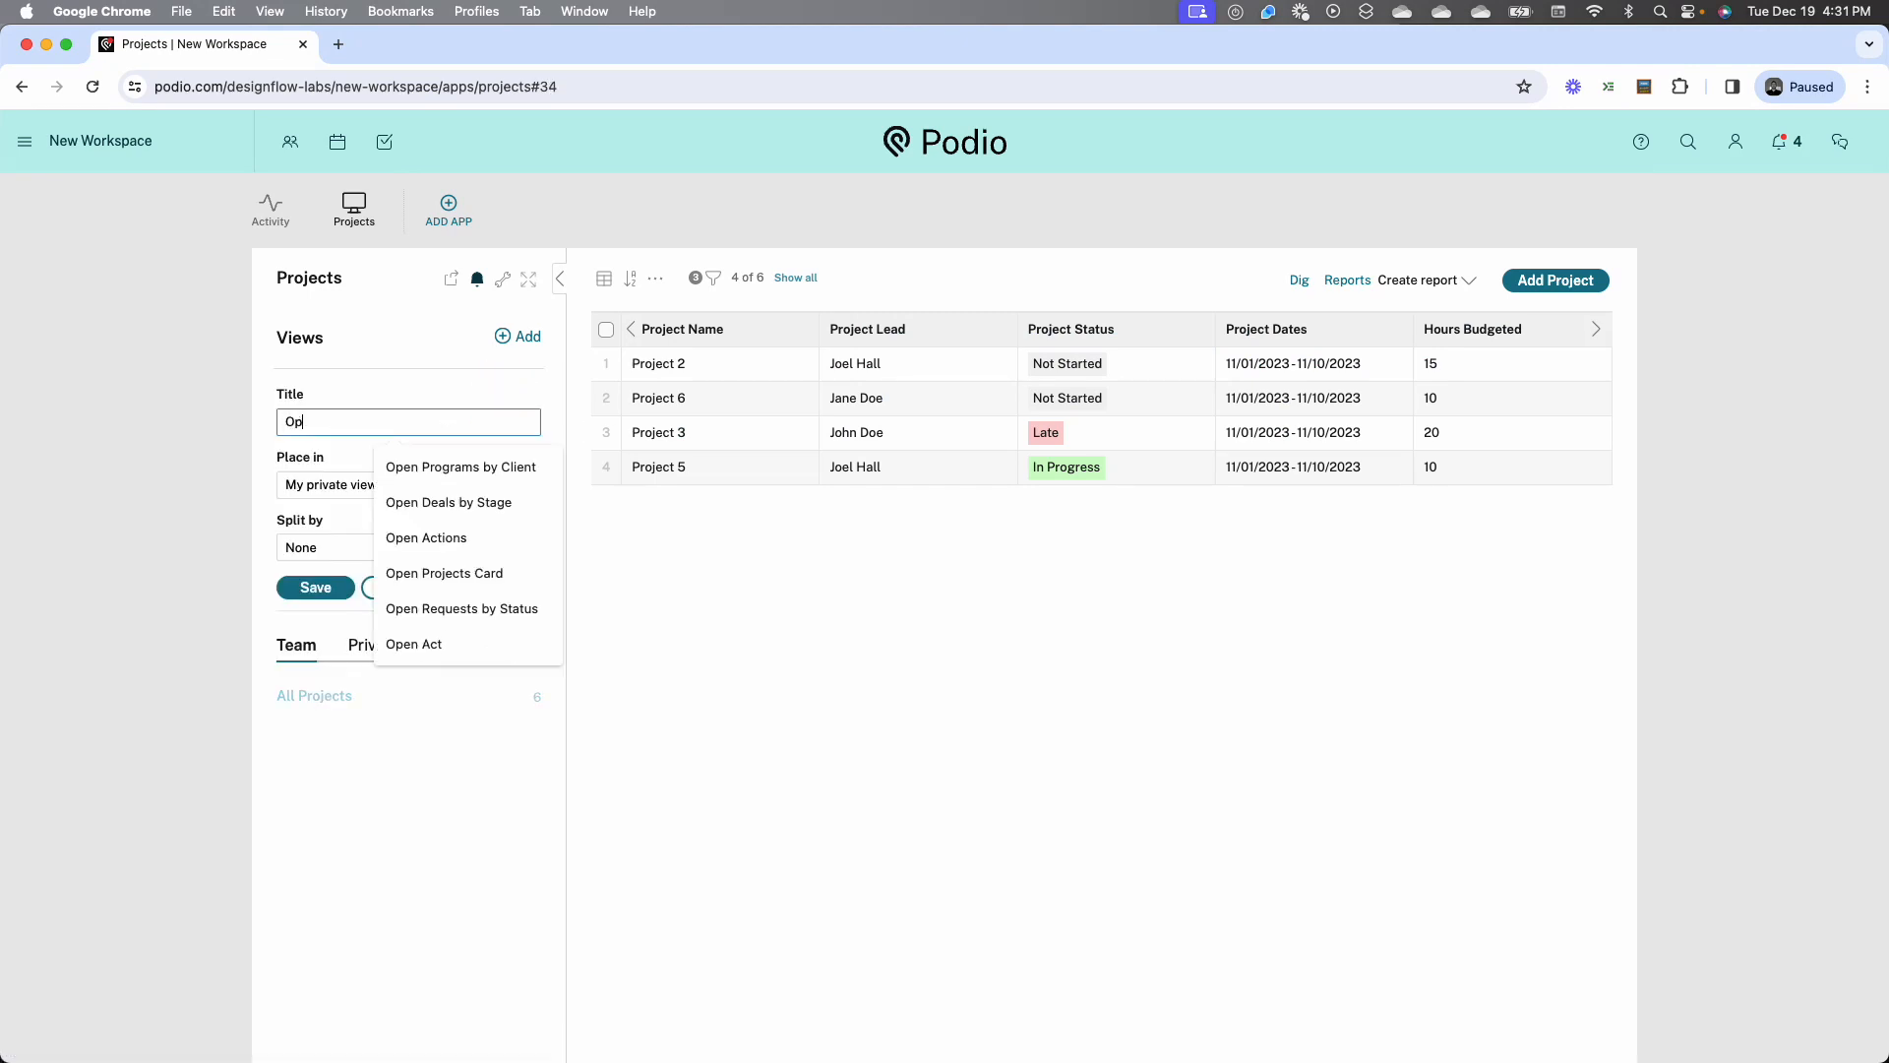
text(en Project)
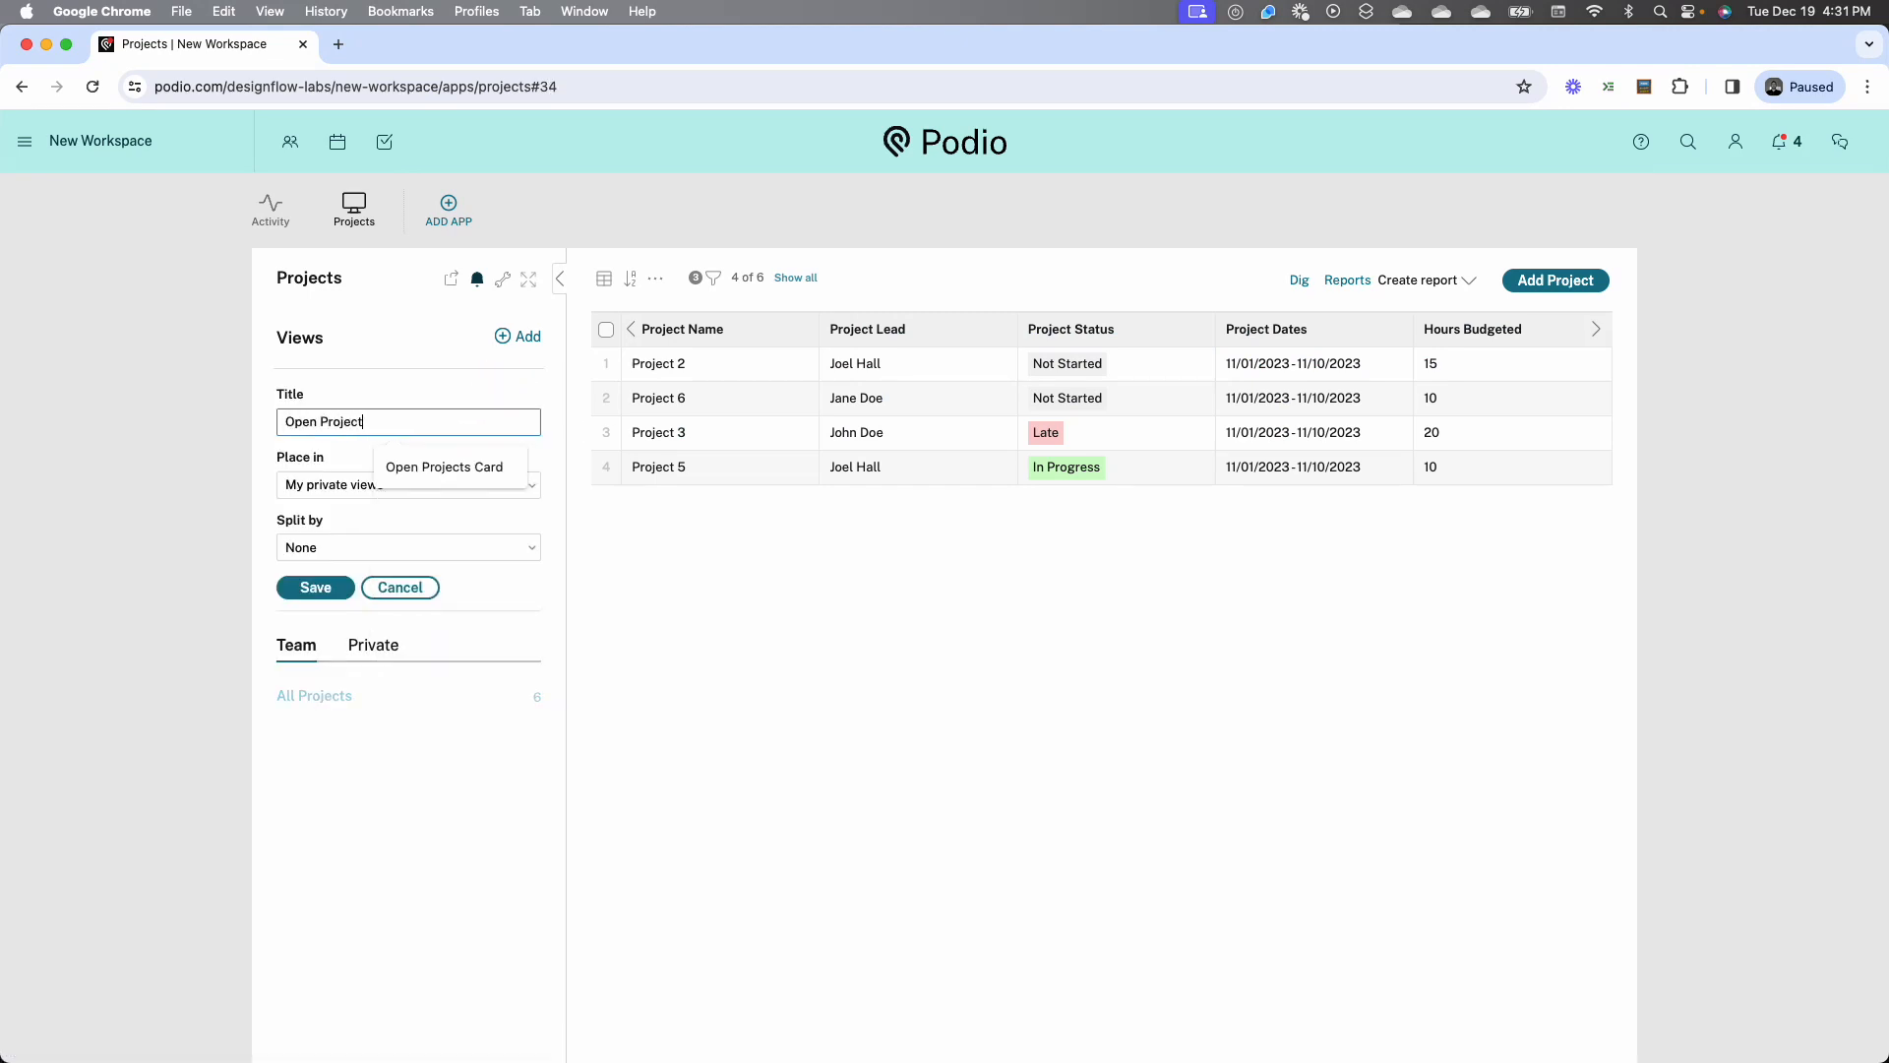
text(s by Status)
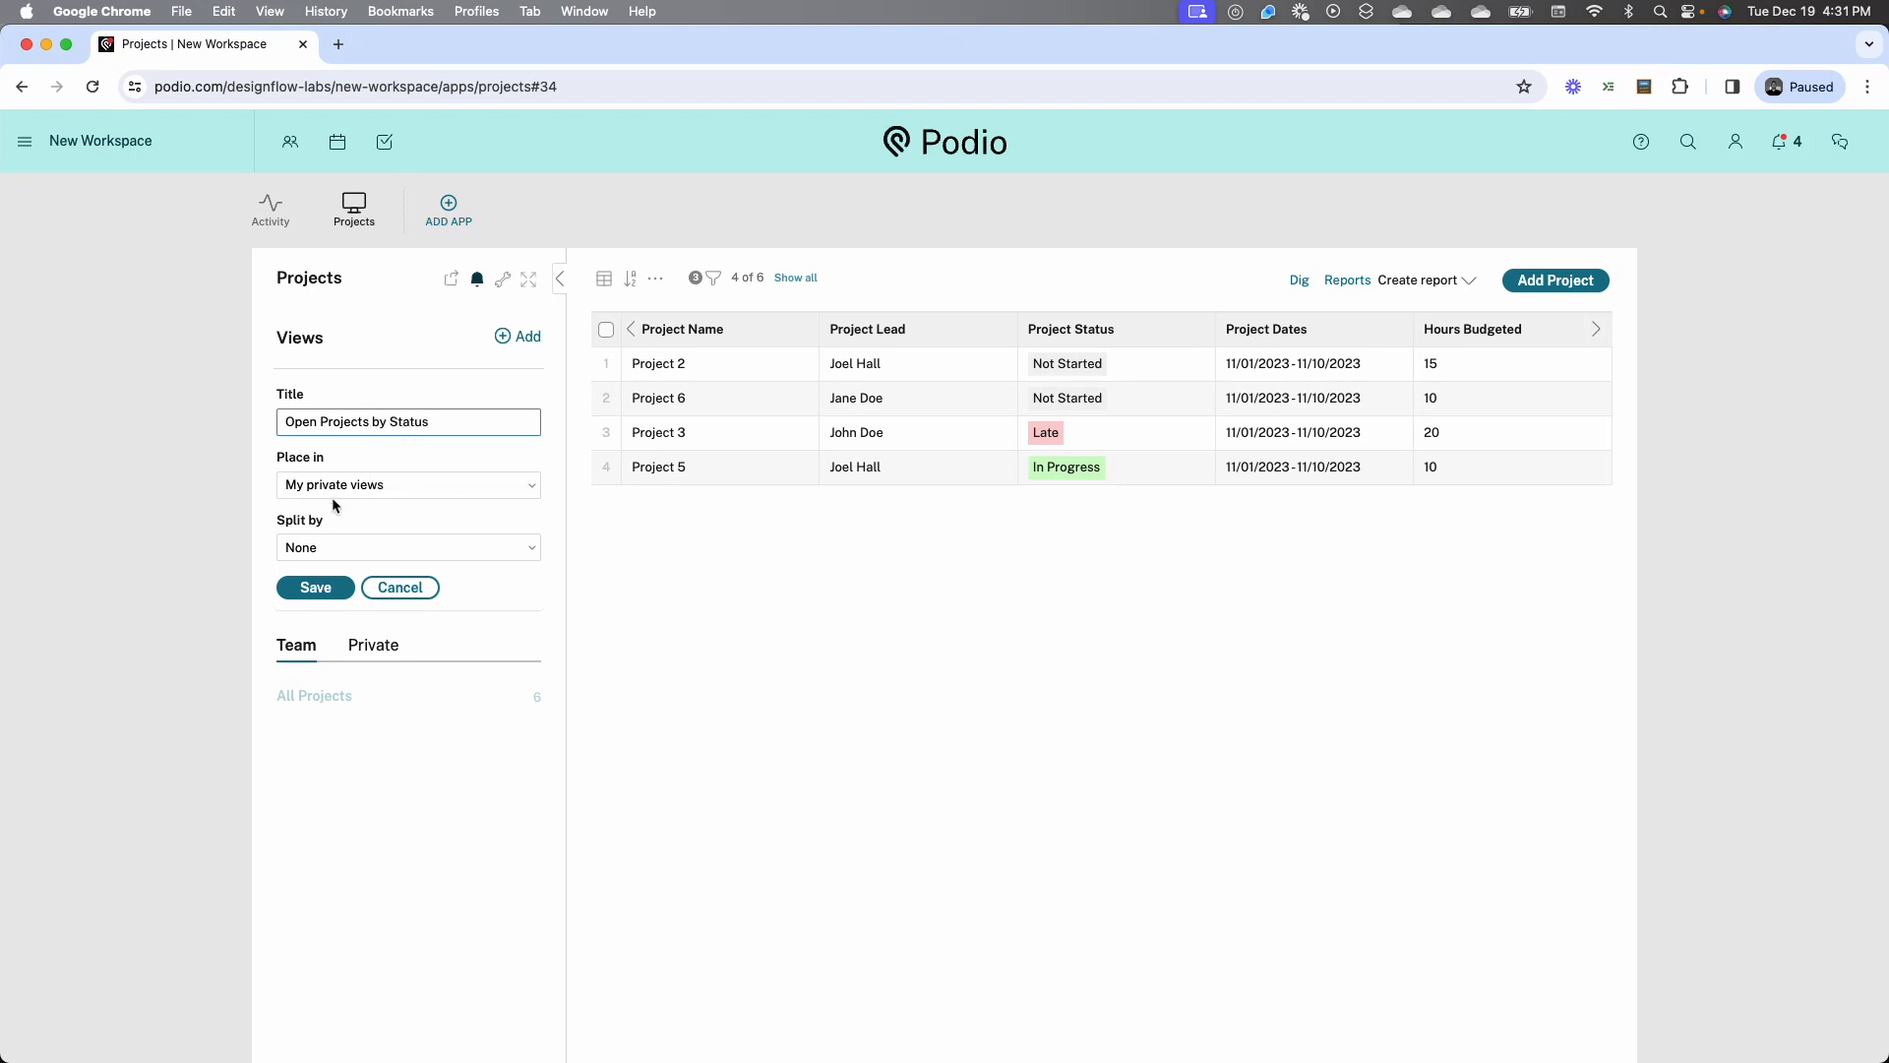
click(333, 487)
click(334, 510)
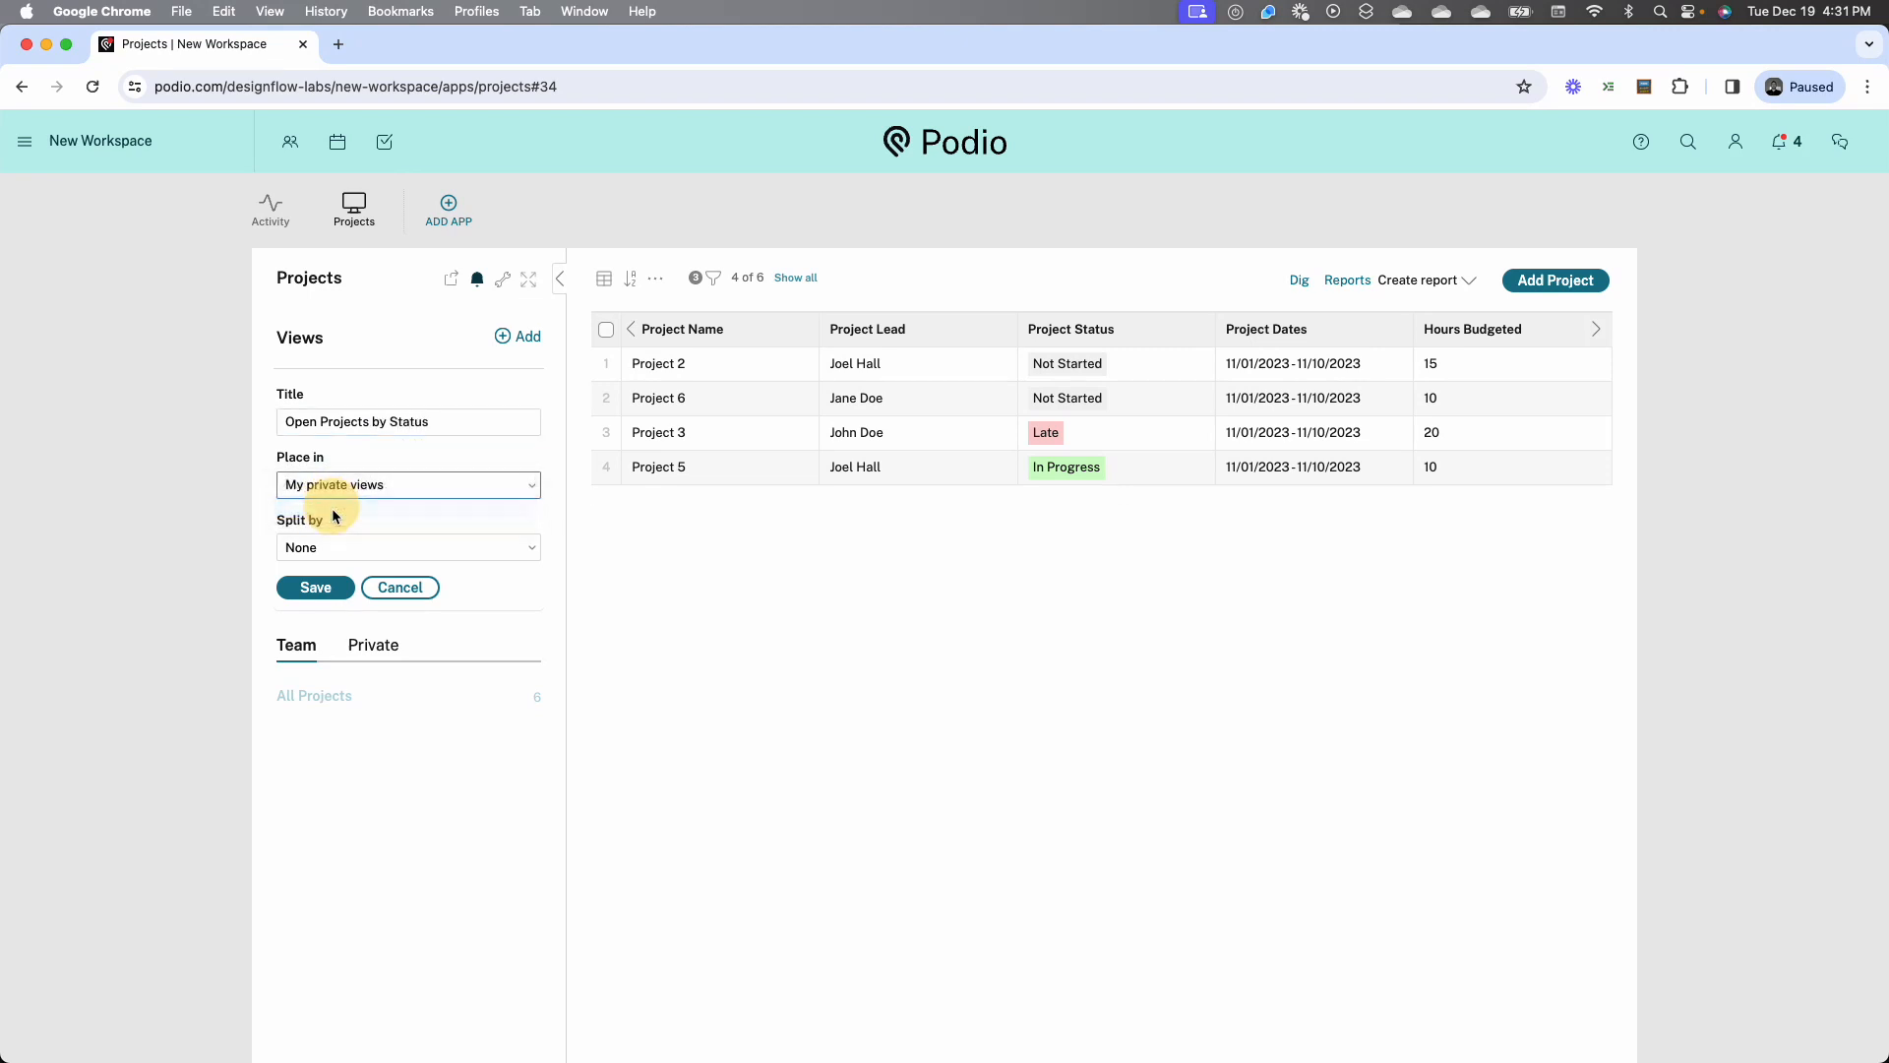
click(328, 543)
click(338, 612)
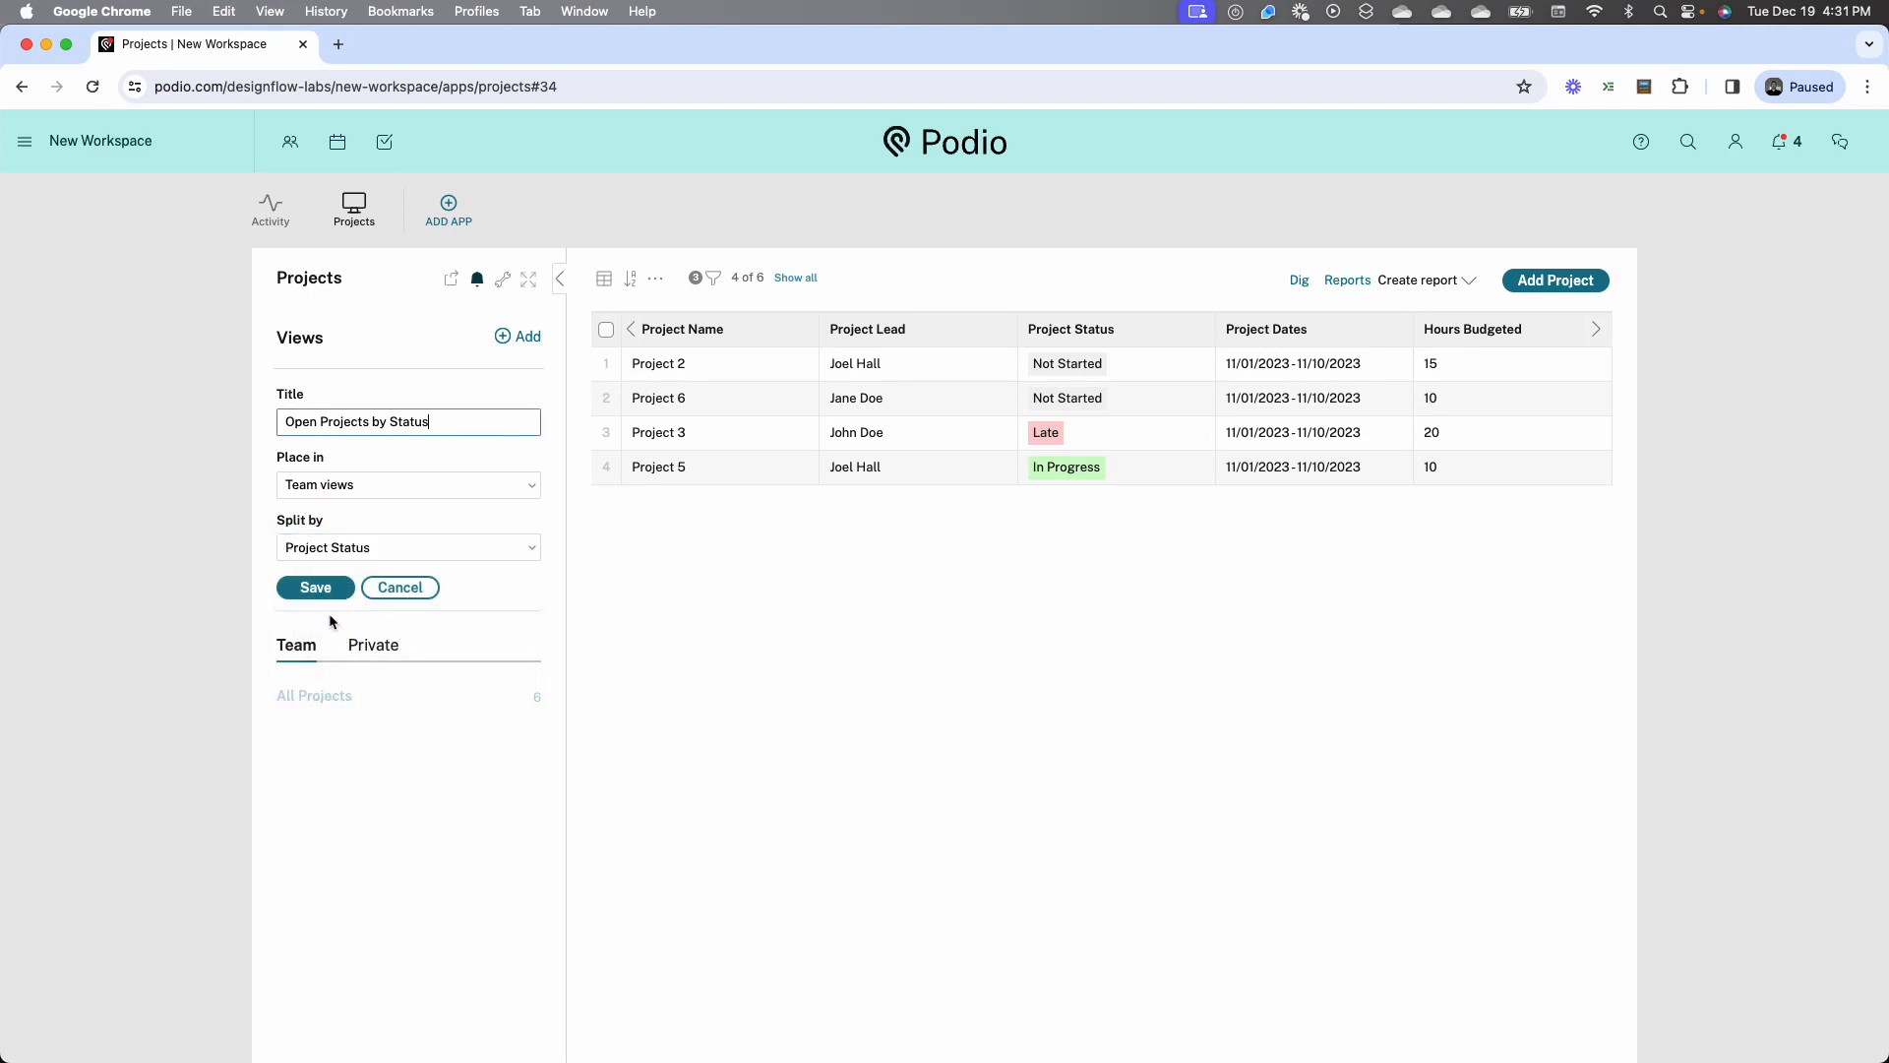
click(320, 589)
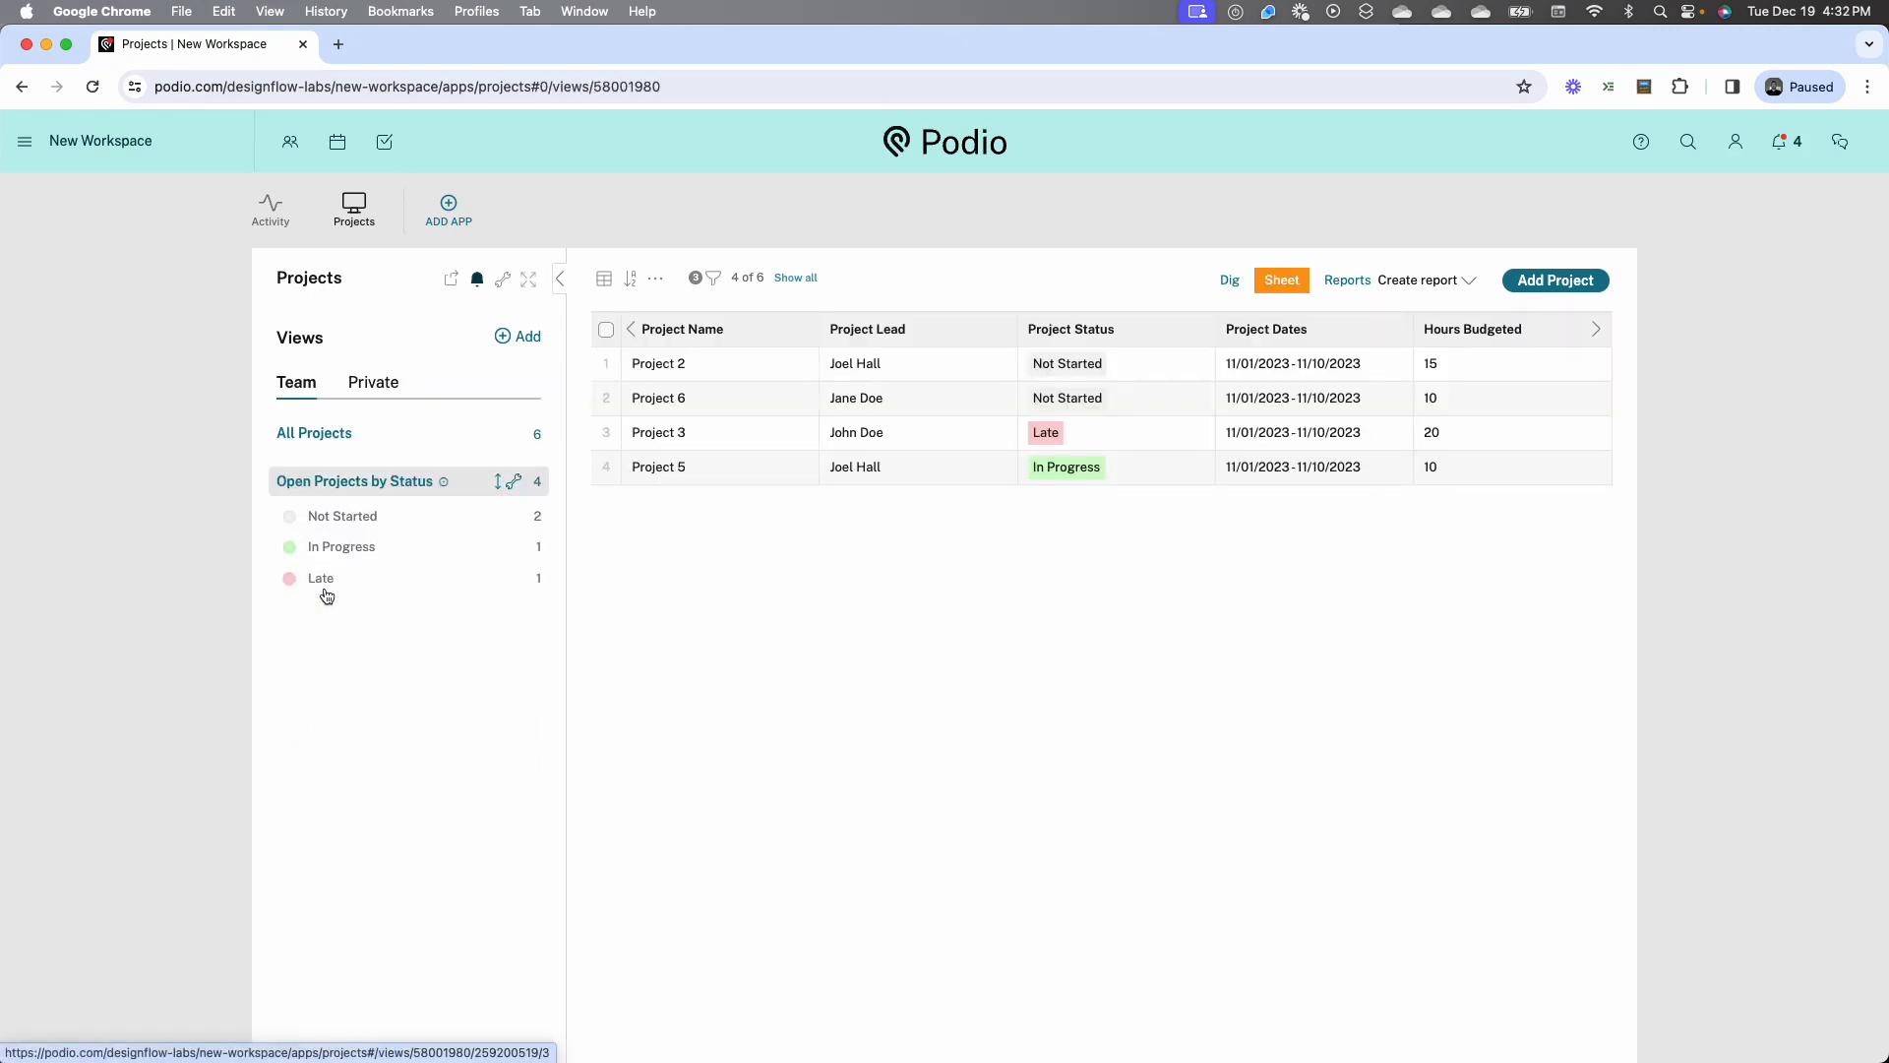
Check the Not Started and In Progress groups of the Open Projects by Status view, and look at Project 2's details
click(370, 519)
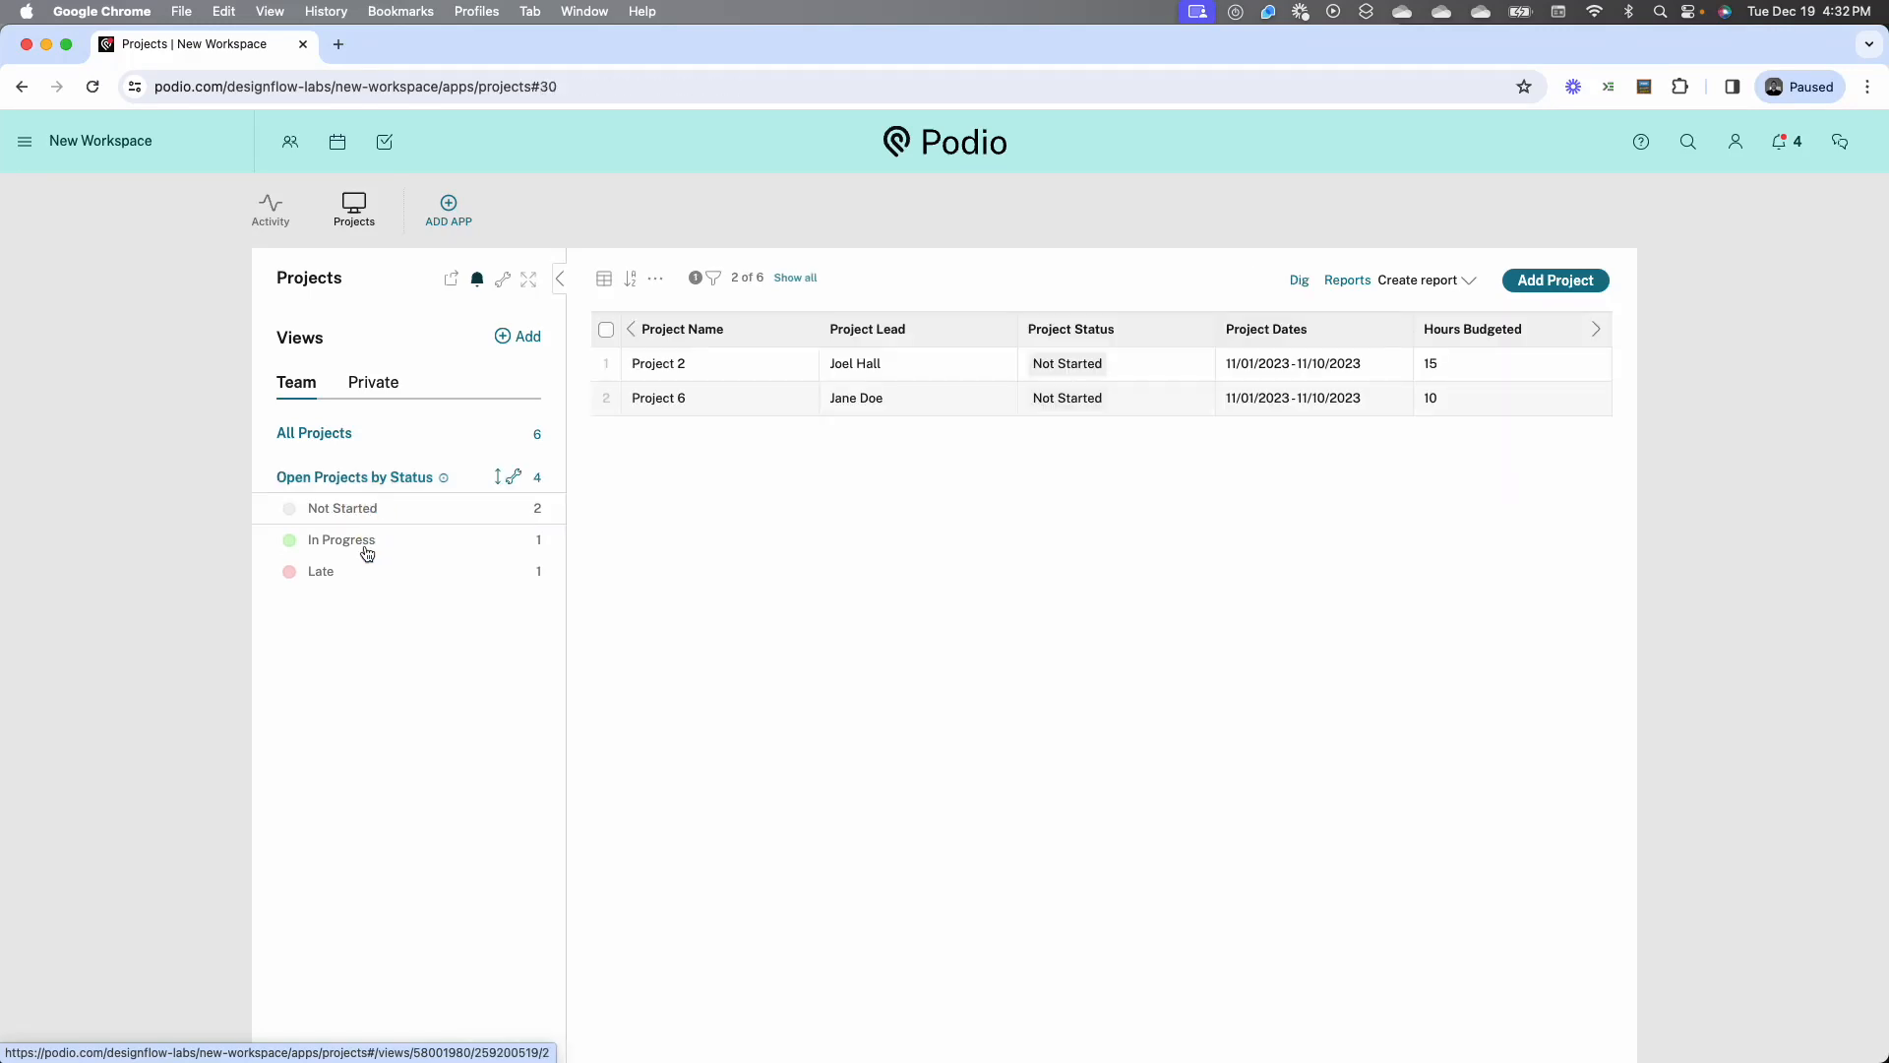
click(366, 549)
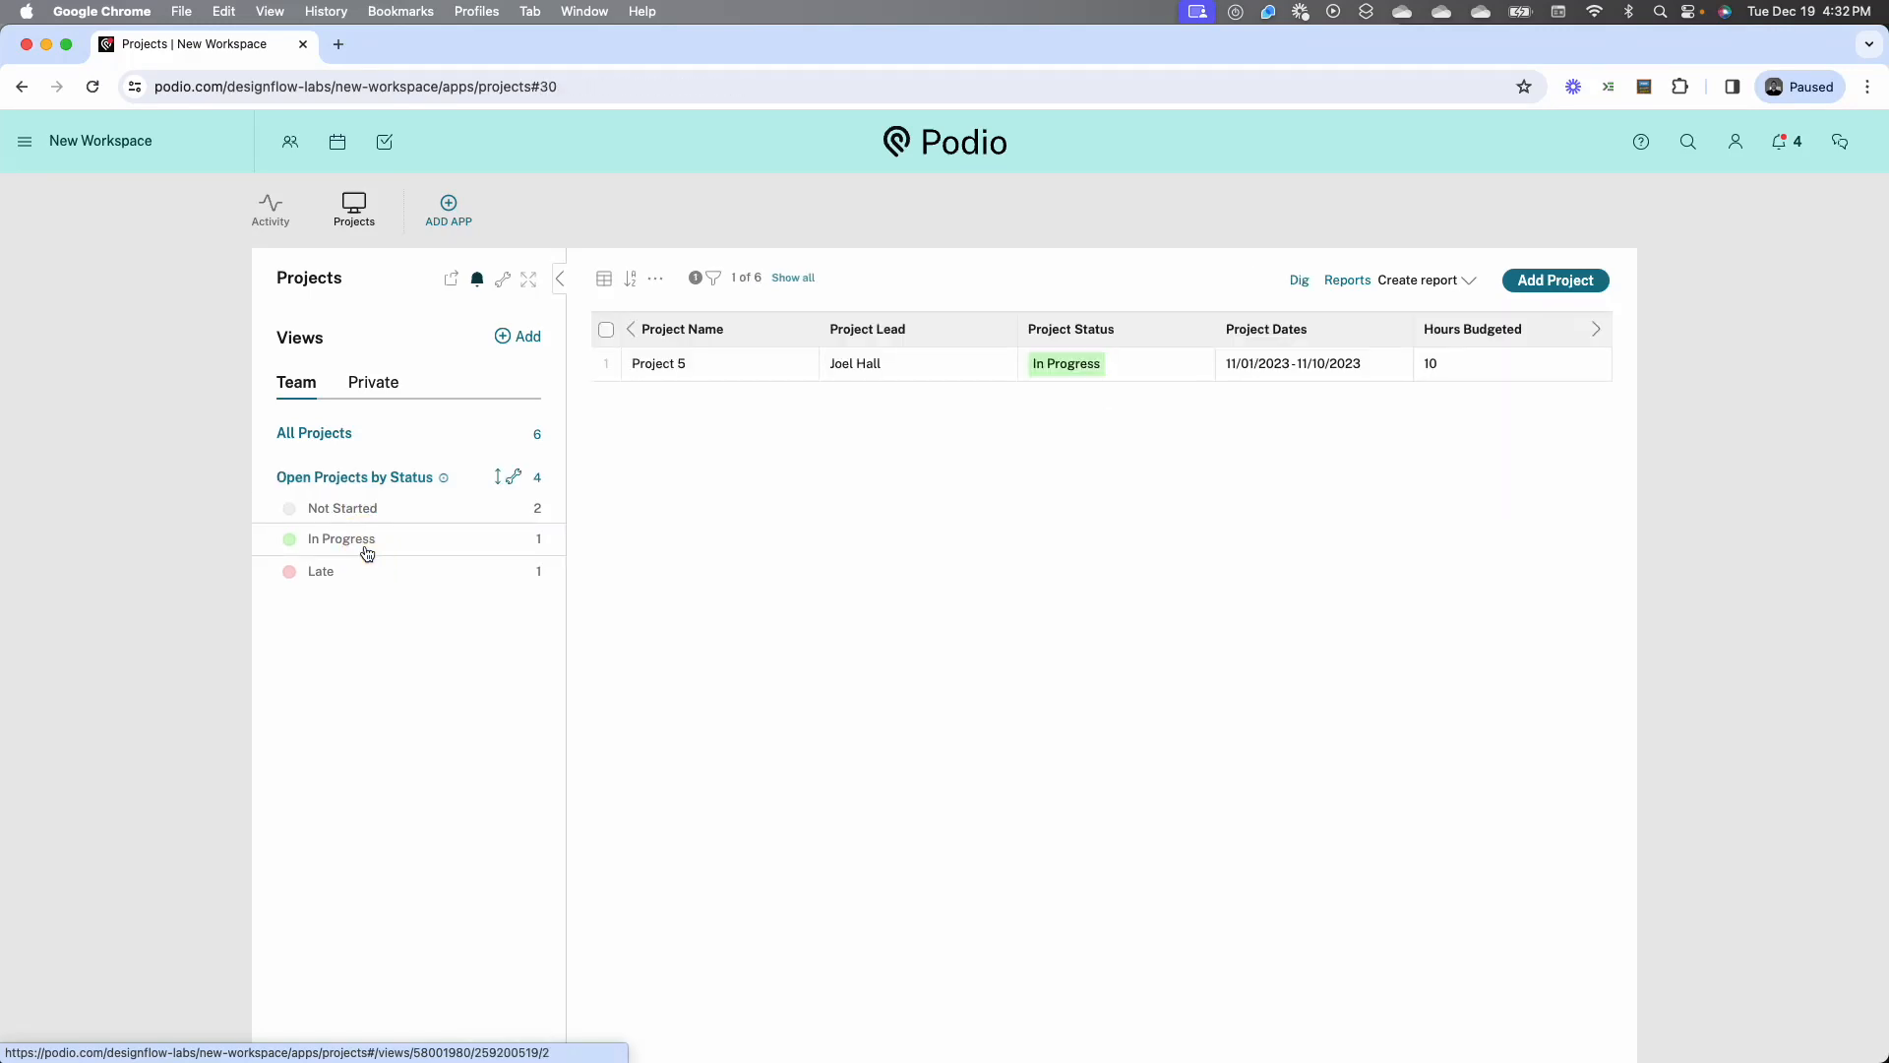
click(397, 480)
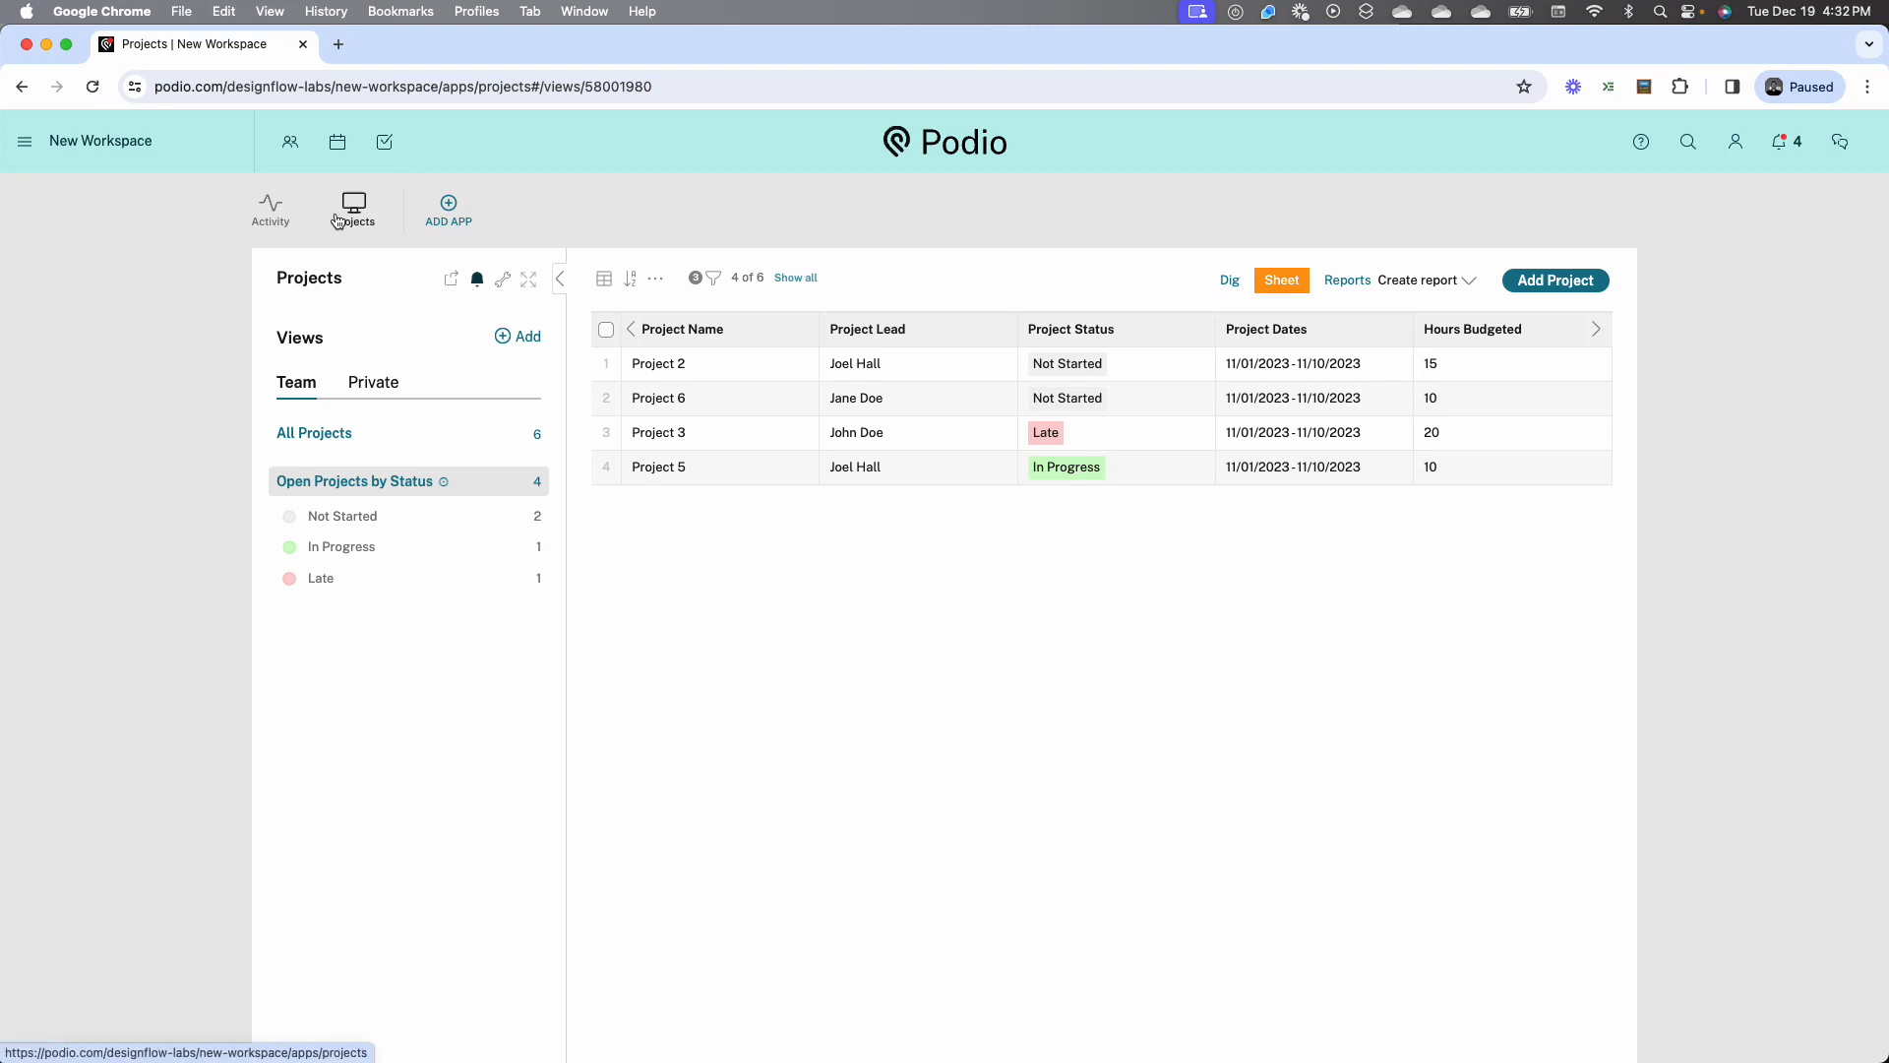
click(831, 370)
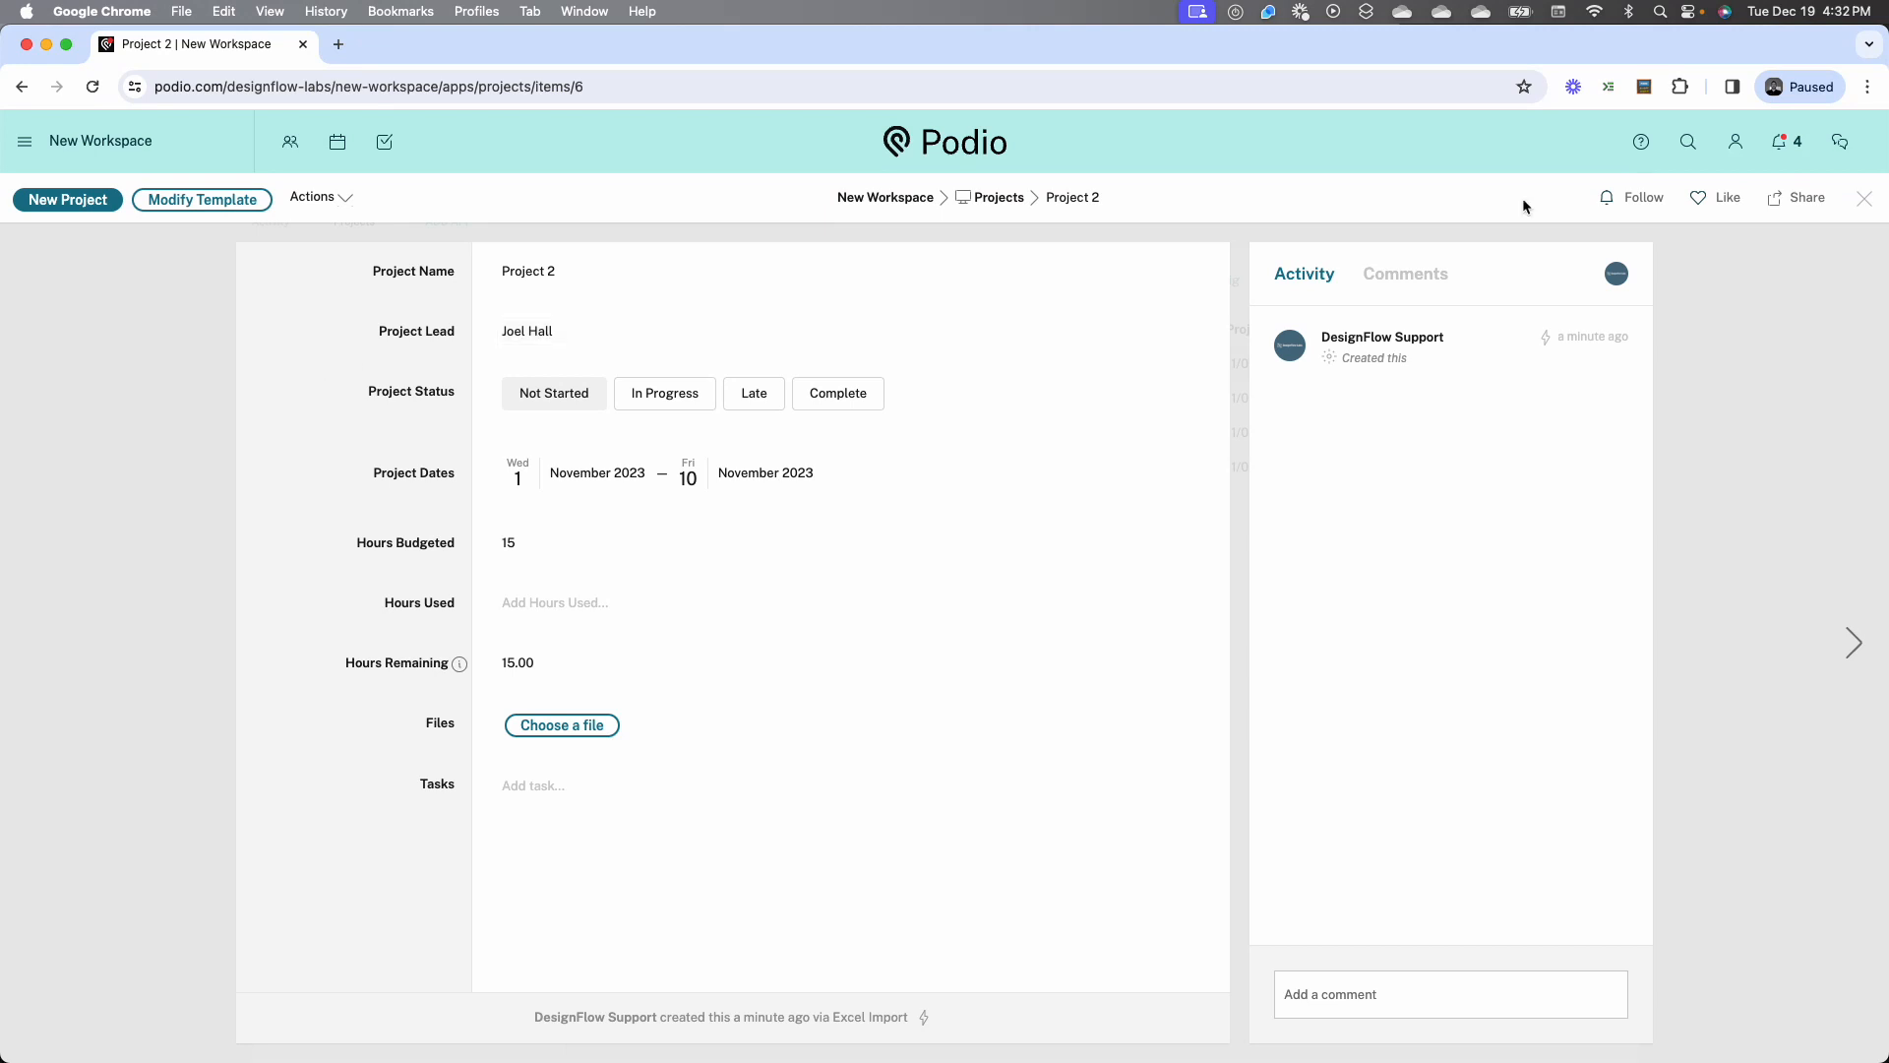
click(1864, 197)
Start creating a custom app named Project Staff with the item name Staff
click(452, 206)
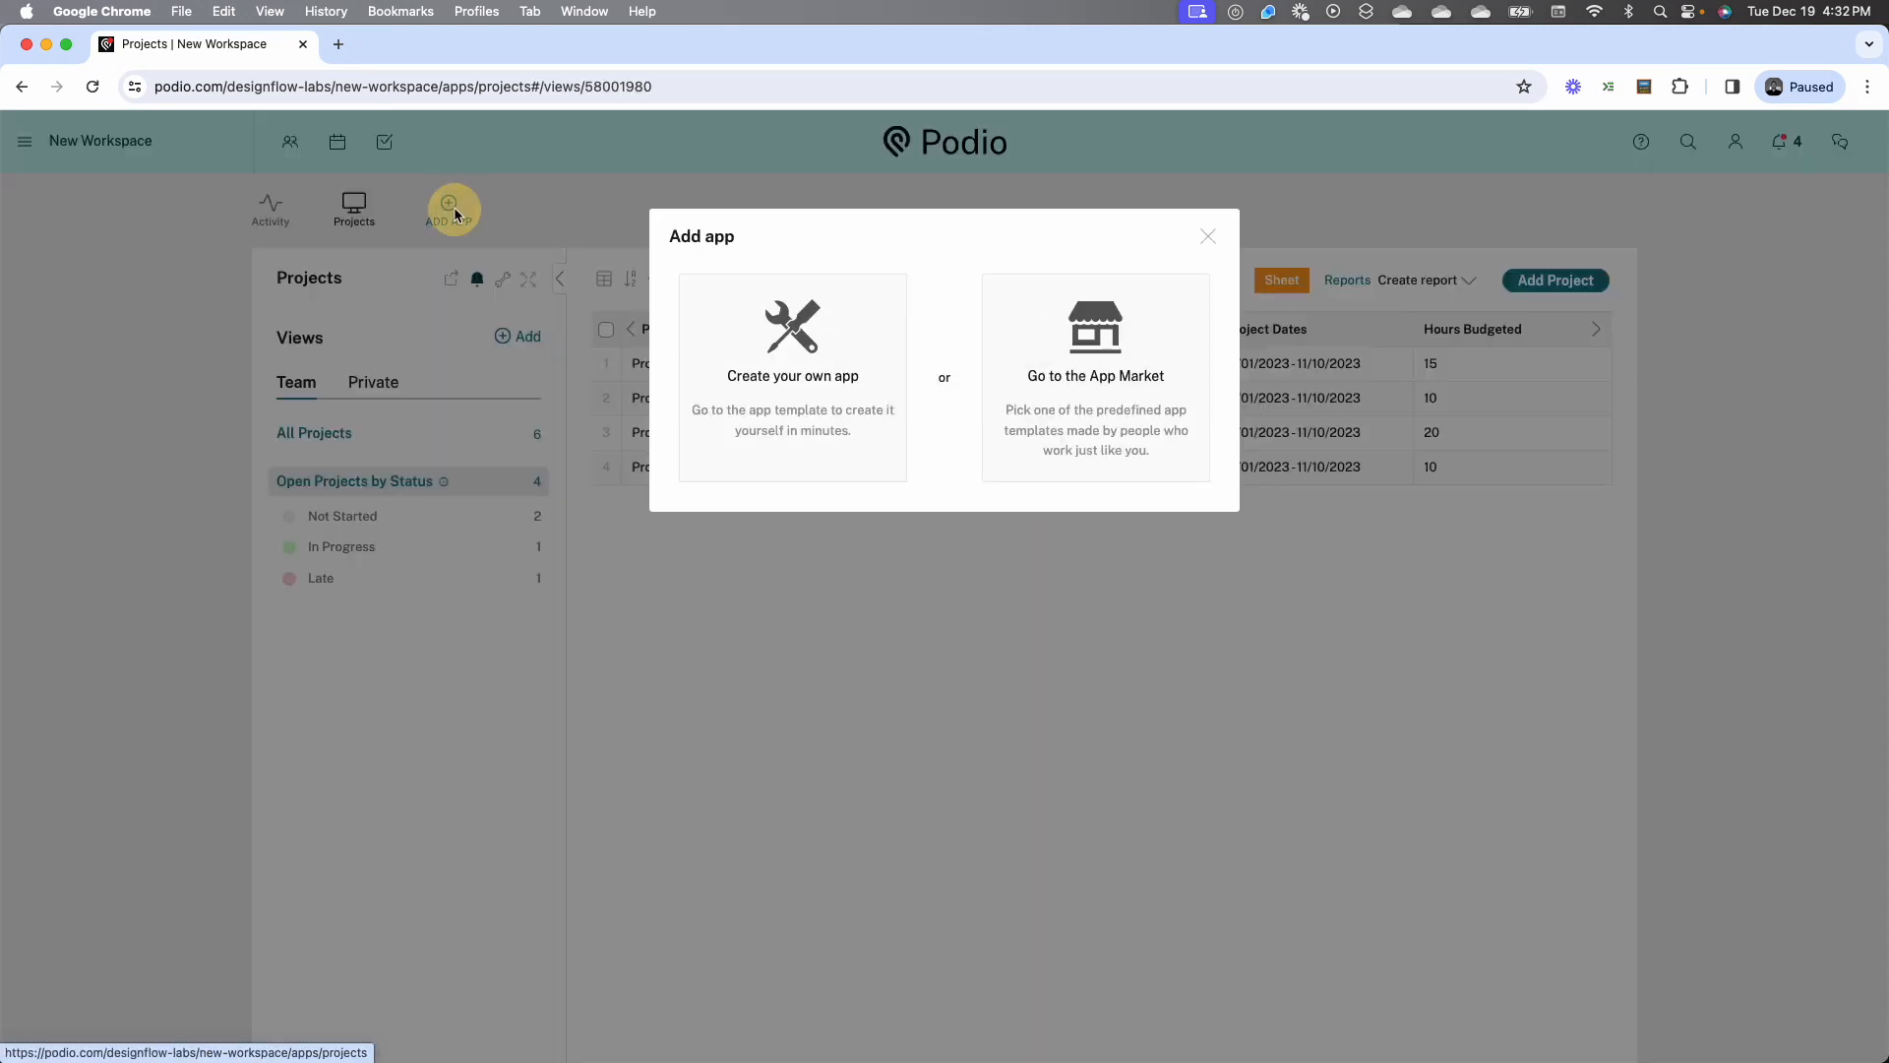
click(838, 330)
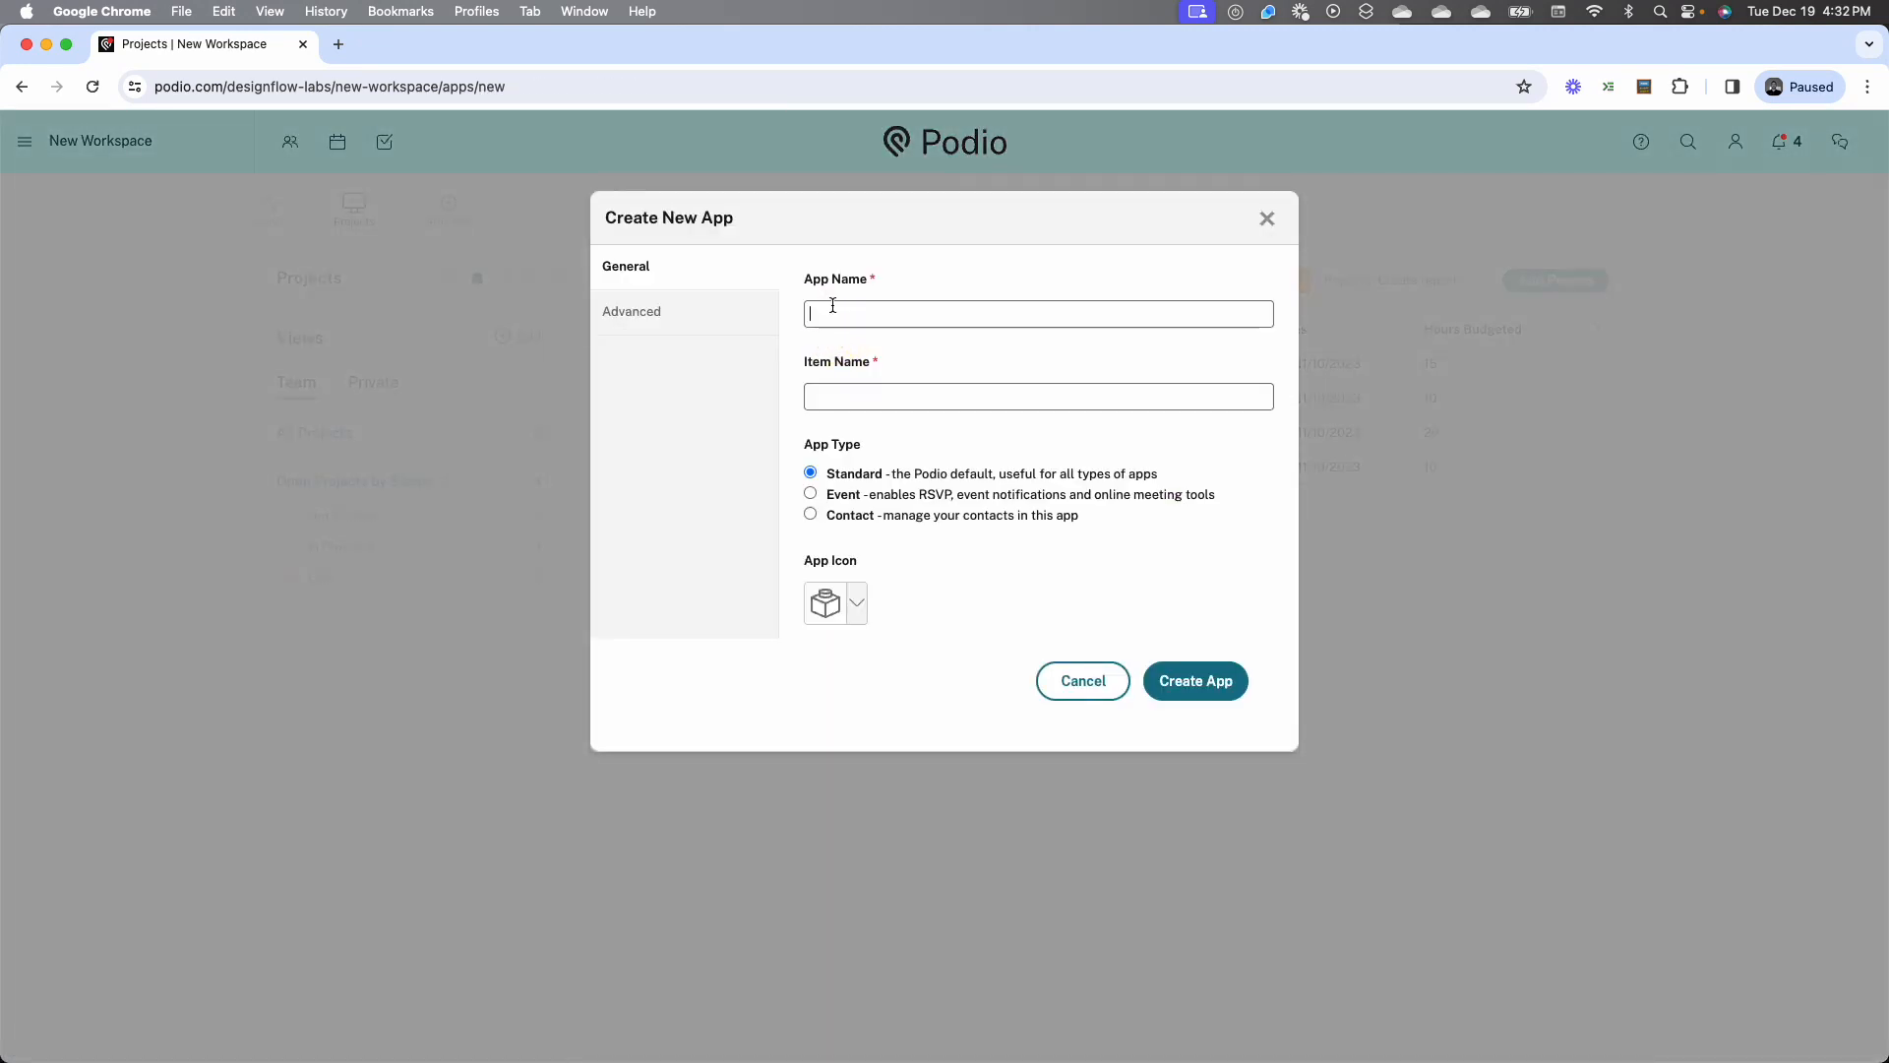
text(Project Staff)
click(866, 399)
text(Staff)
Find a two-person icon with the search term People, choose a standard layout and create the app
click(853, 598)
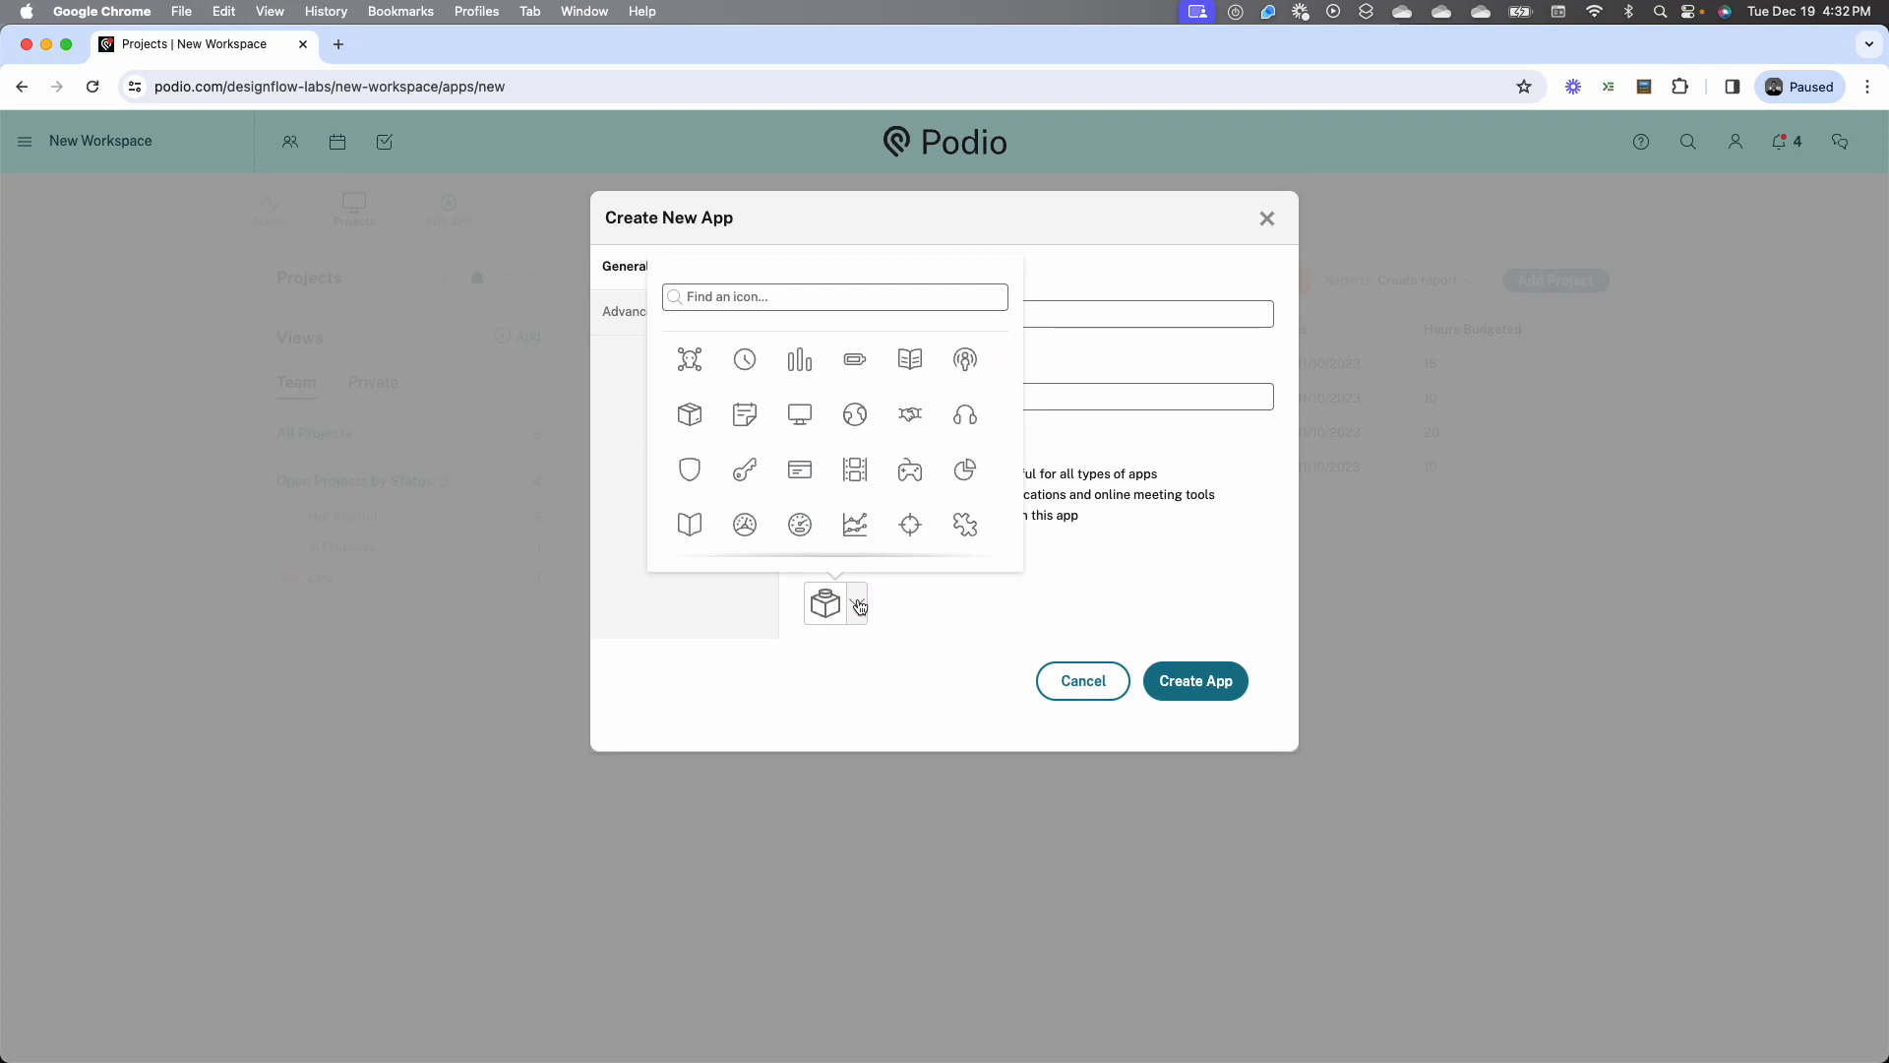
text(People)
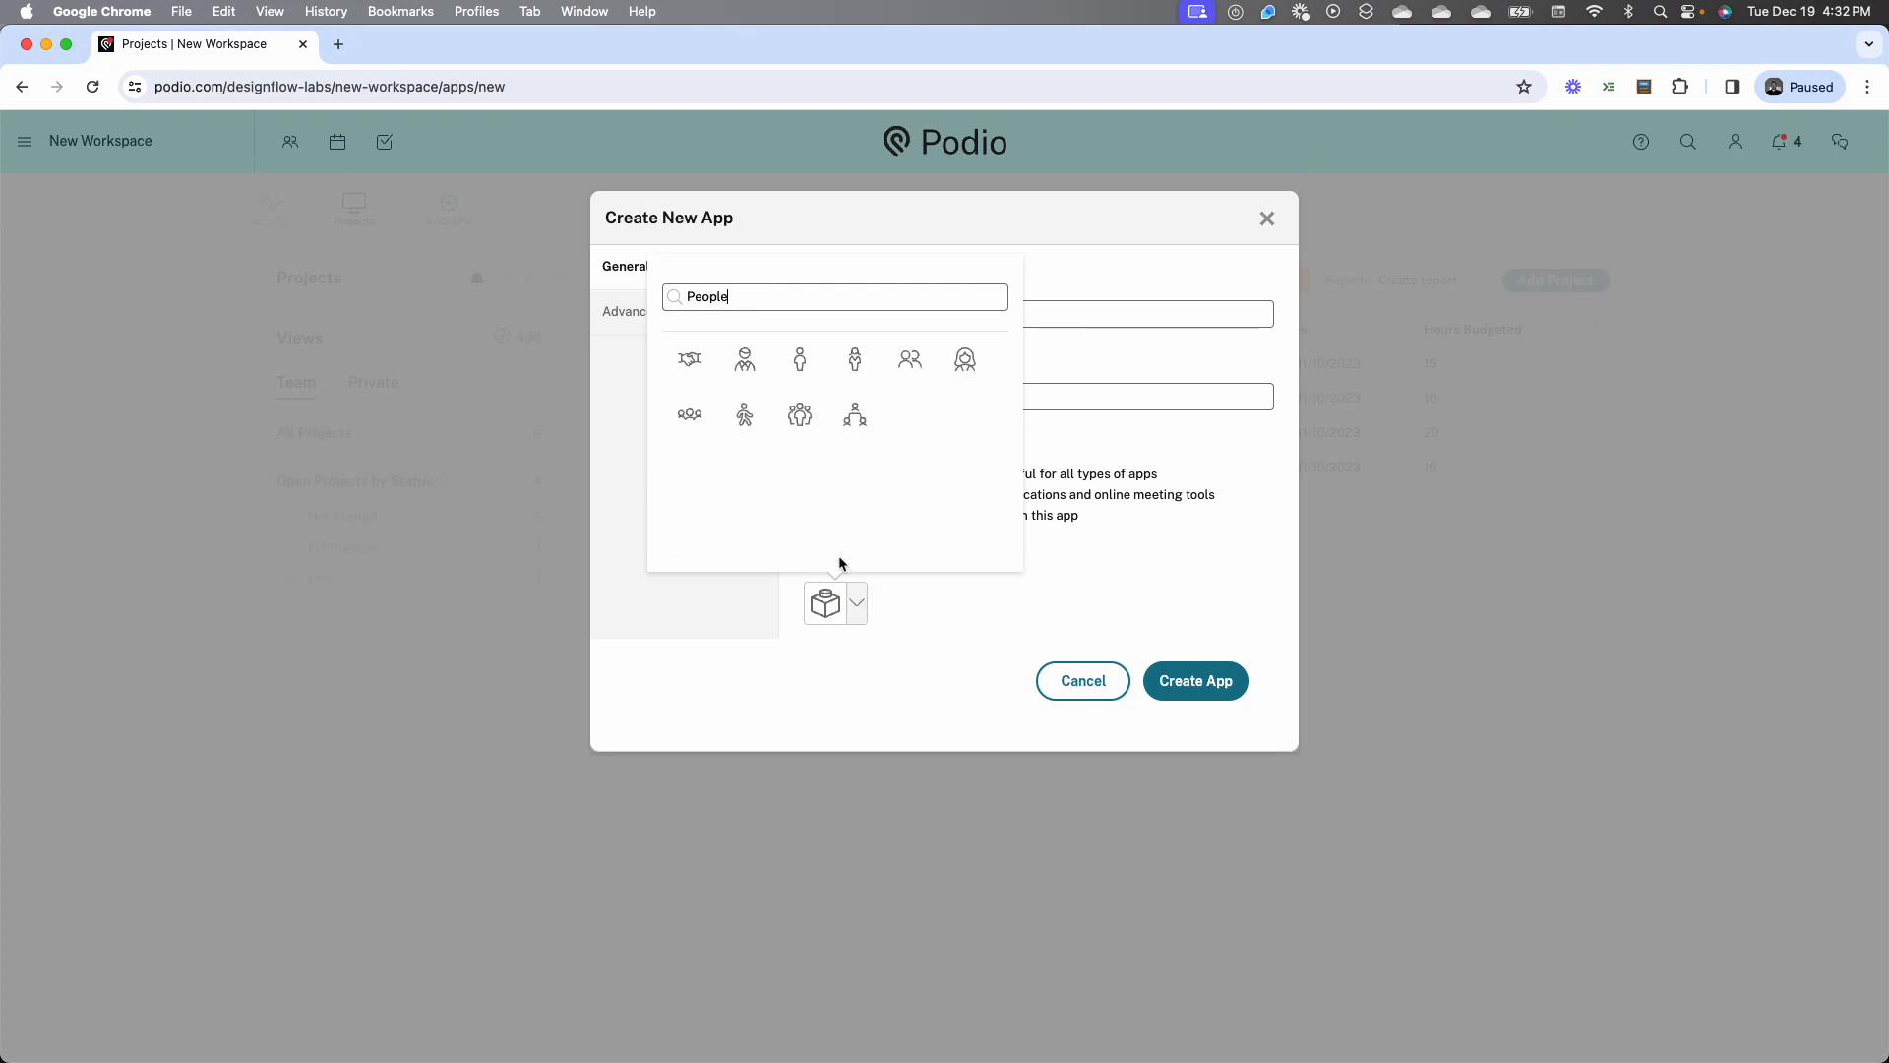
click(913, 361)
scroll(1046, 581, down, 2)
click(876, 560)
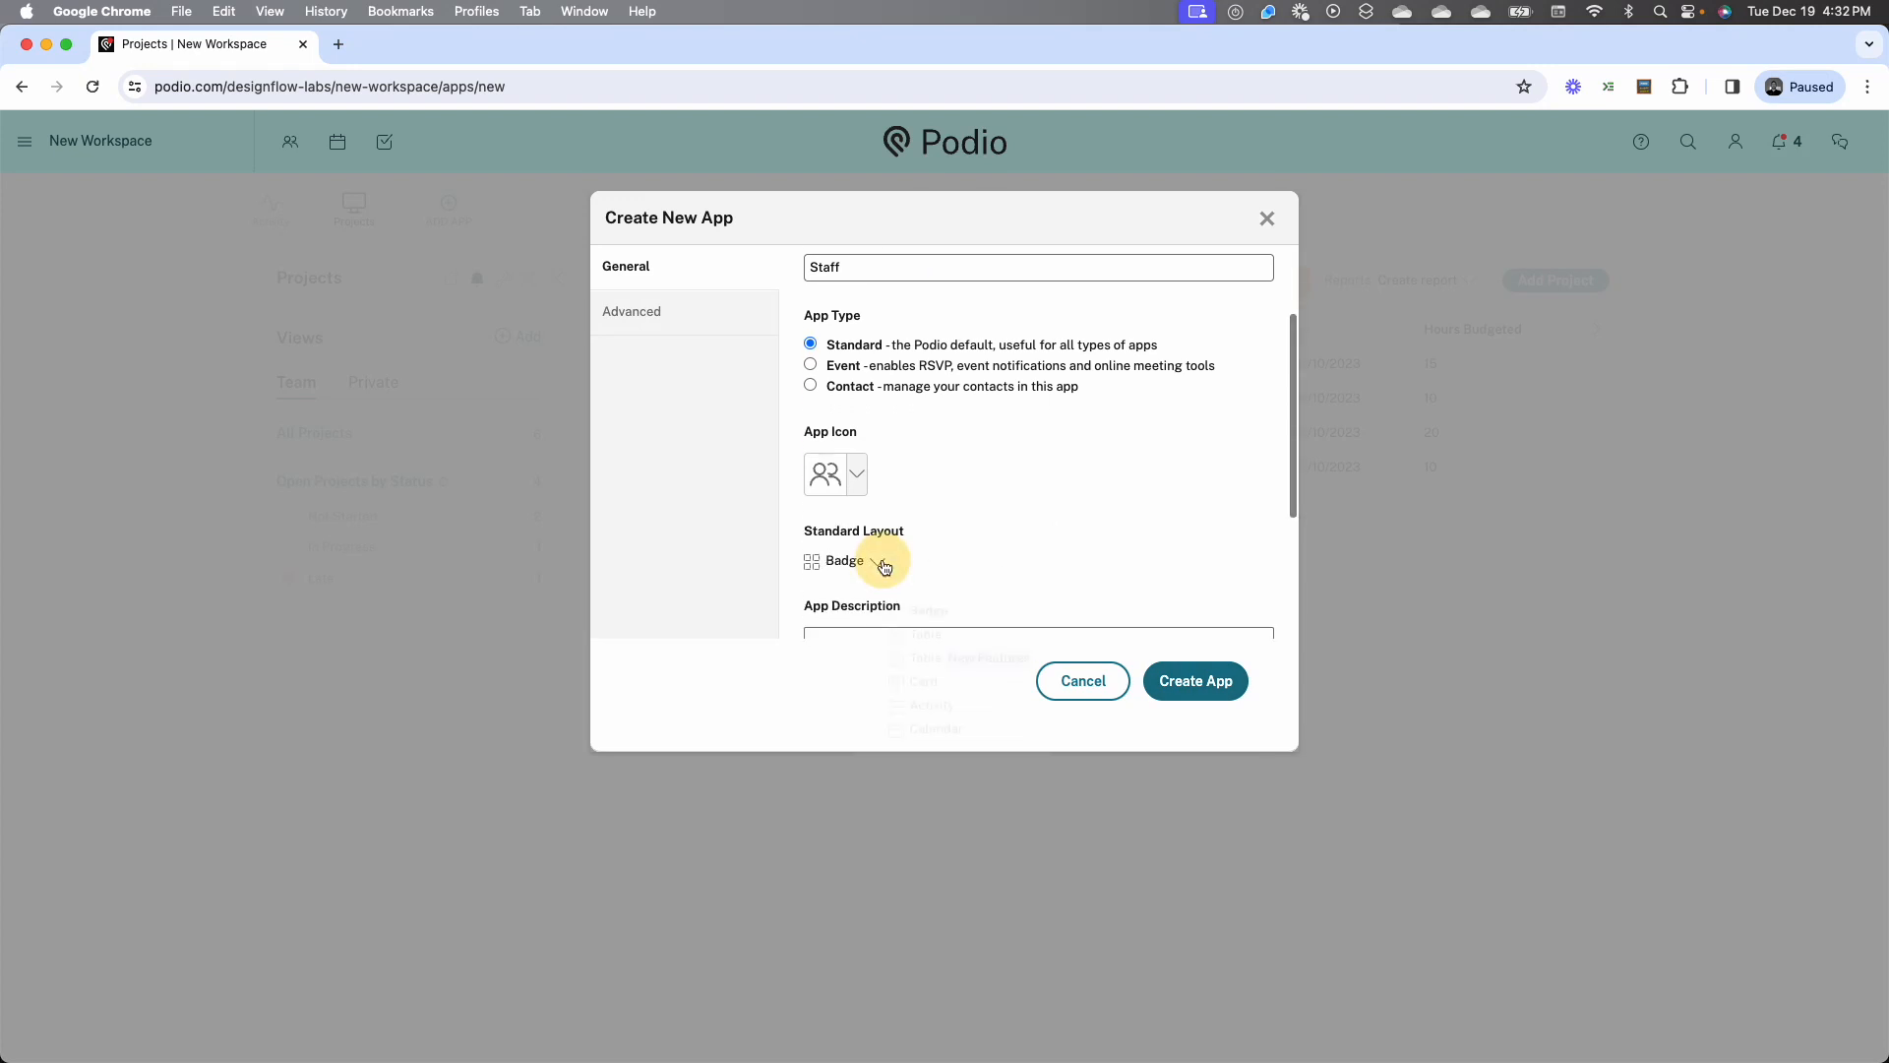
click(879, 631)
click(1206, 677)
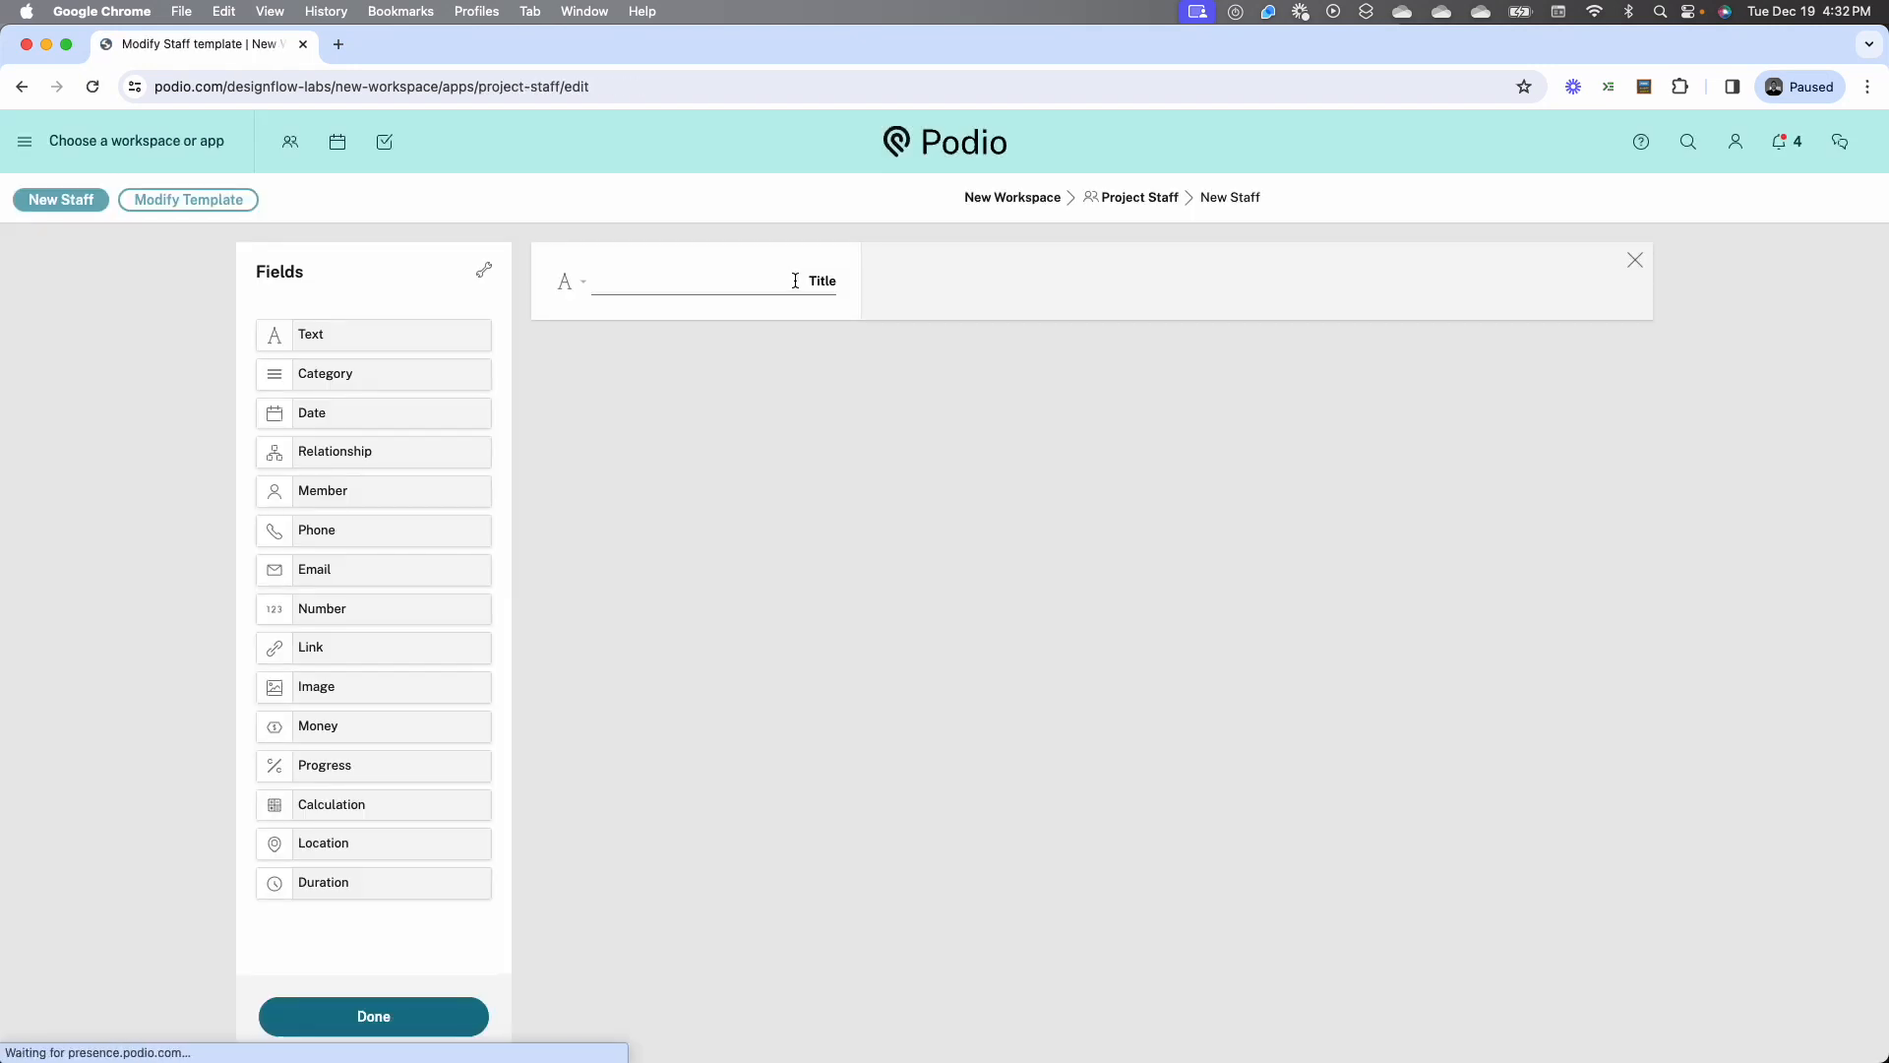
Label the title field Name and add Email, Phone and Location fields below it
click(795, 279)
text(Name)
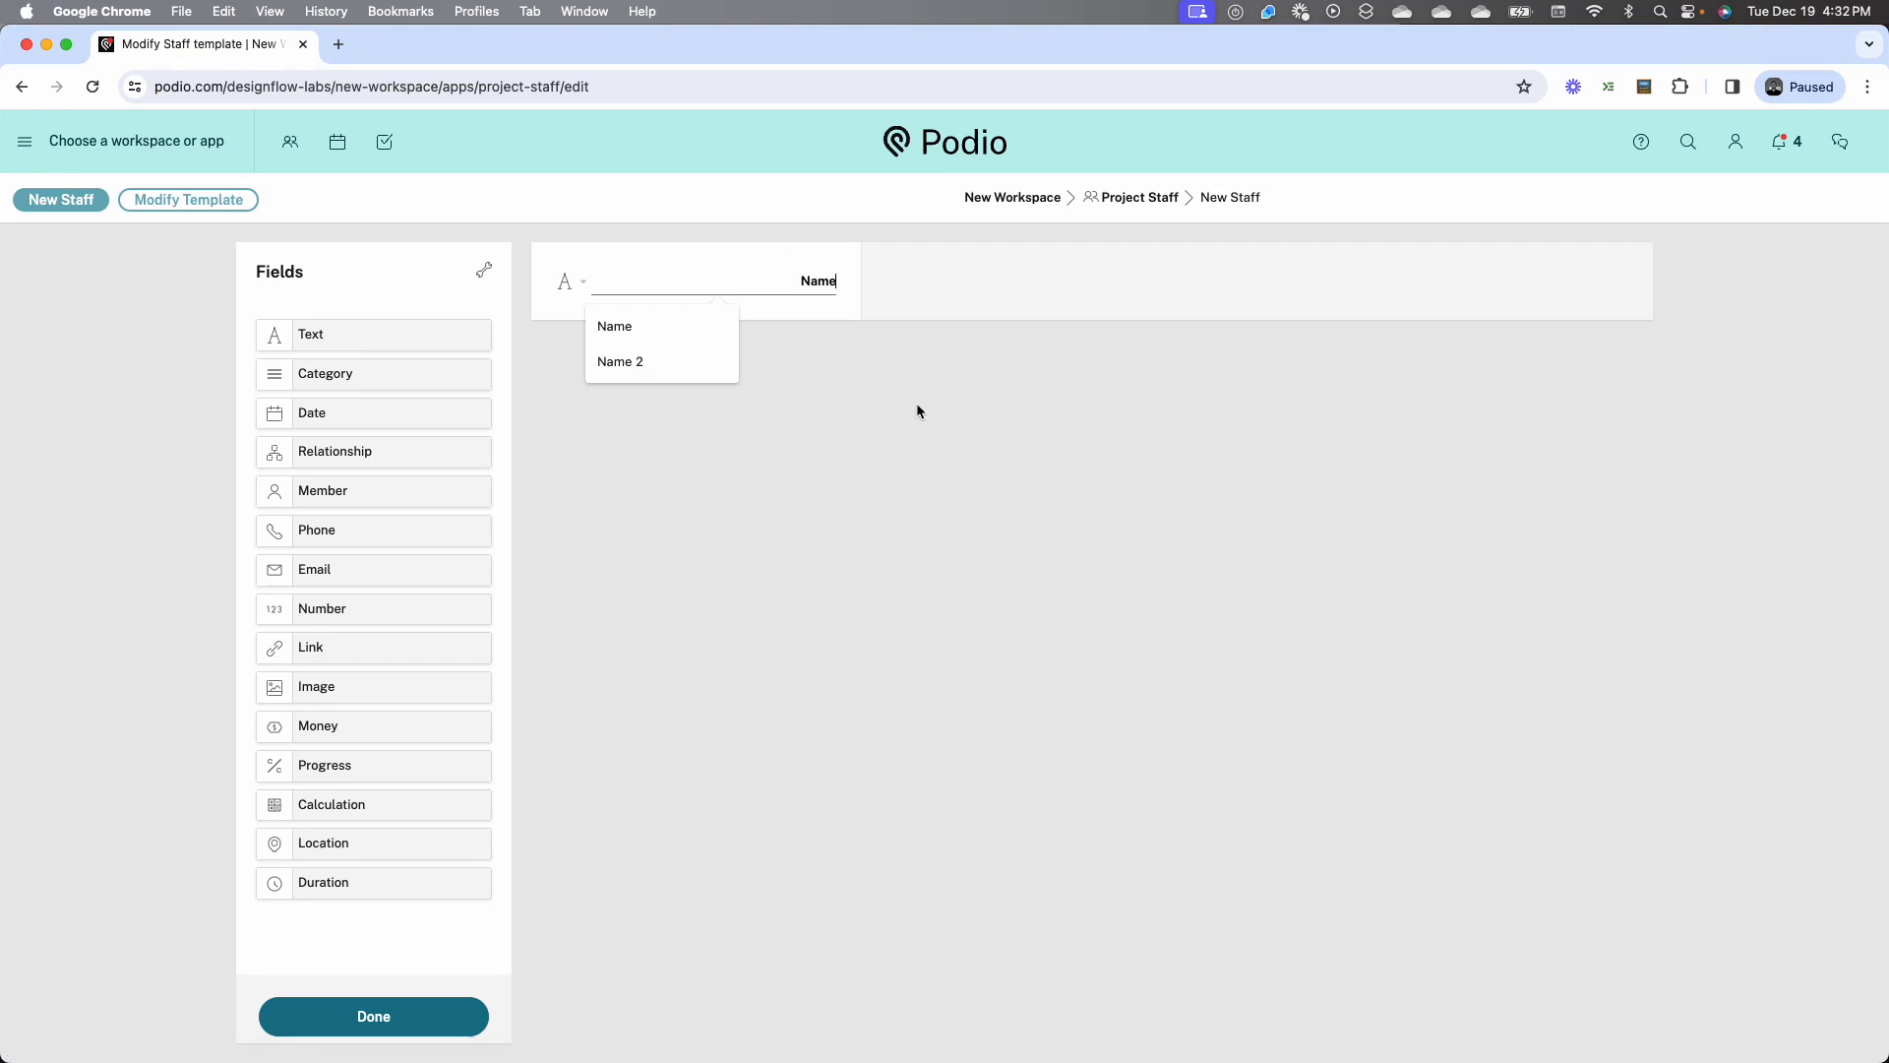
click(907, 409)
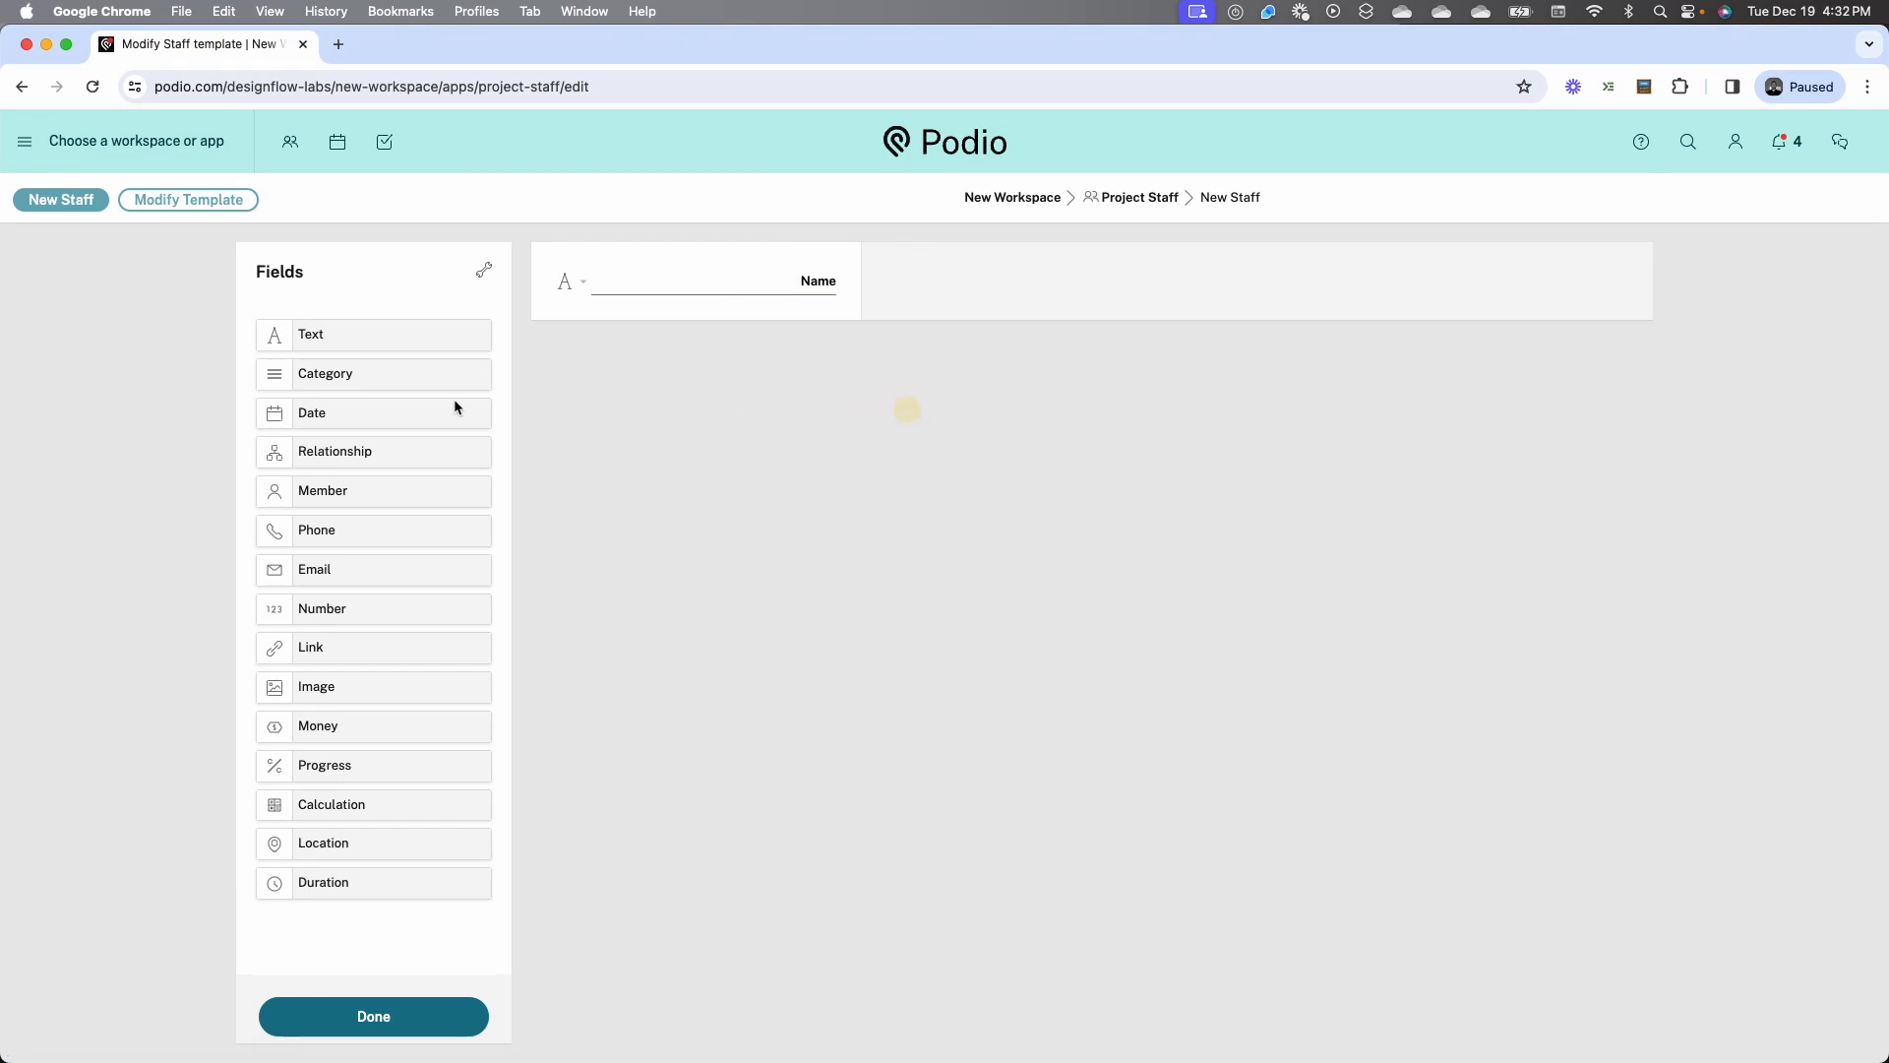
drag(337, 567, 698, 357)
drag(413, 527, 630, 457)
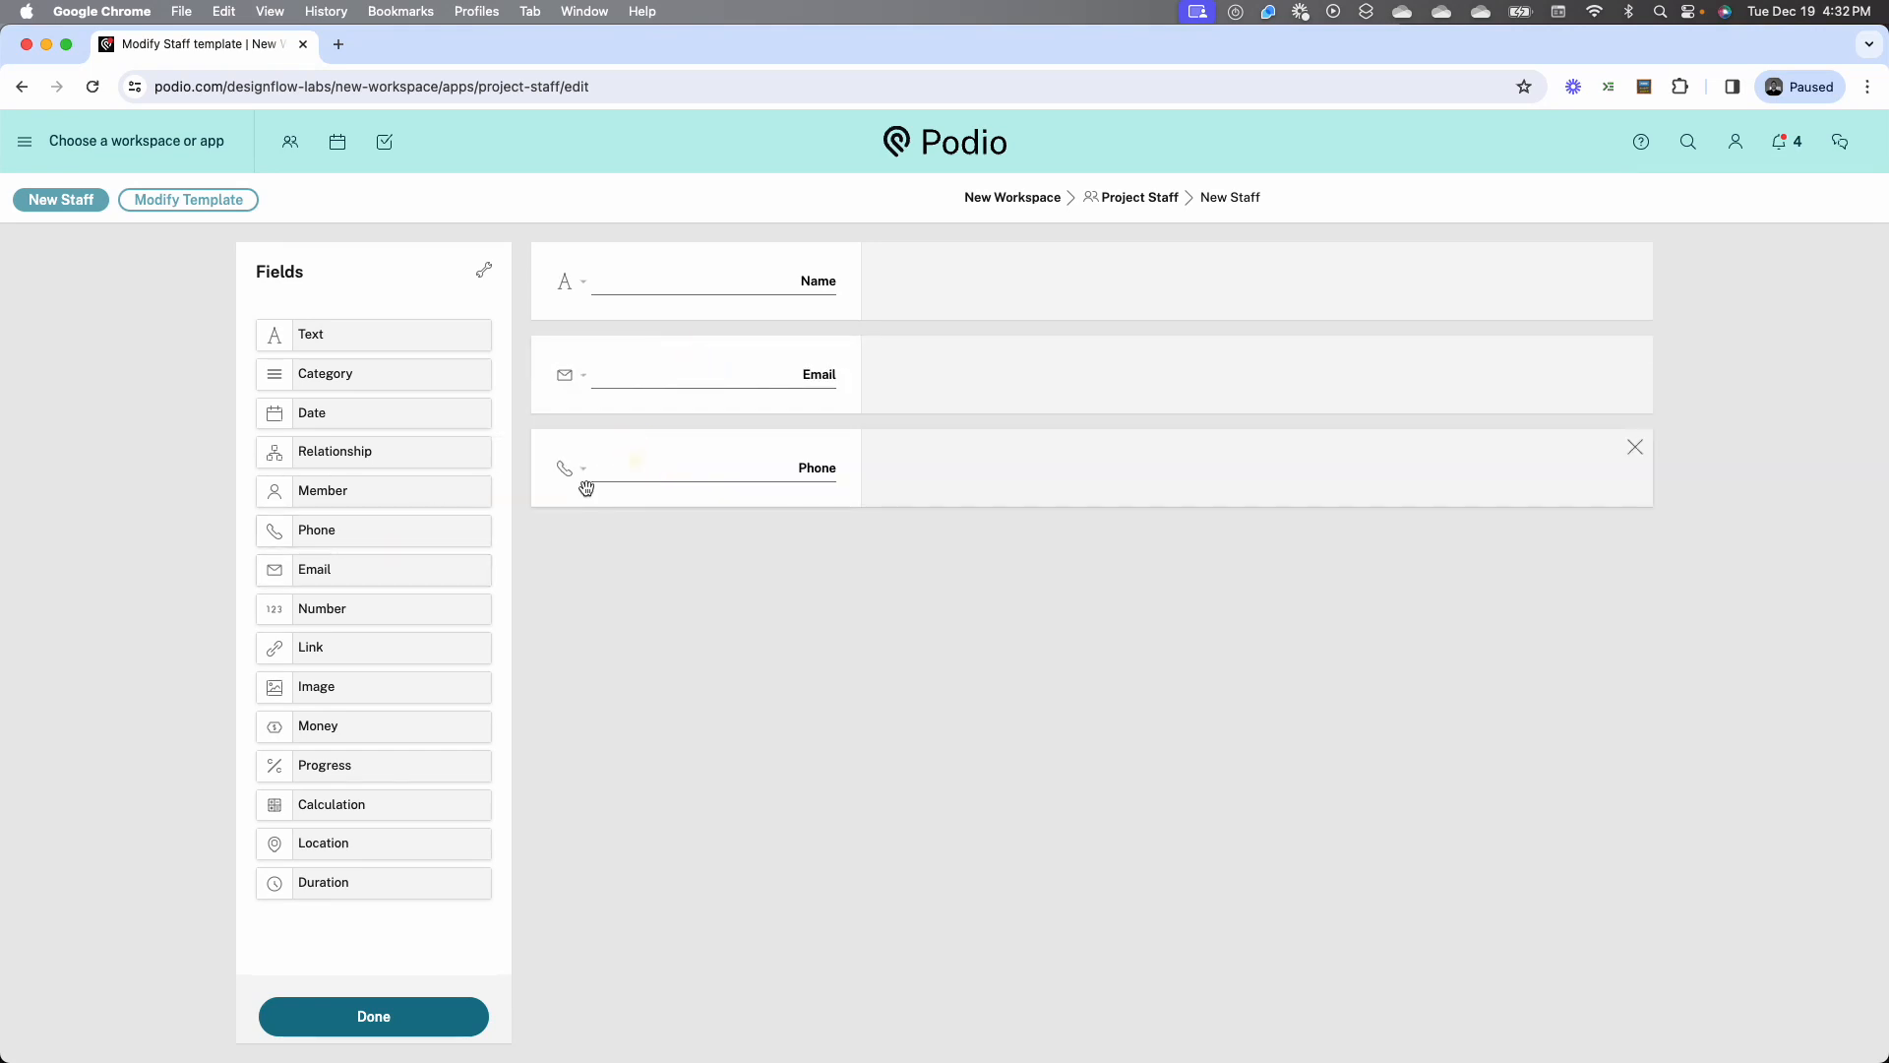
drag(371, 839, 626, 580)
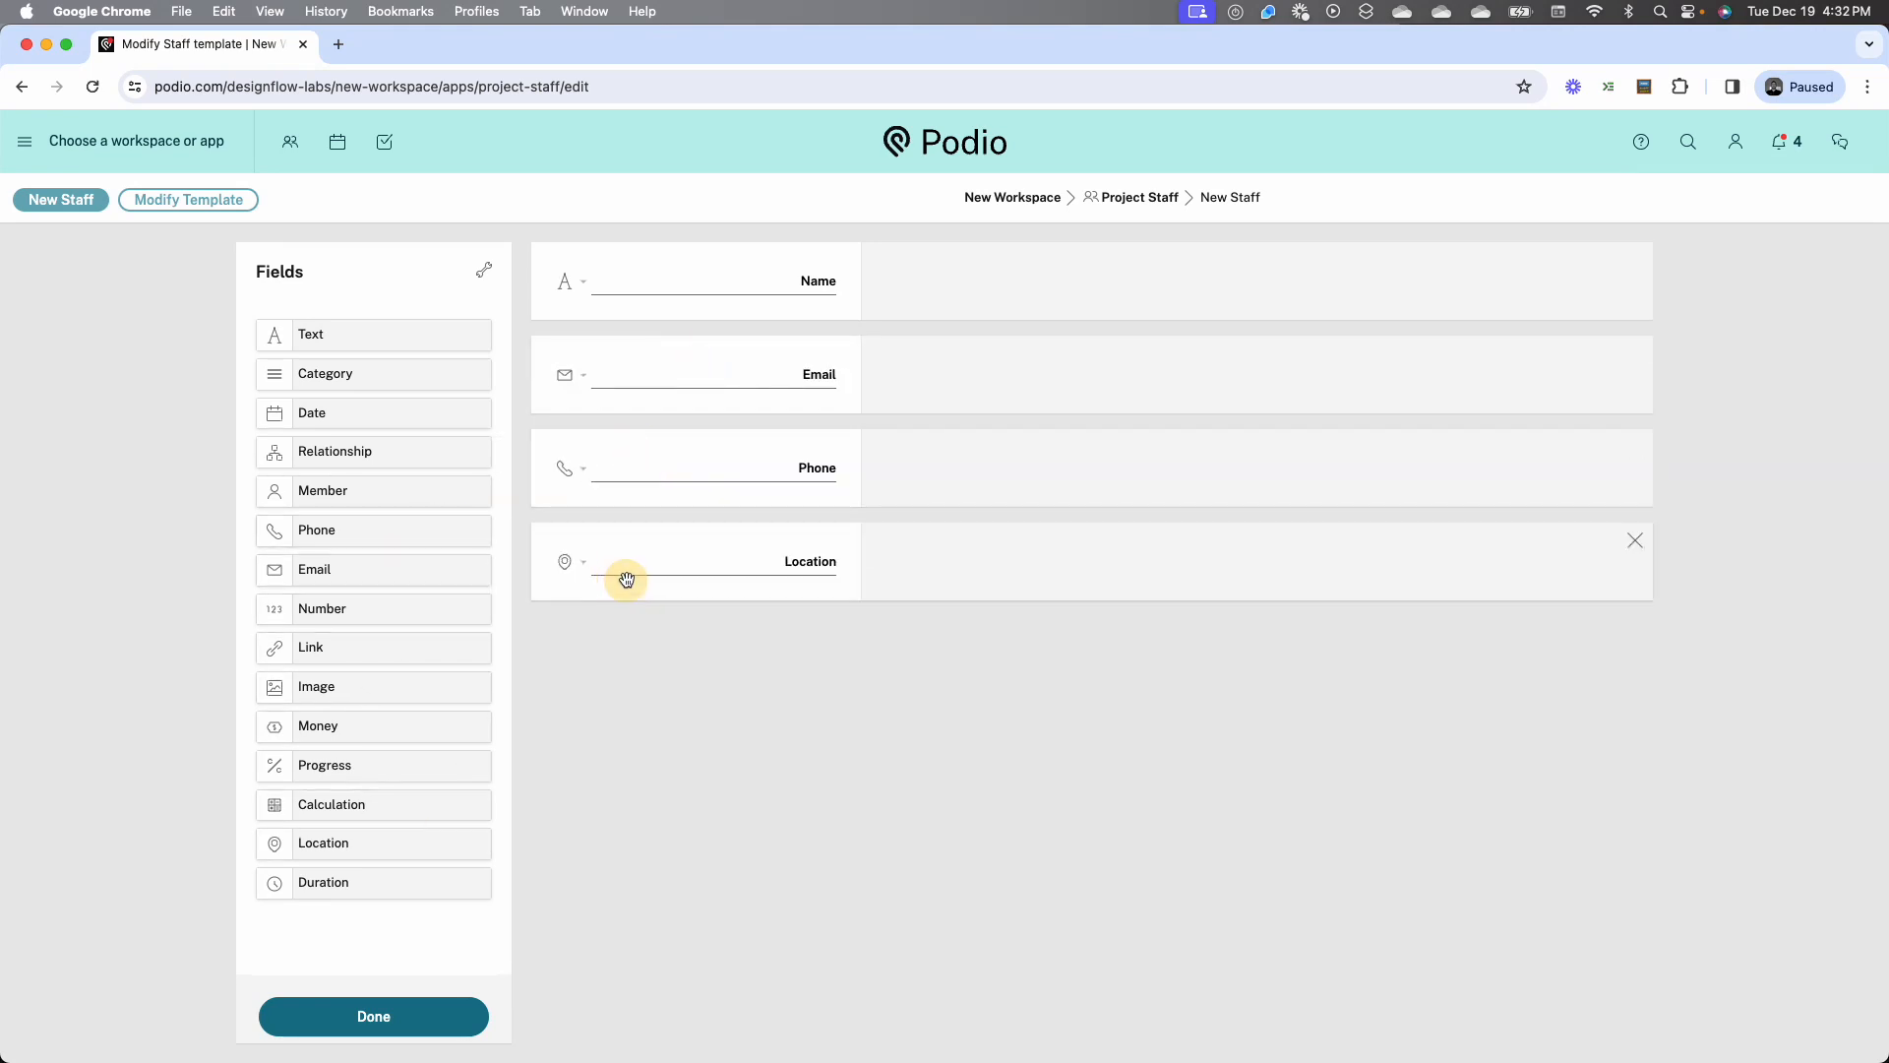
Rename the four template fields Staff Name, Staff Email, Staff Phone and Staff Location, and finish editing the template
click(817, 281)
text(Staff)
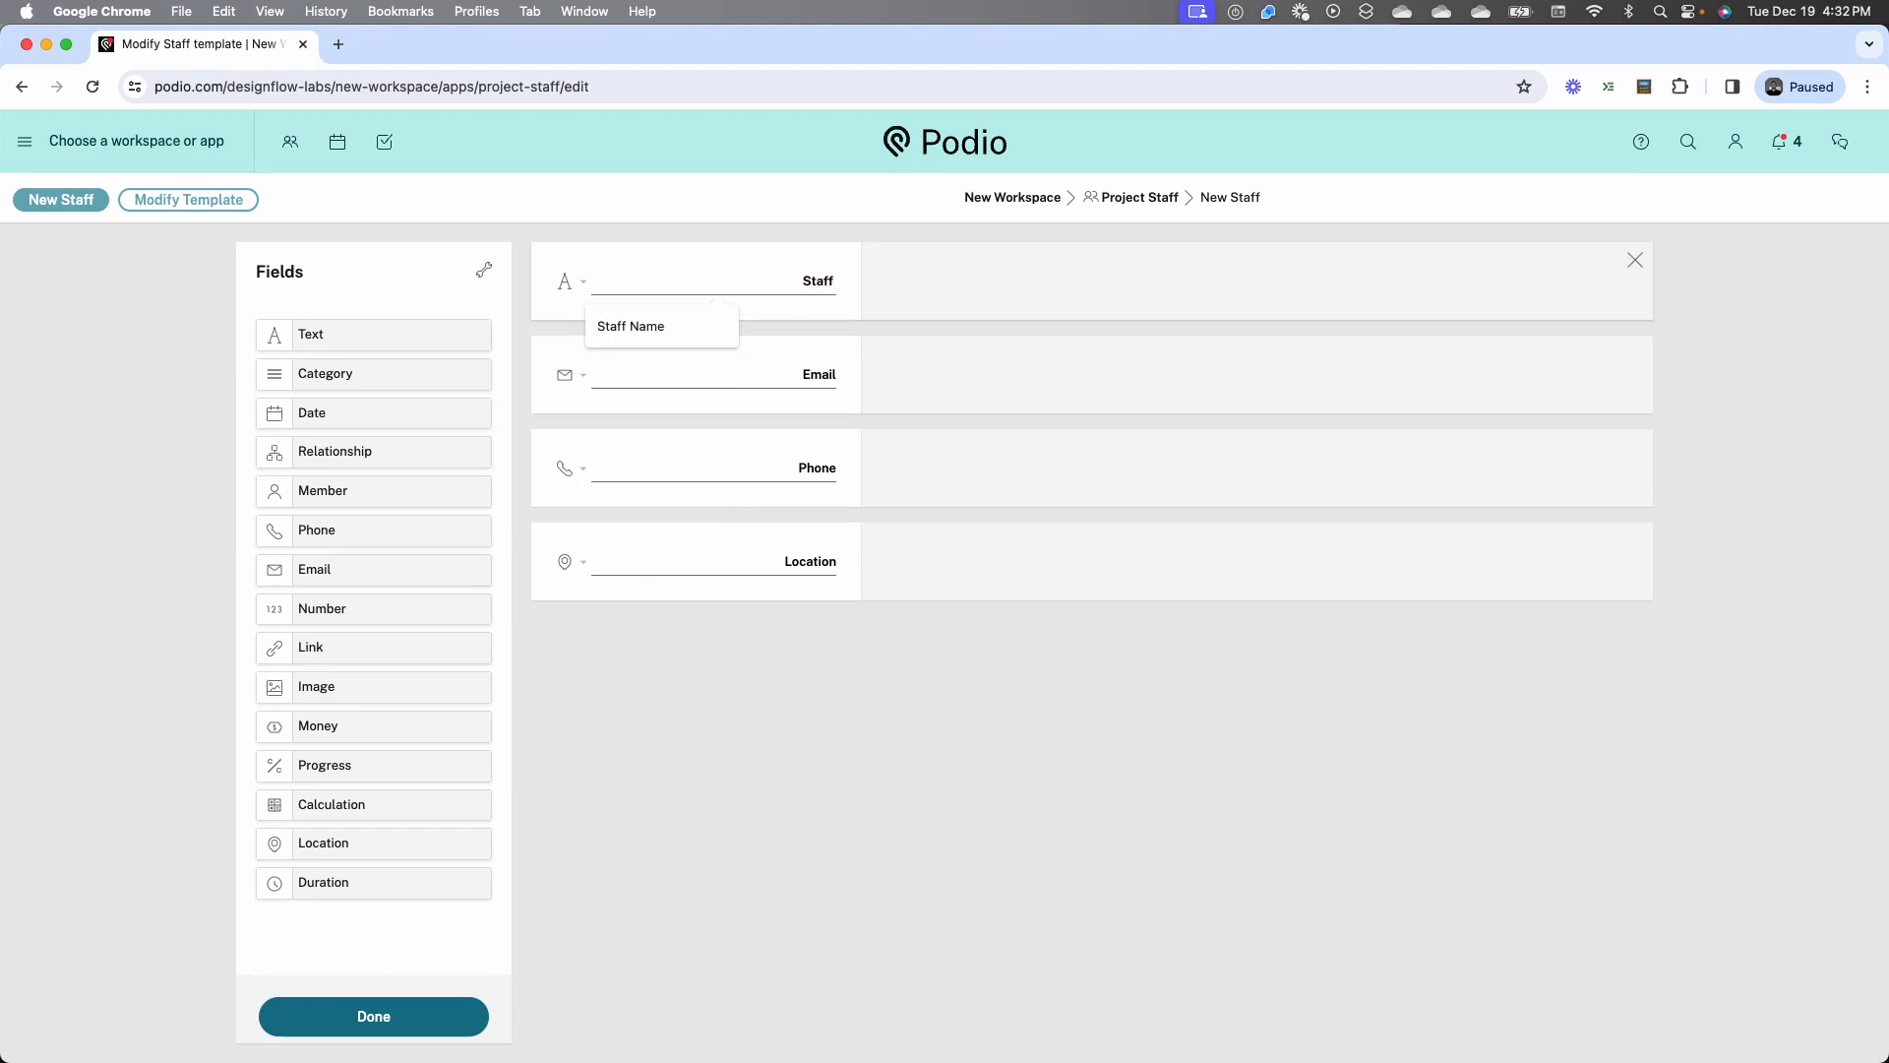
key(Return)
click(803, 374)
text(S)
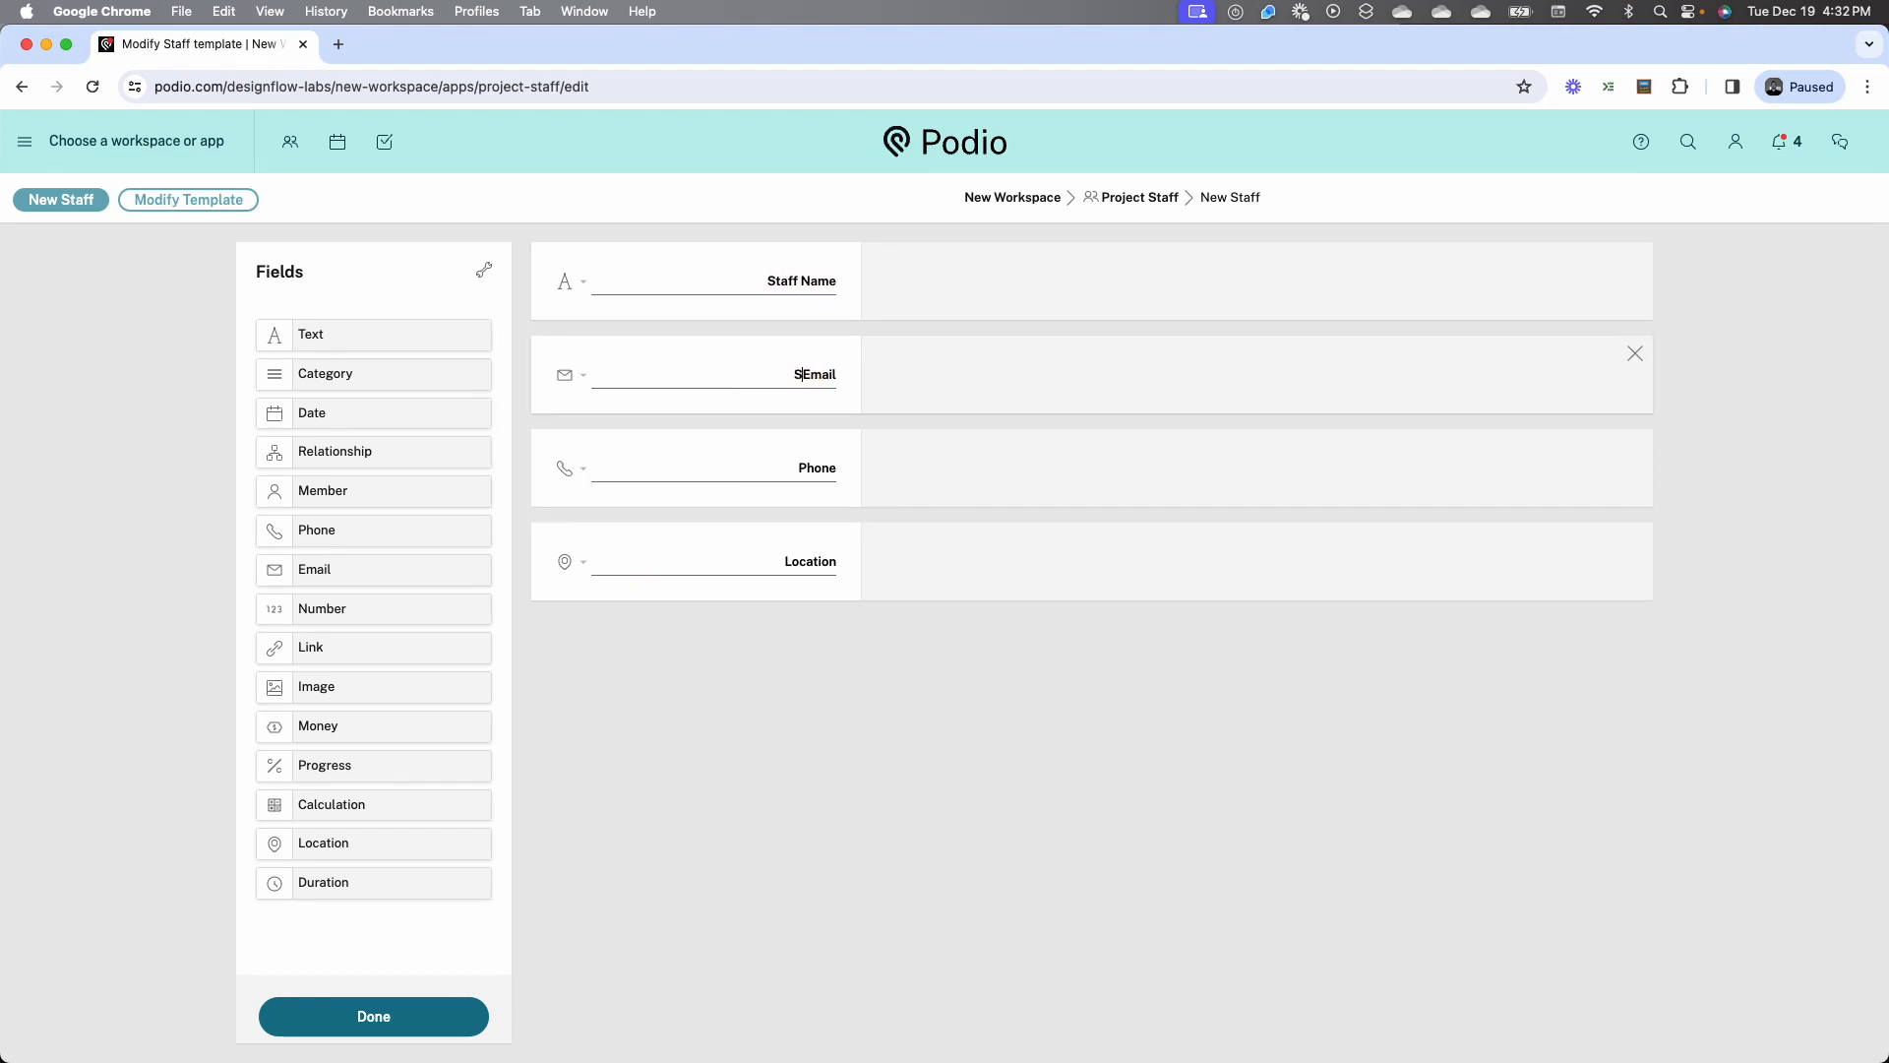
text(taff)
click(802, 467)
text(Sta)
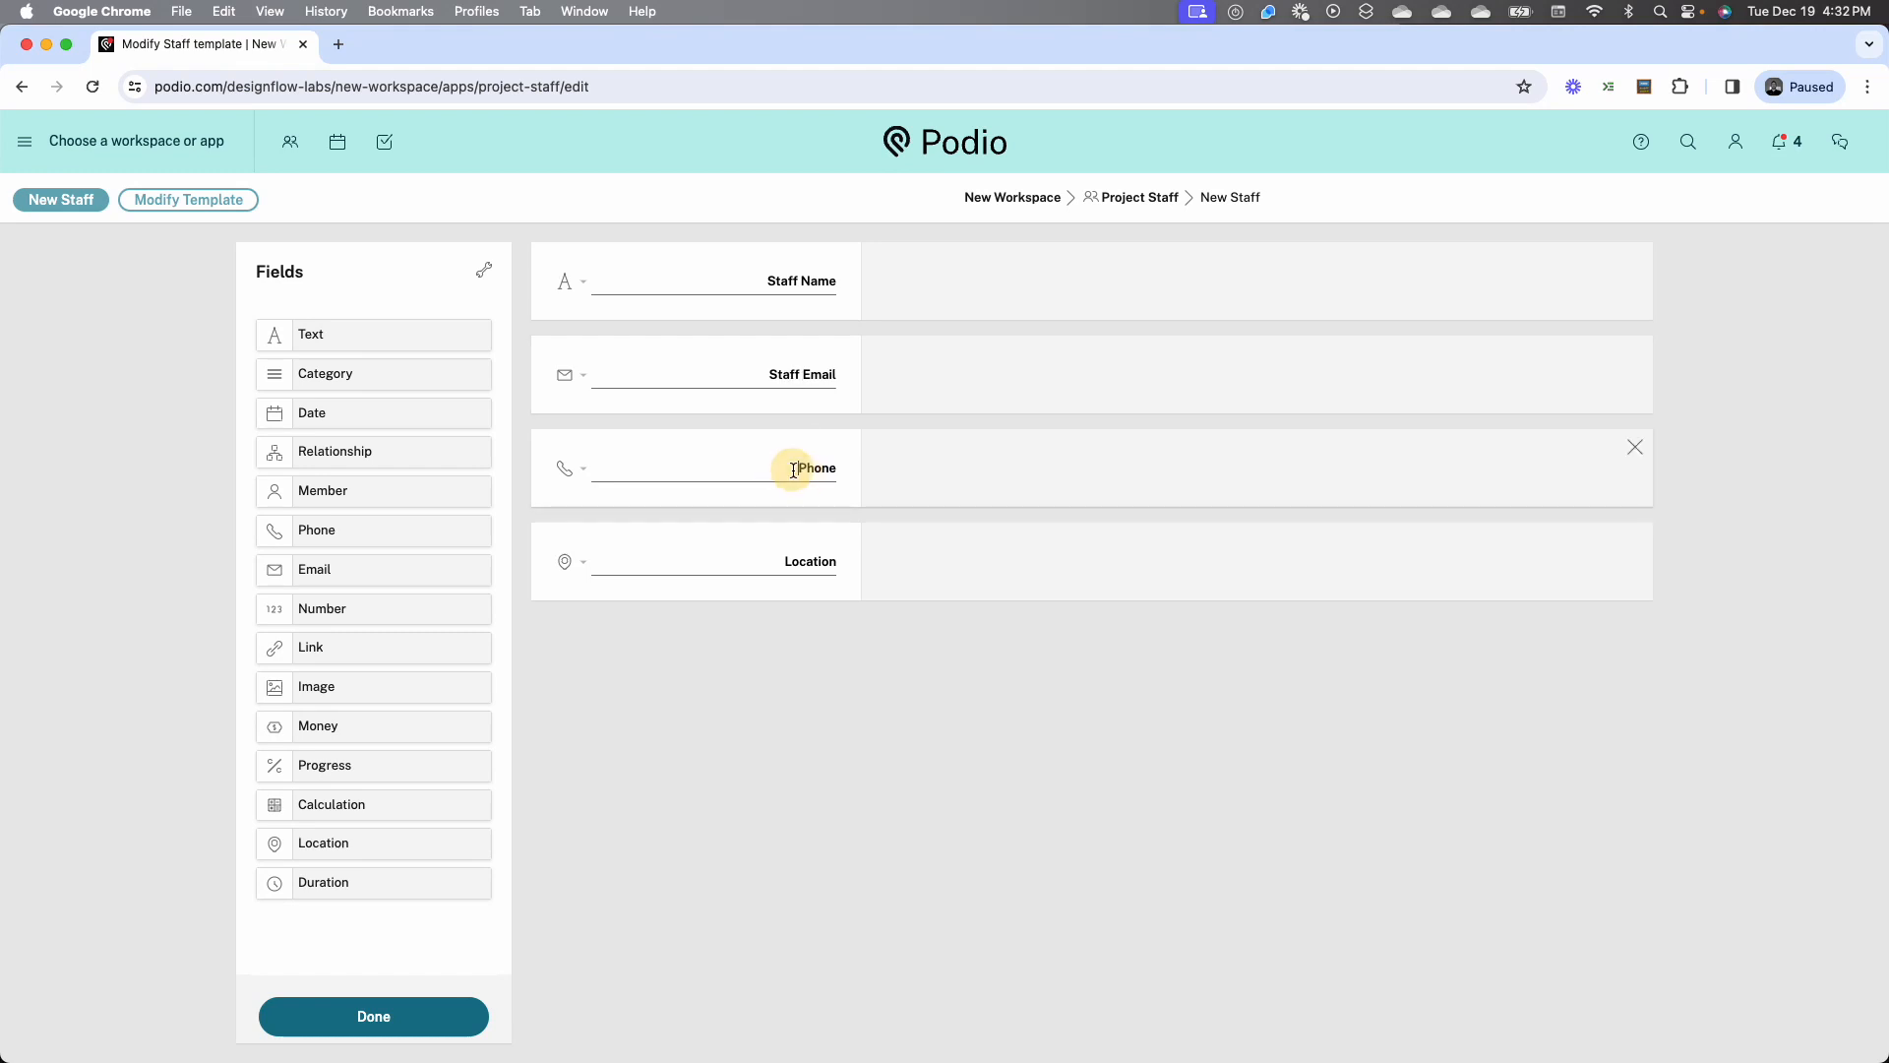
click(776, 555)
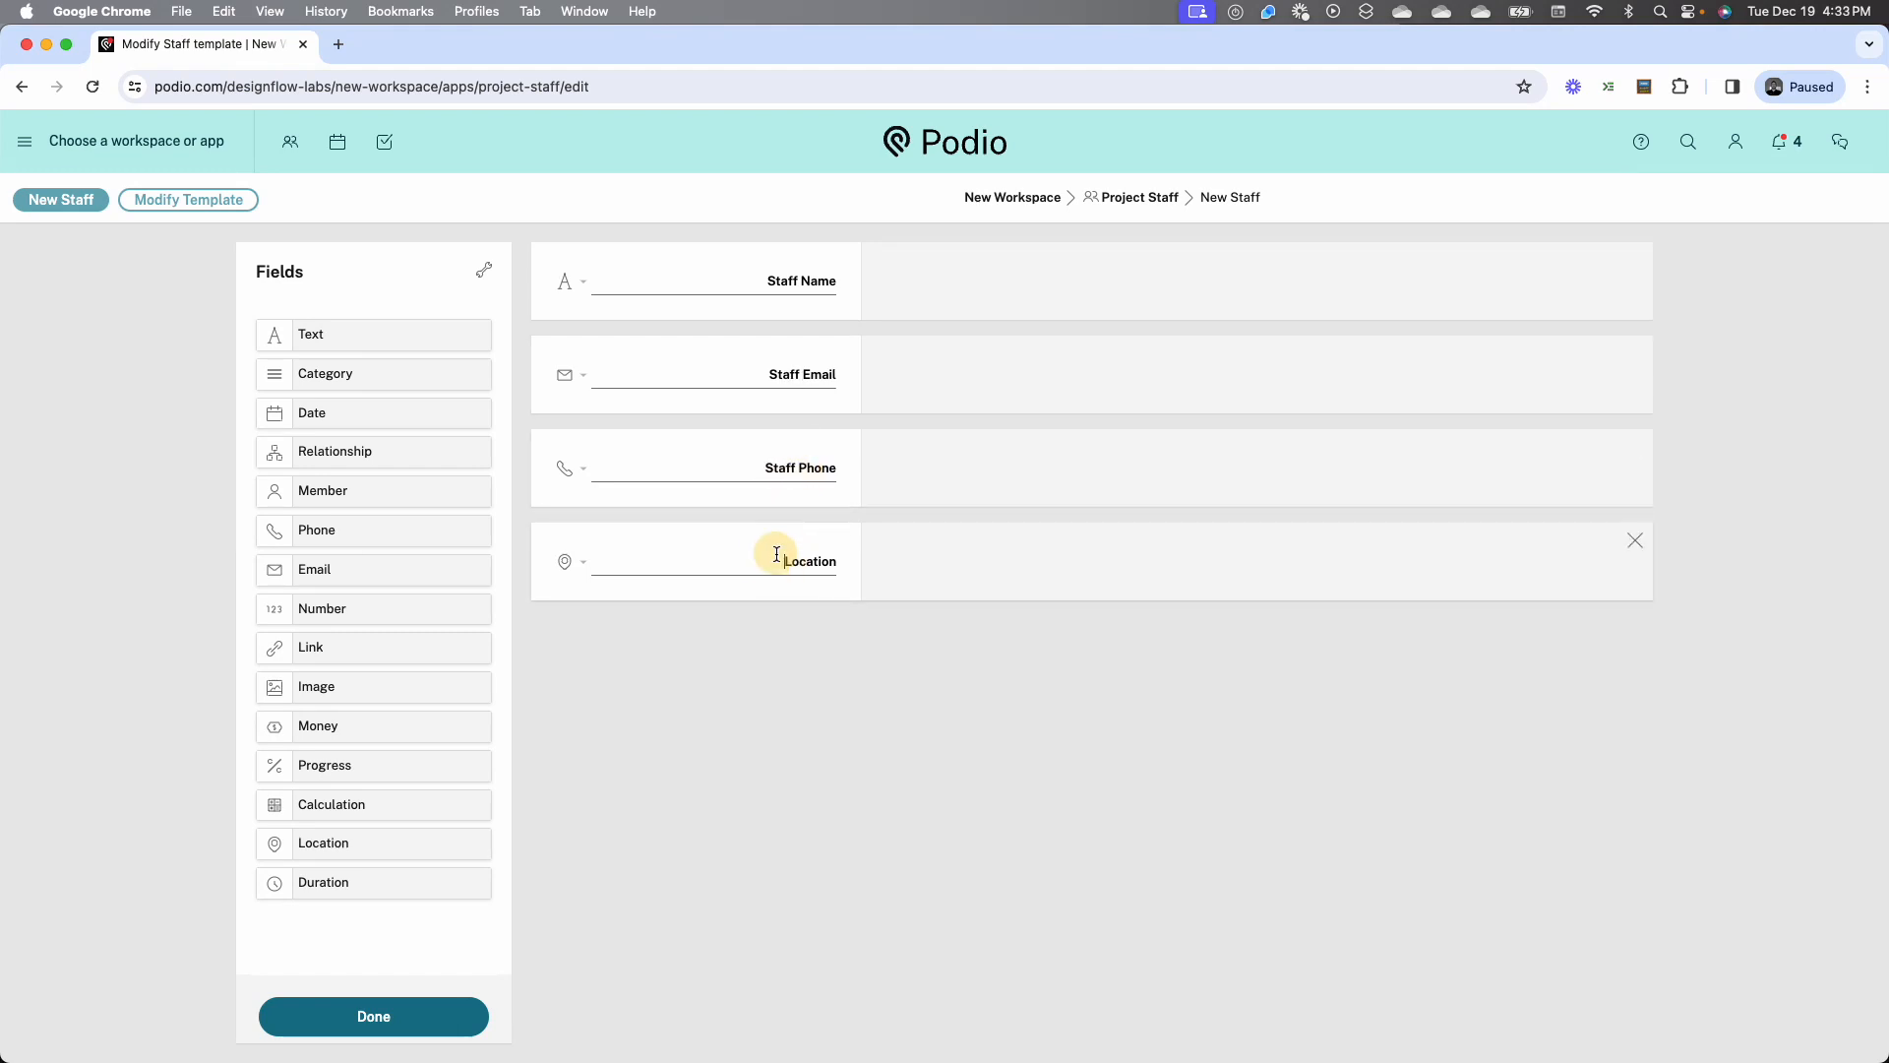
text(Staff)
click(417, 1013)
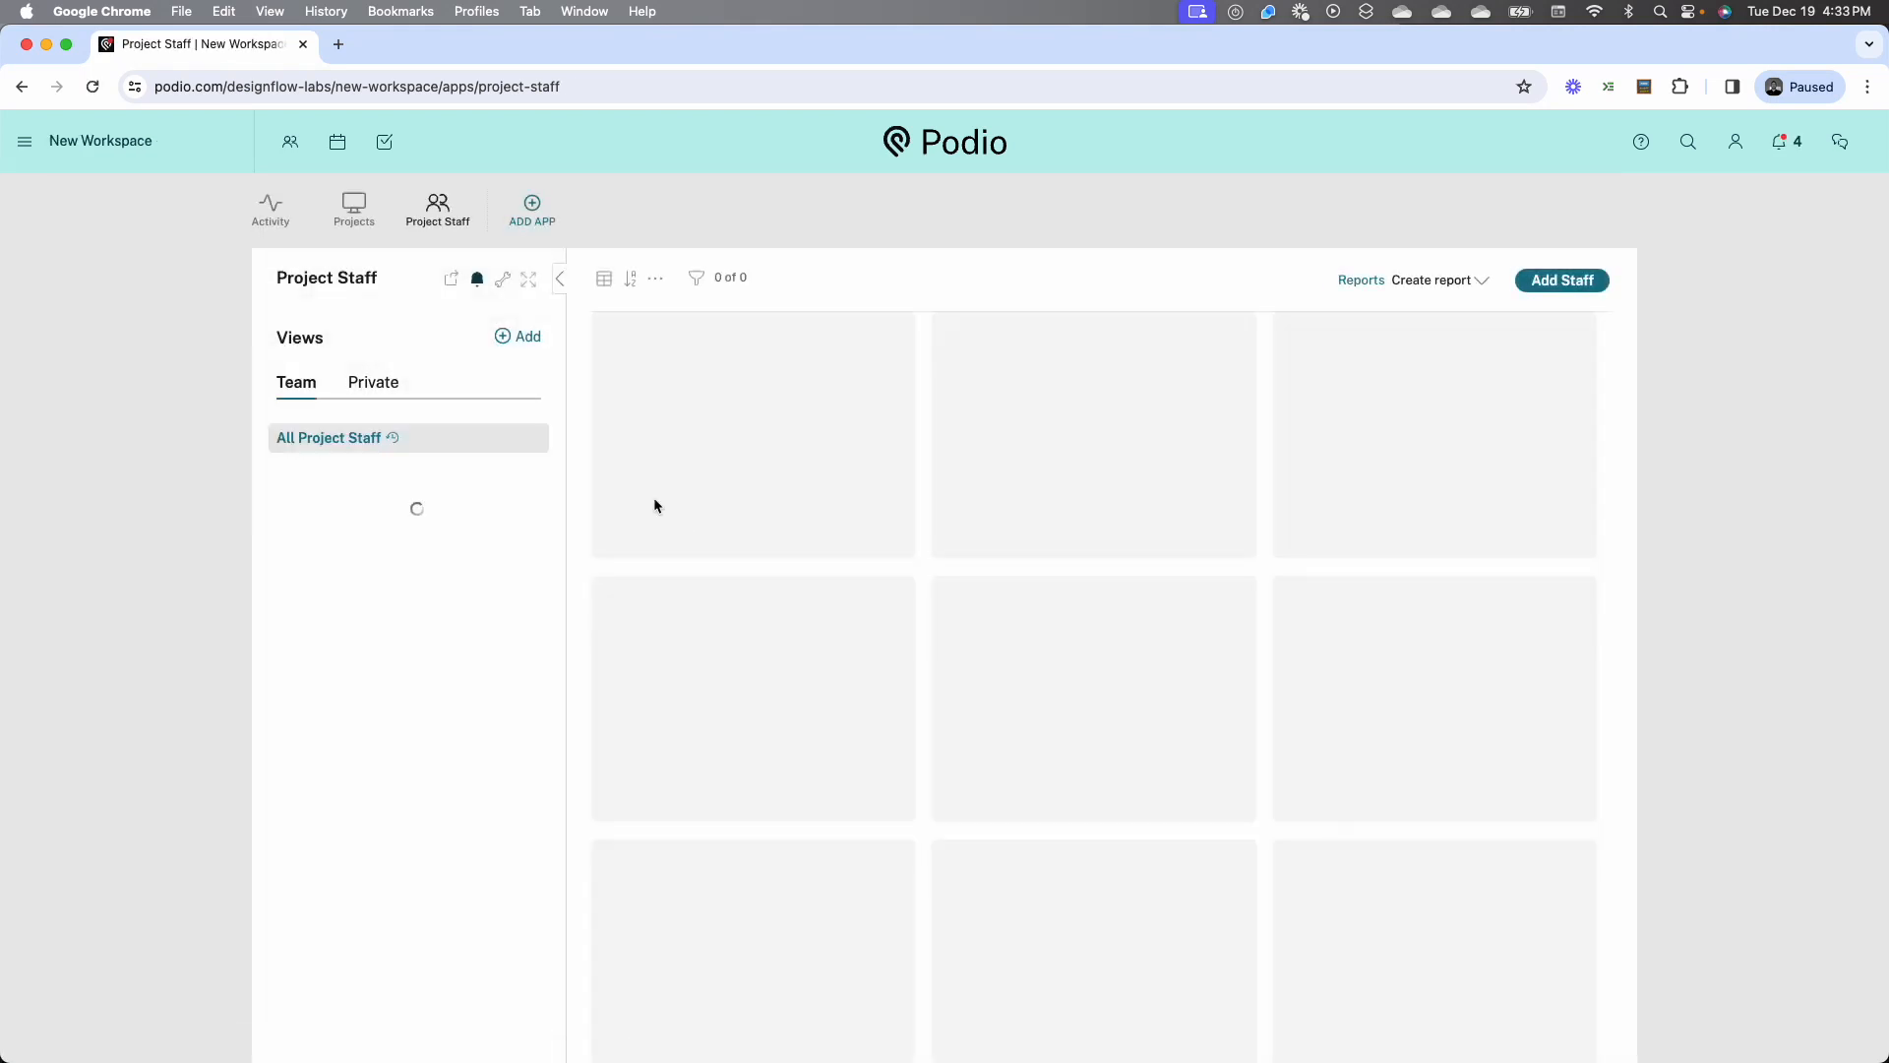
Start a new staff record and fill in the person's full name, work email and work phone number
click(1561, 280)
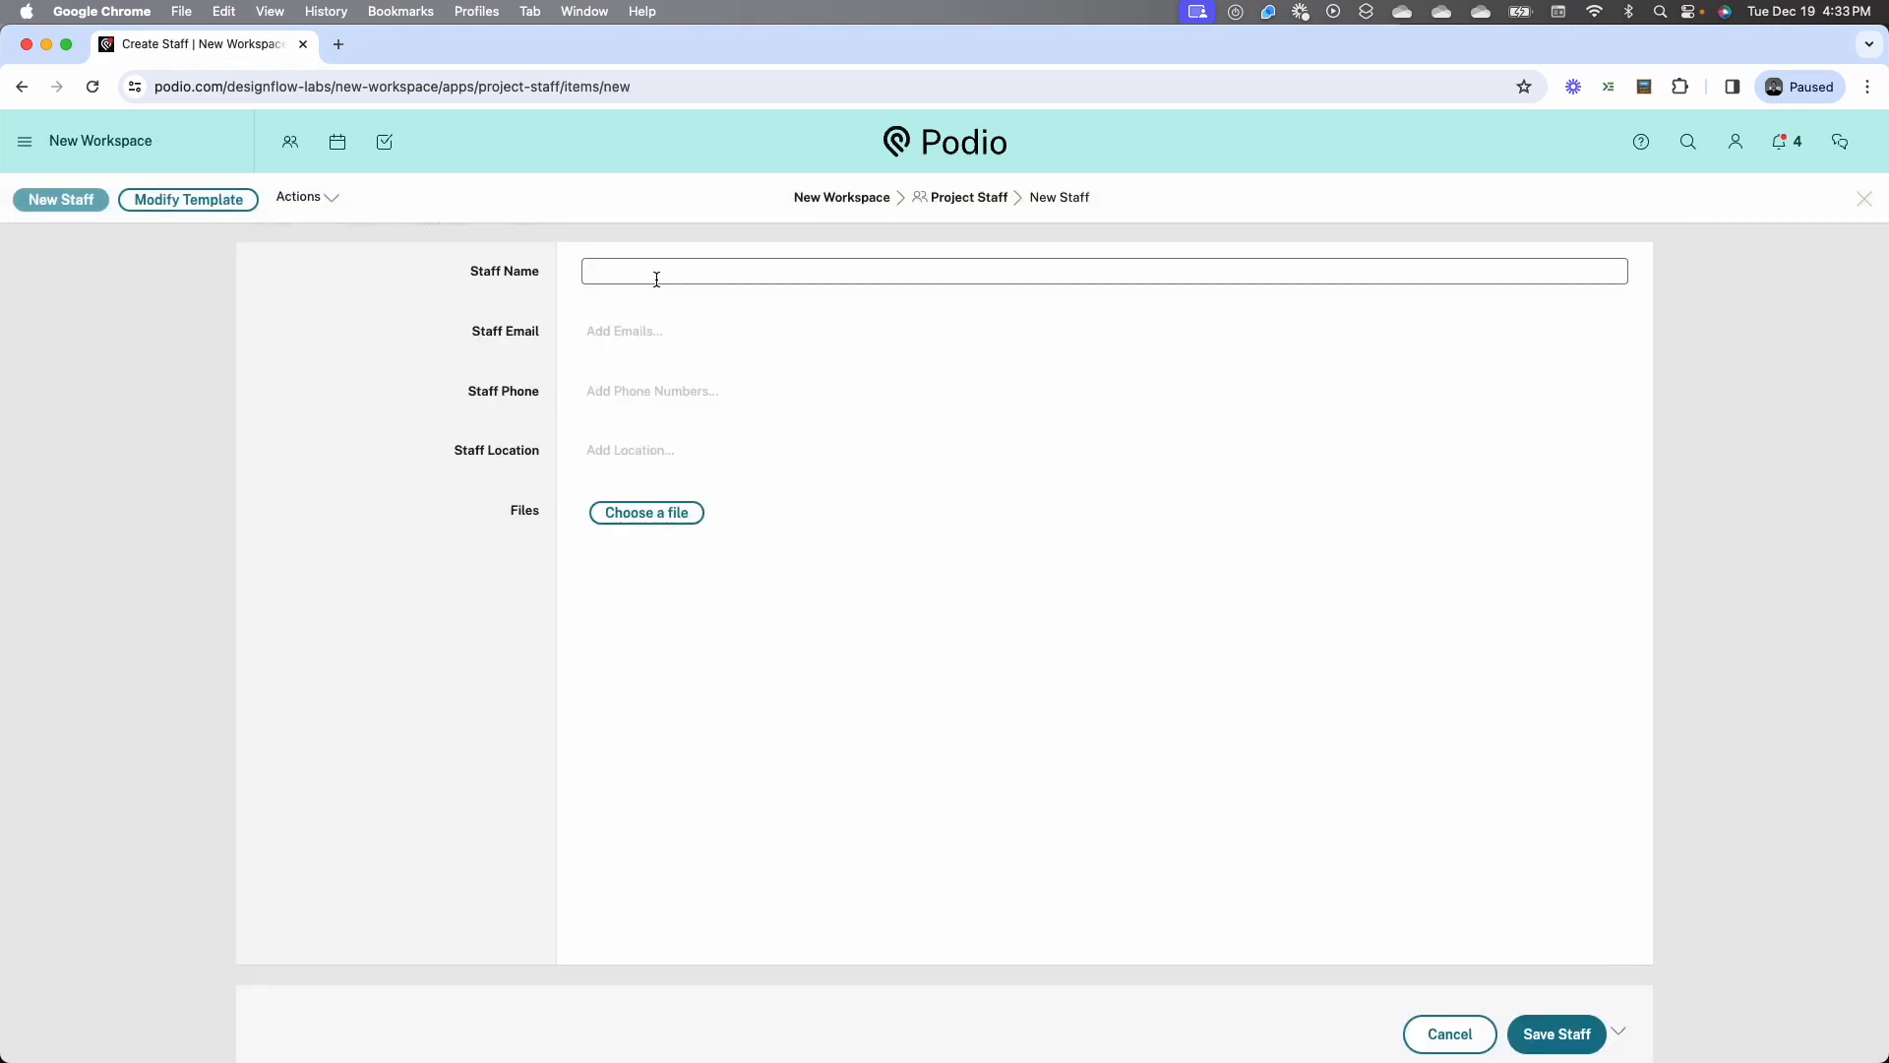
key(Tab)
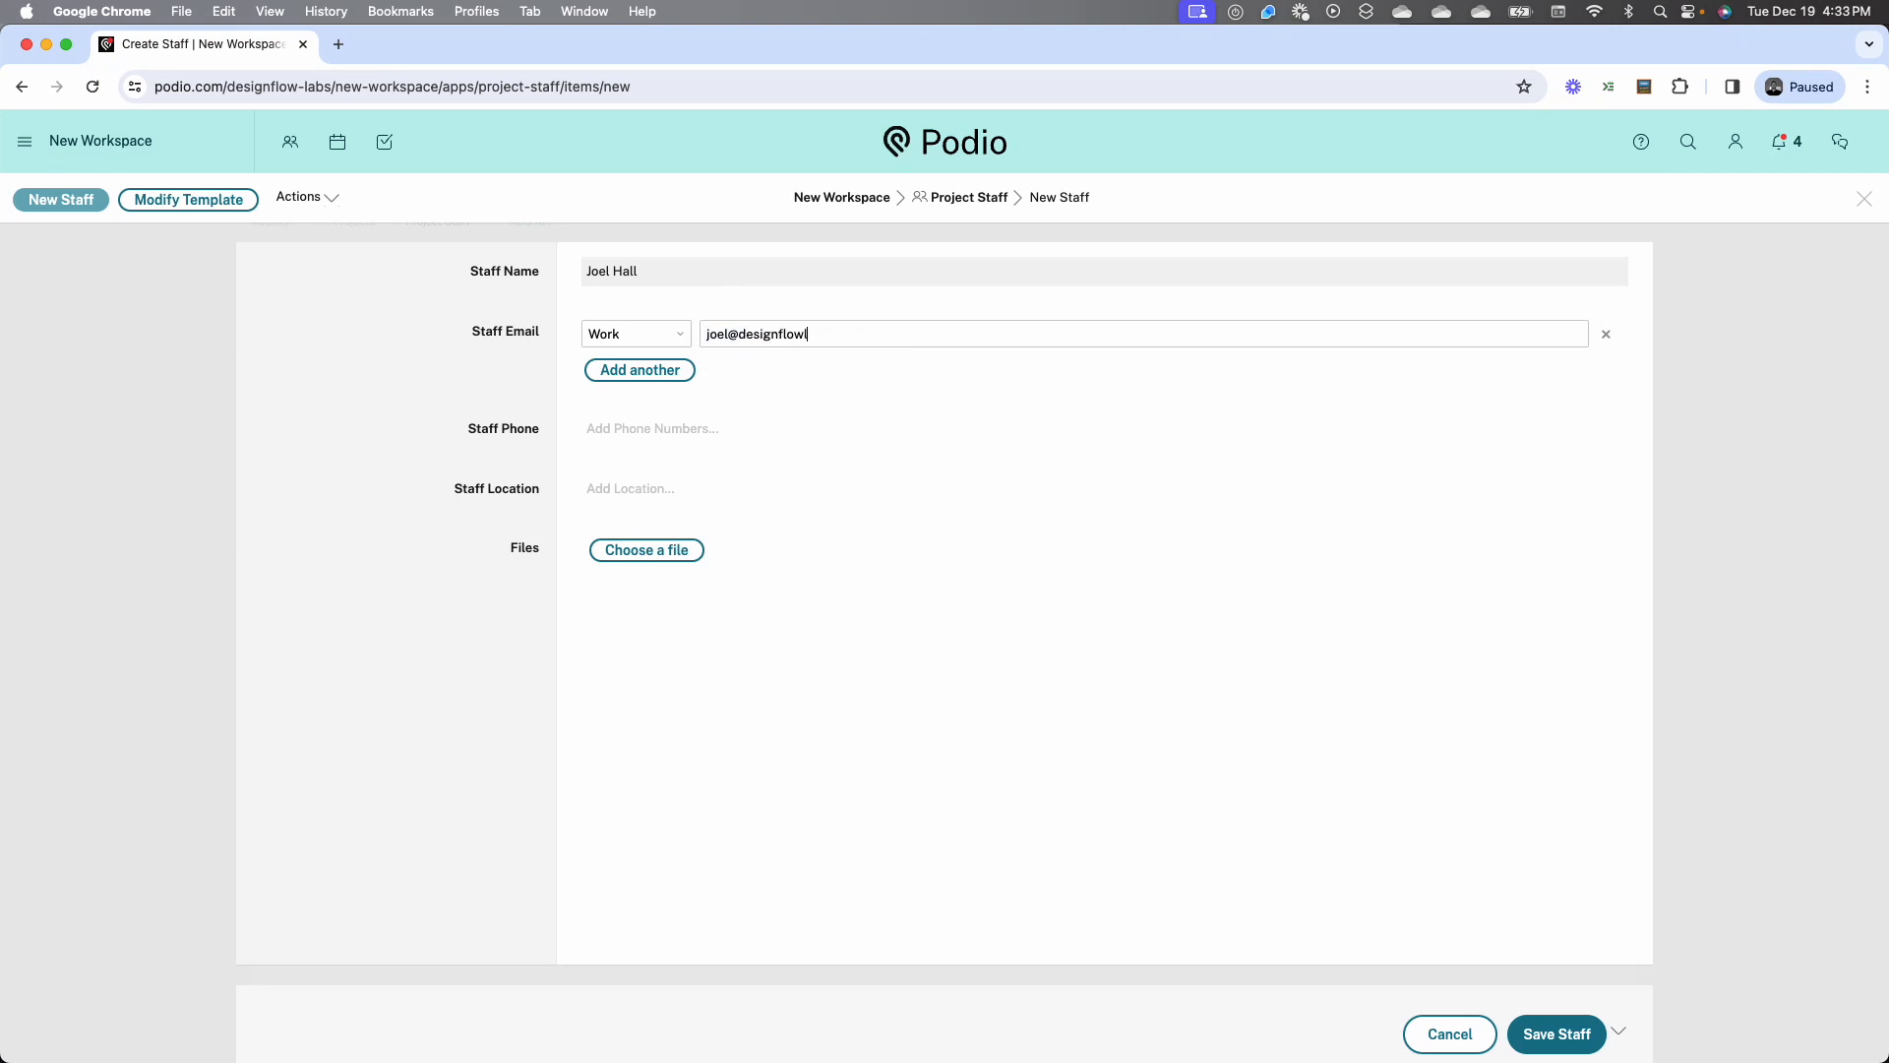
click(633, 429)
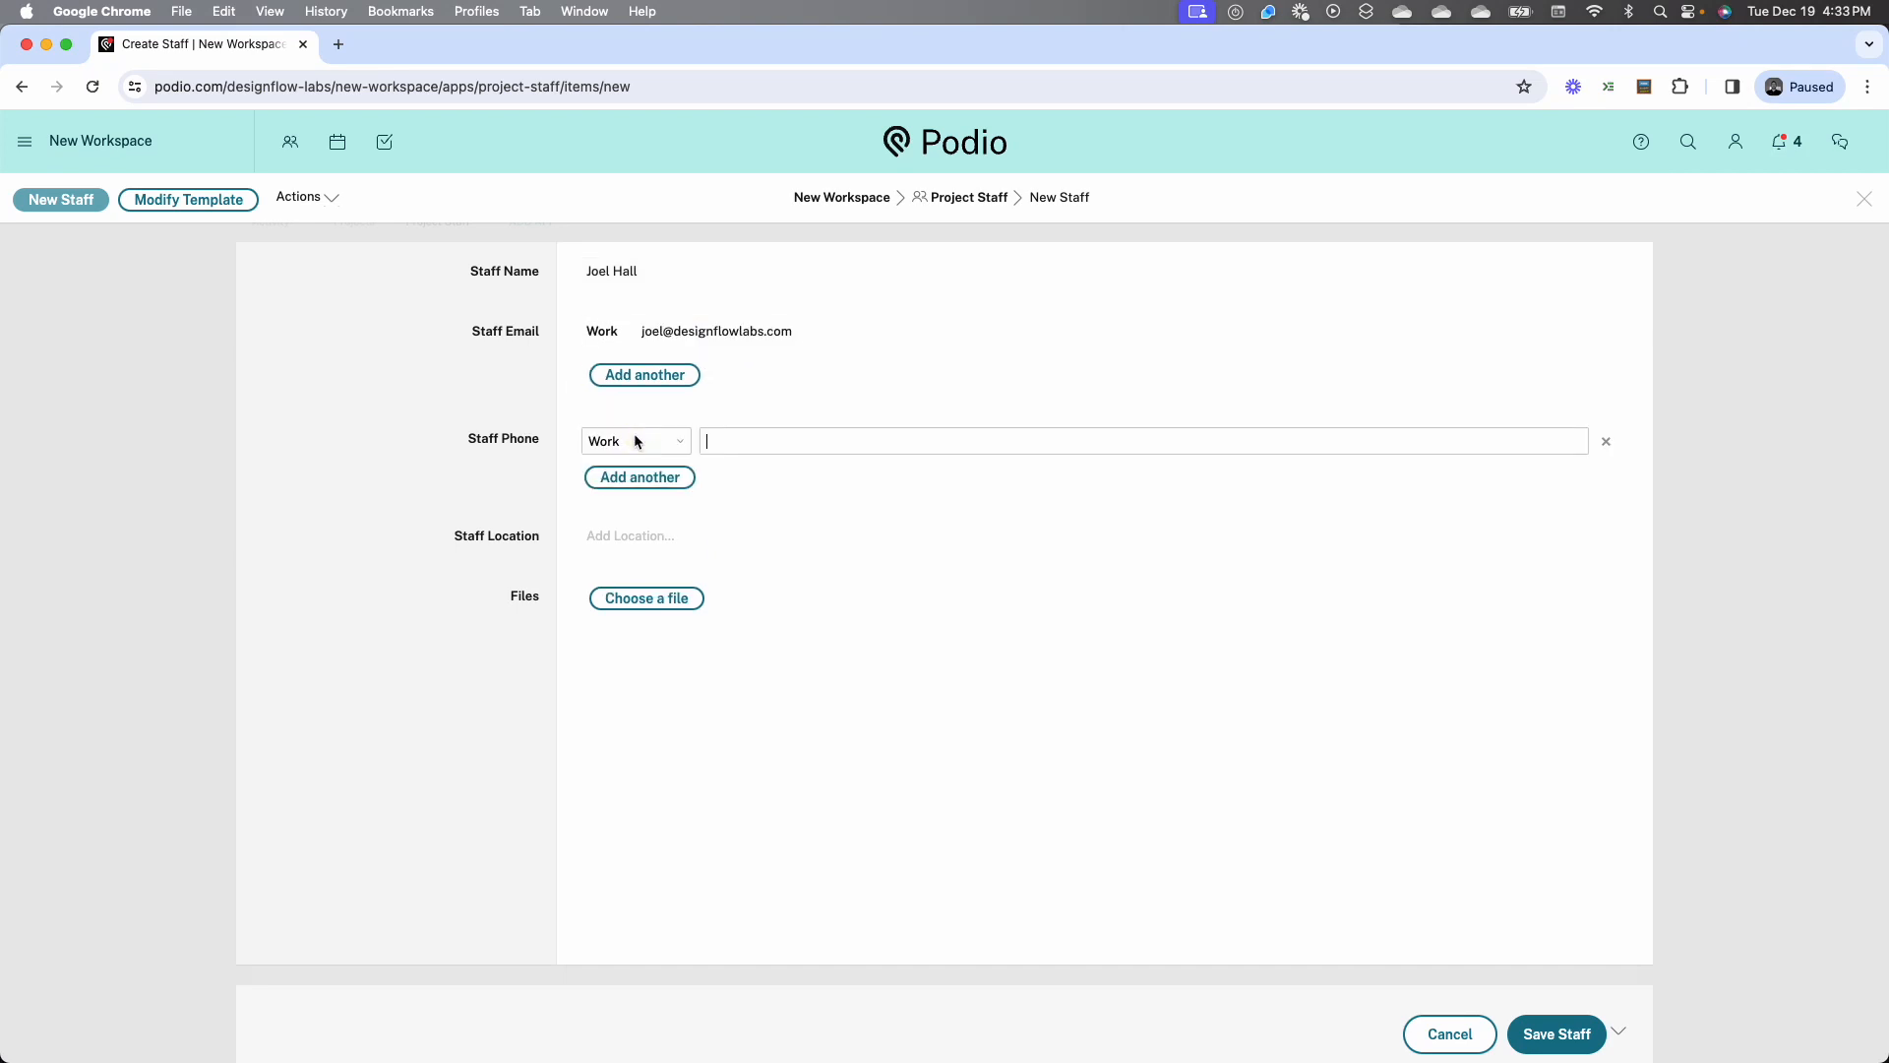
click(810, 441)
Fill in the staff member's street address using the suggested match, save the record and close it
click(671, 539)
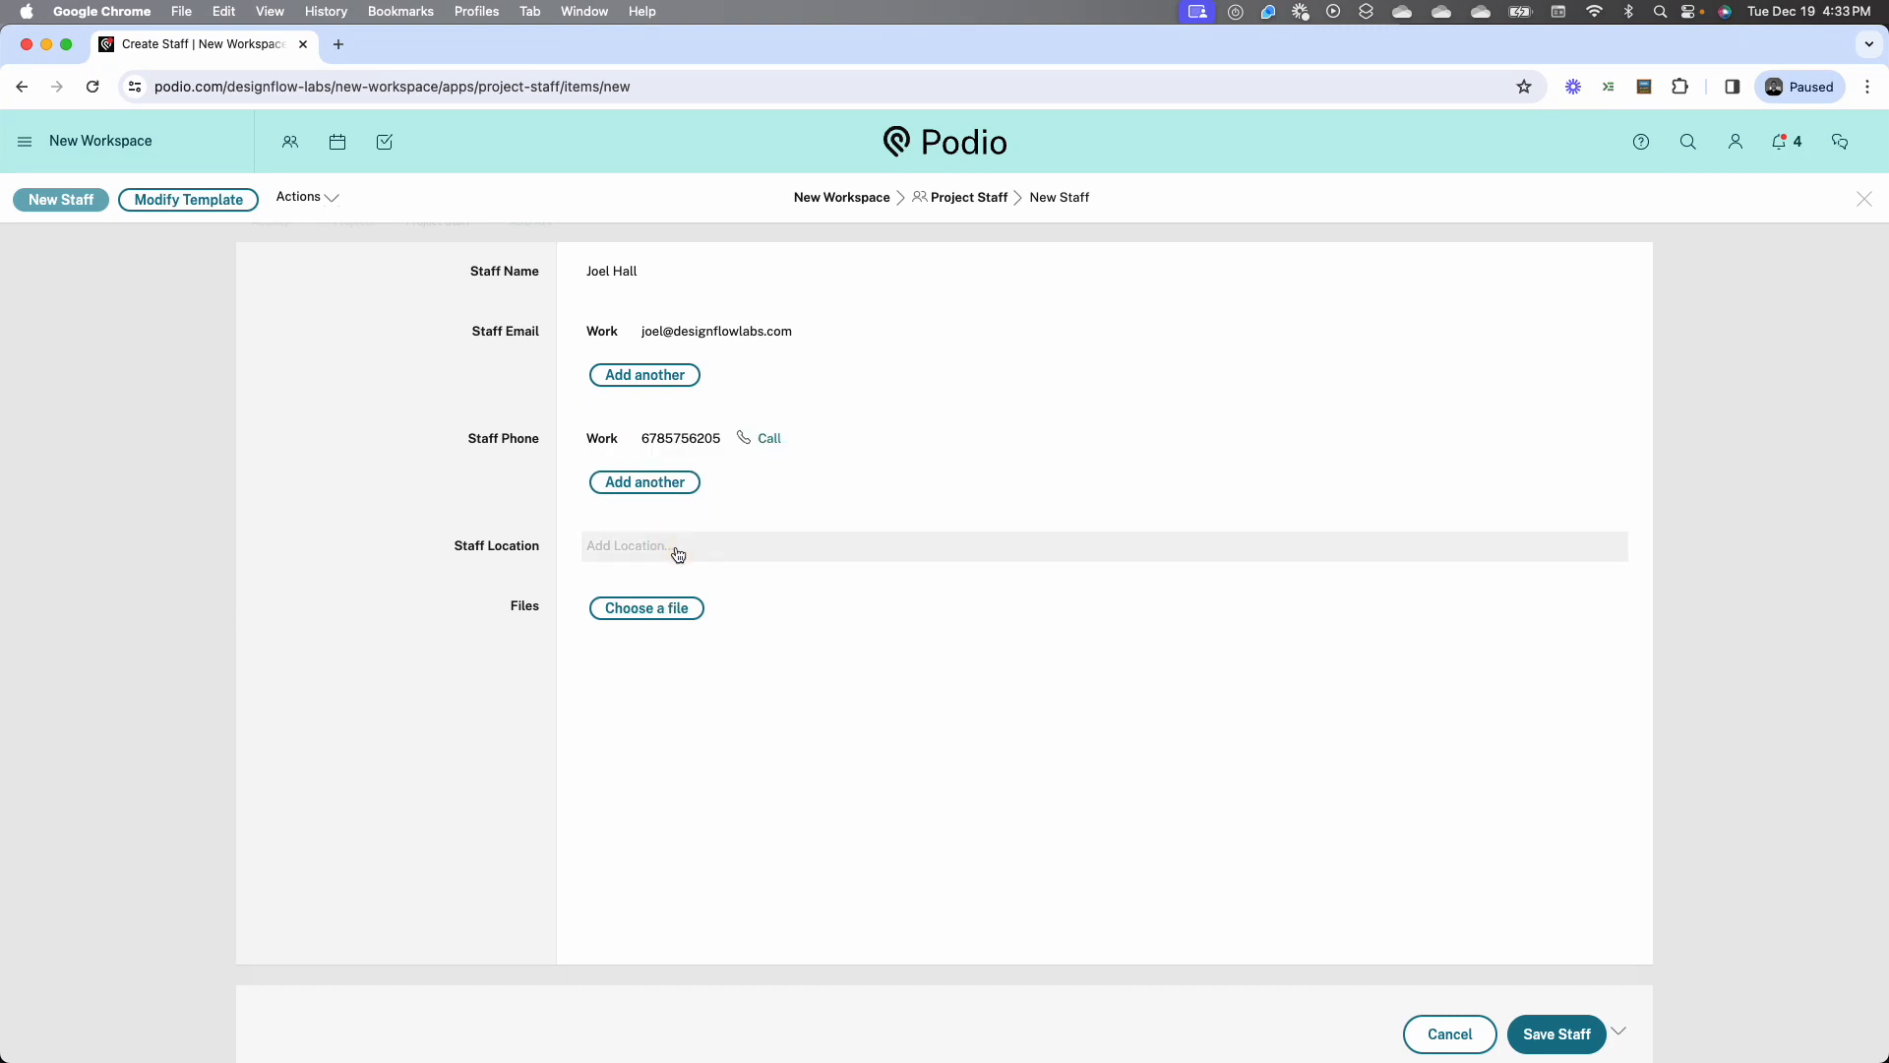
text(123 main street)
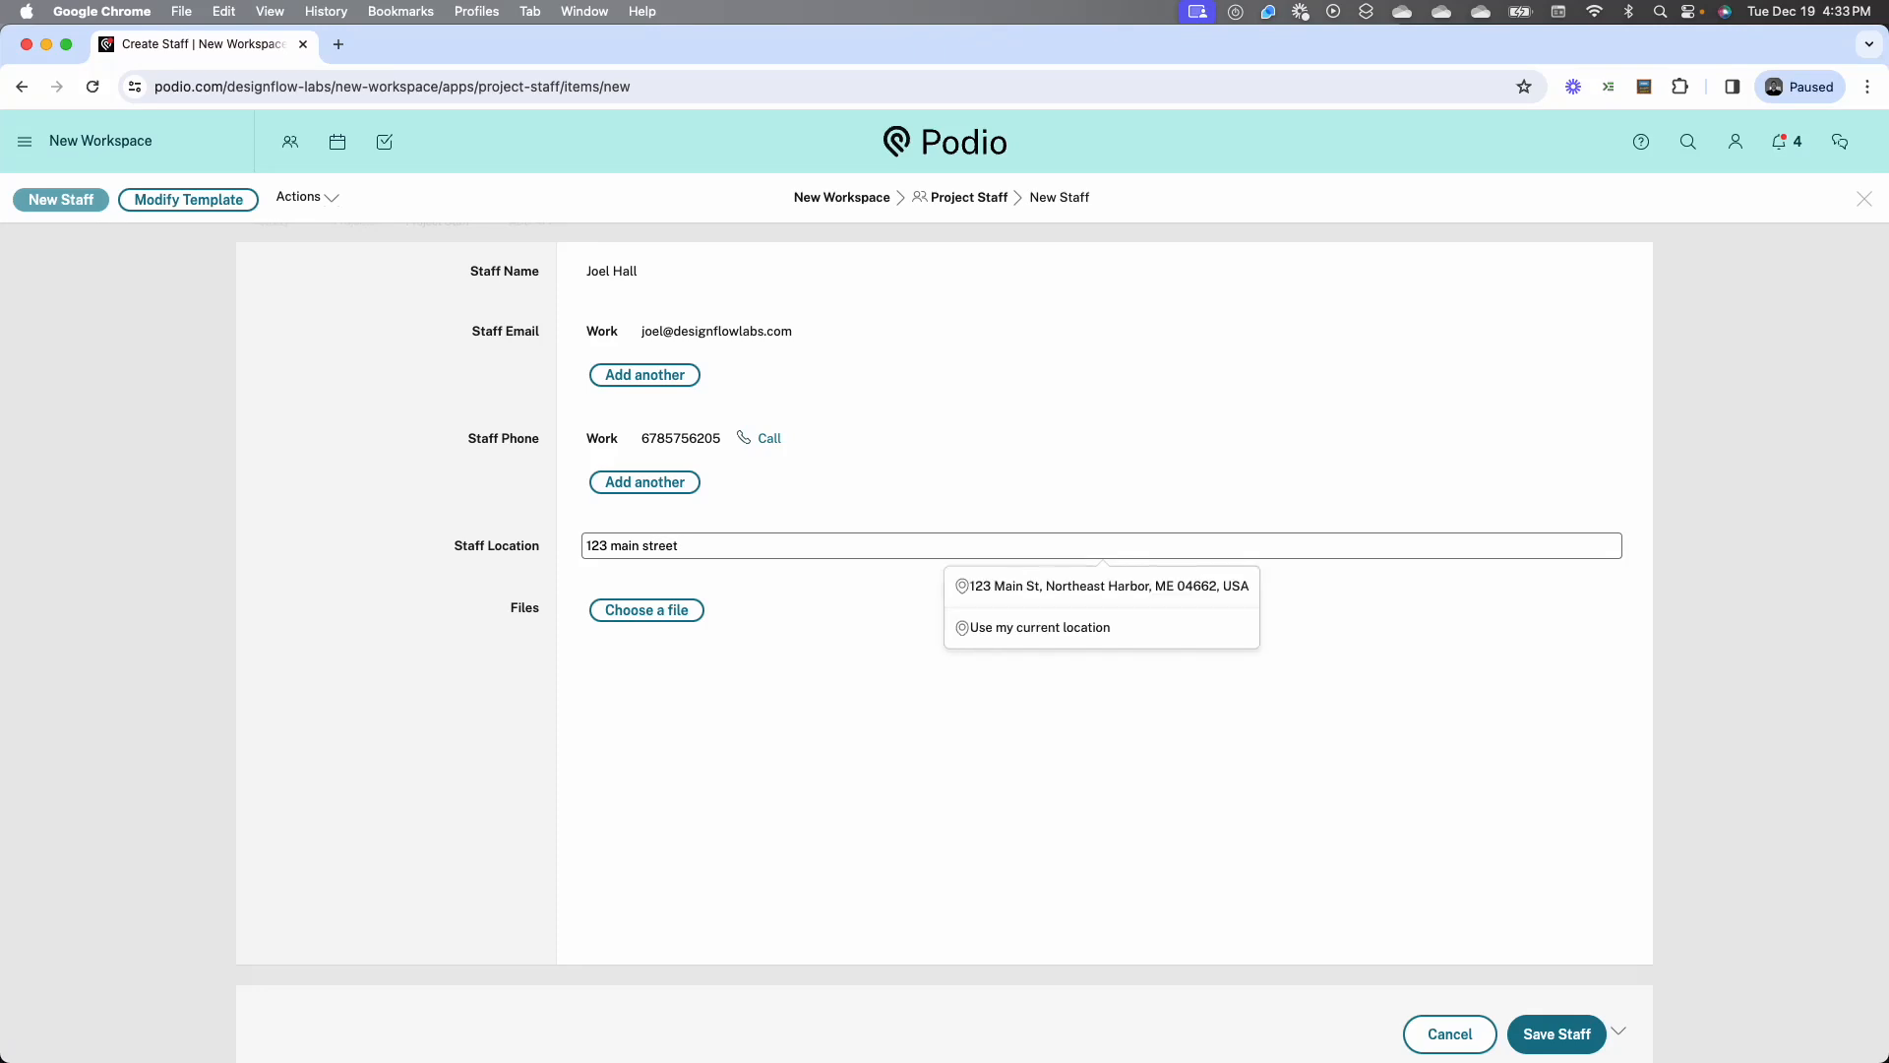
click(1028, 588)
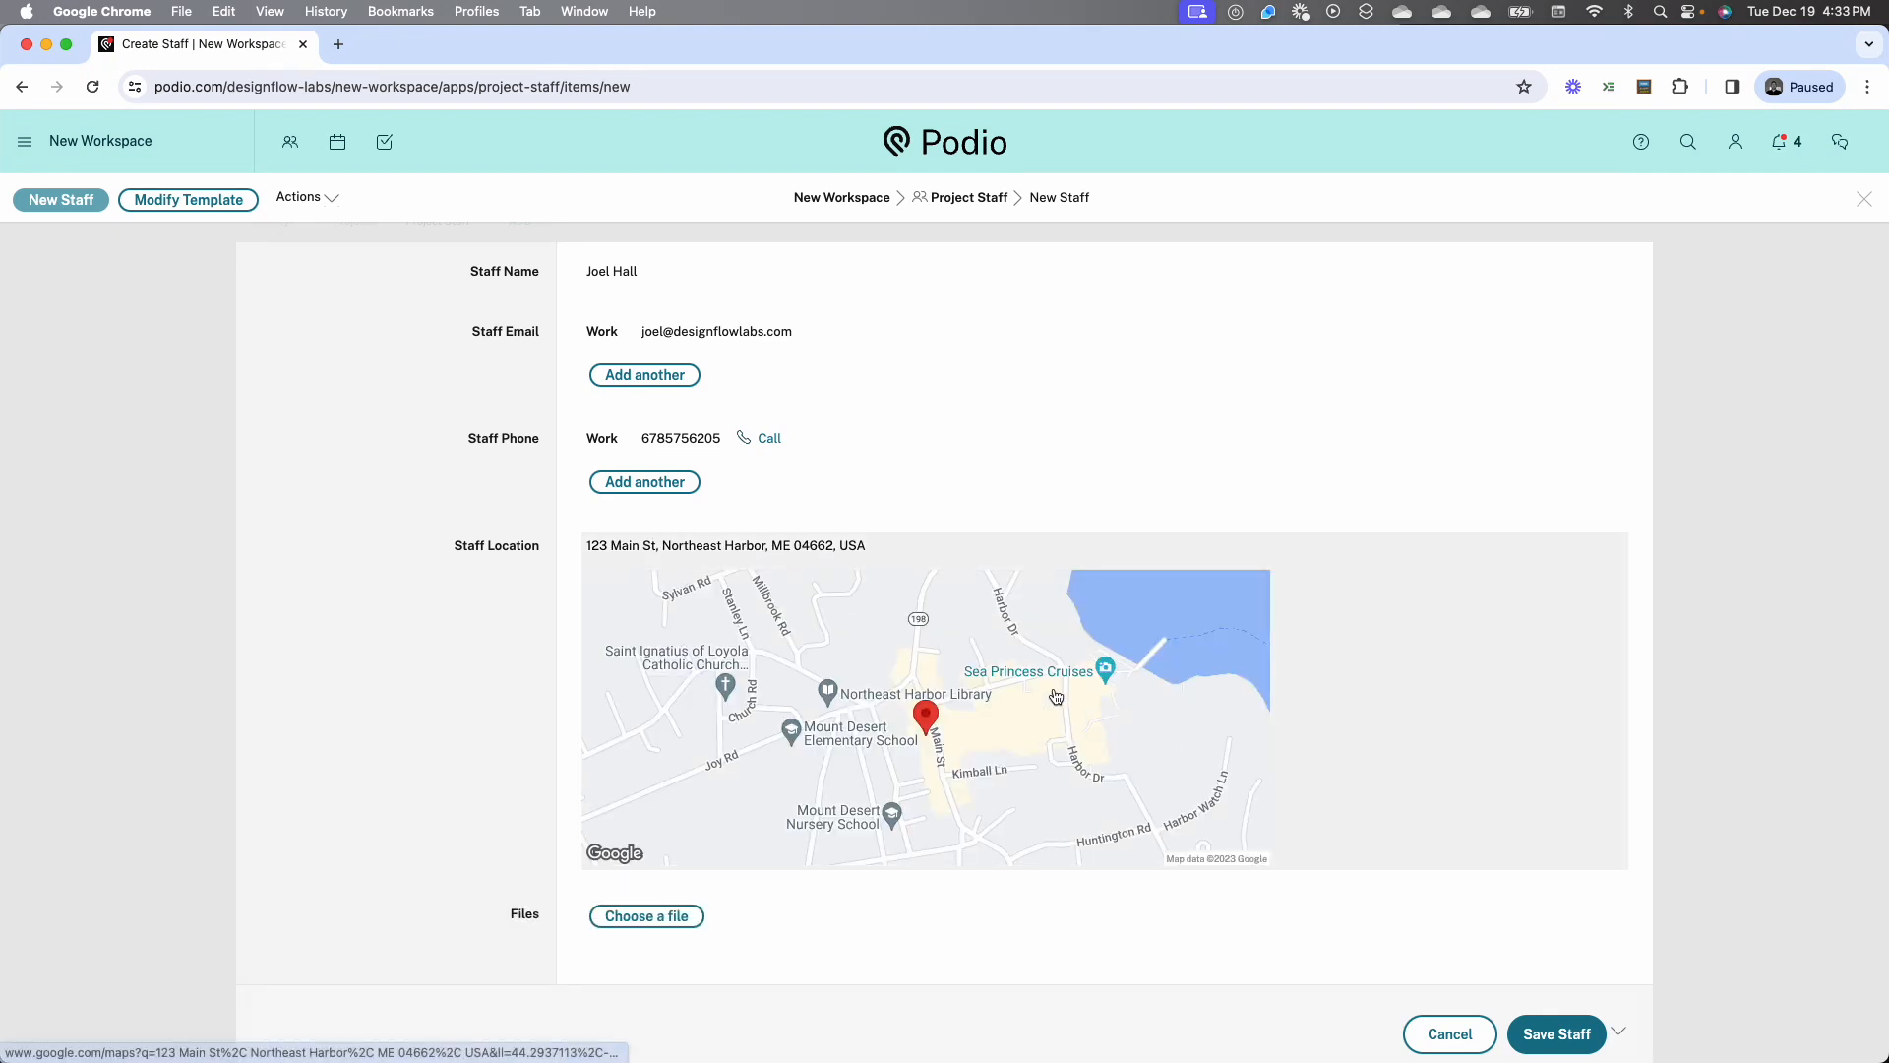
click(1553, 1037)
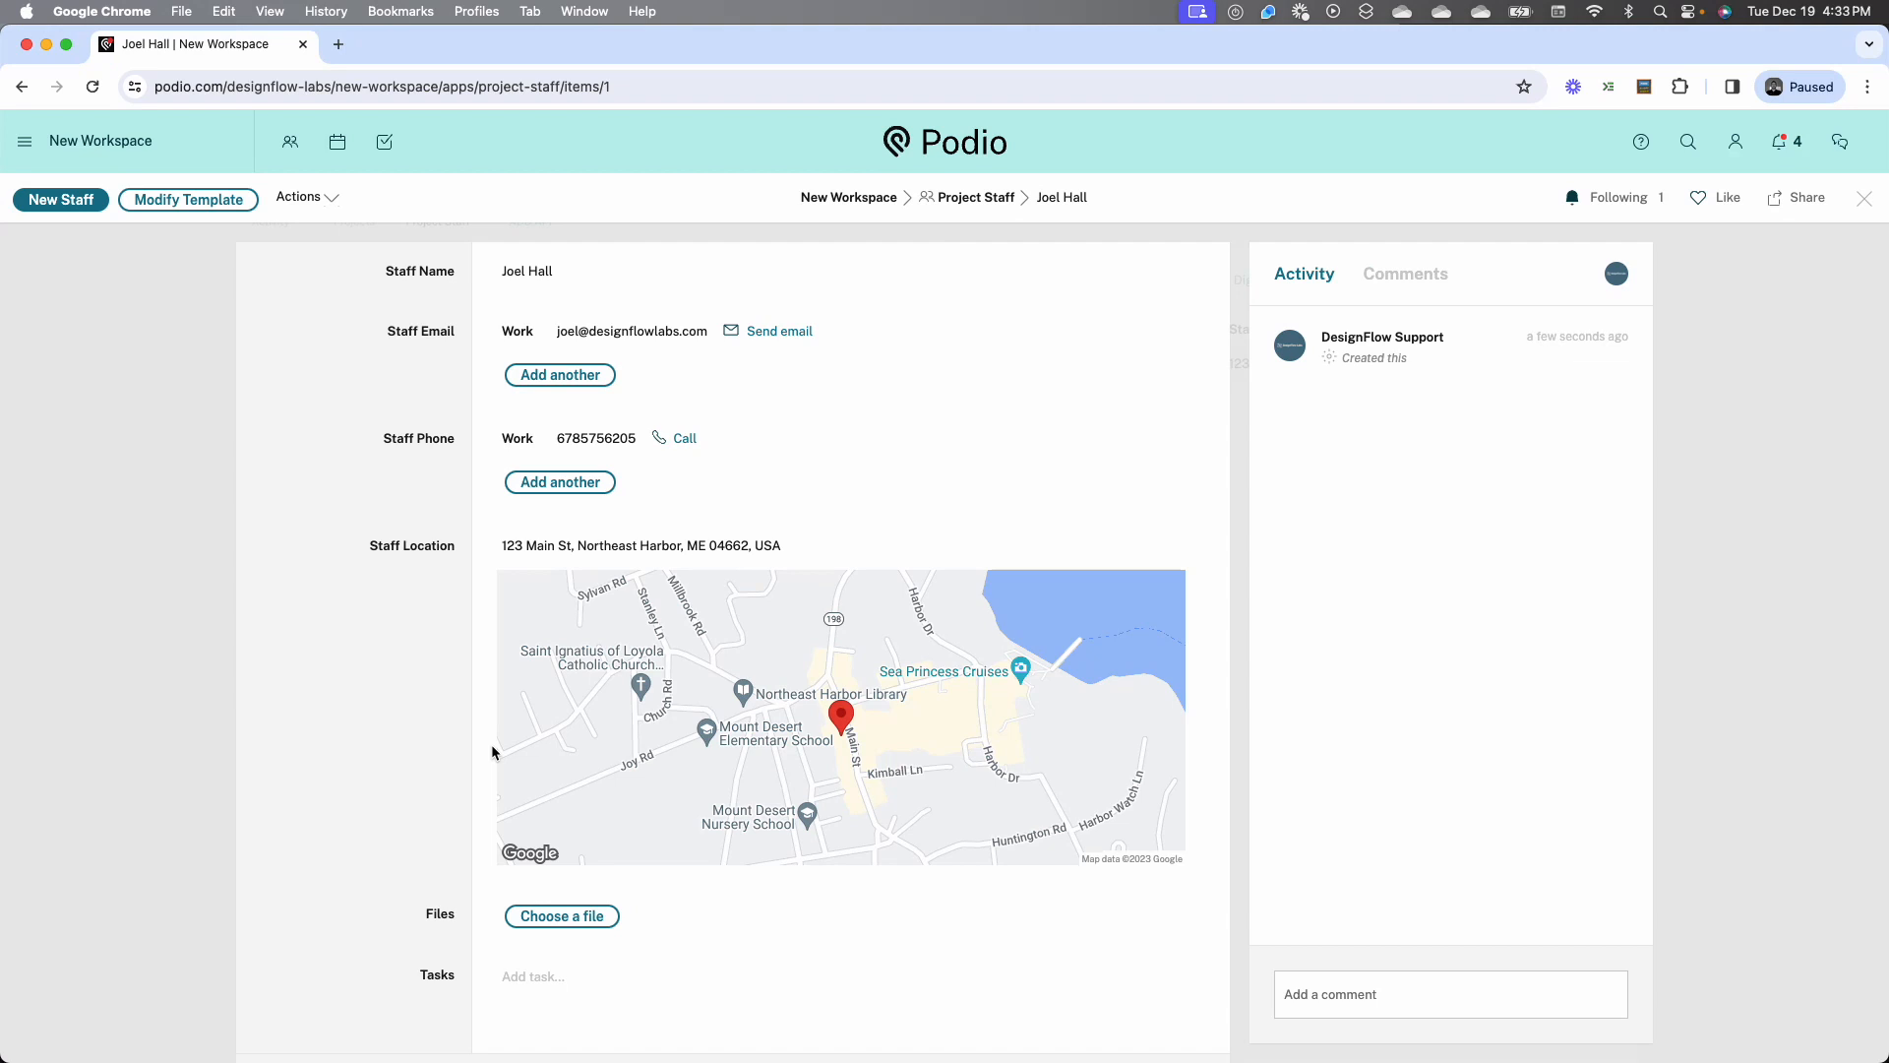
click(1863, 198)
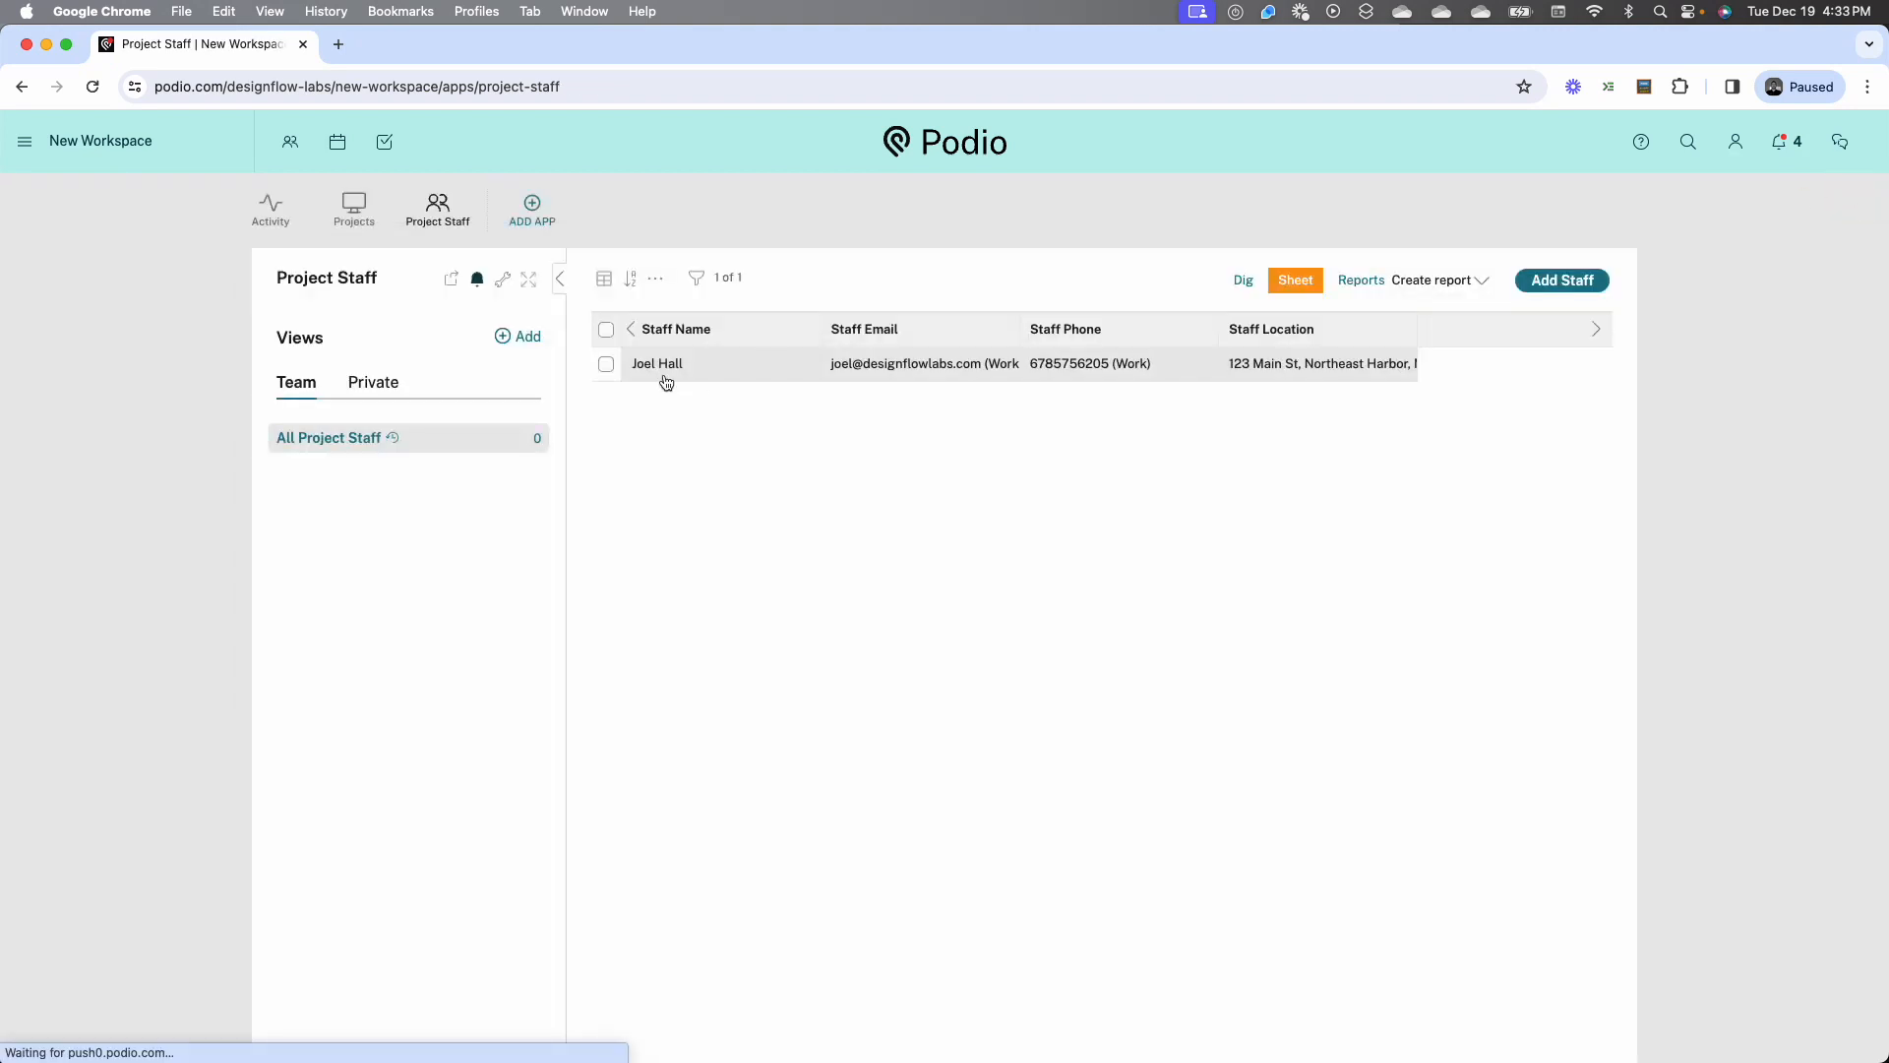
In the Projects app template, add a relationship field below Project Lead that references the Project Staff app of New Workspace
click(376, 211)
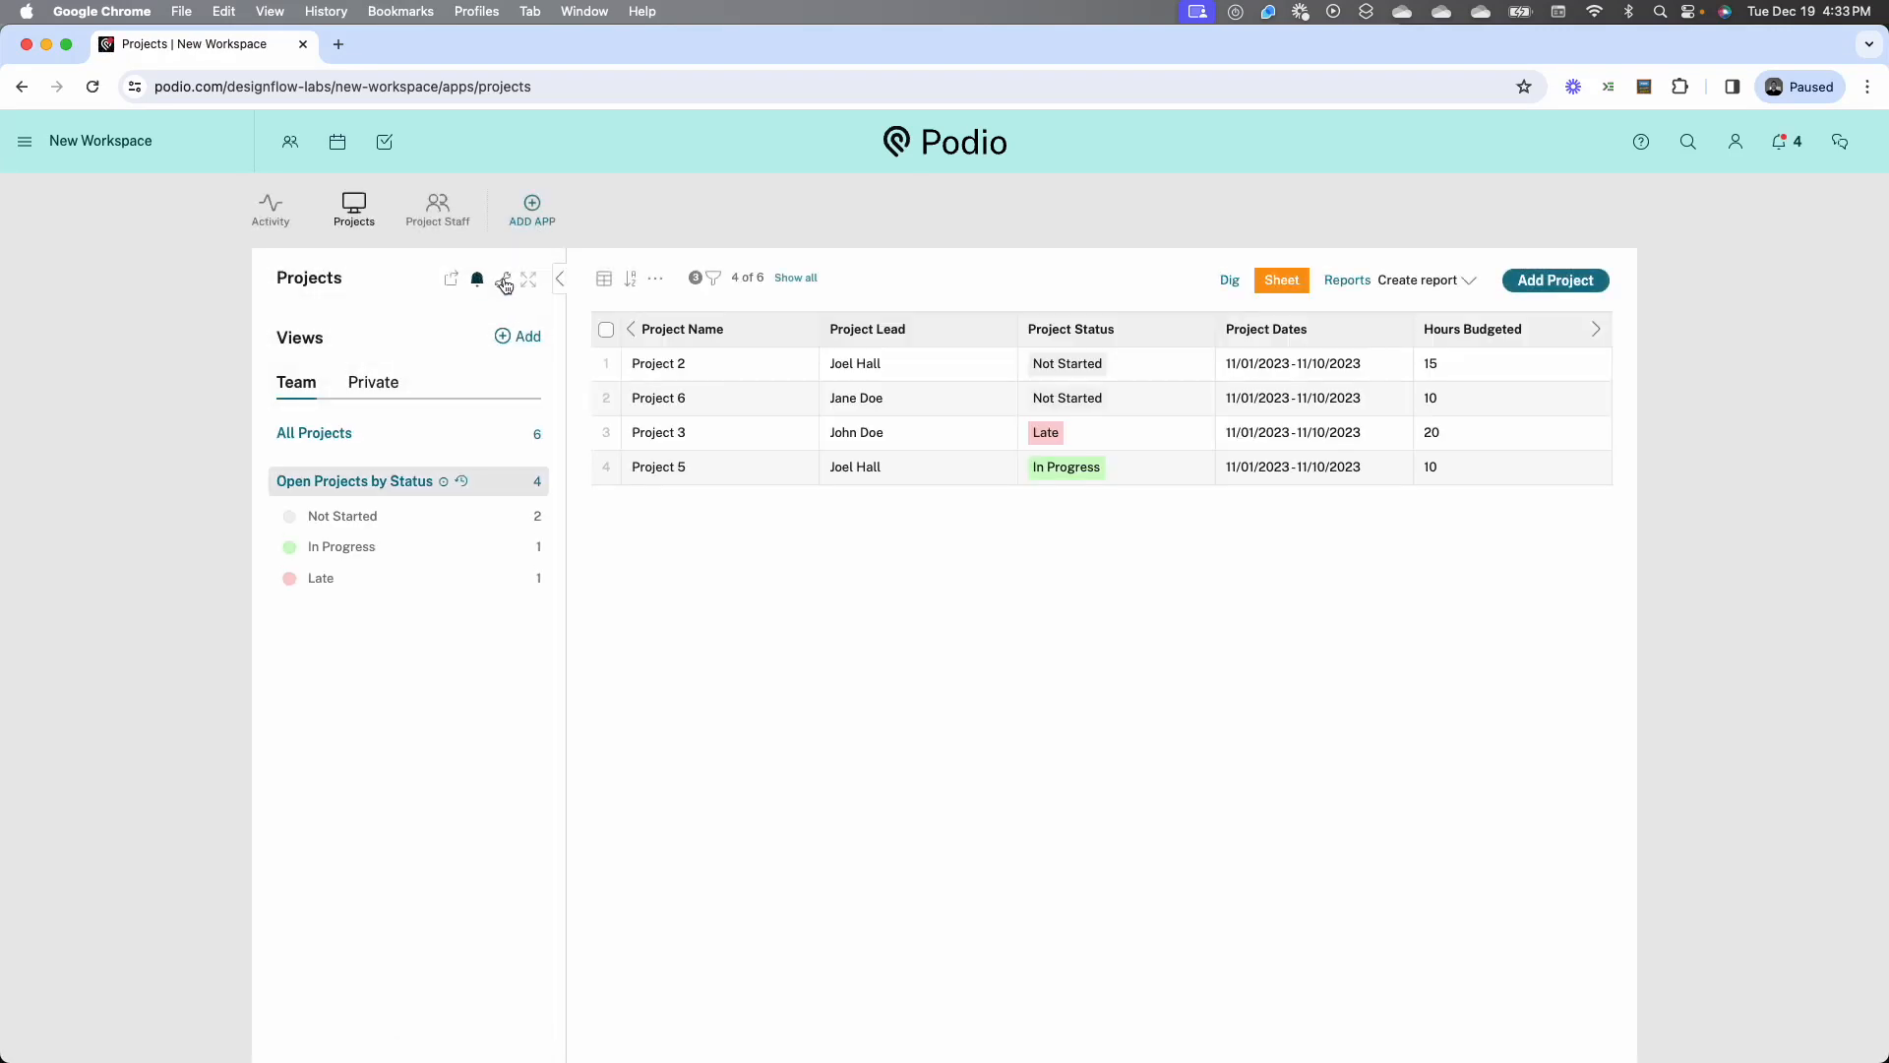
click(504, 282)
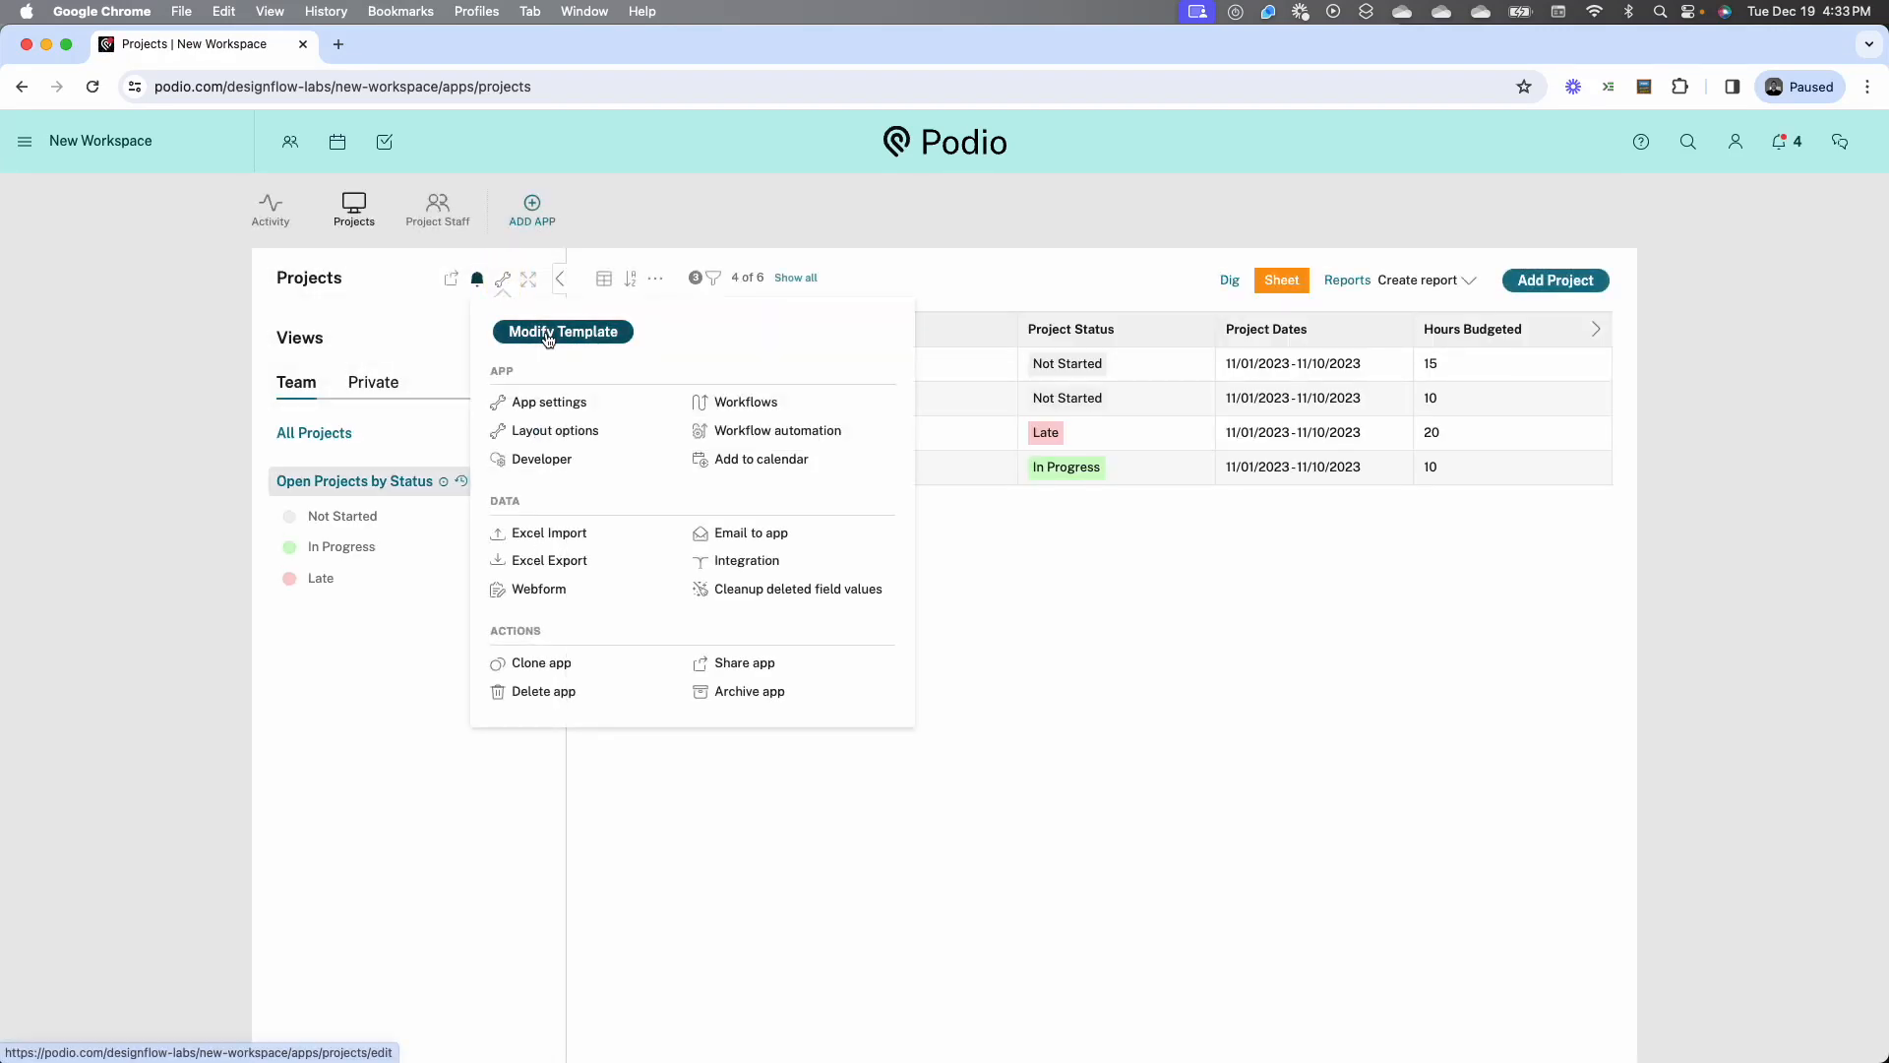
click(548, 335)
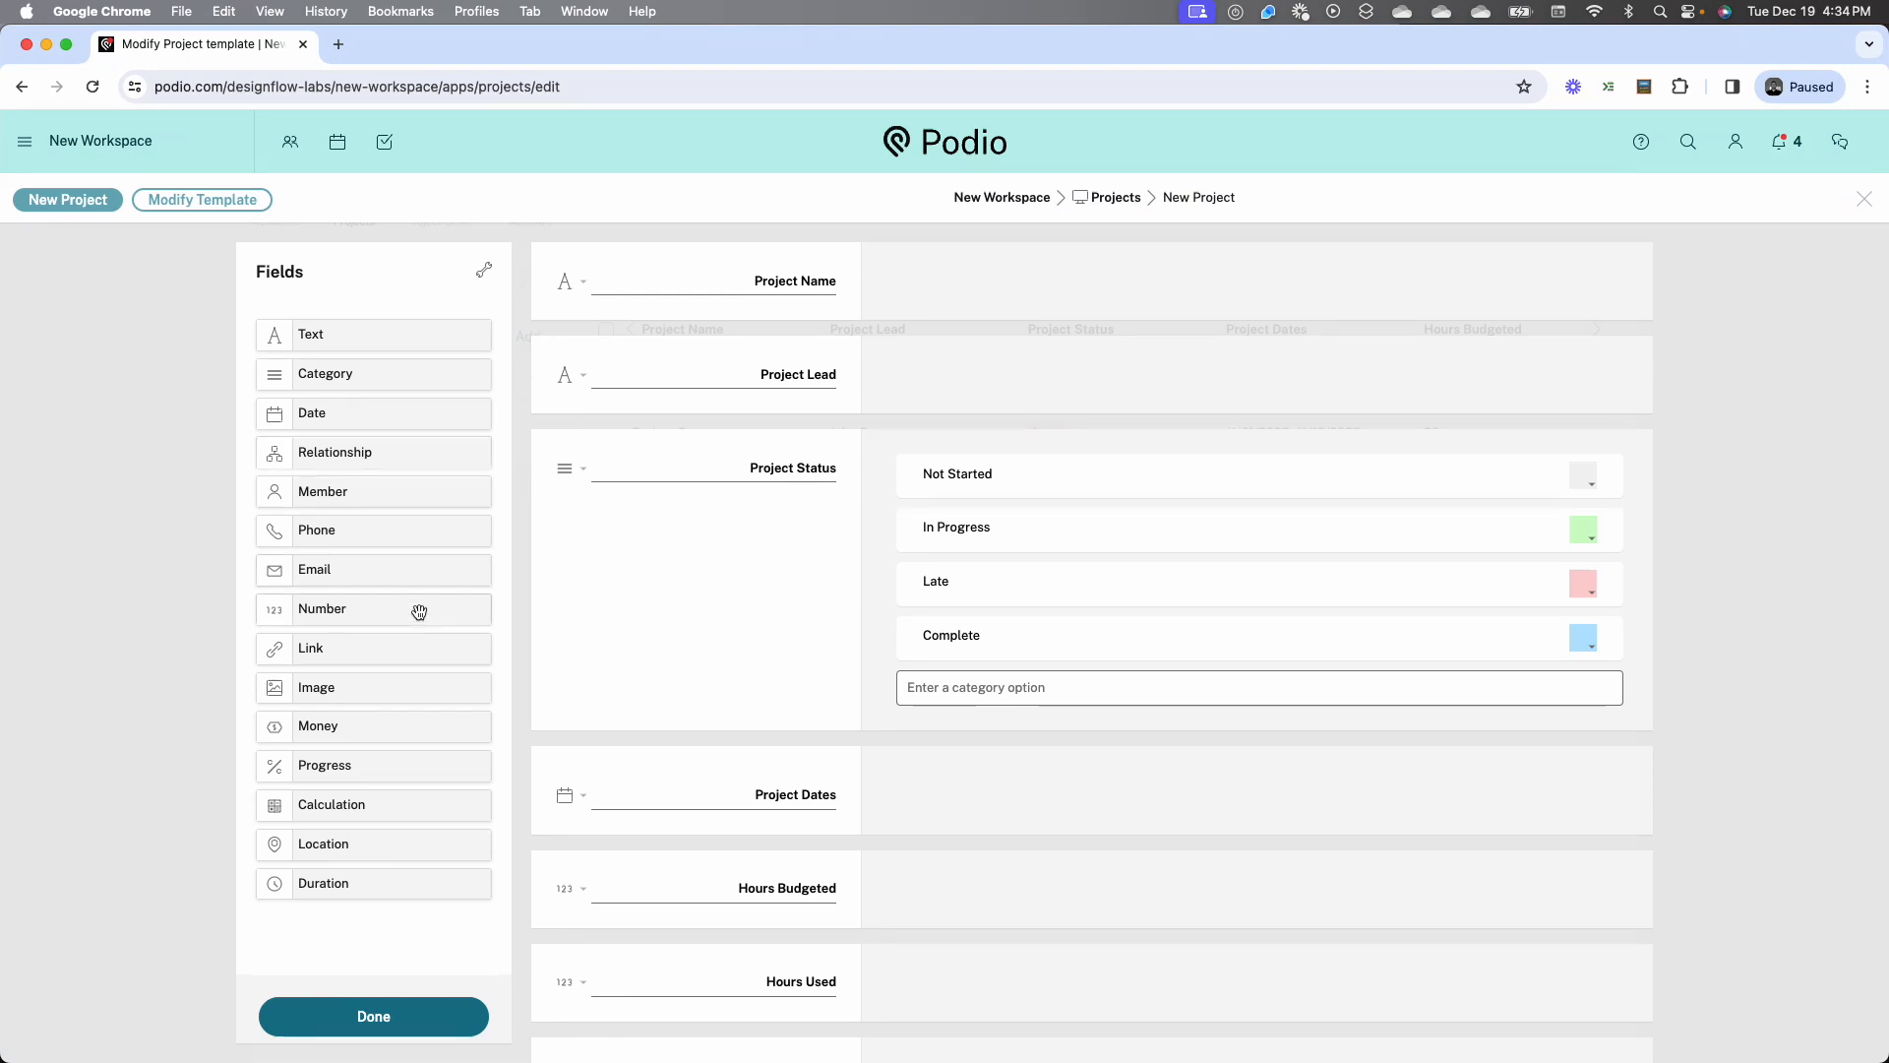
drag(372, 452, 558, 448)
click(862, 342)
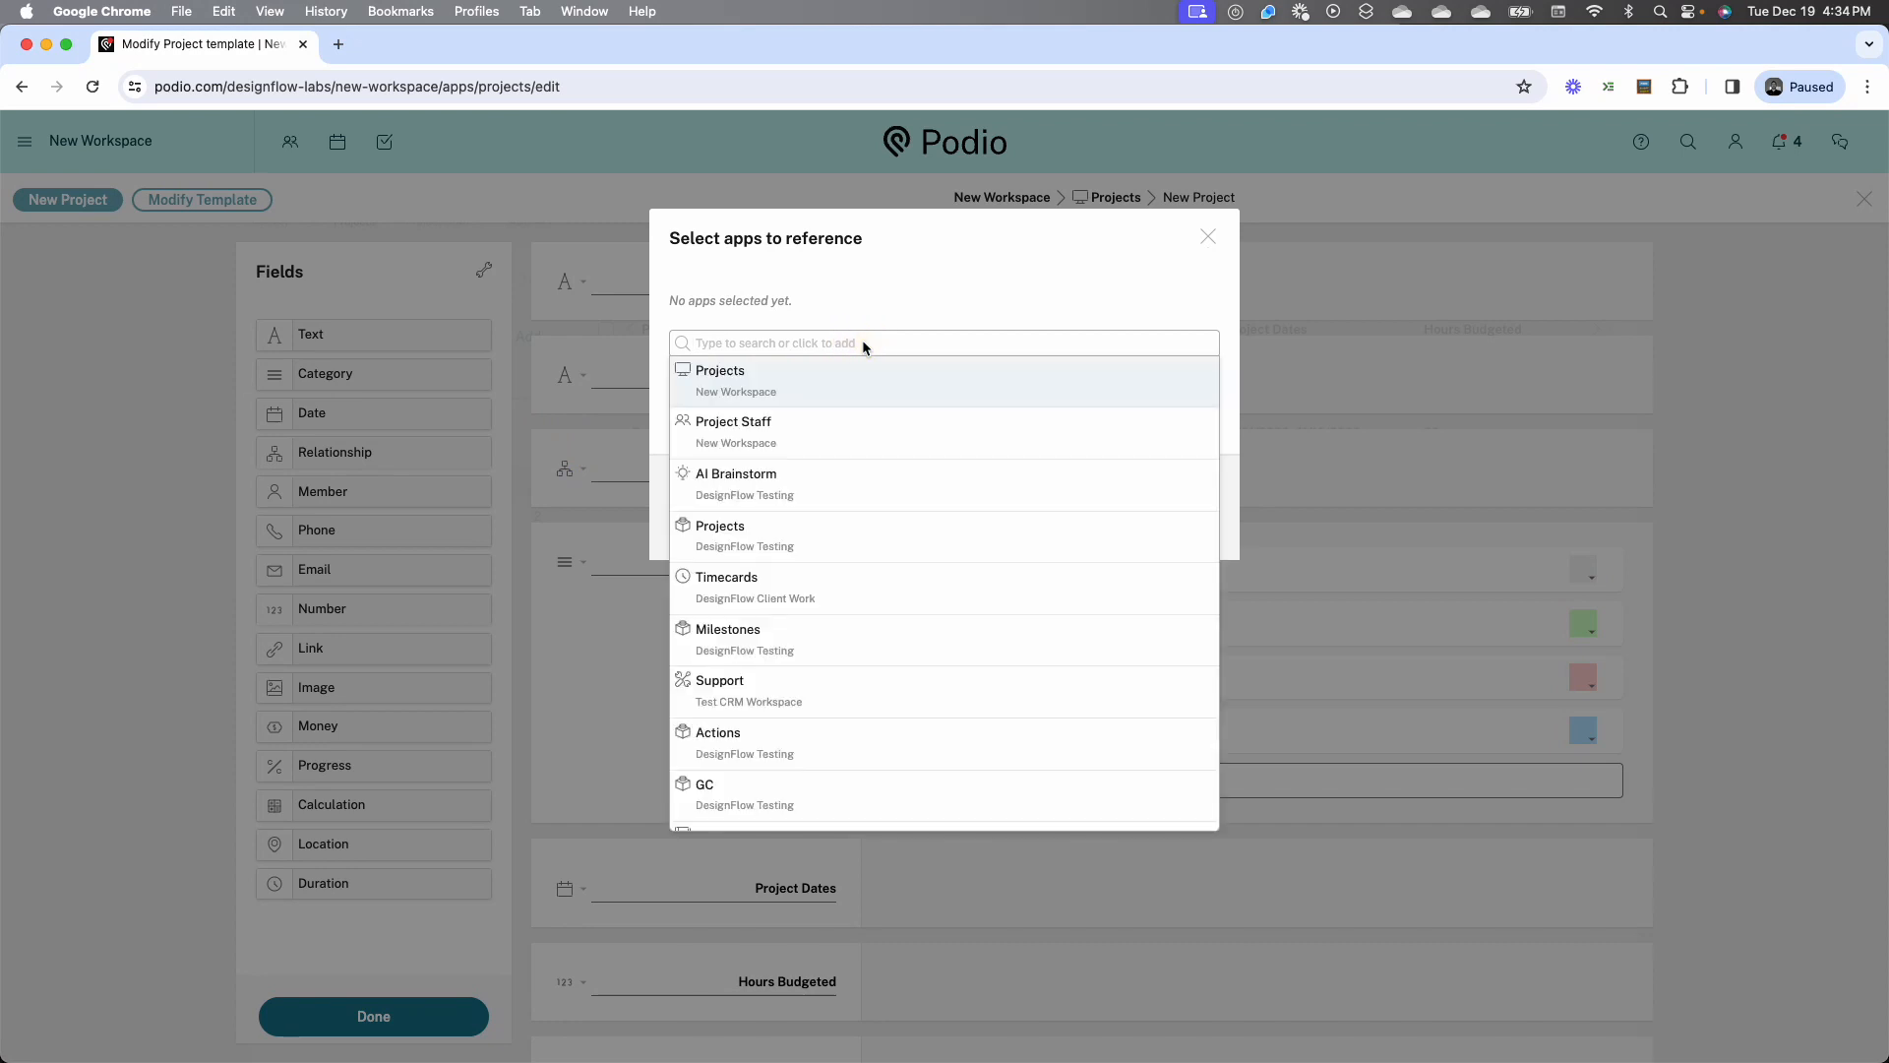
click(793, 424)
click(1168, 409)
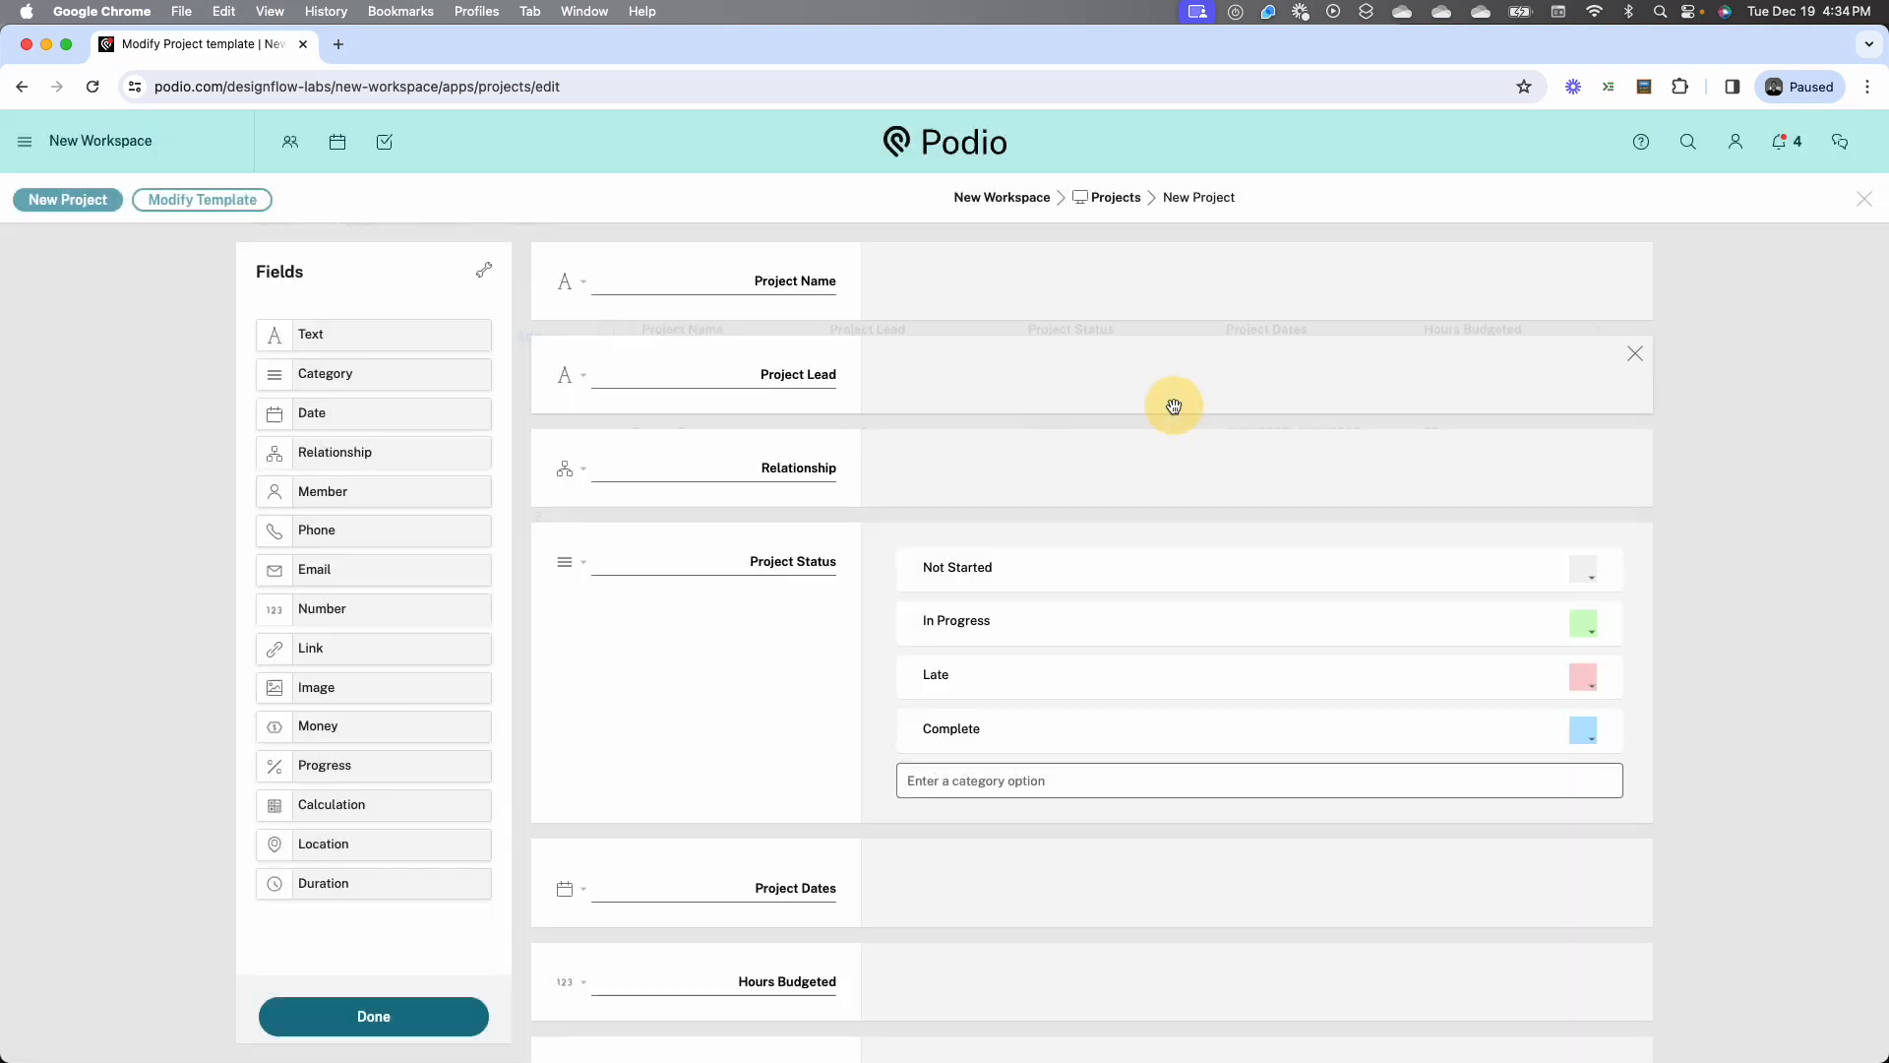
Rename the new relationship field Project Staff and finish editing the Projects template
double_click(777, 469)
text(Pr)
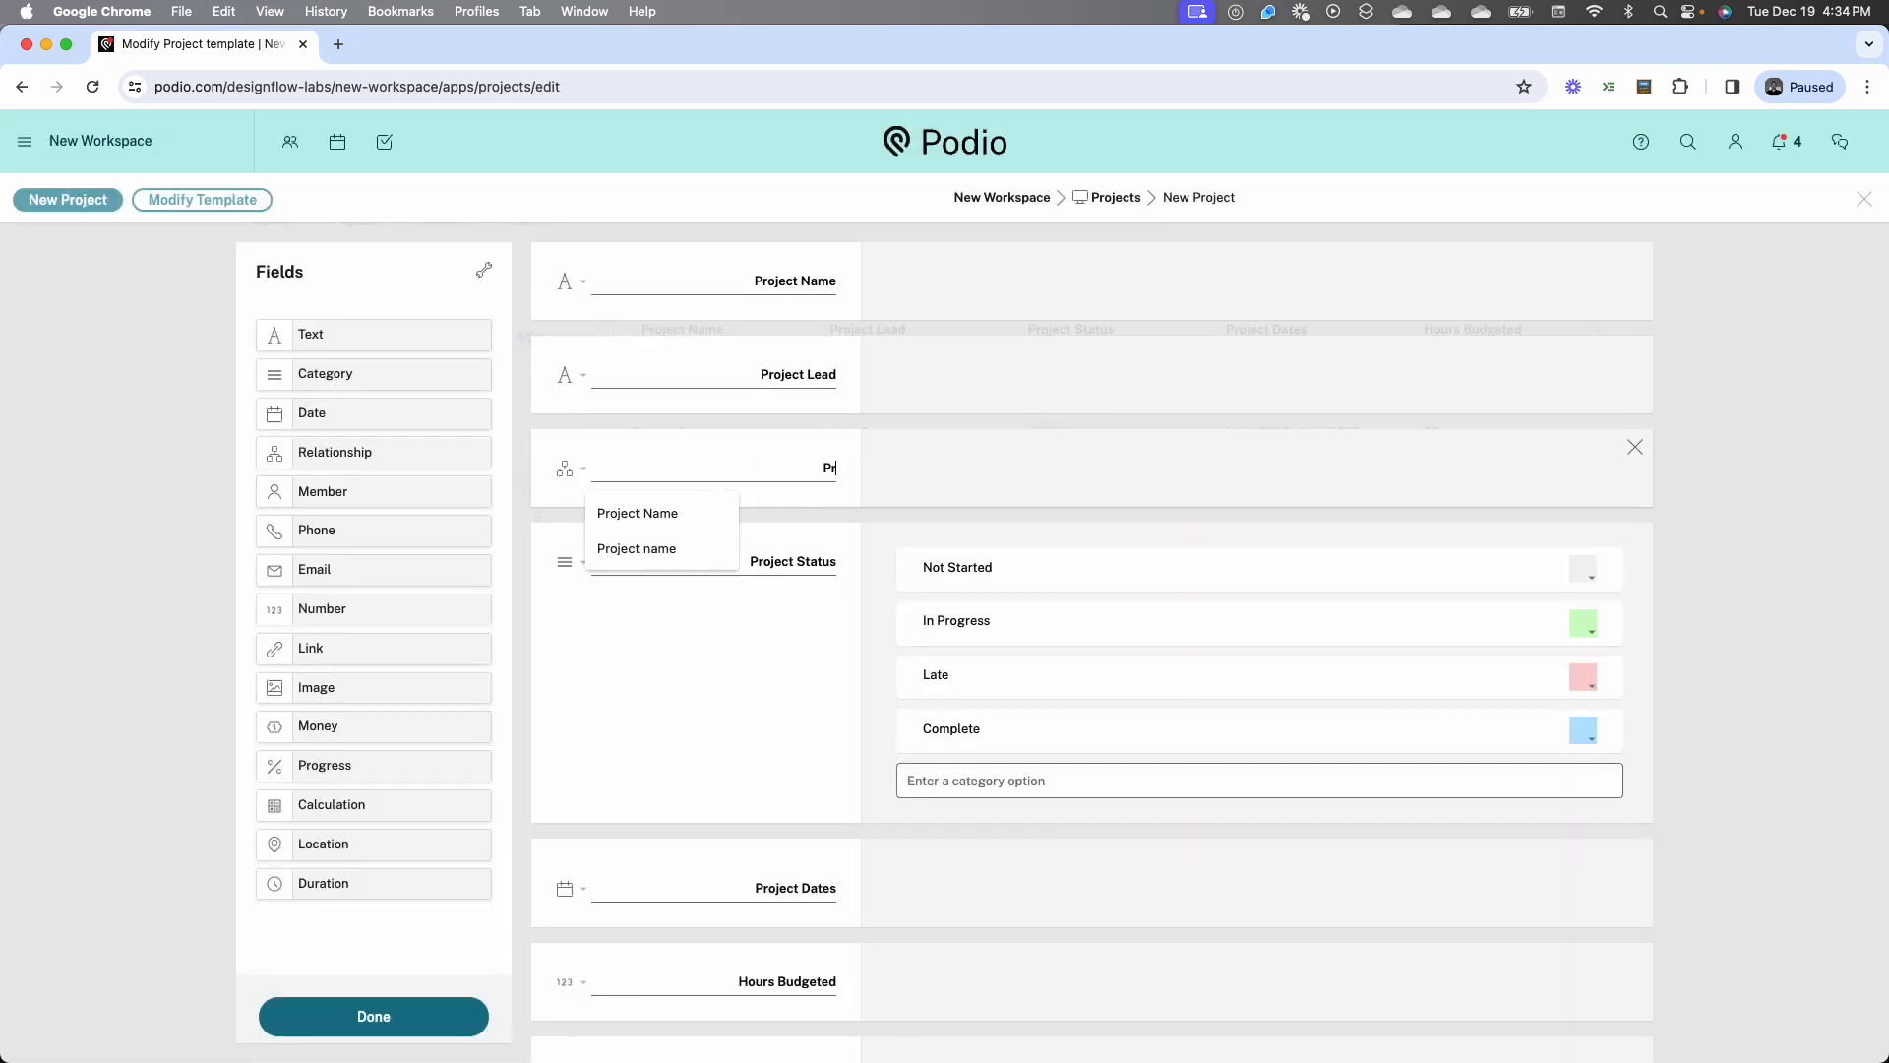
text(oject Staff)
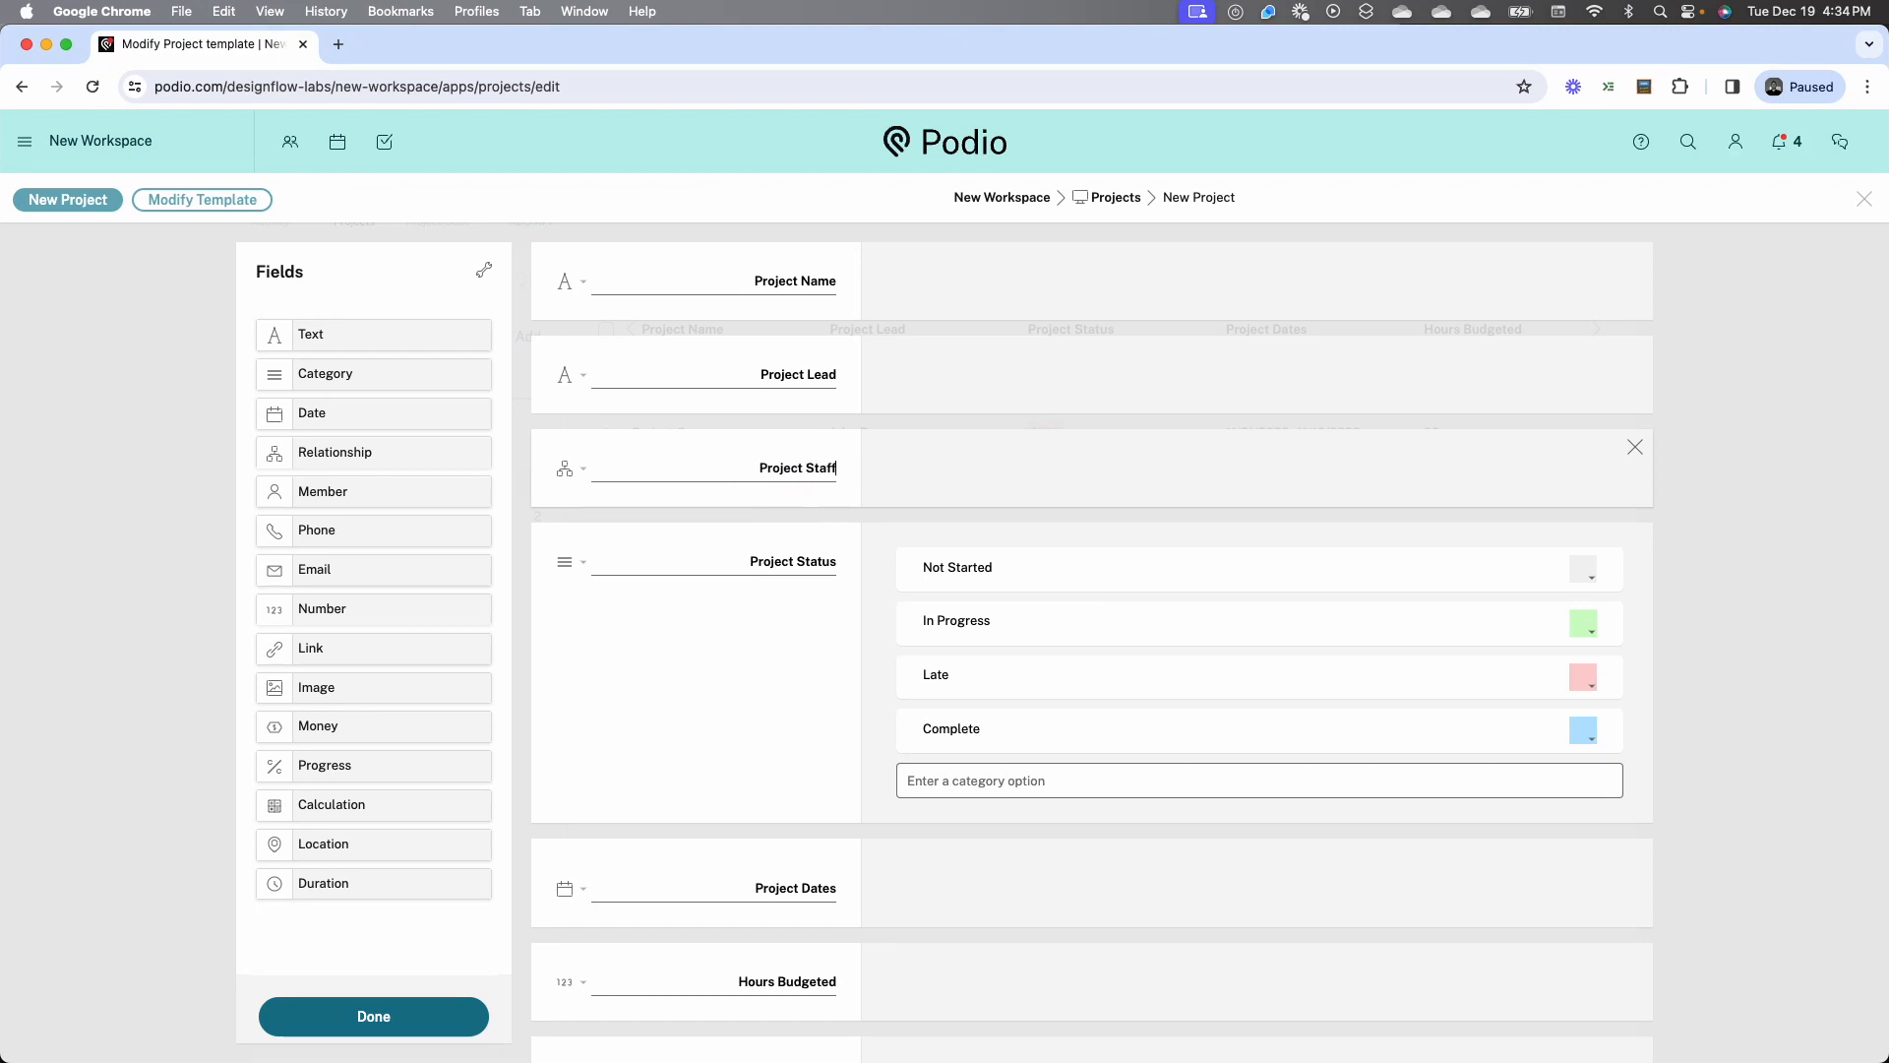
click(434, 1013)
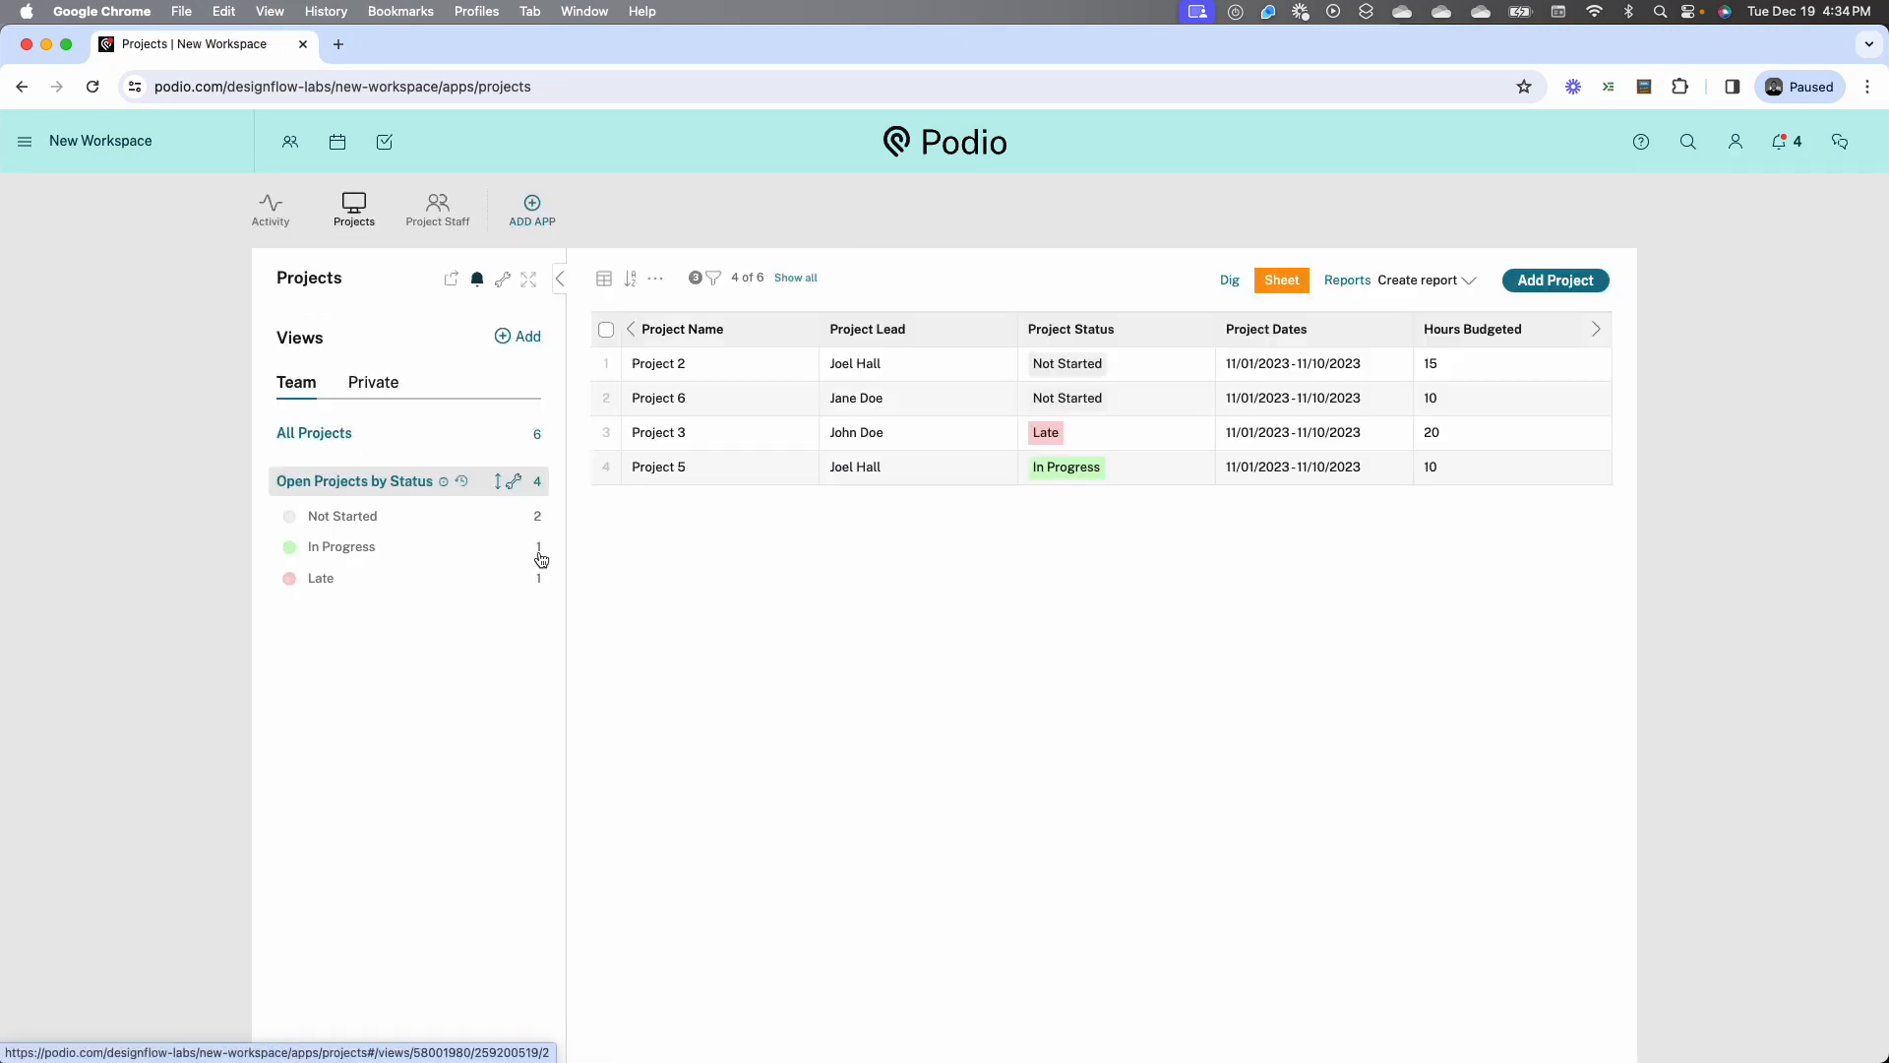
Open Project 5 and link the new staff member in its Project Staff field
click(733, 468)
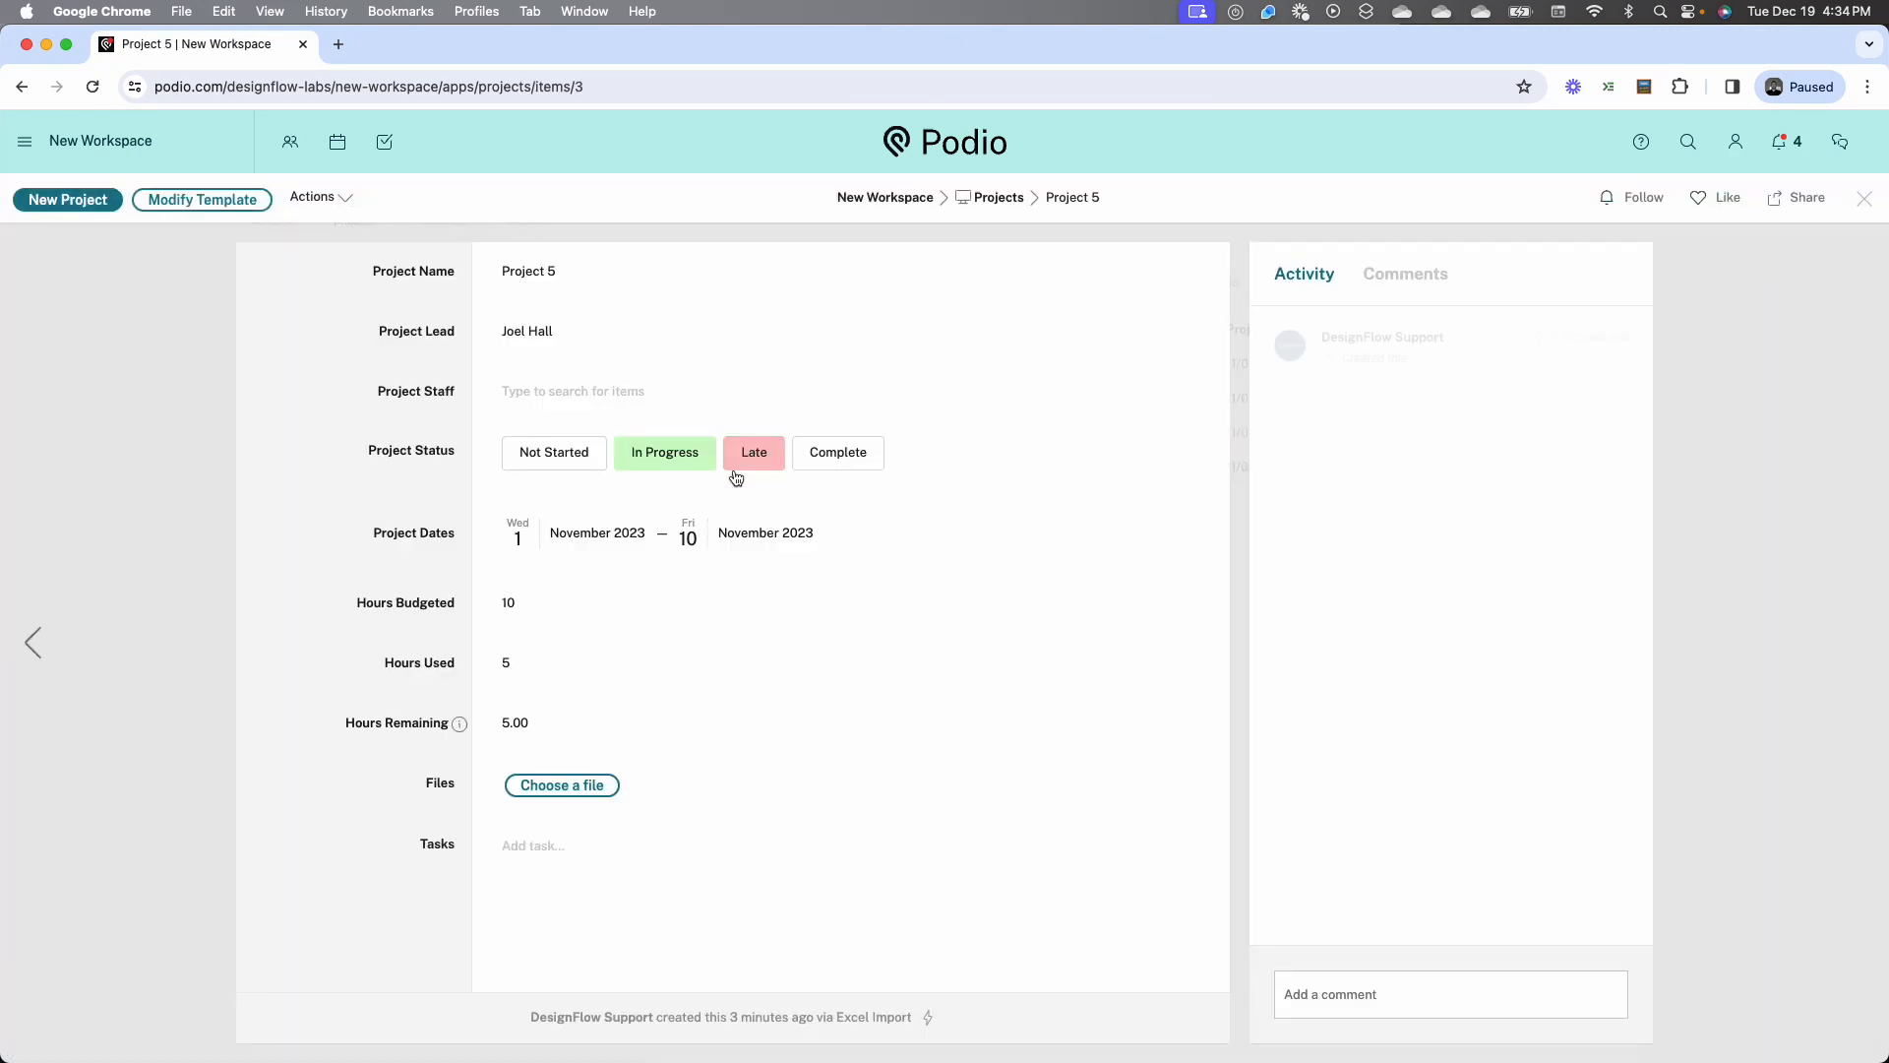
click(574, 391)
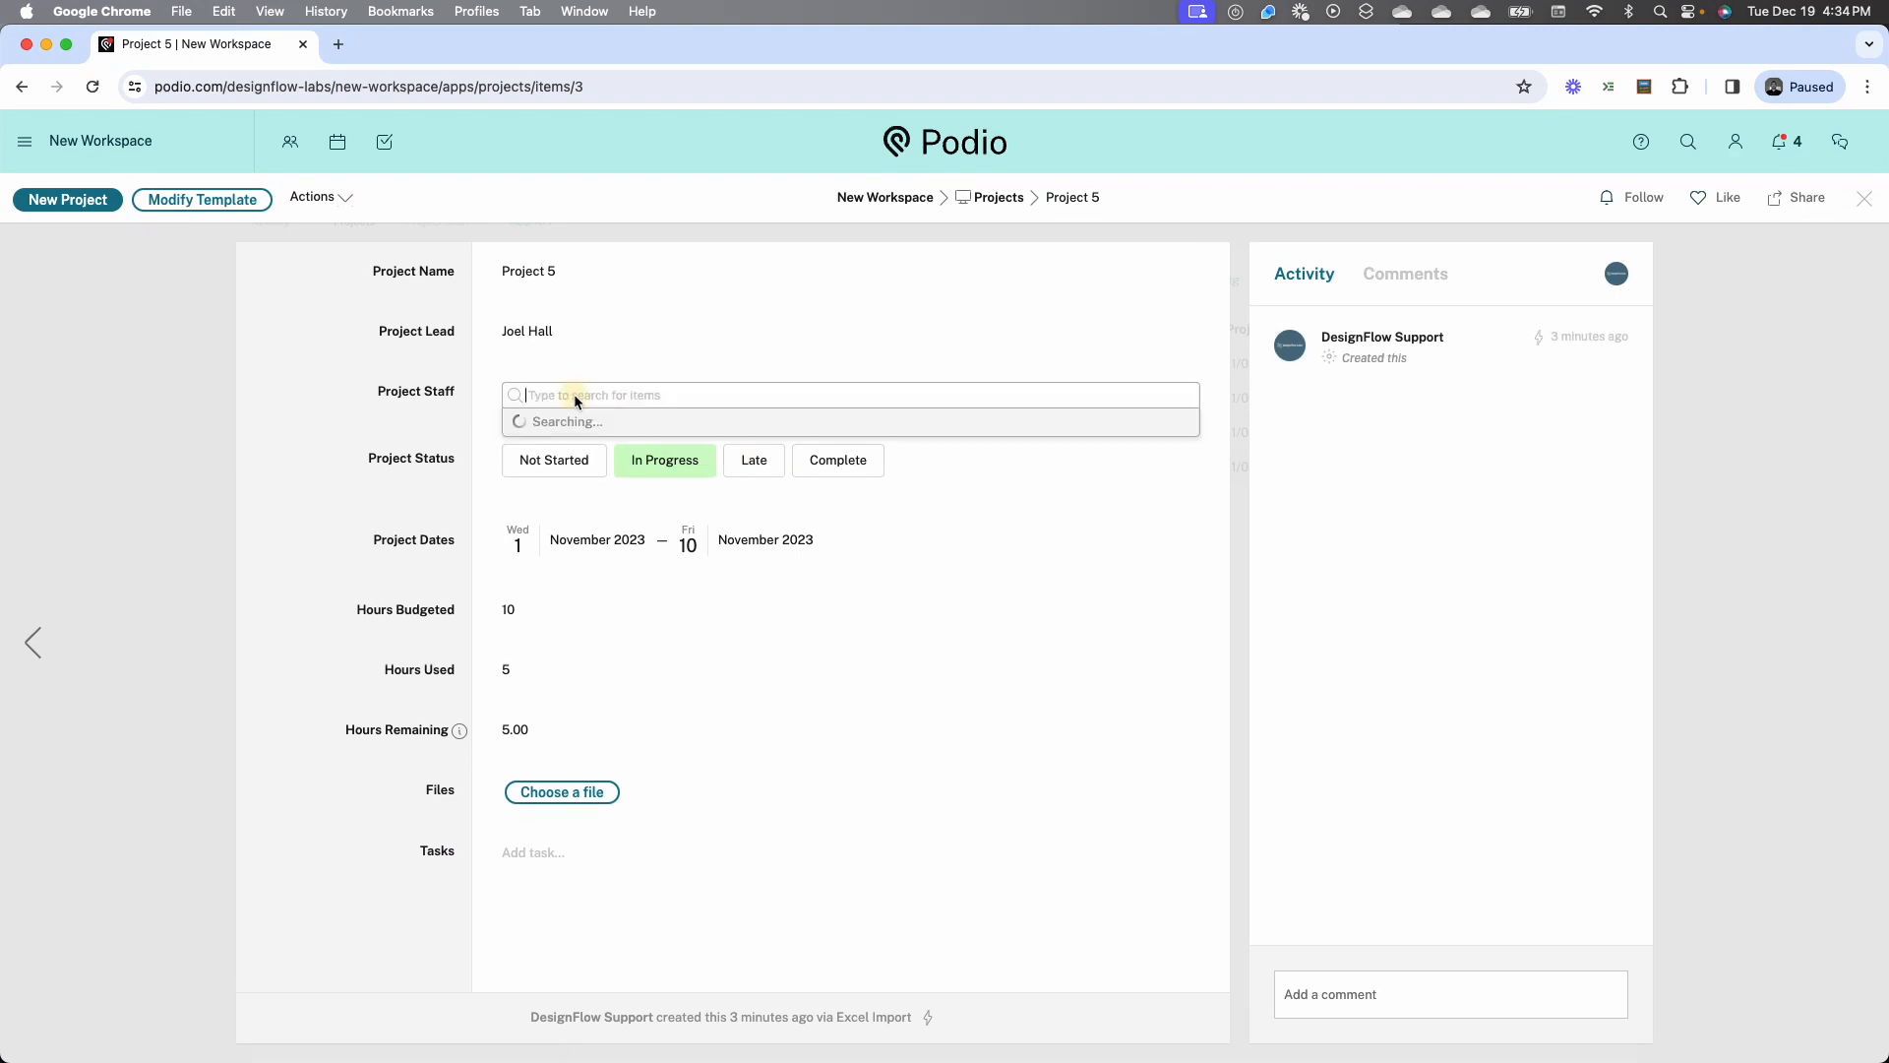
click(565, 454)
click(390, 403)
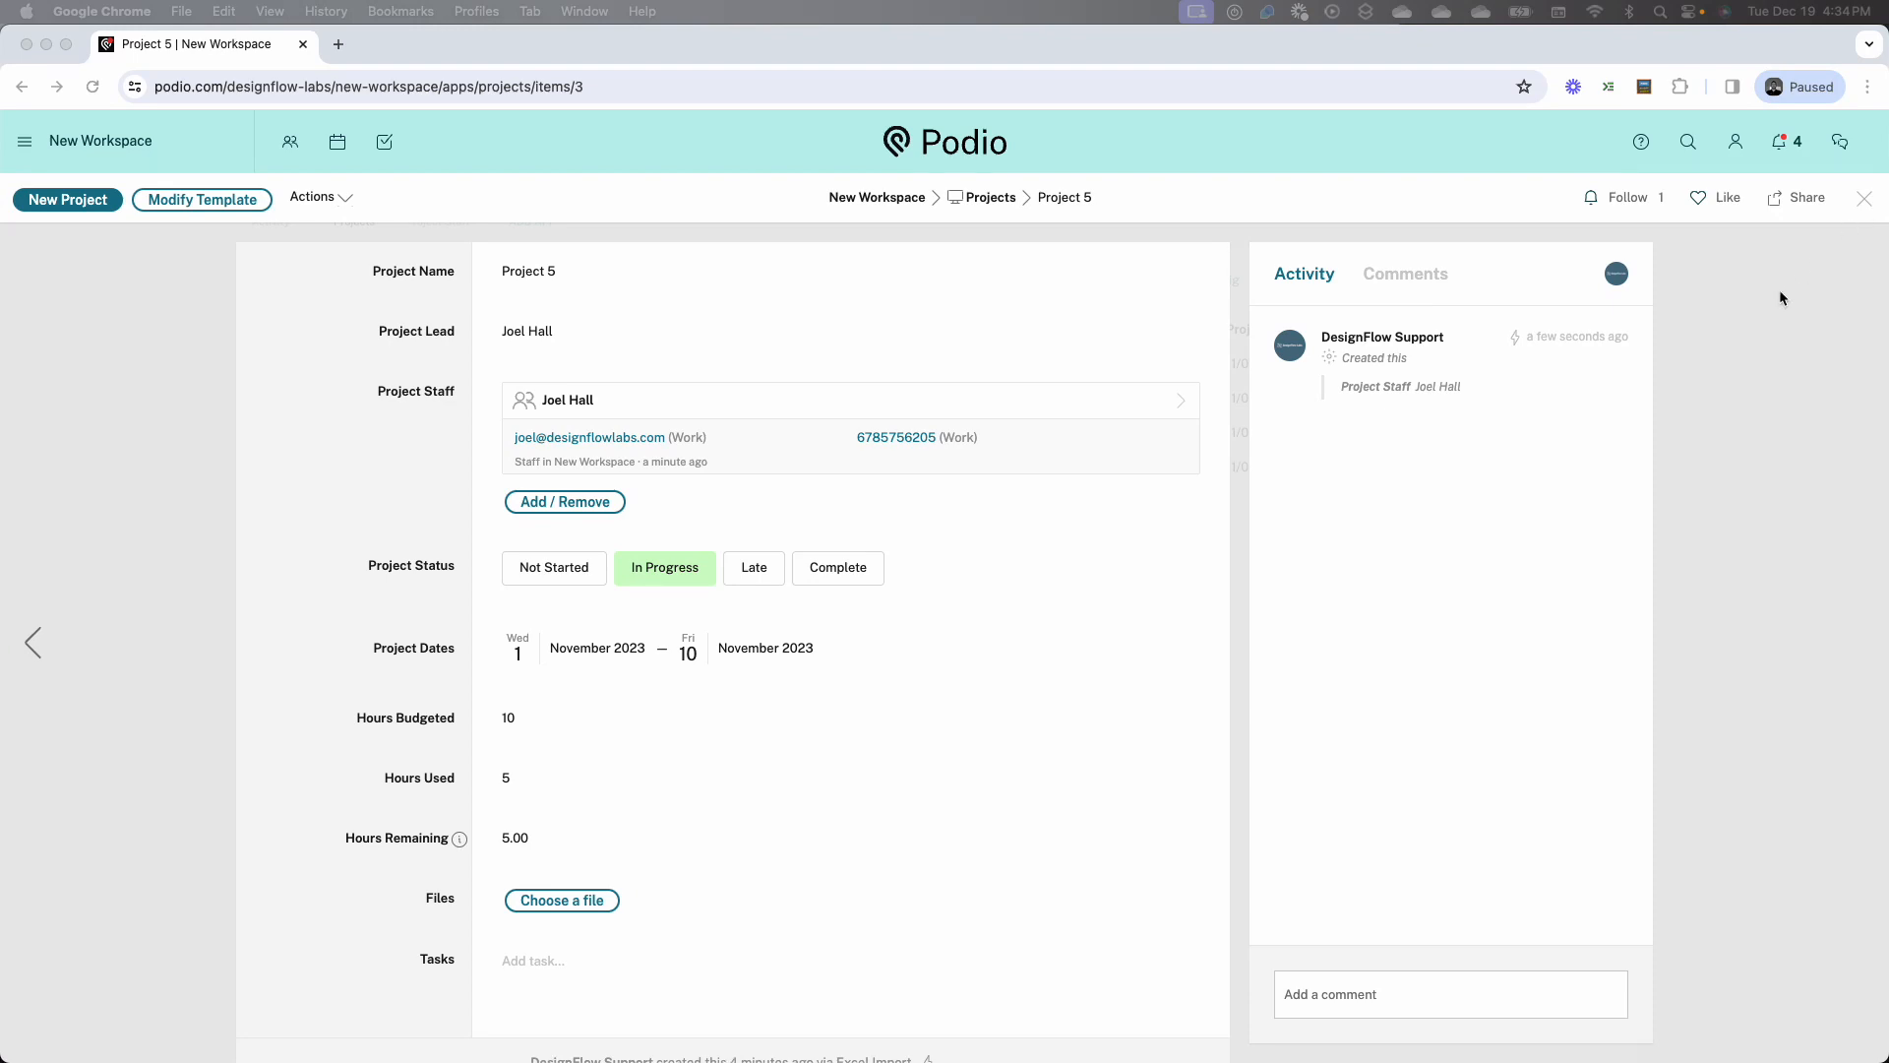
Switch to the Projects workbook in Excel to review the original tracker, and return to Project 5 in Podio
key(ctrl+Up)
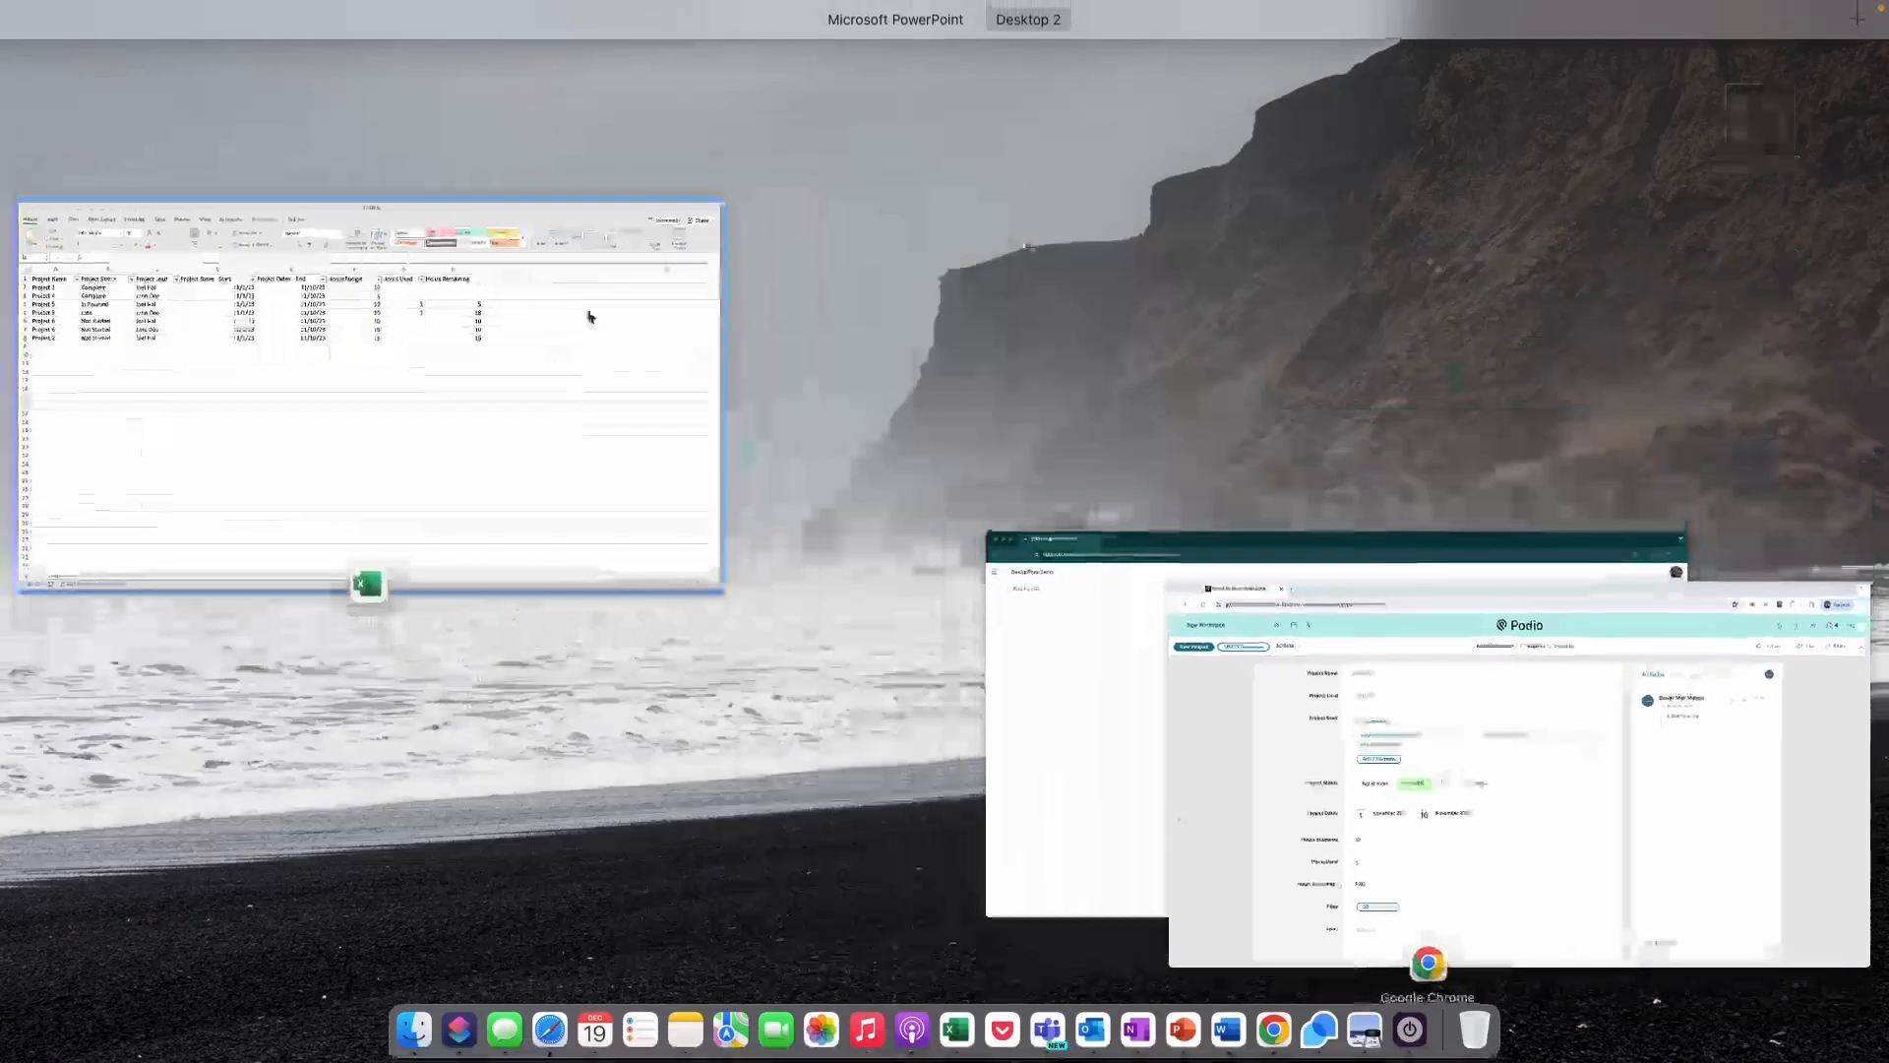
click(531, 323)
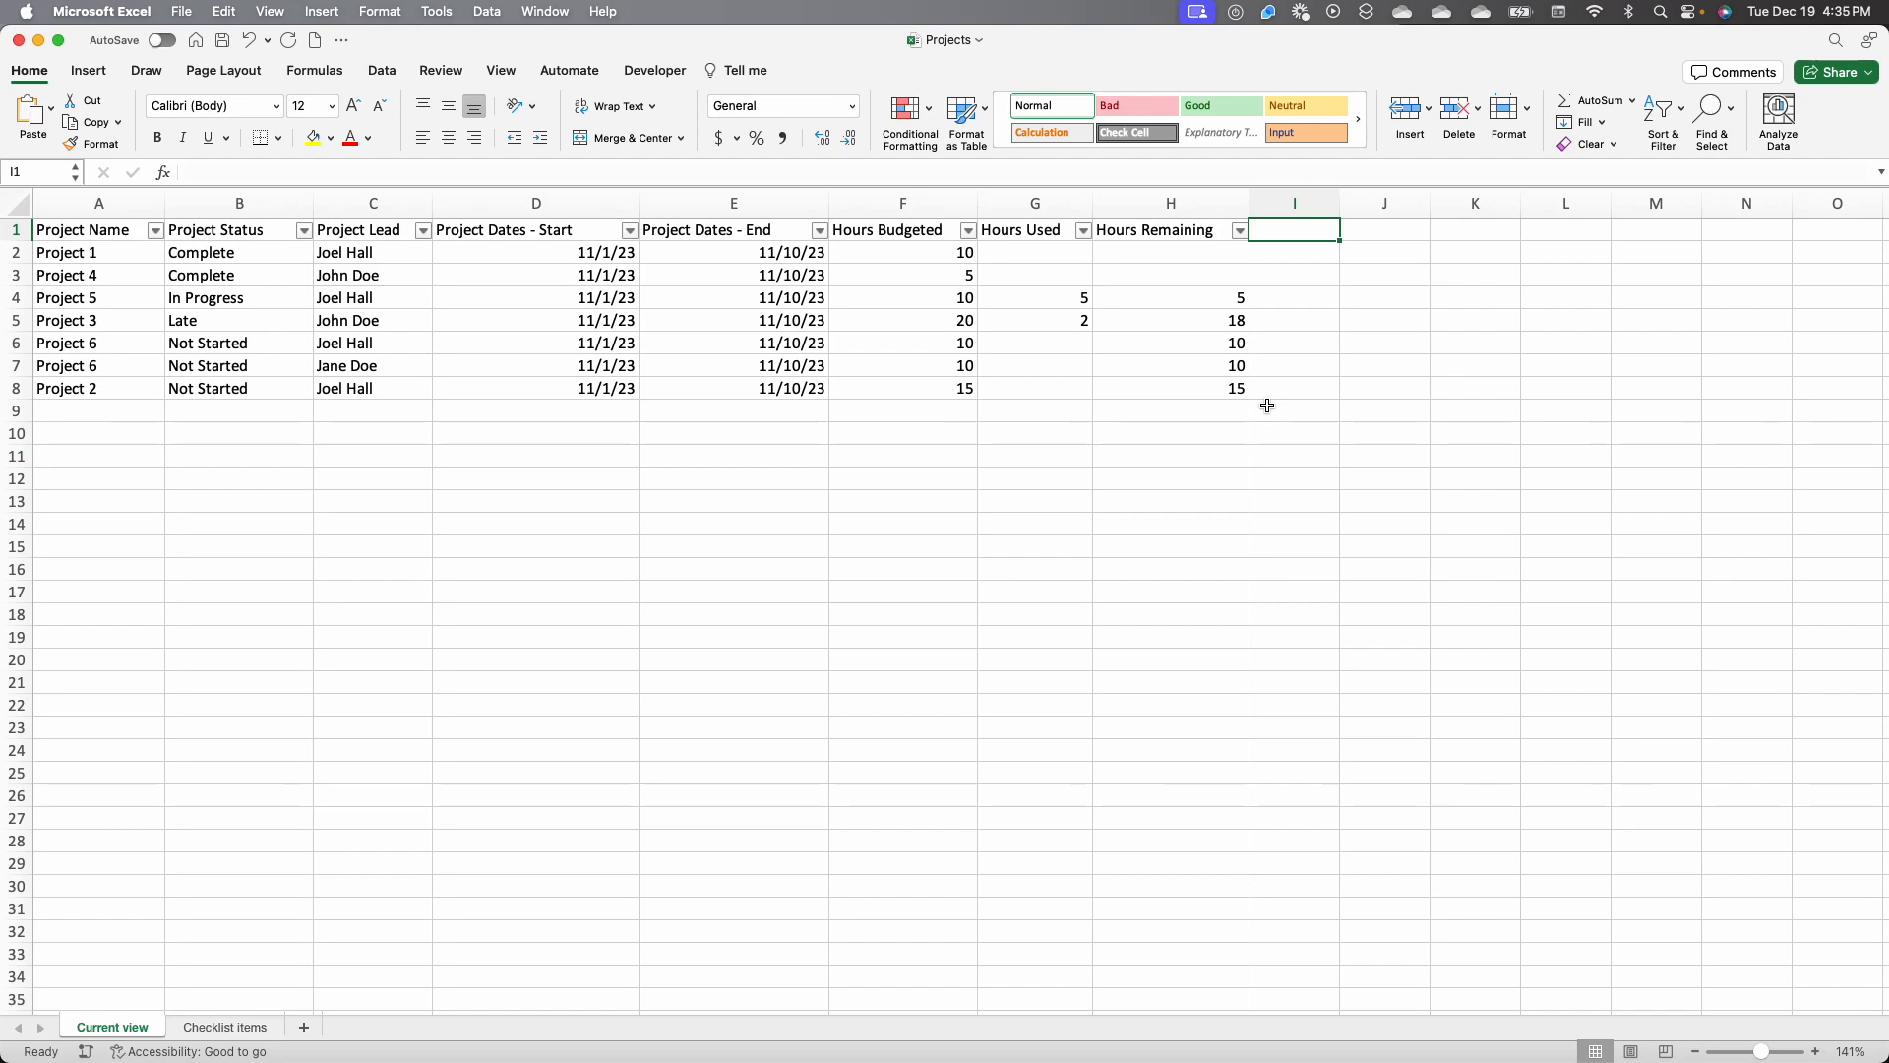
key(ctrl+Up)
click(557, 670)
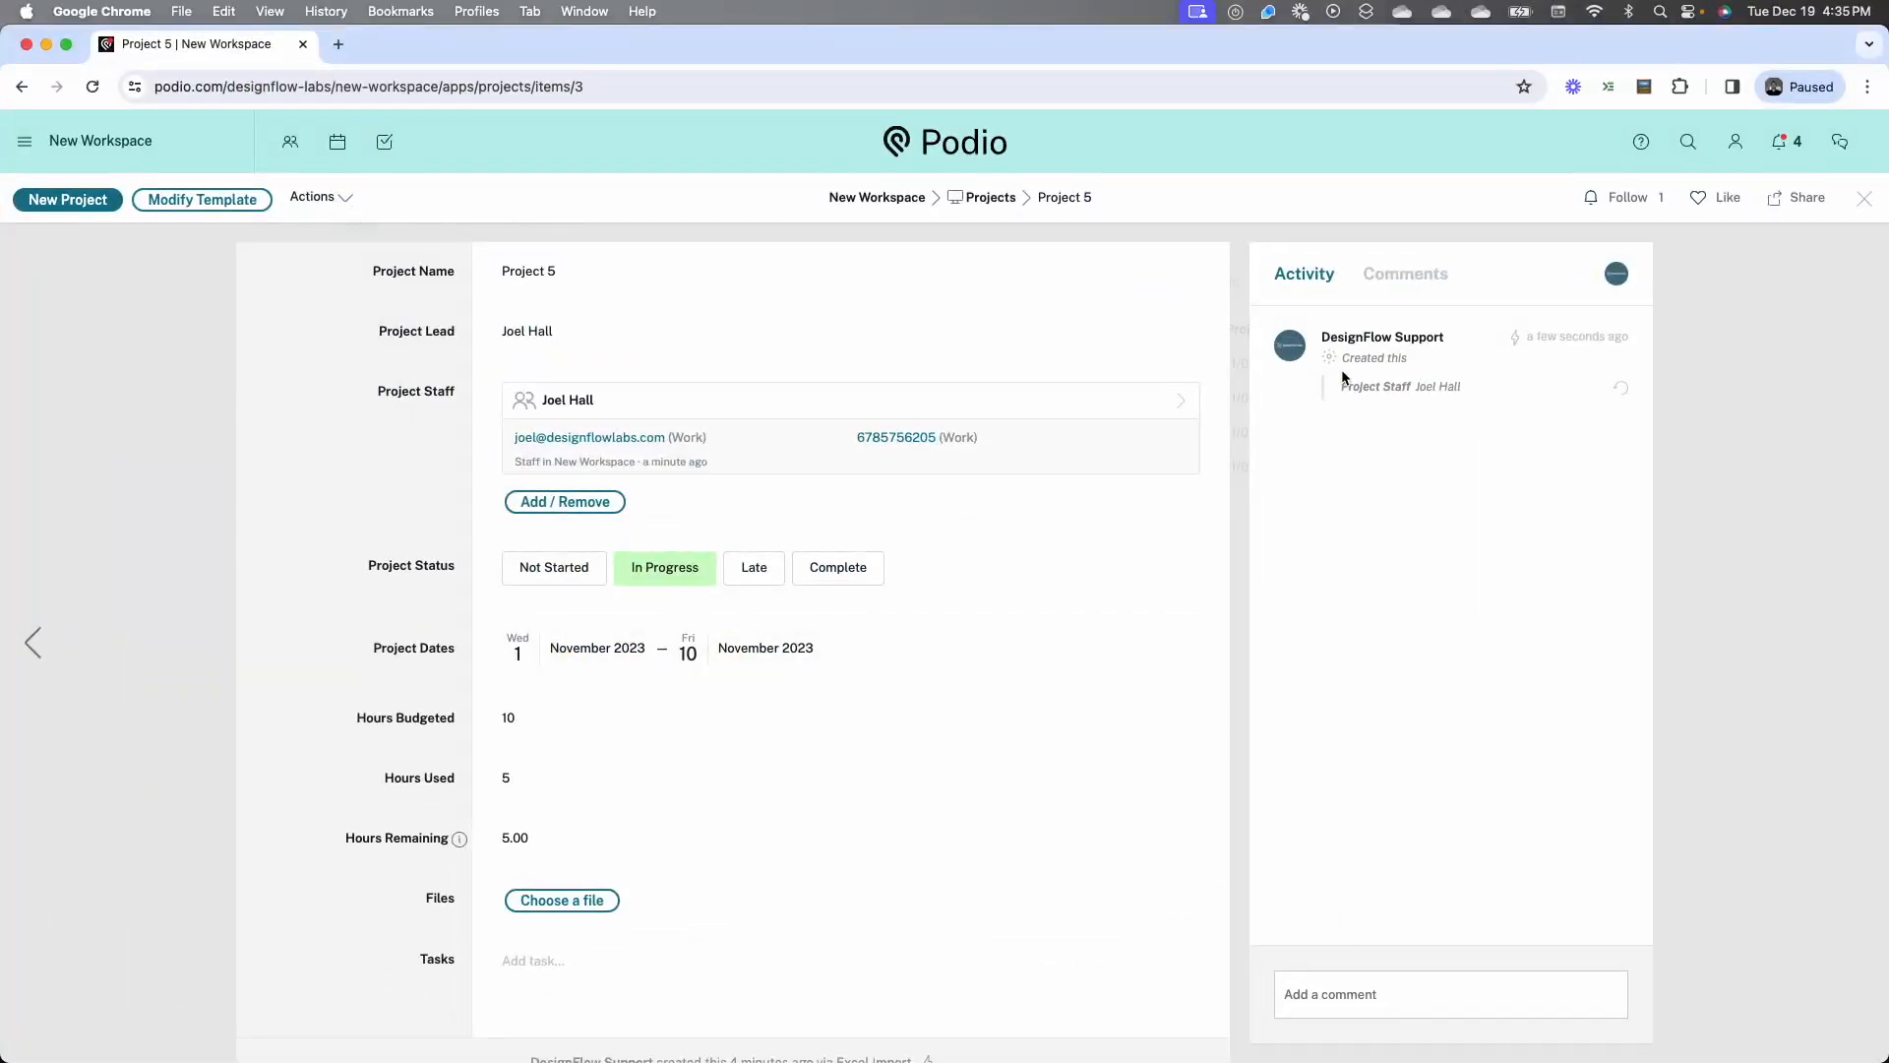
Draft a comment on Project 5 with an @-mention of the staff member's name, without posting it
click(1382, 987)
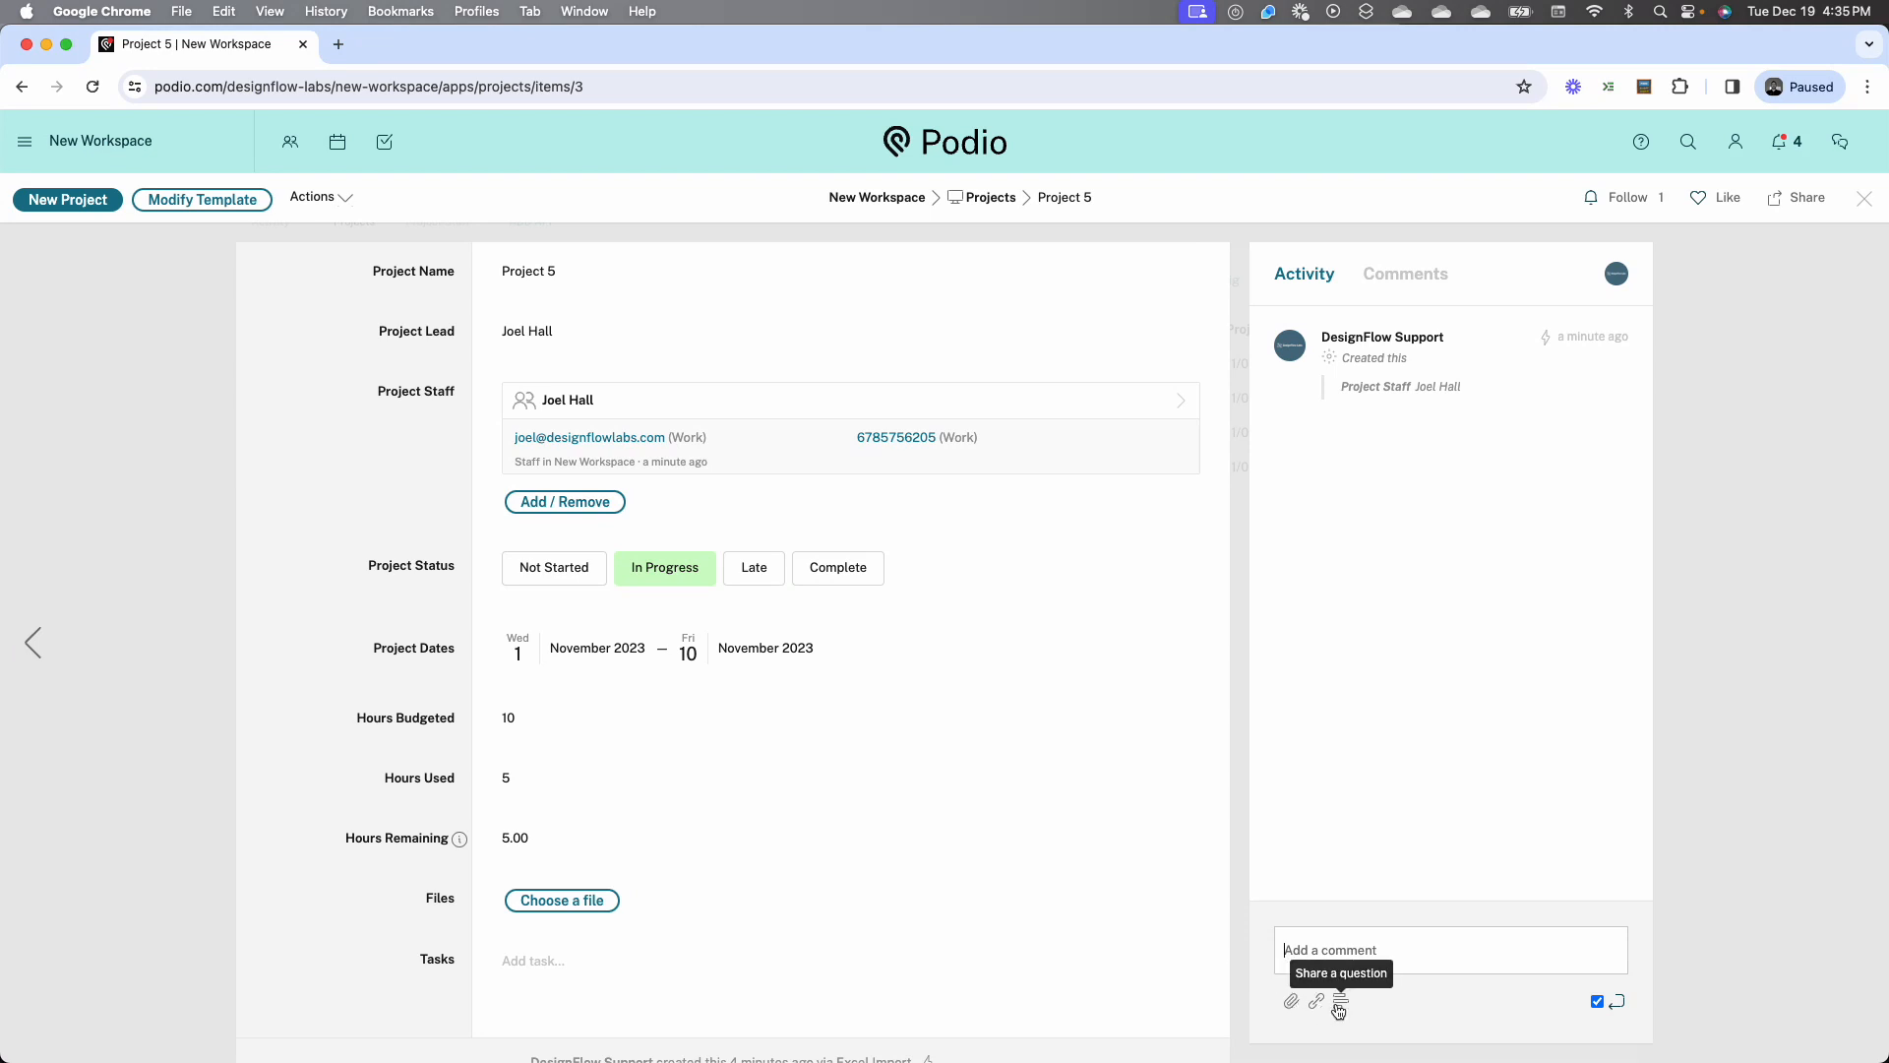
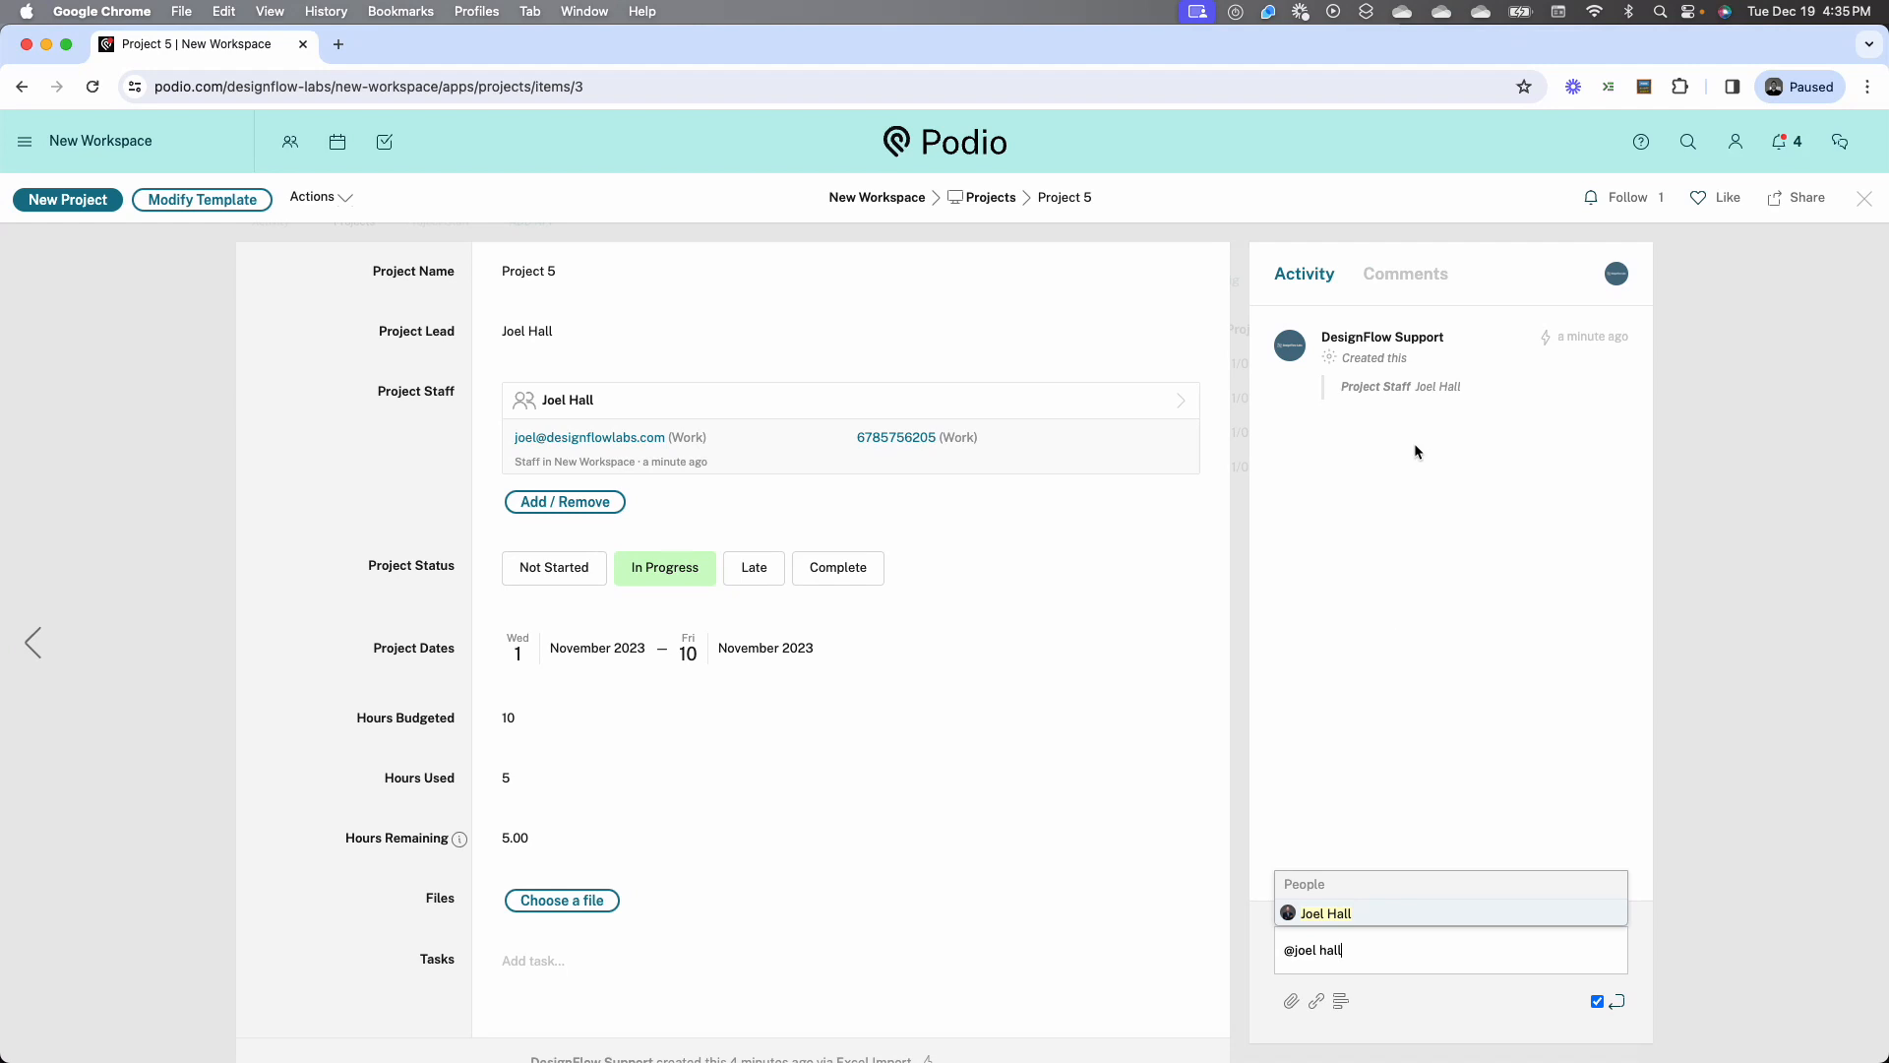
click(327, 492)
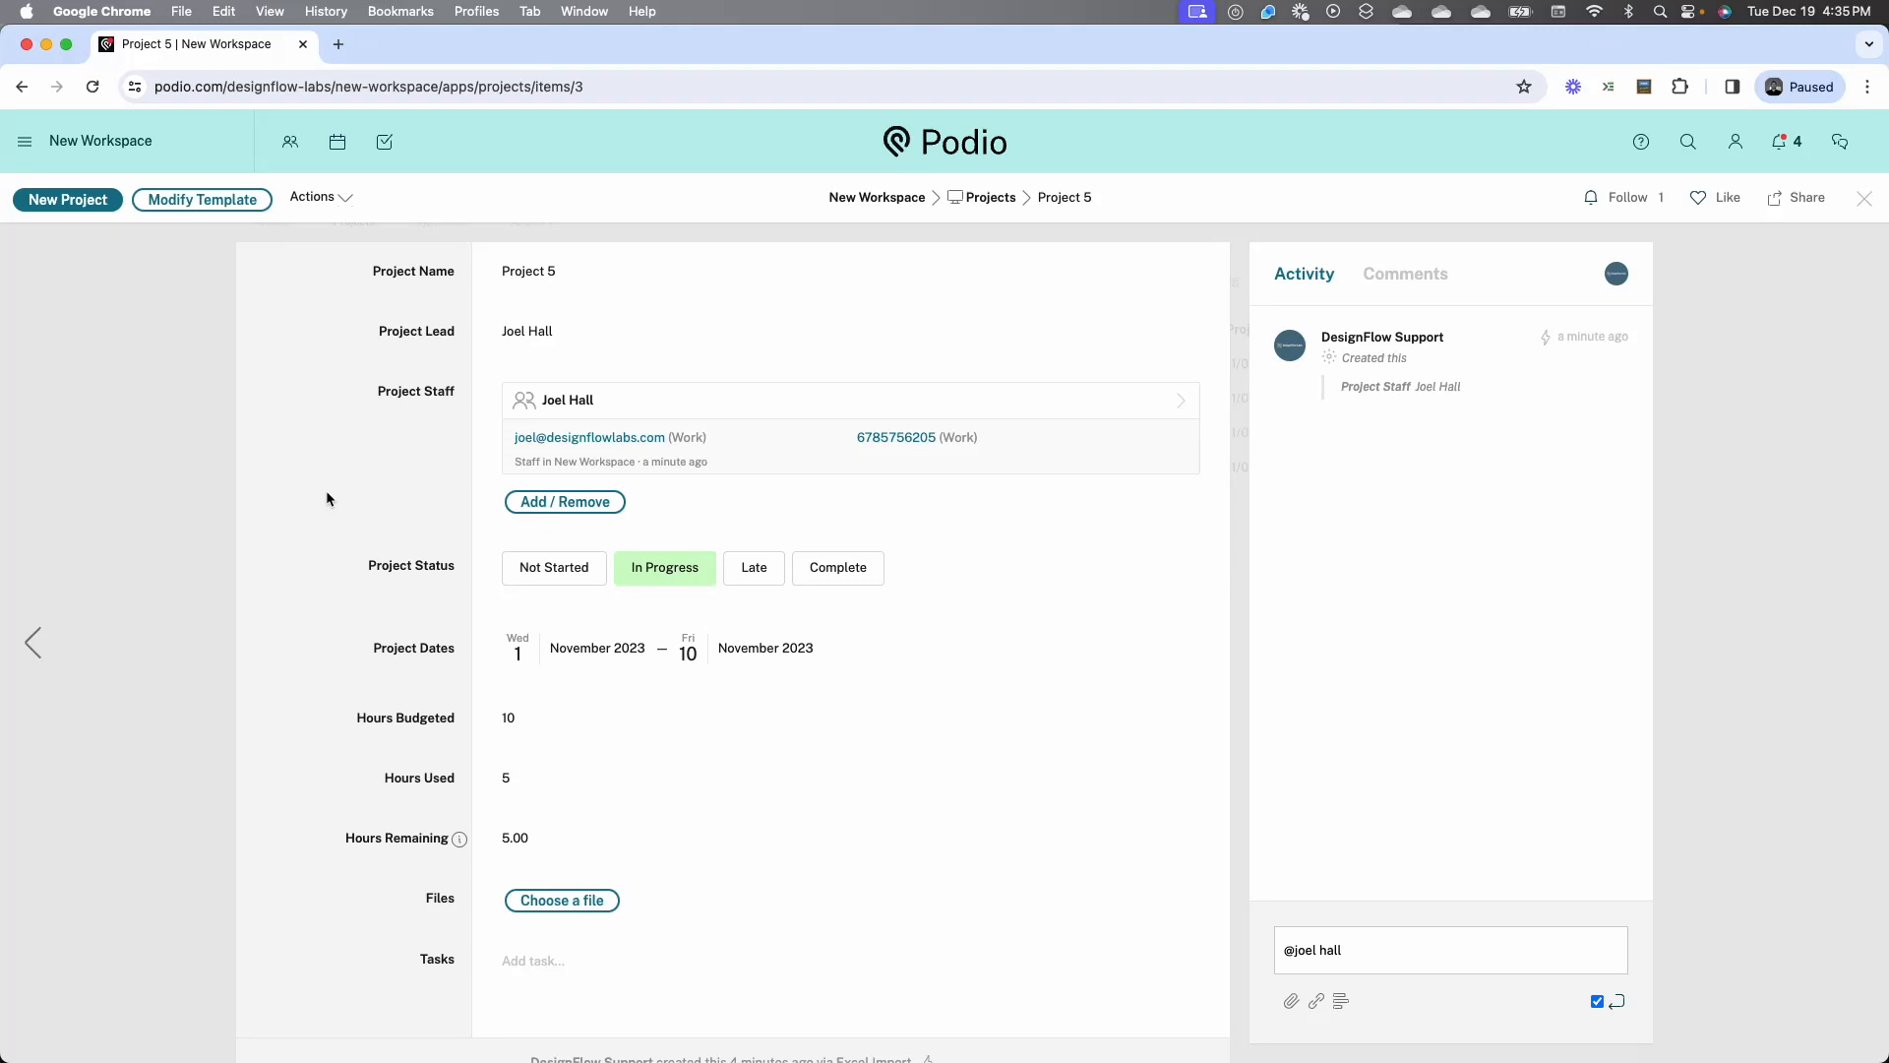
Start a new task on Project 5 titled Reminder 1, assigned to DesignFlow Support and due 12/19/2023
key(t)
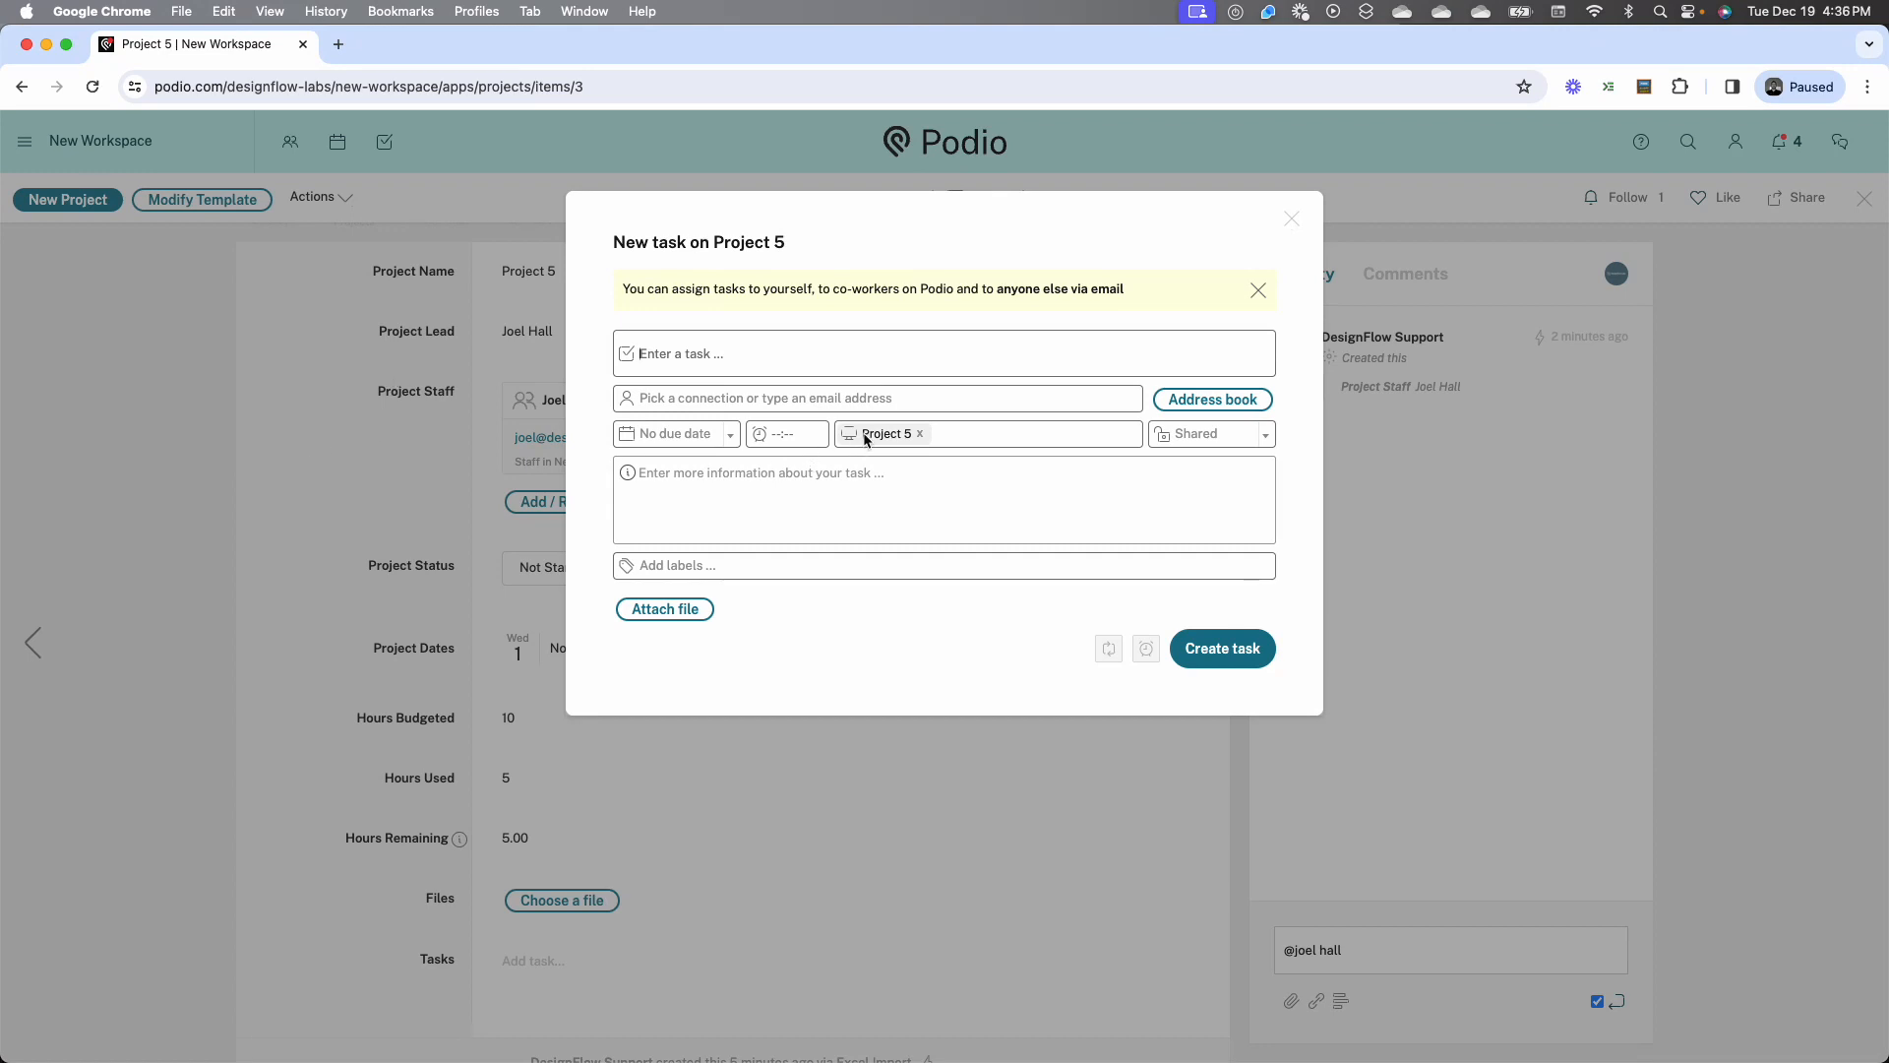
click(772, 356)
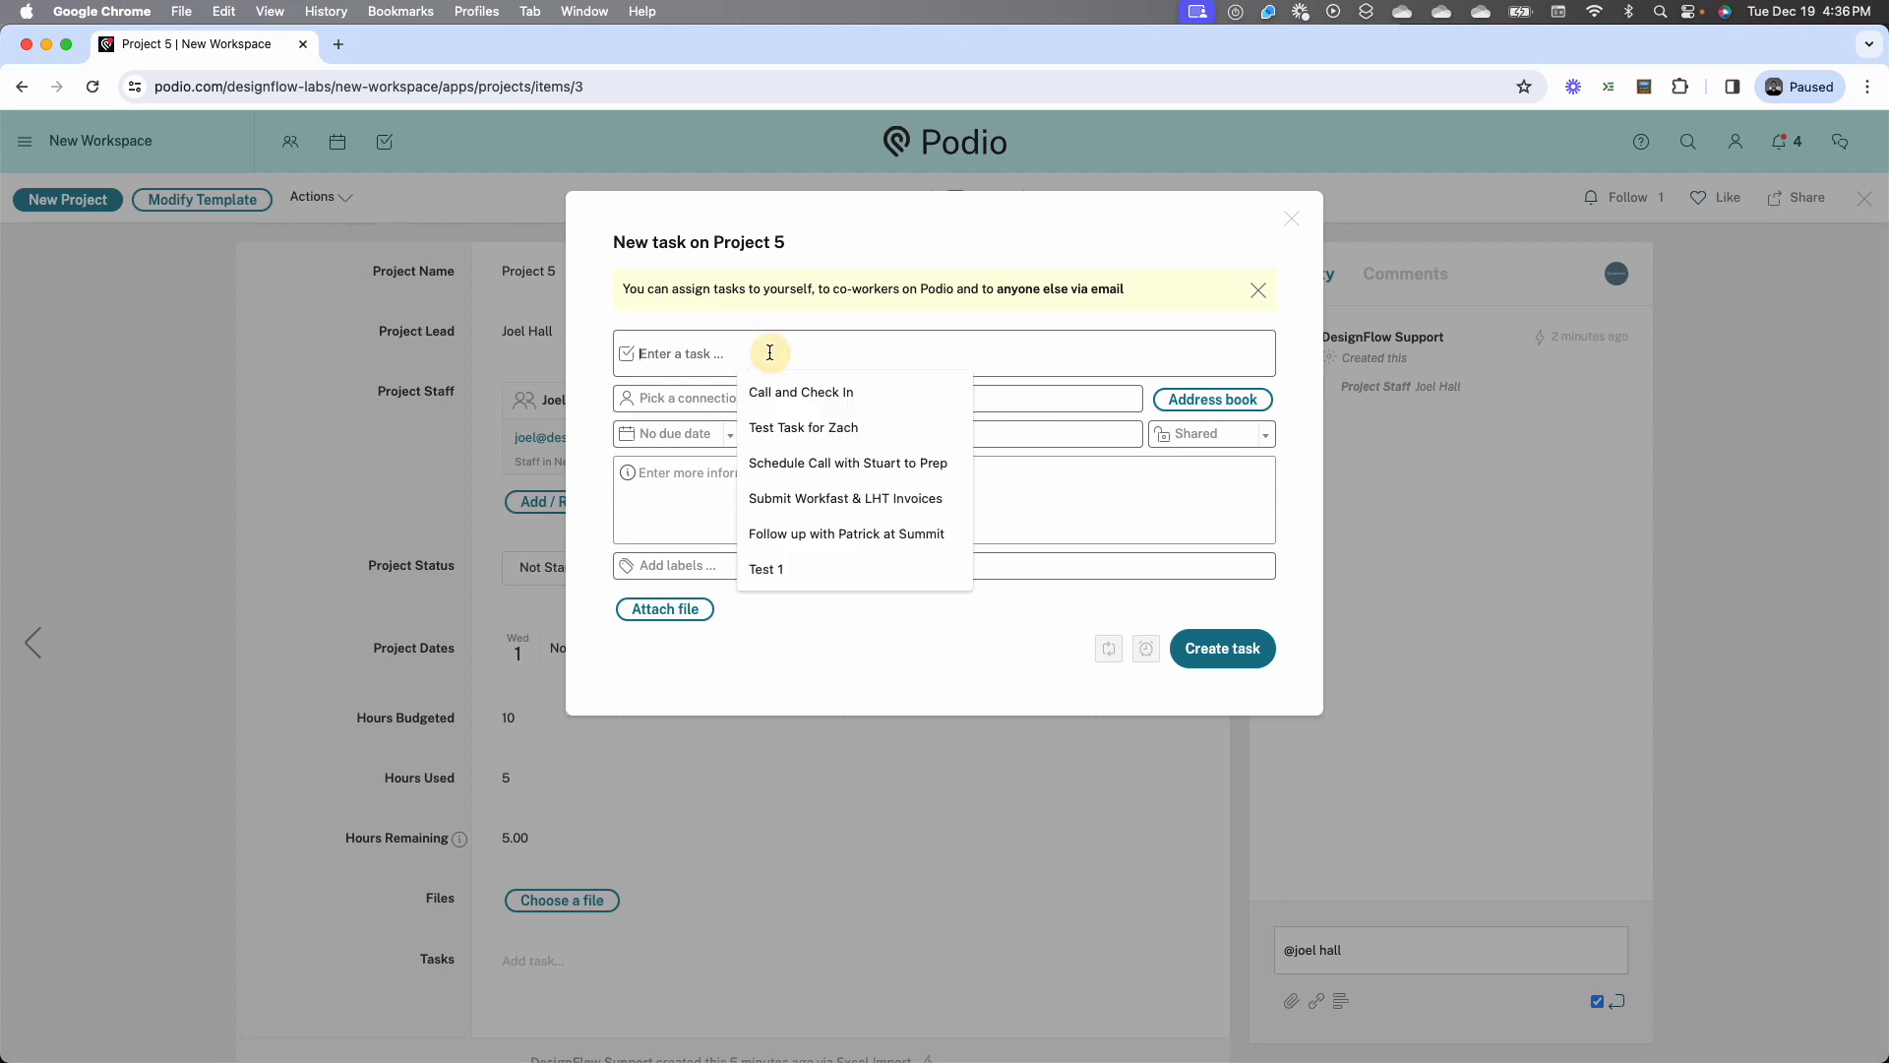
text(Reminder 1)
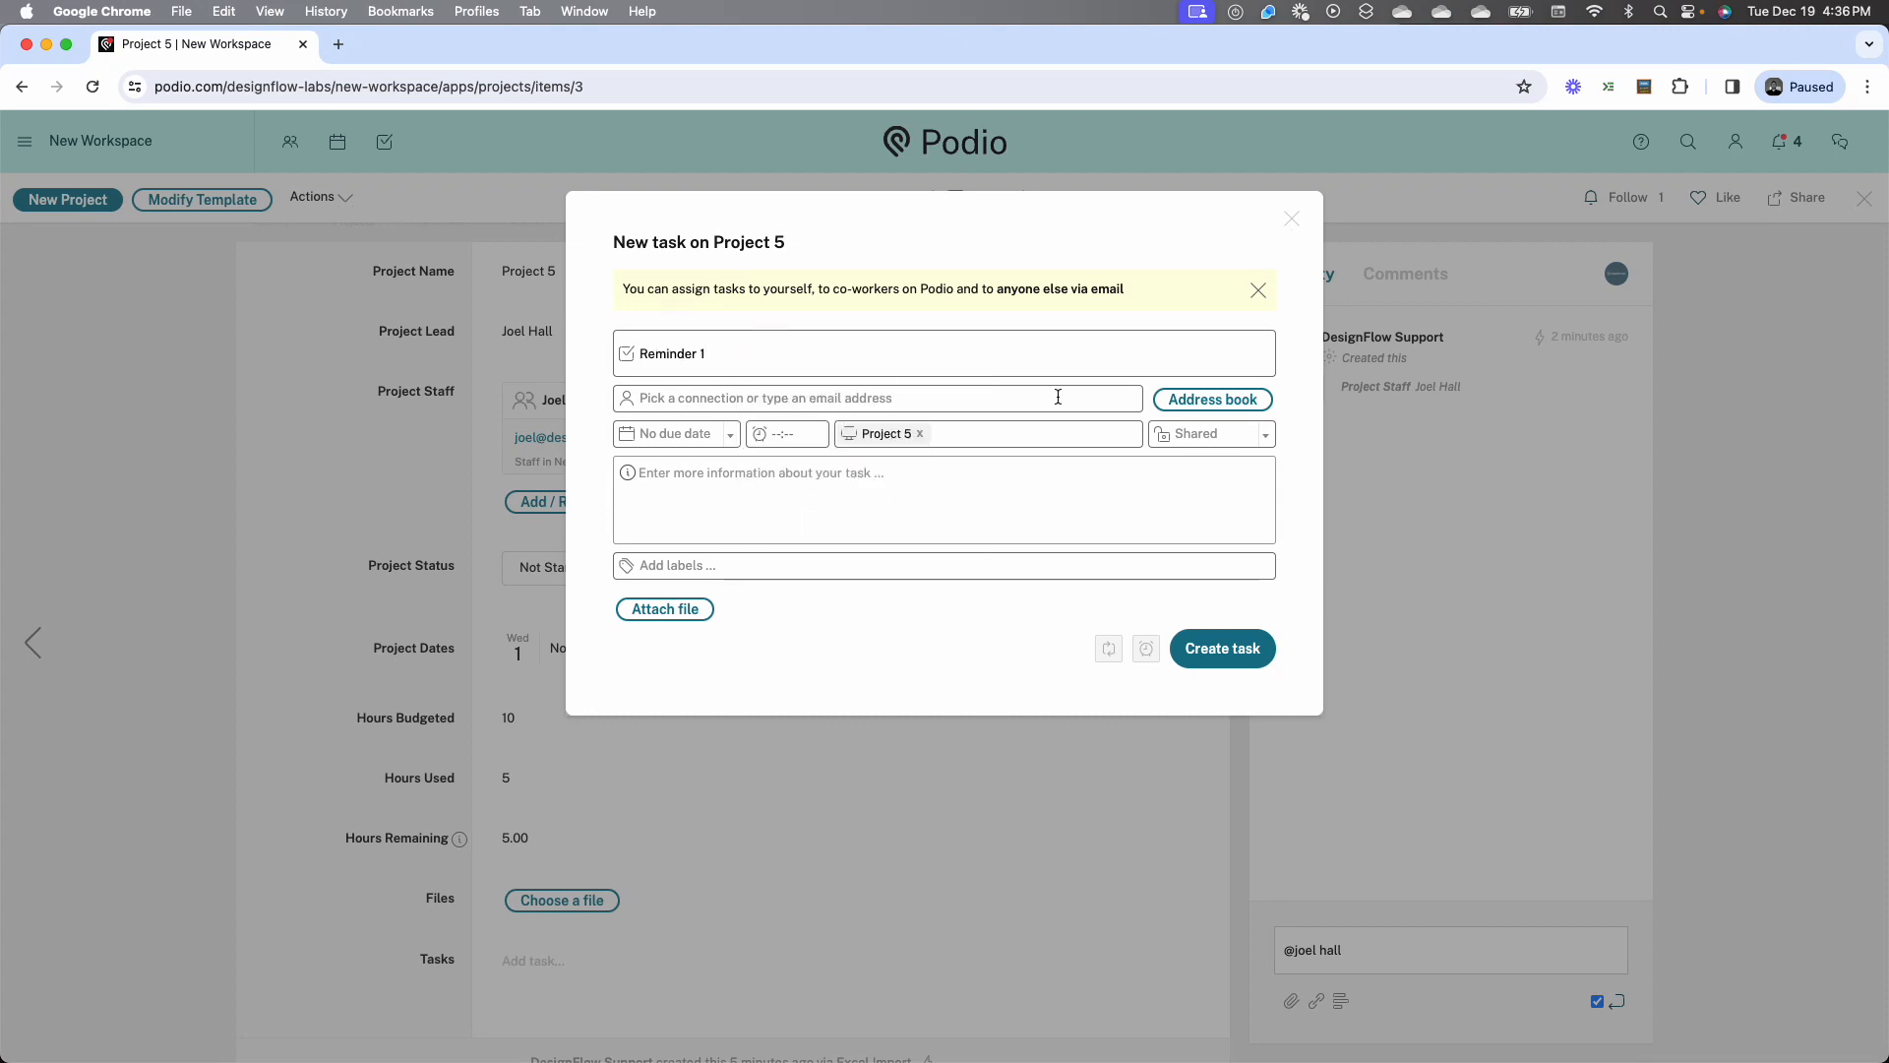
click(1083, 398)
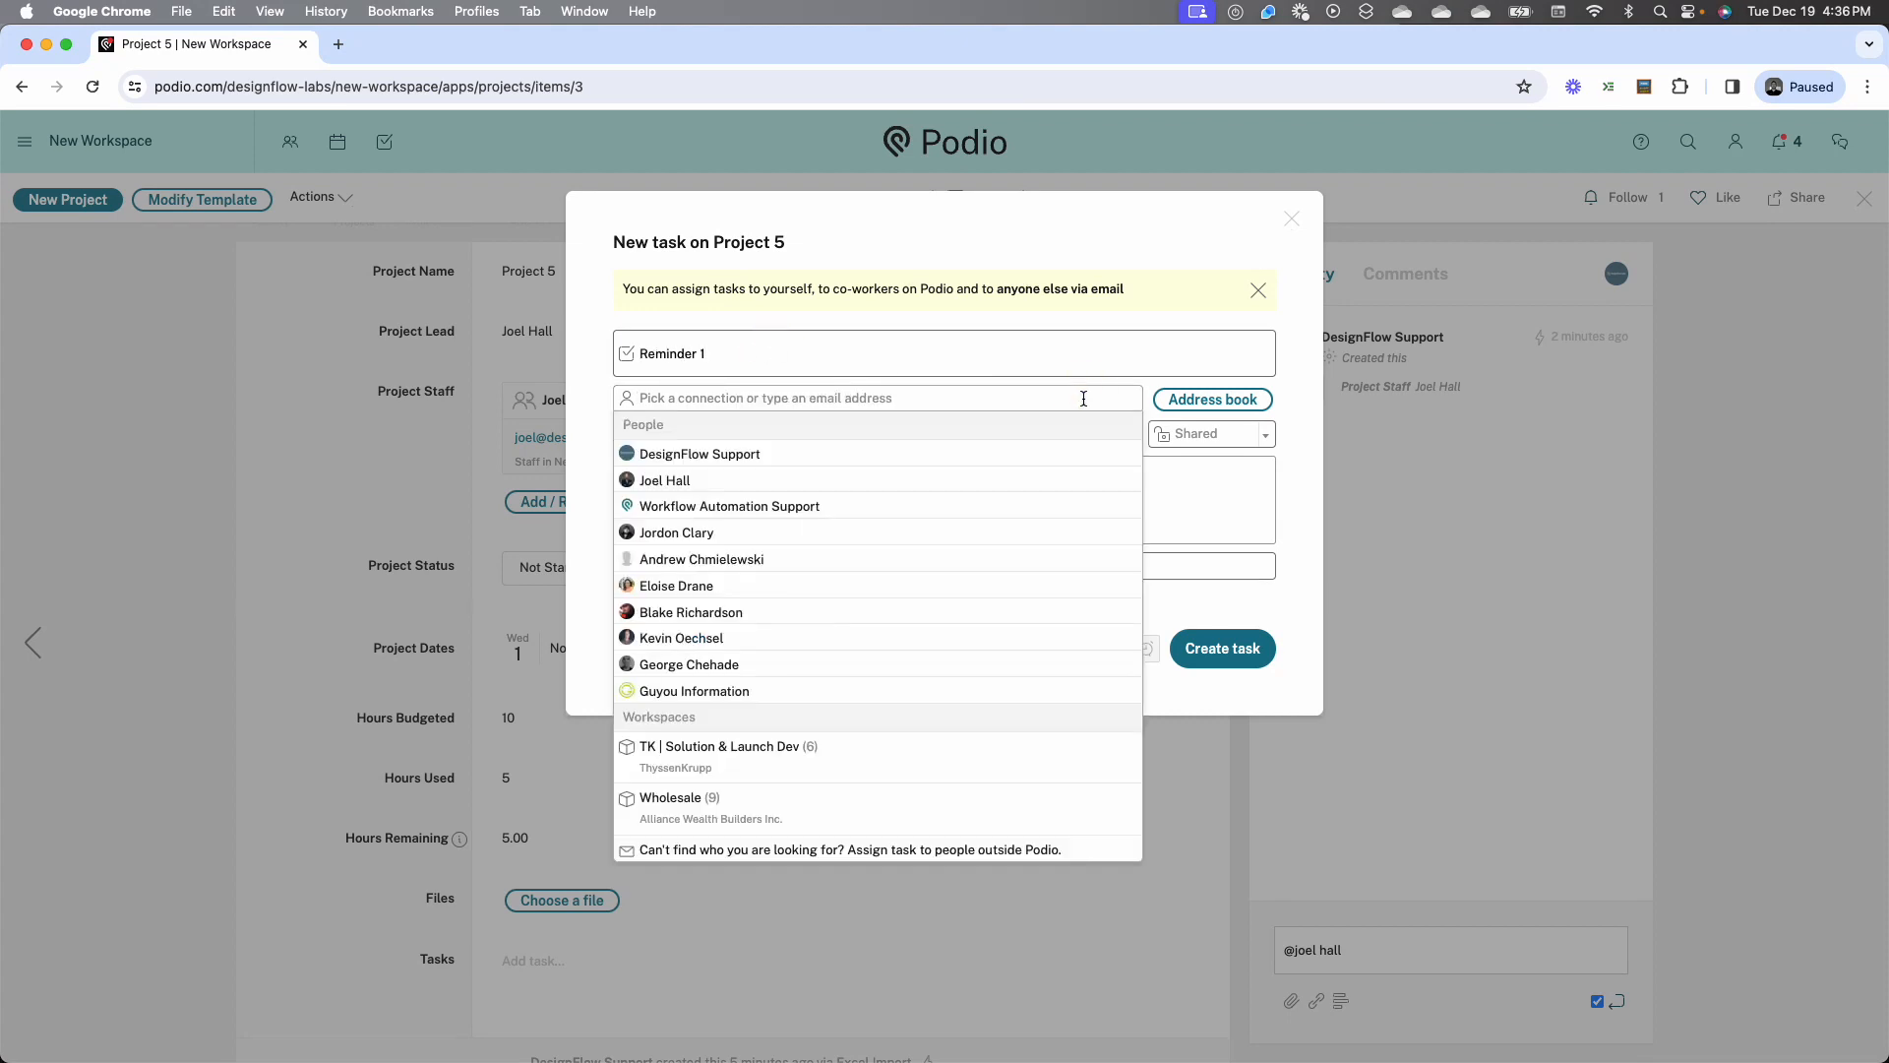
click(1068, 452)
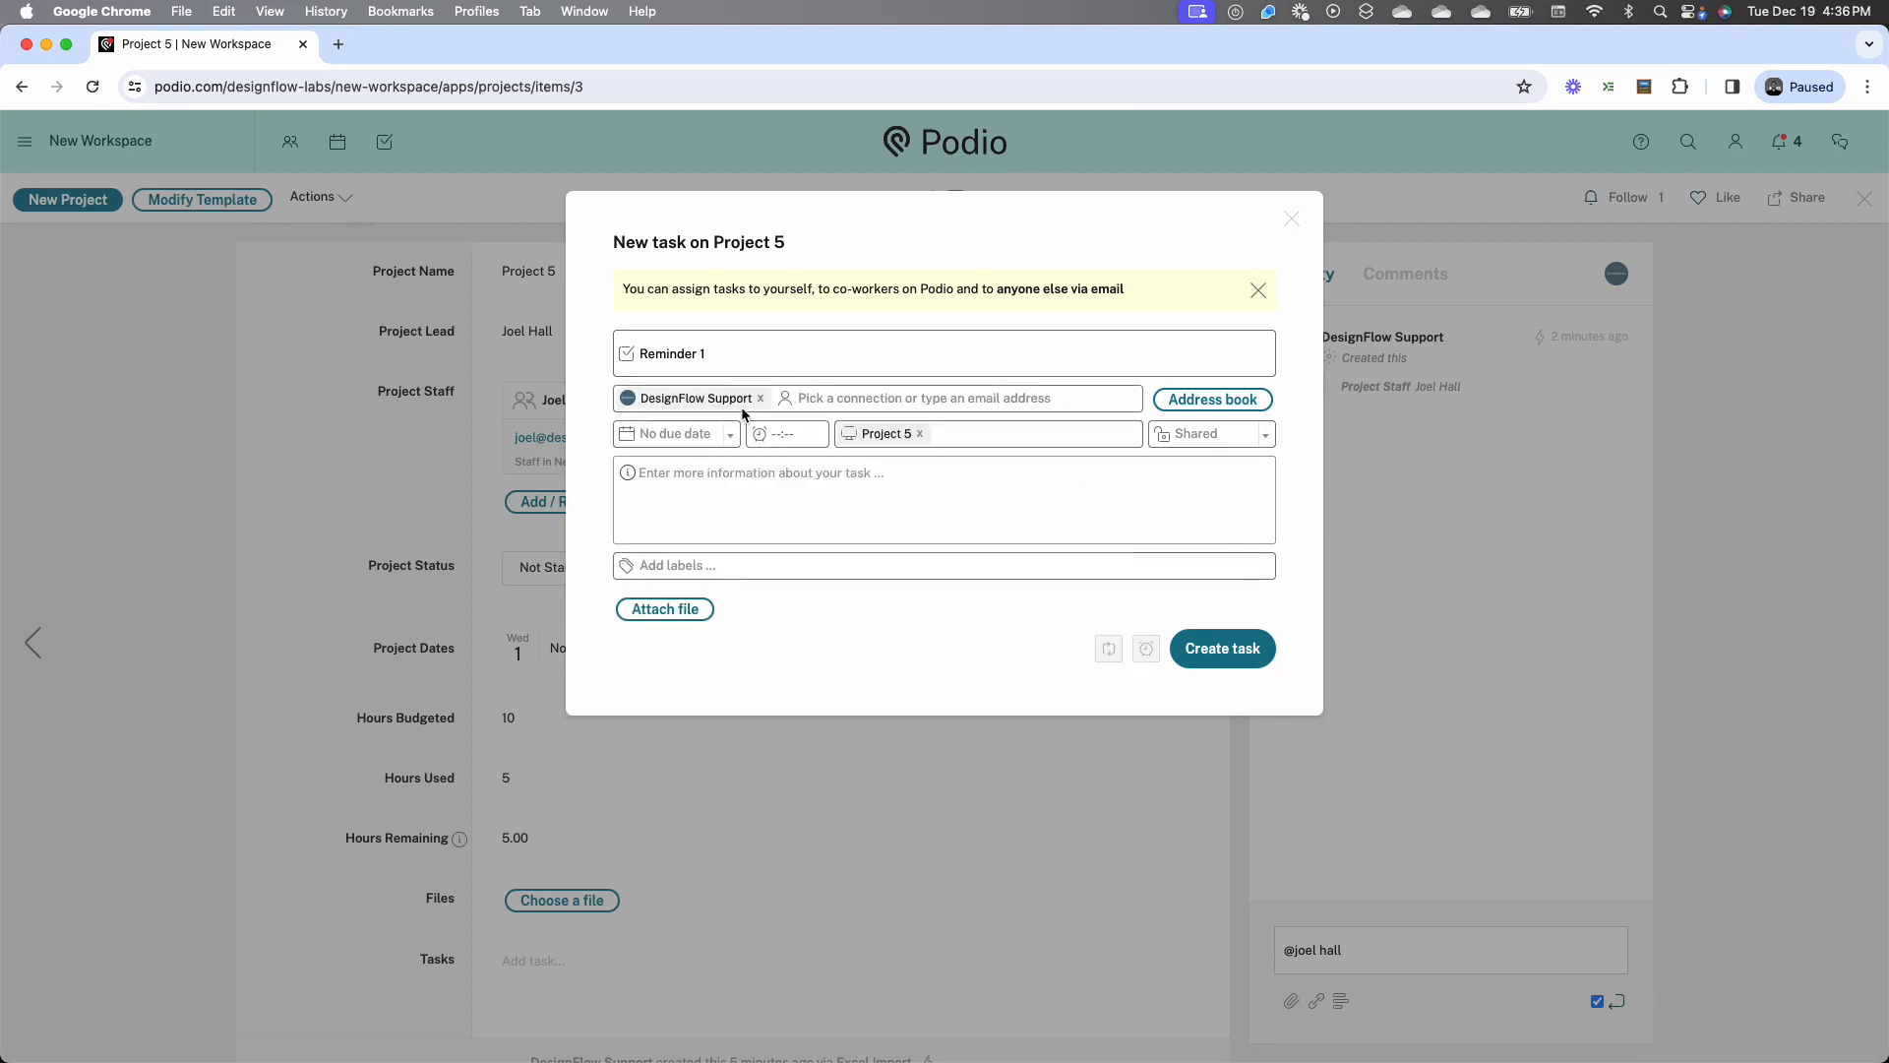
click(730, 436)
click(696, 482)
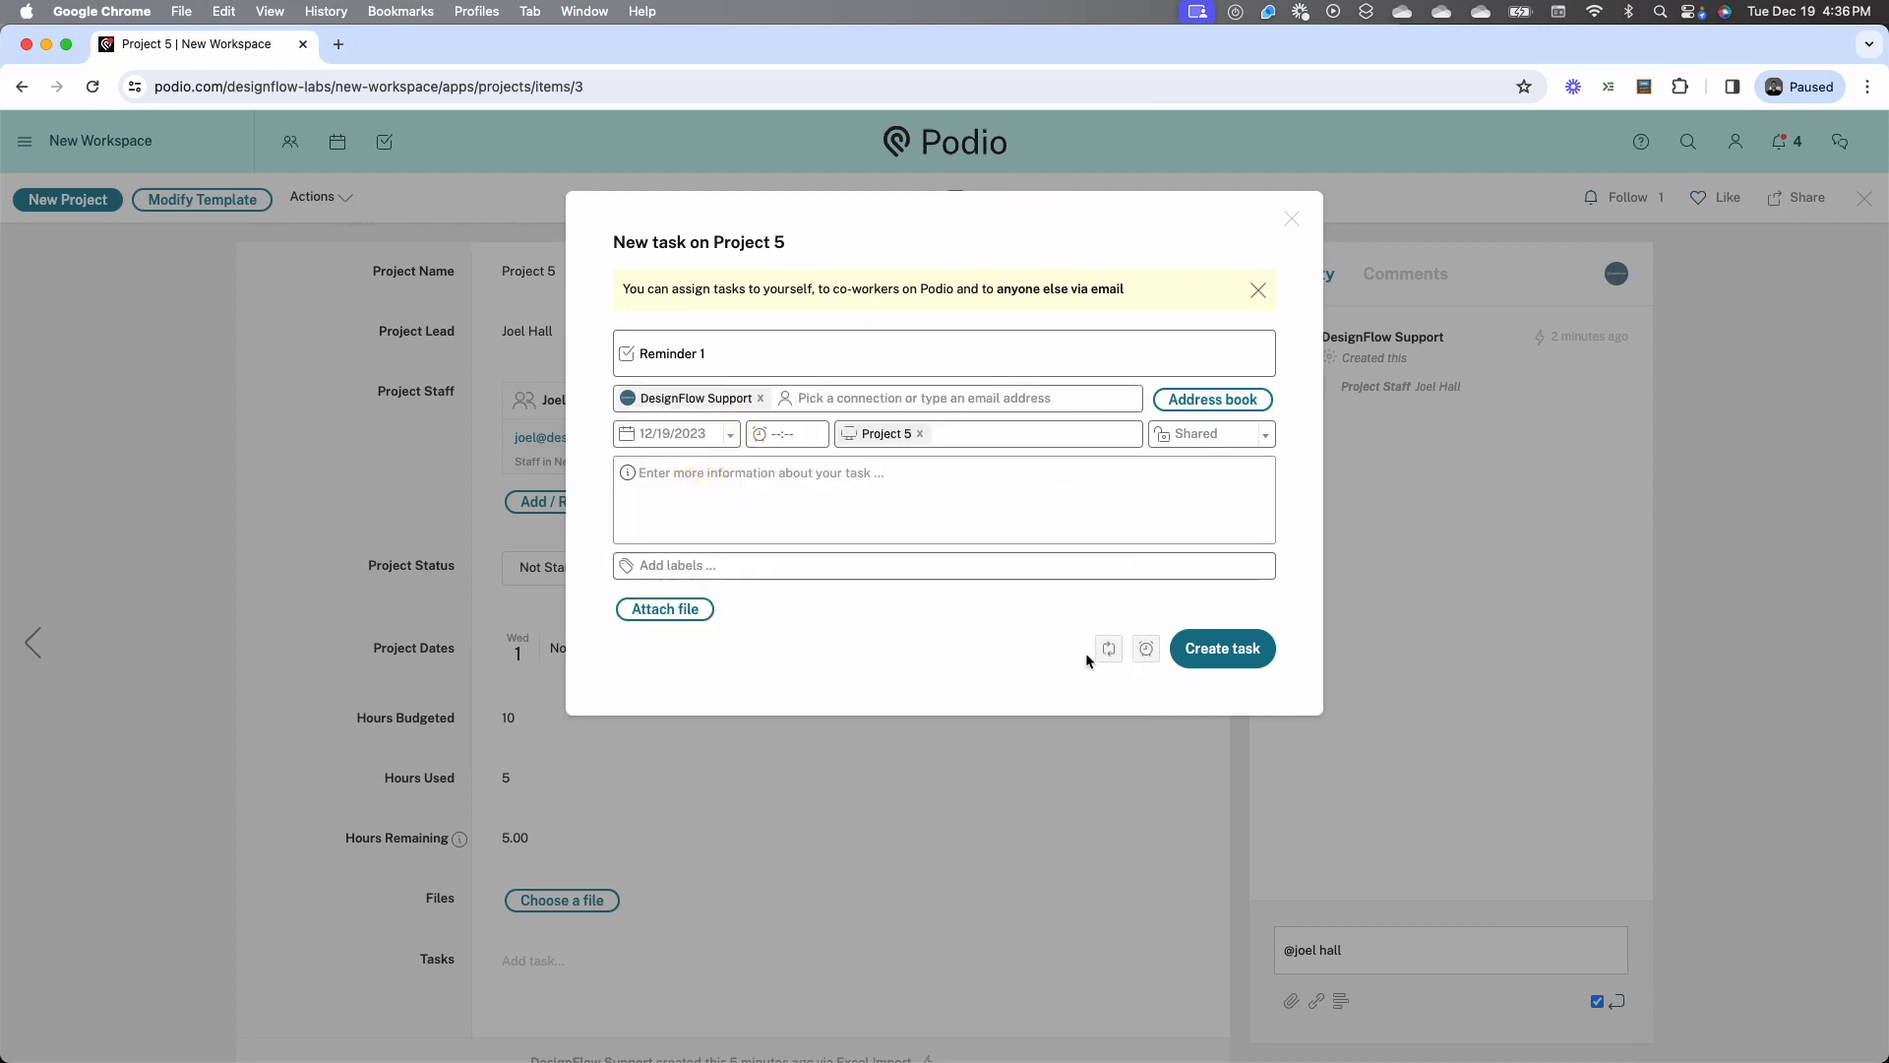
Try to set a reminder on the new task, leave its due time blank, and create the task
click(1144, 665)
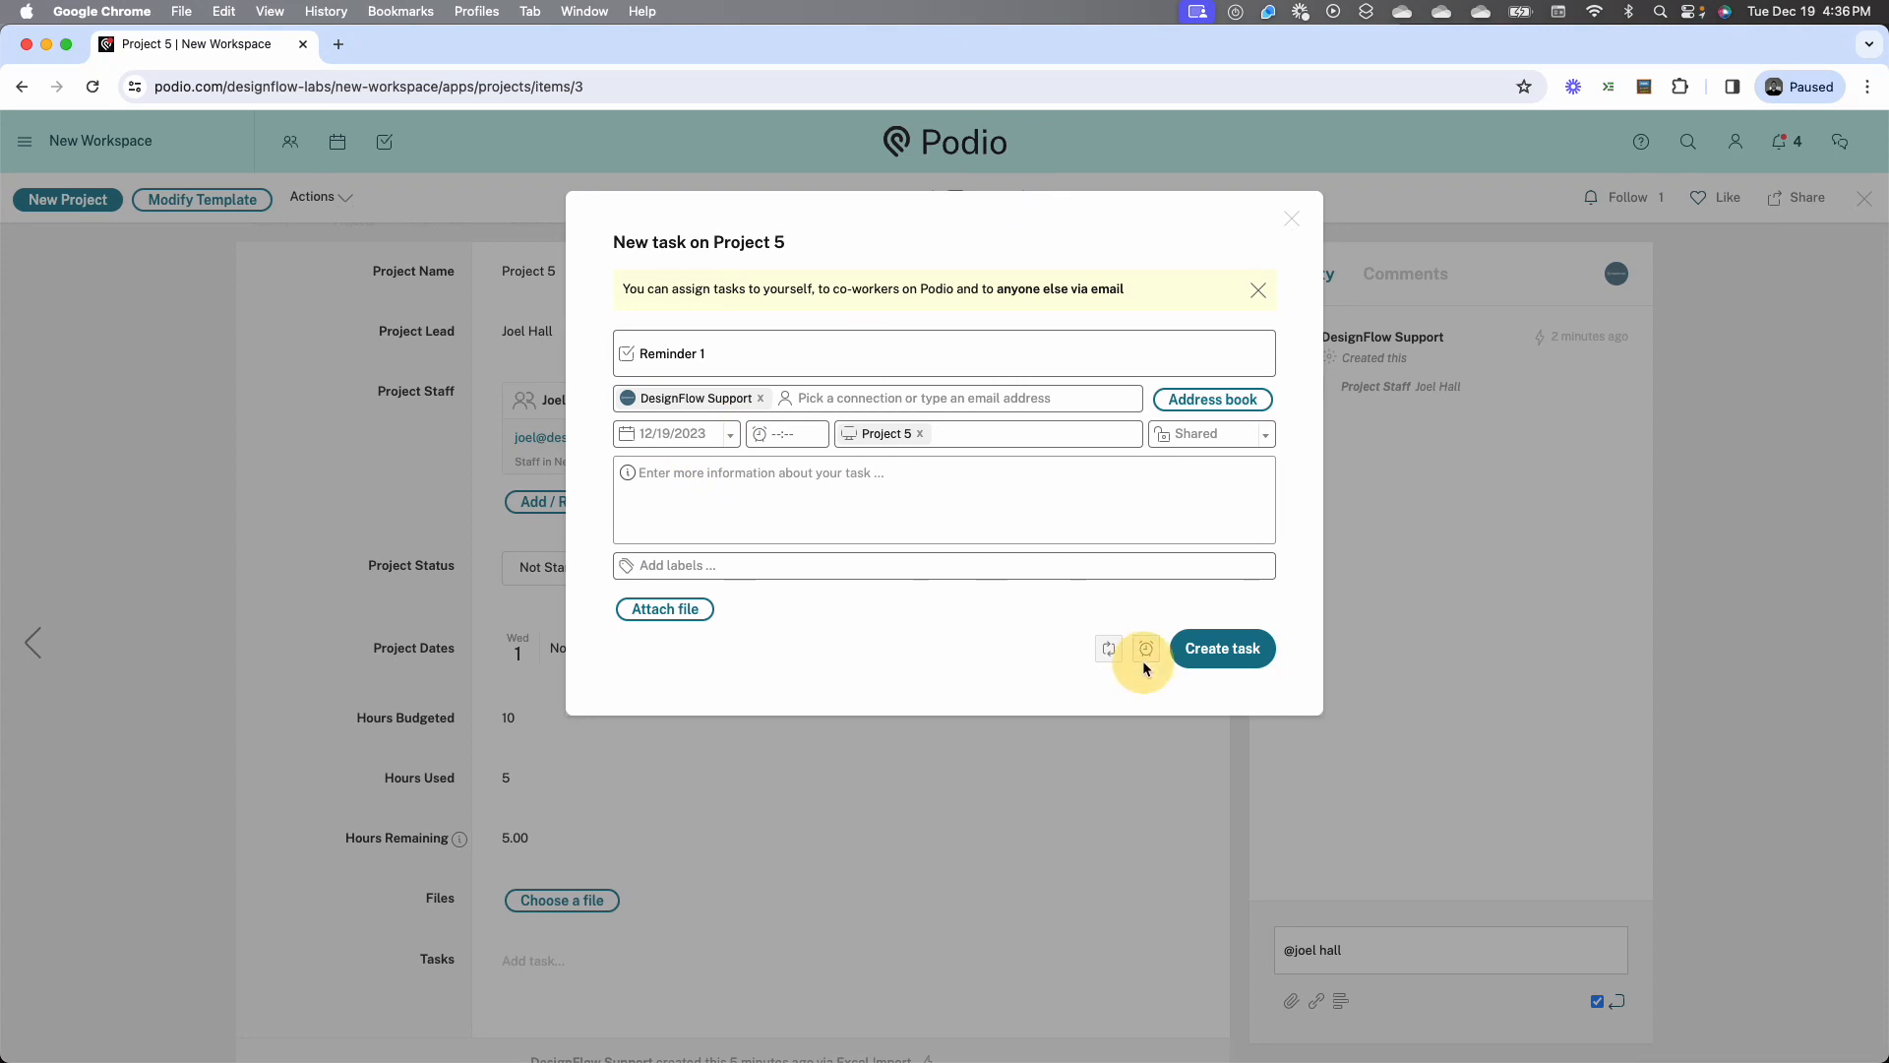
click(1151, 657)
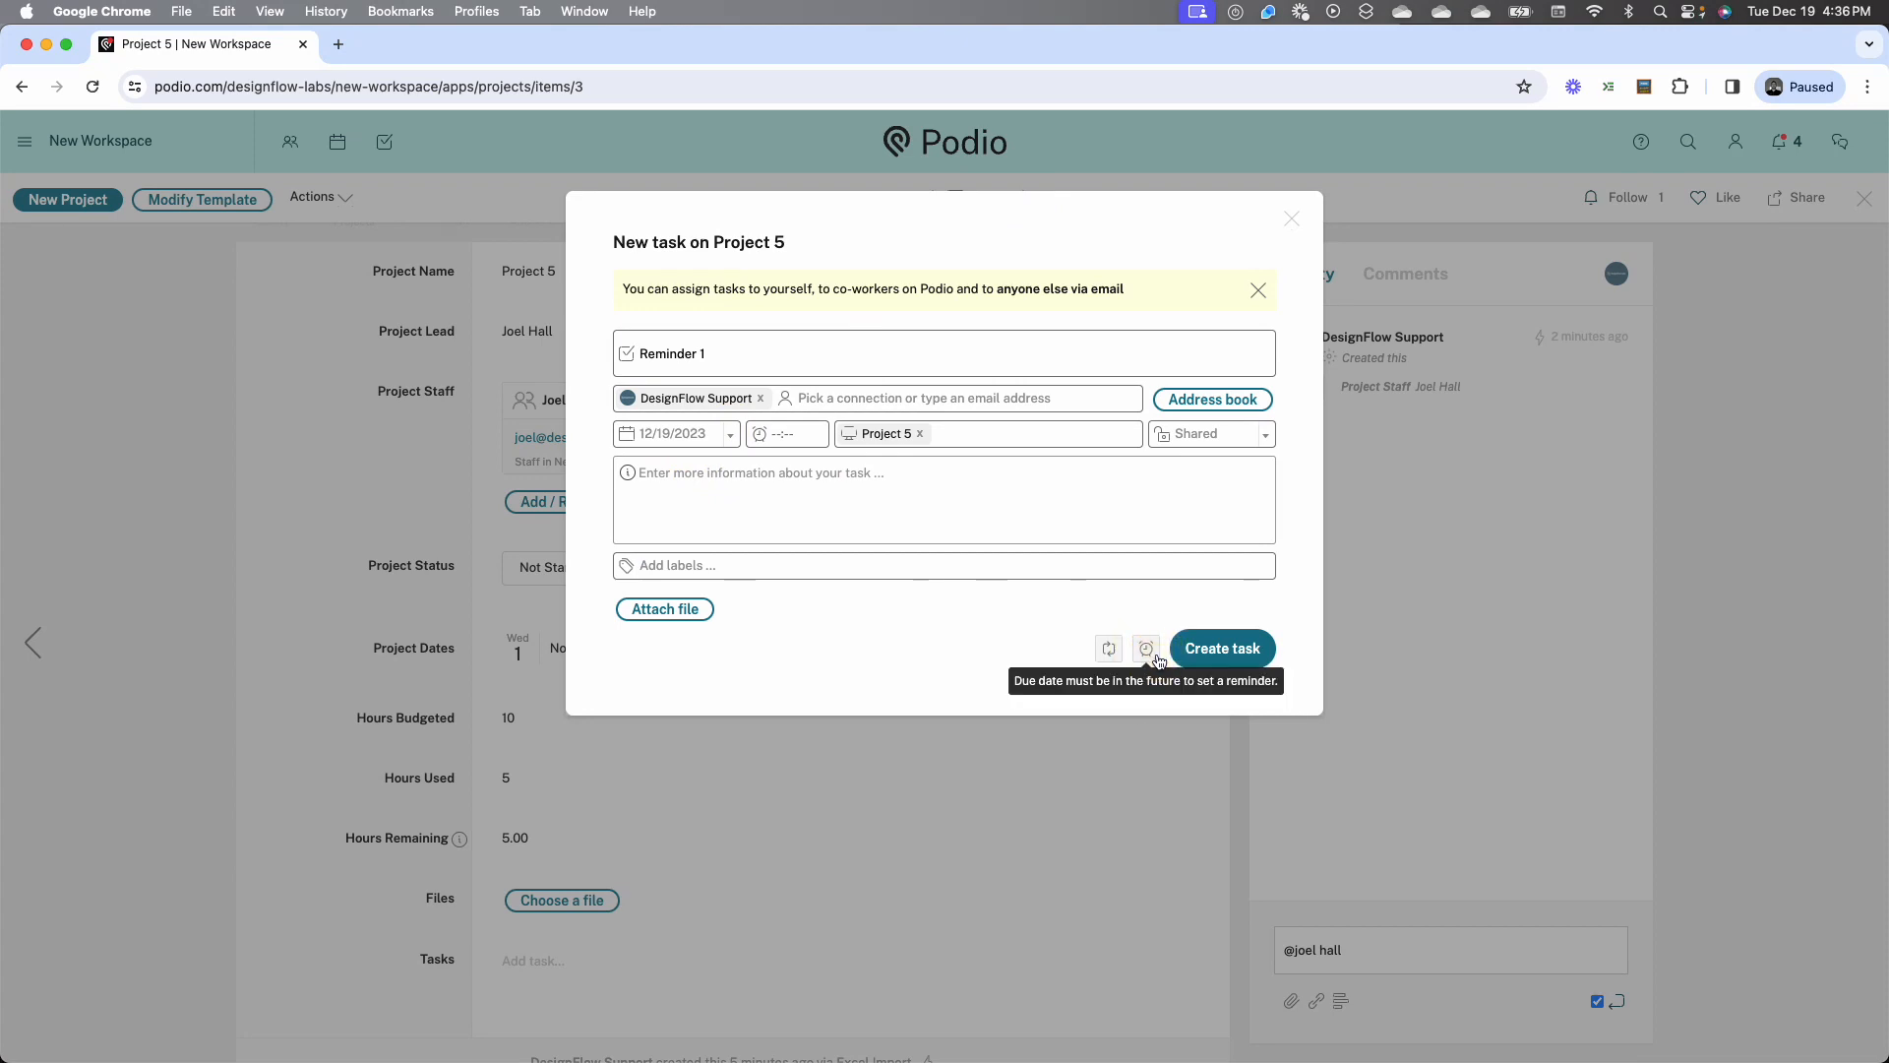
click(776, 434)
click(776, 437)
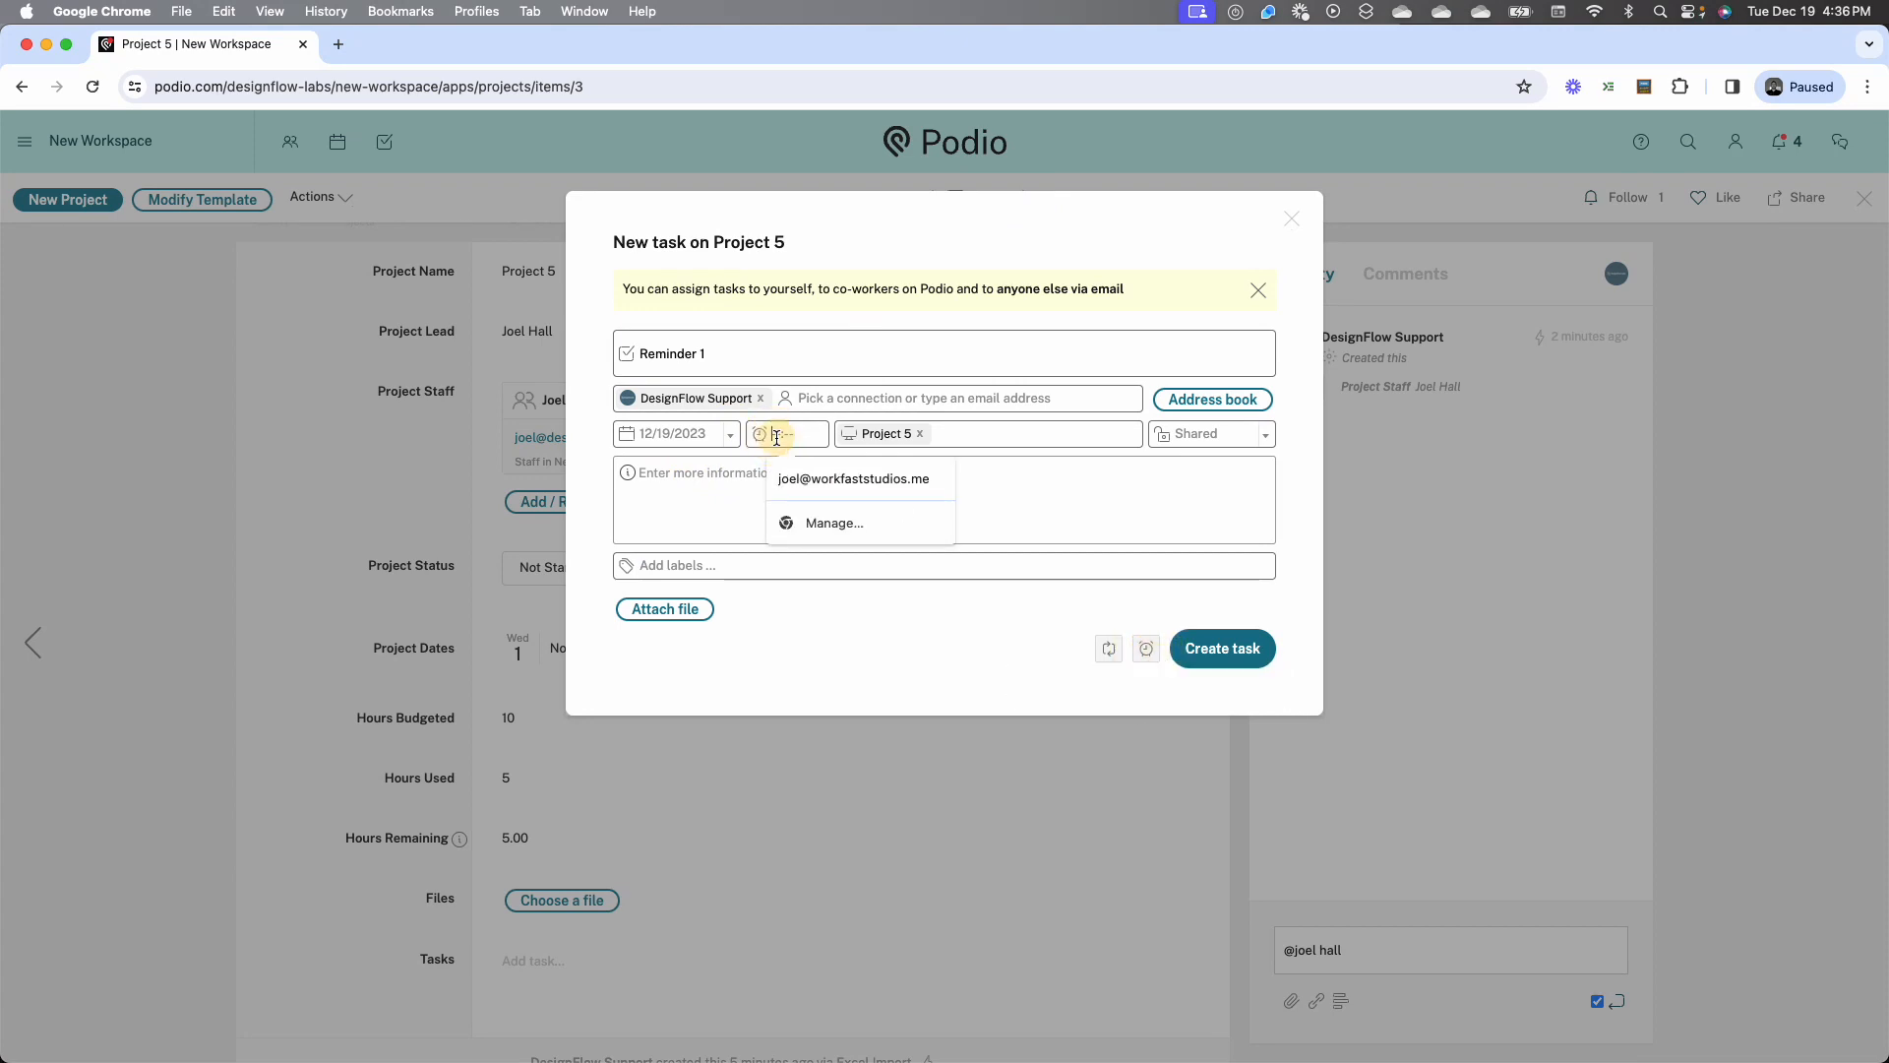
click(1216, 659)
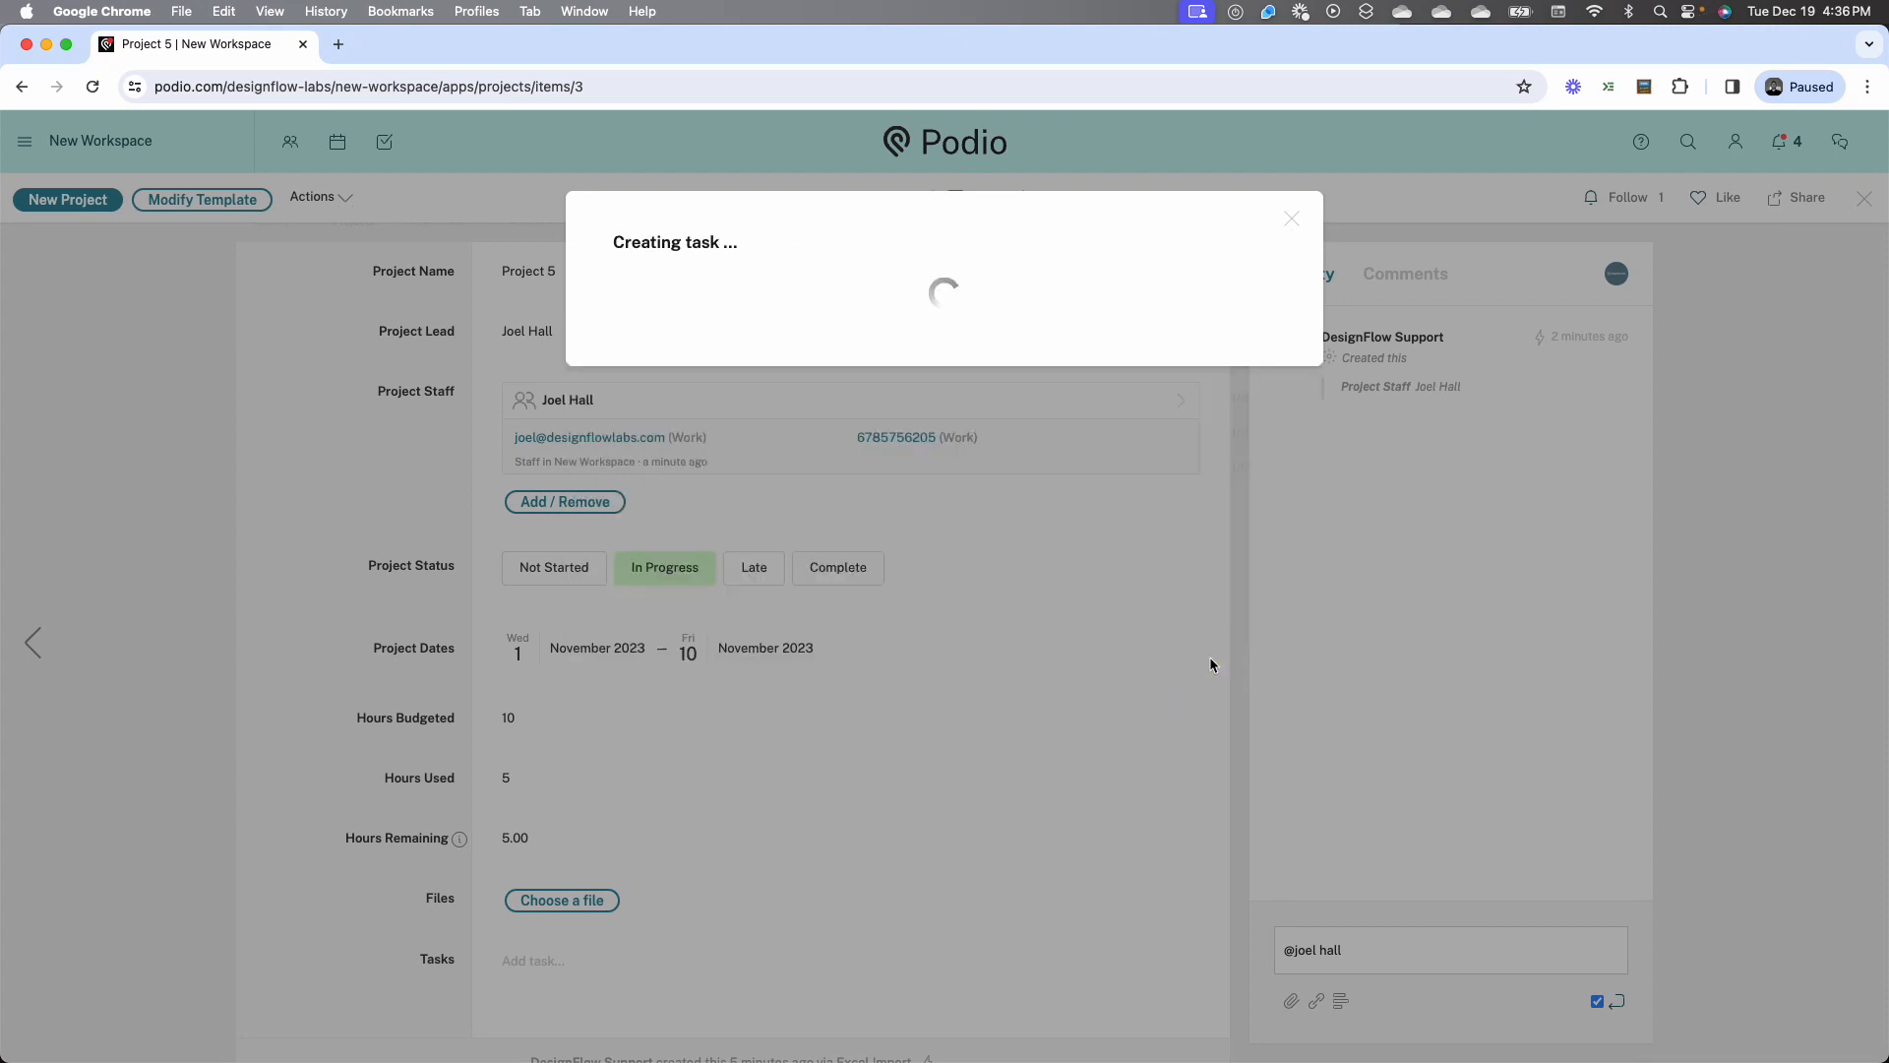
scroll(329, 723, down, 2)
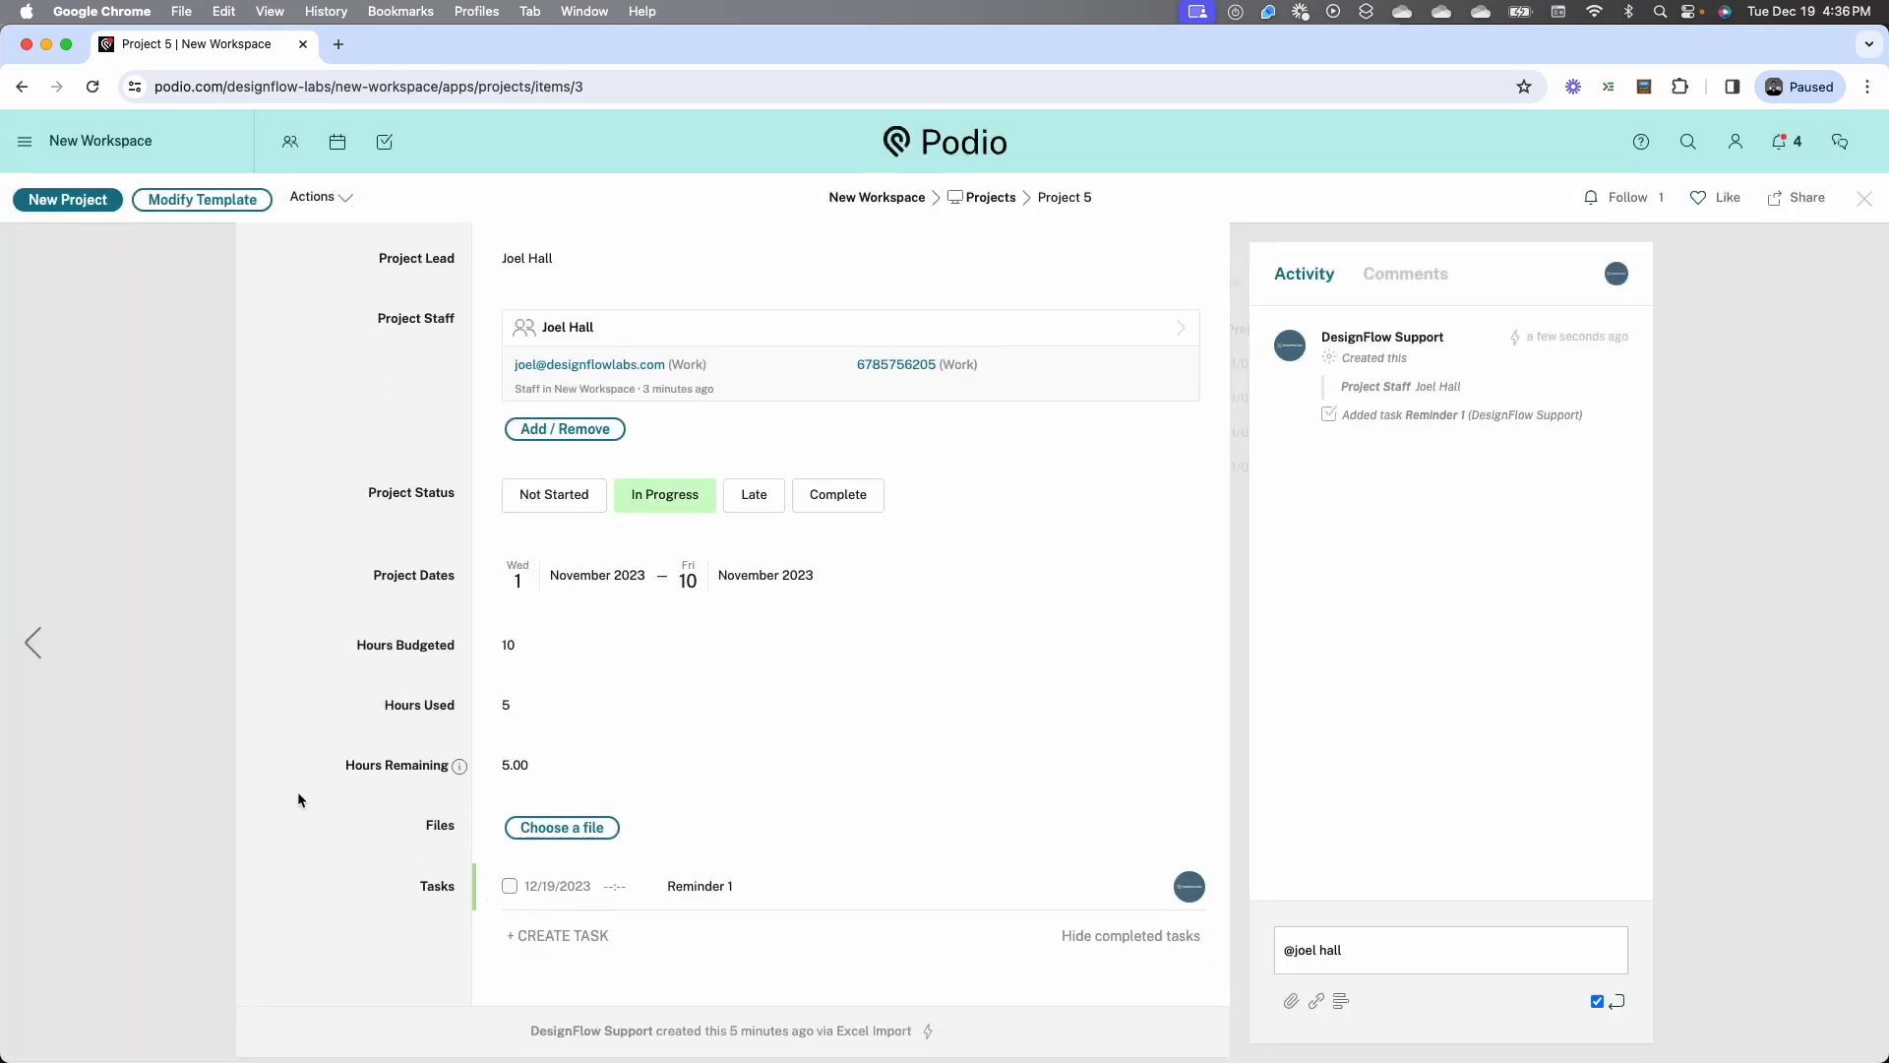
scroll(298, 795, up, 2)
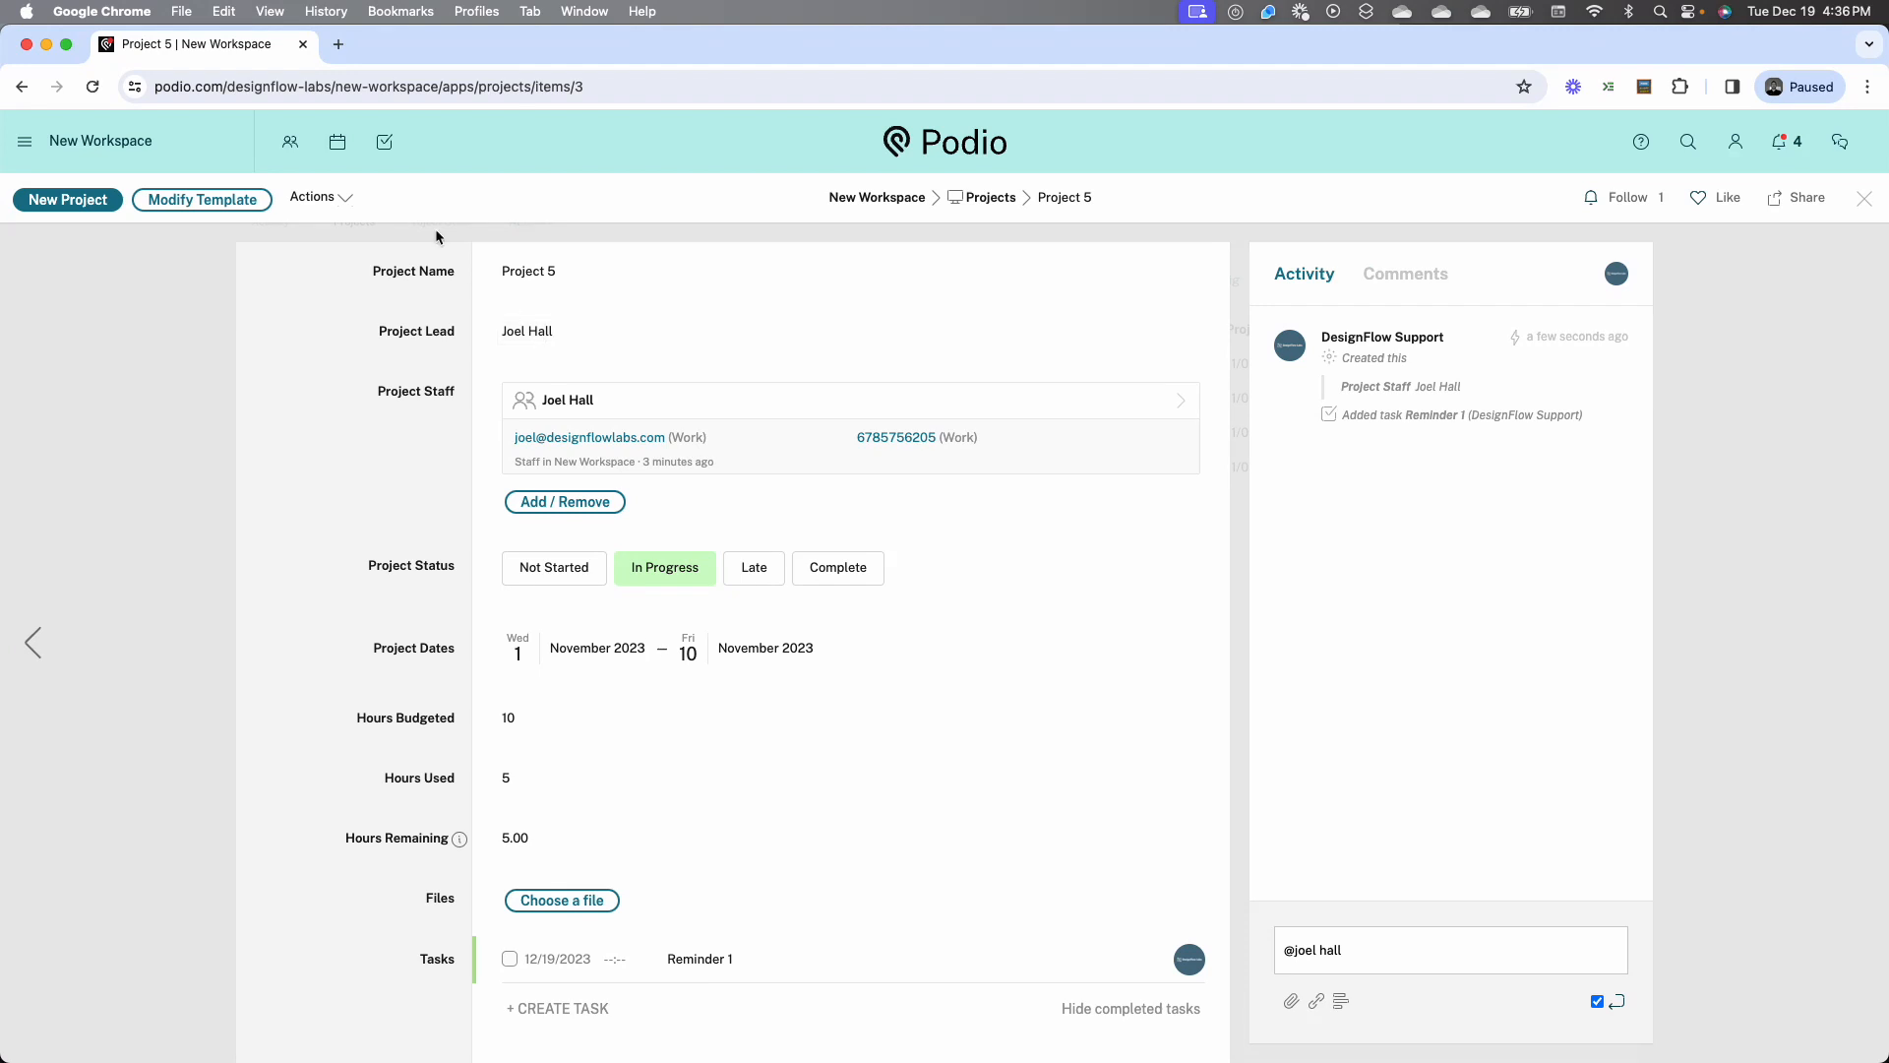
Review the personal task list grouped by workspace and by app, and open Project 5 from its Reminder 1 task
click(385, 155)
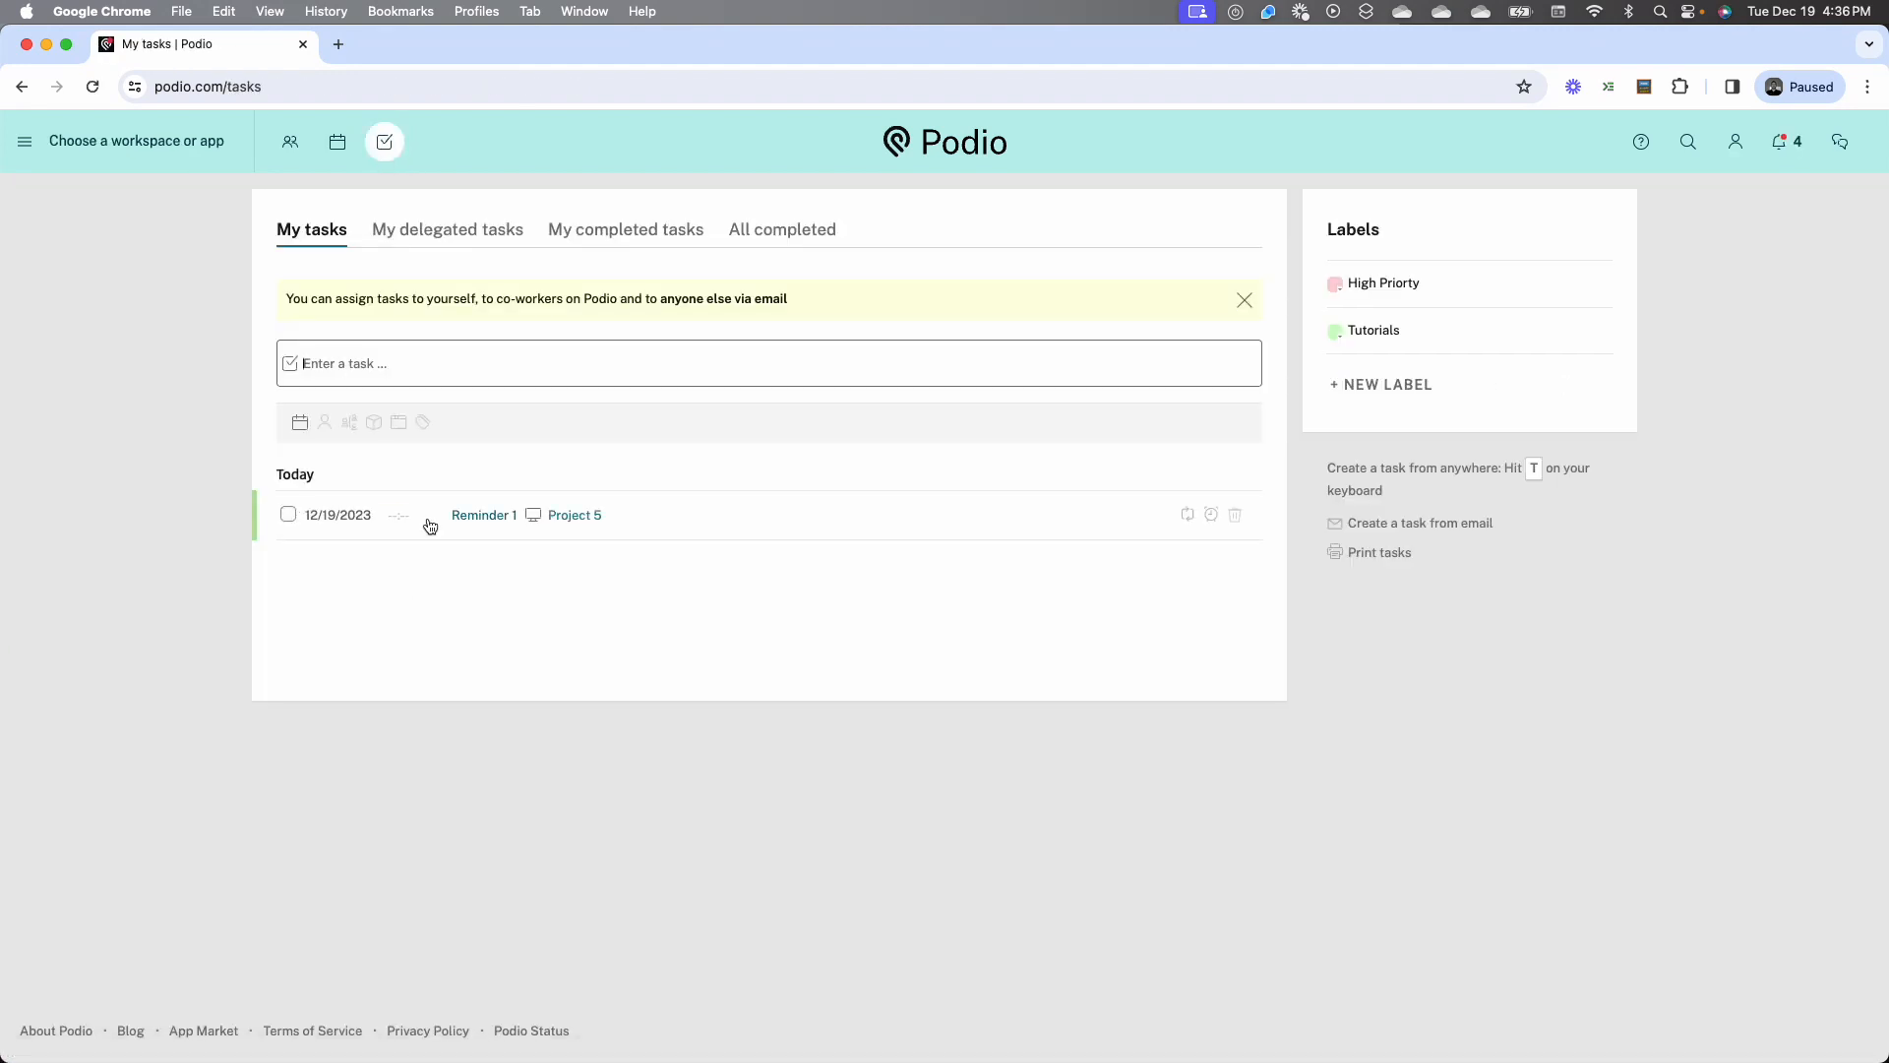
click(374, 424)
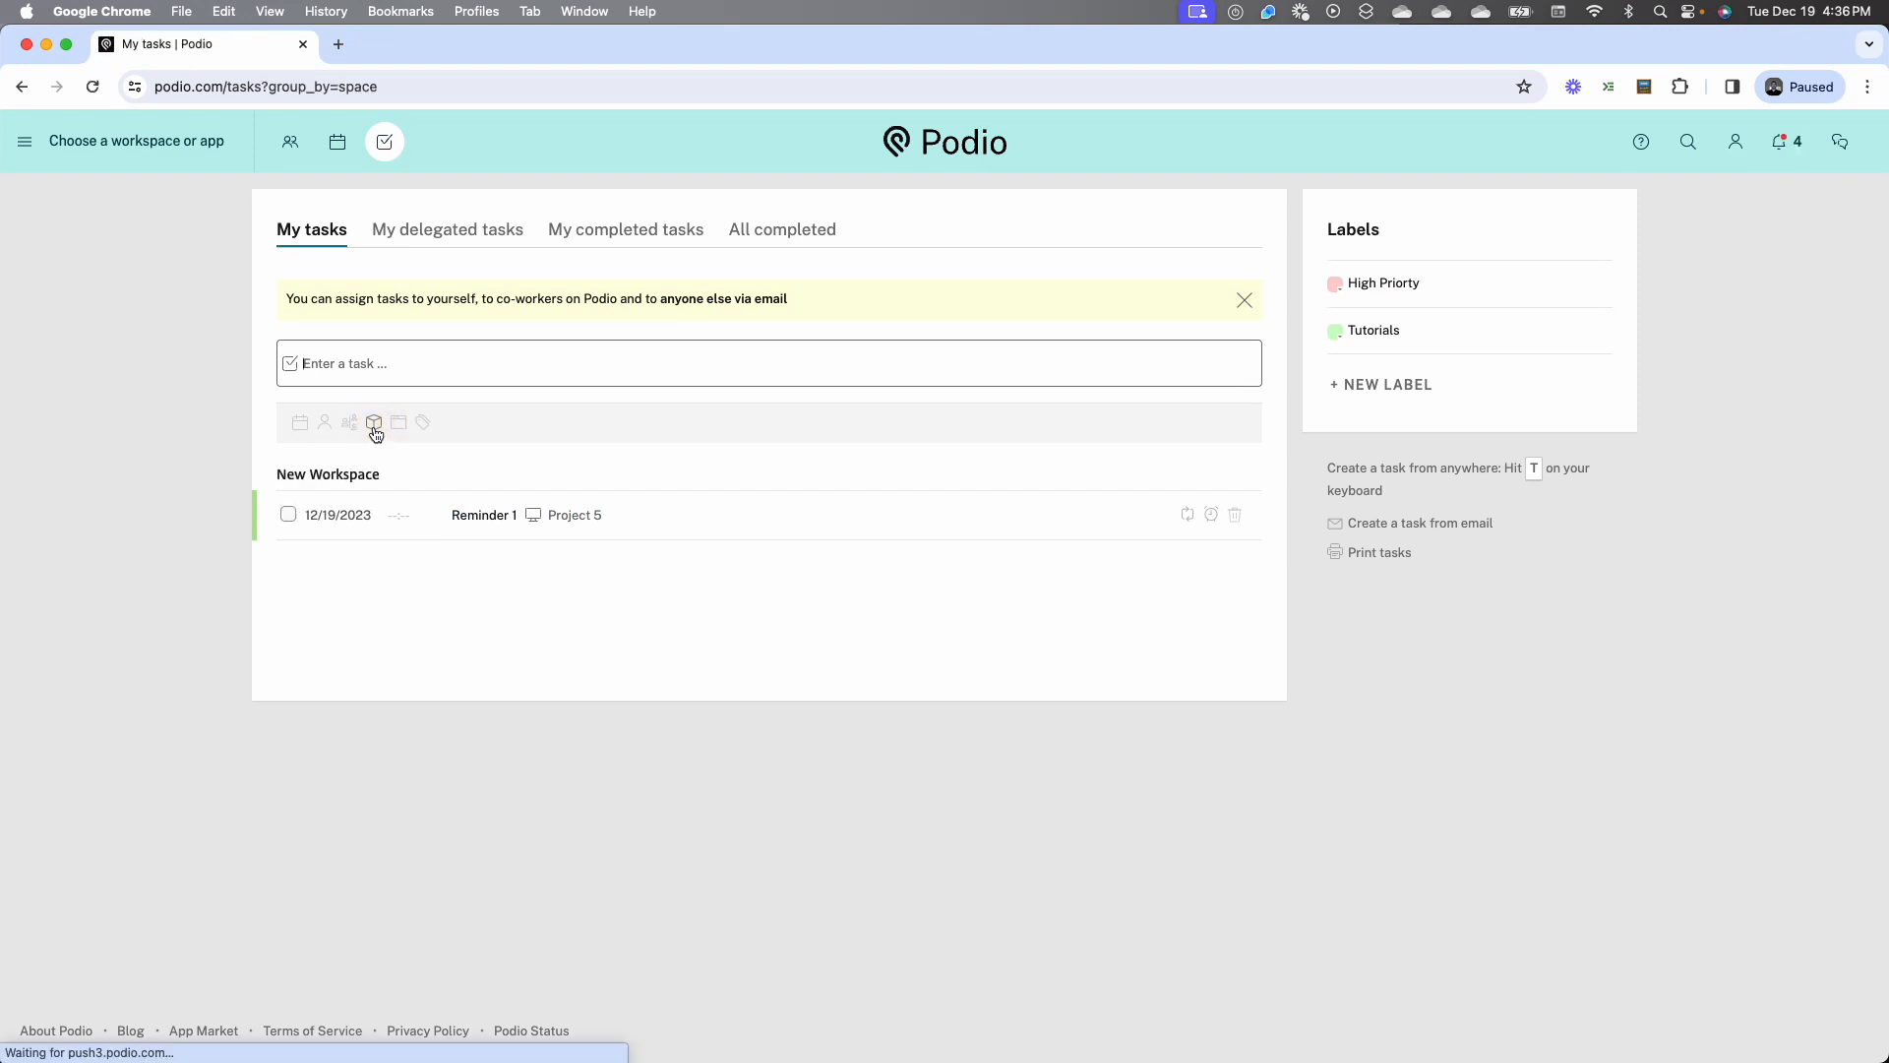
click(398, 430)
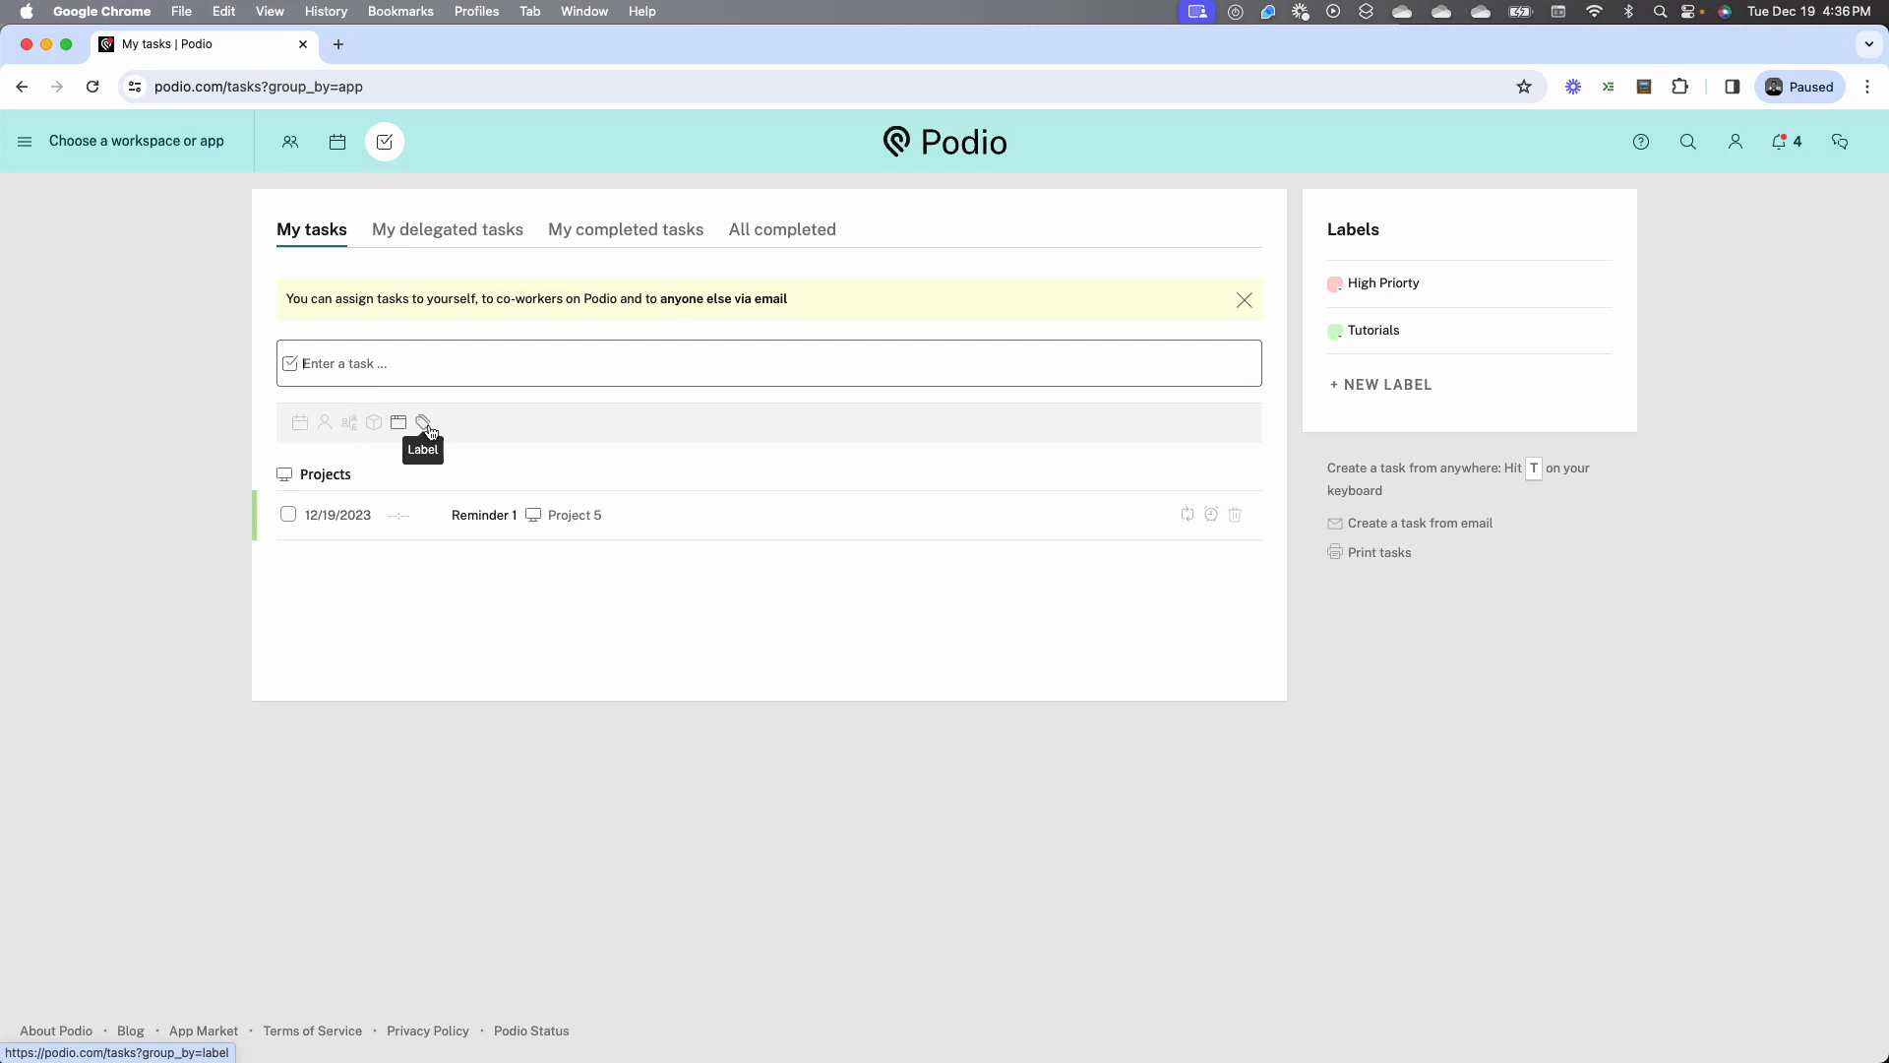
click(15, 96)
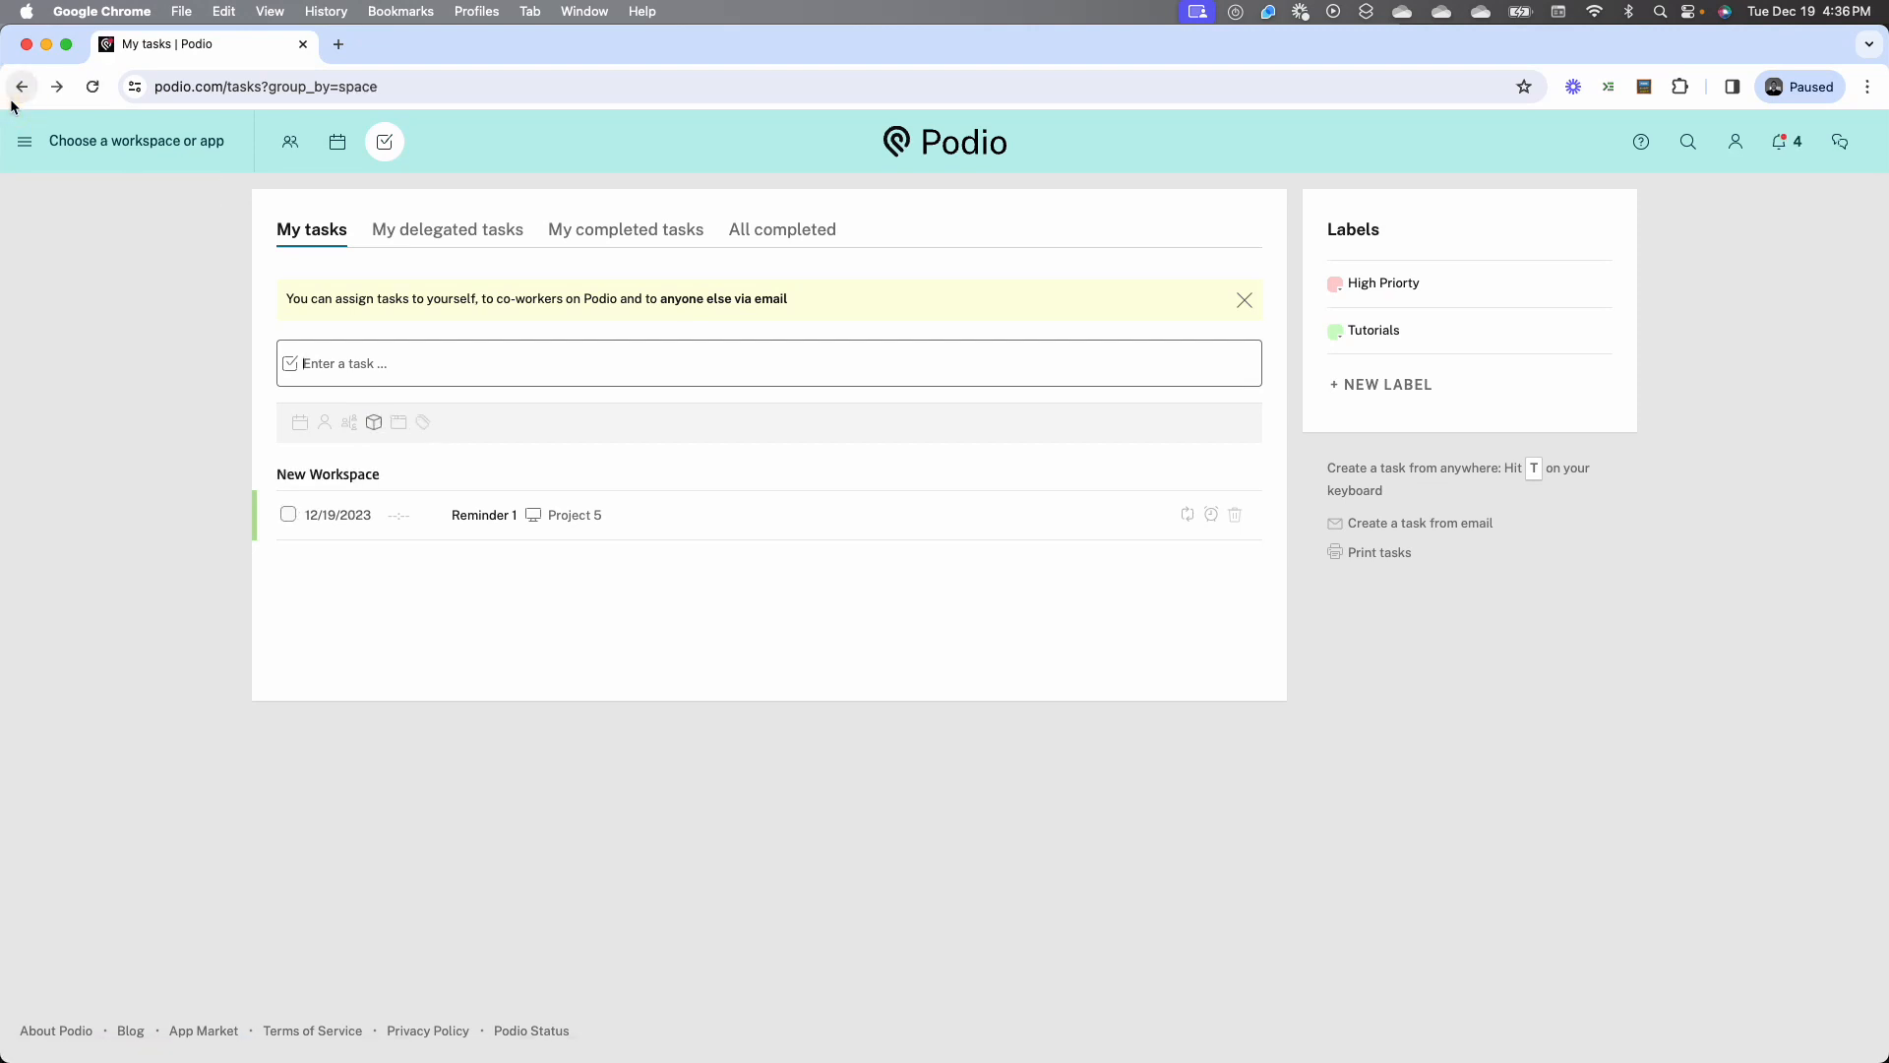
click(13, 100)
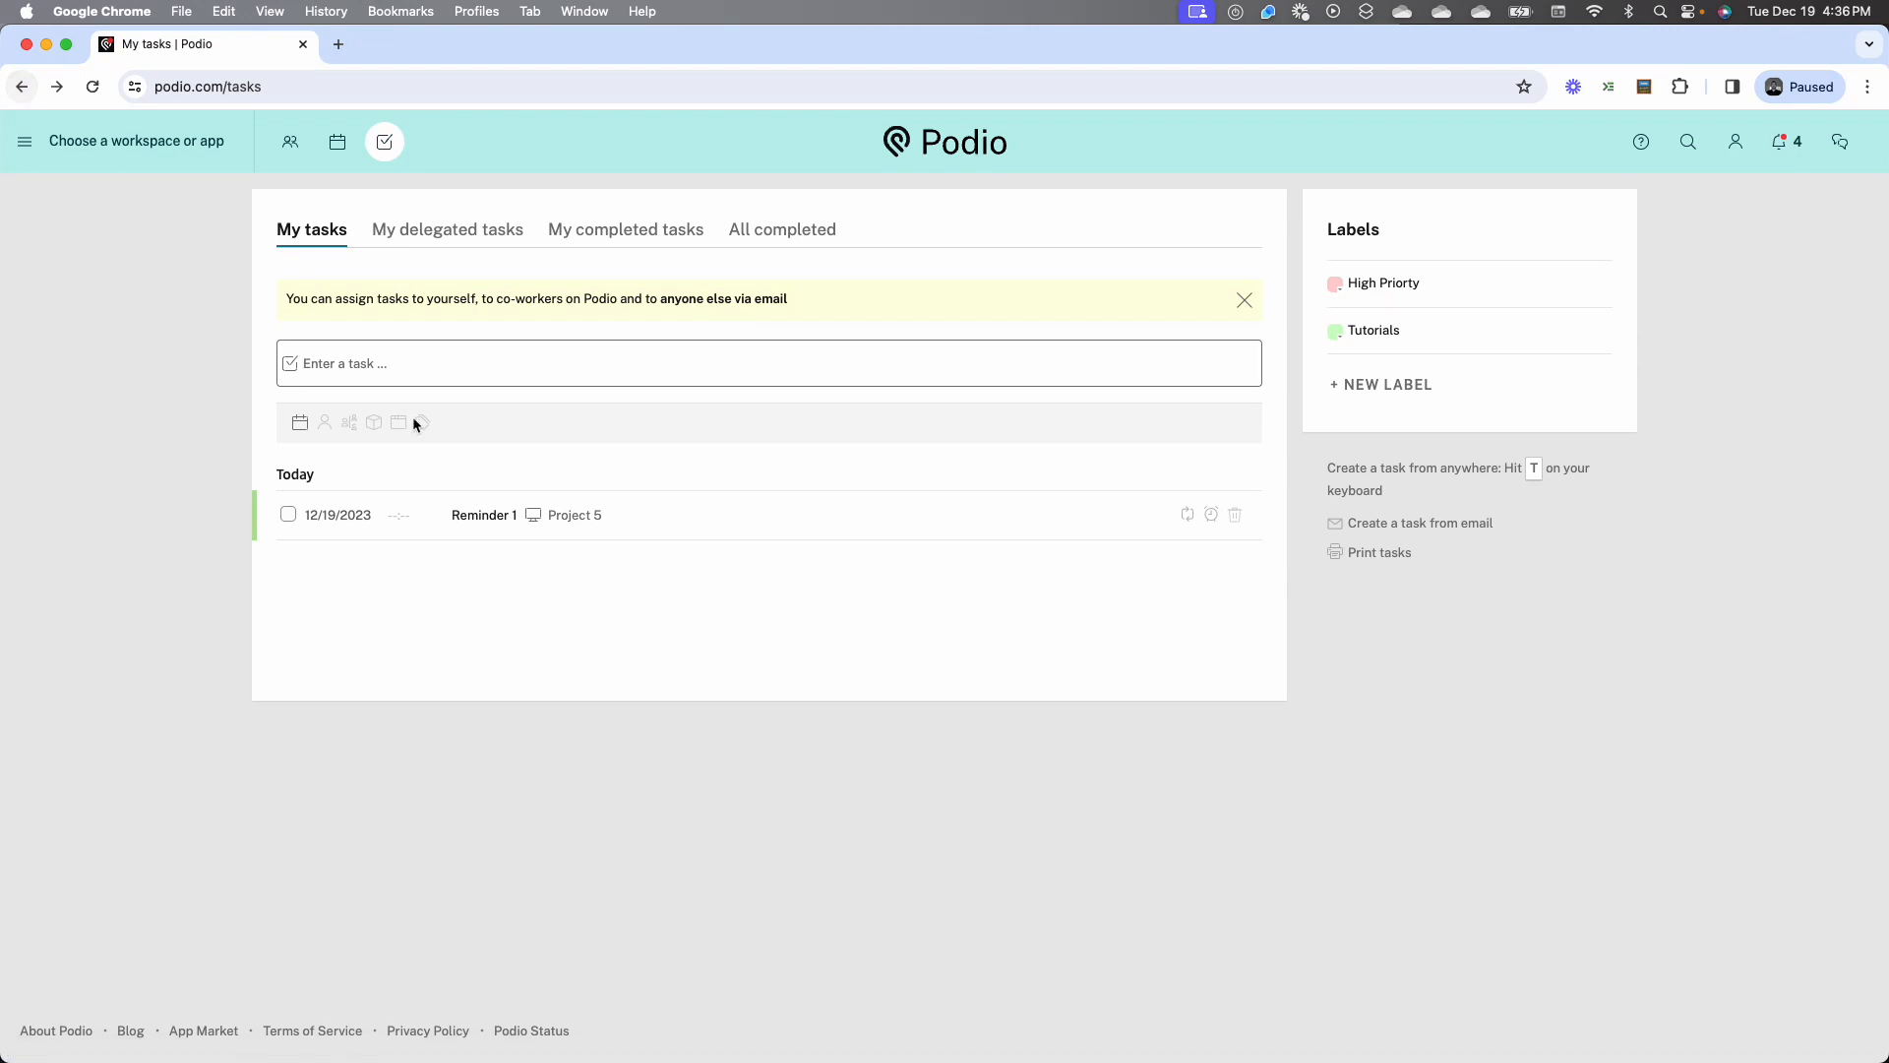
click(581, 515)
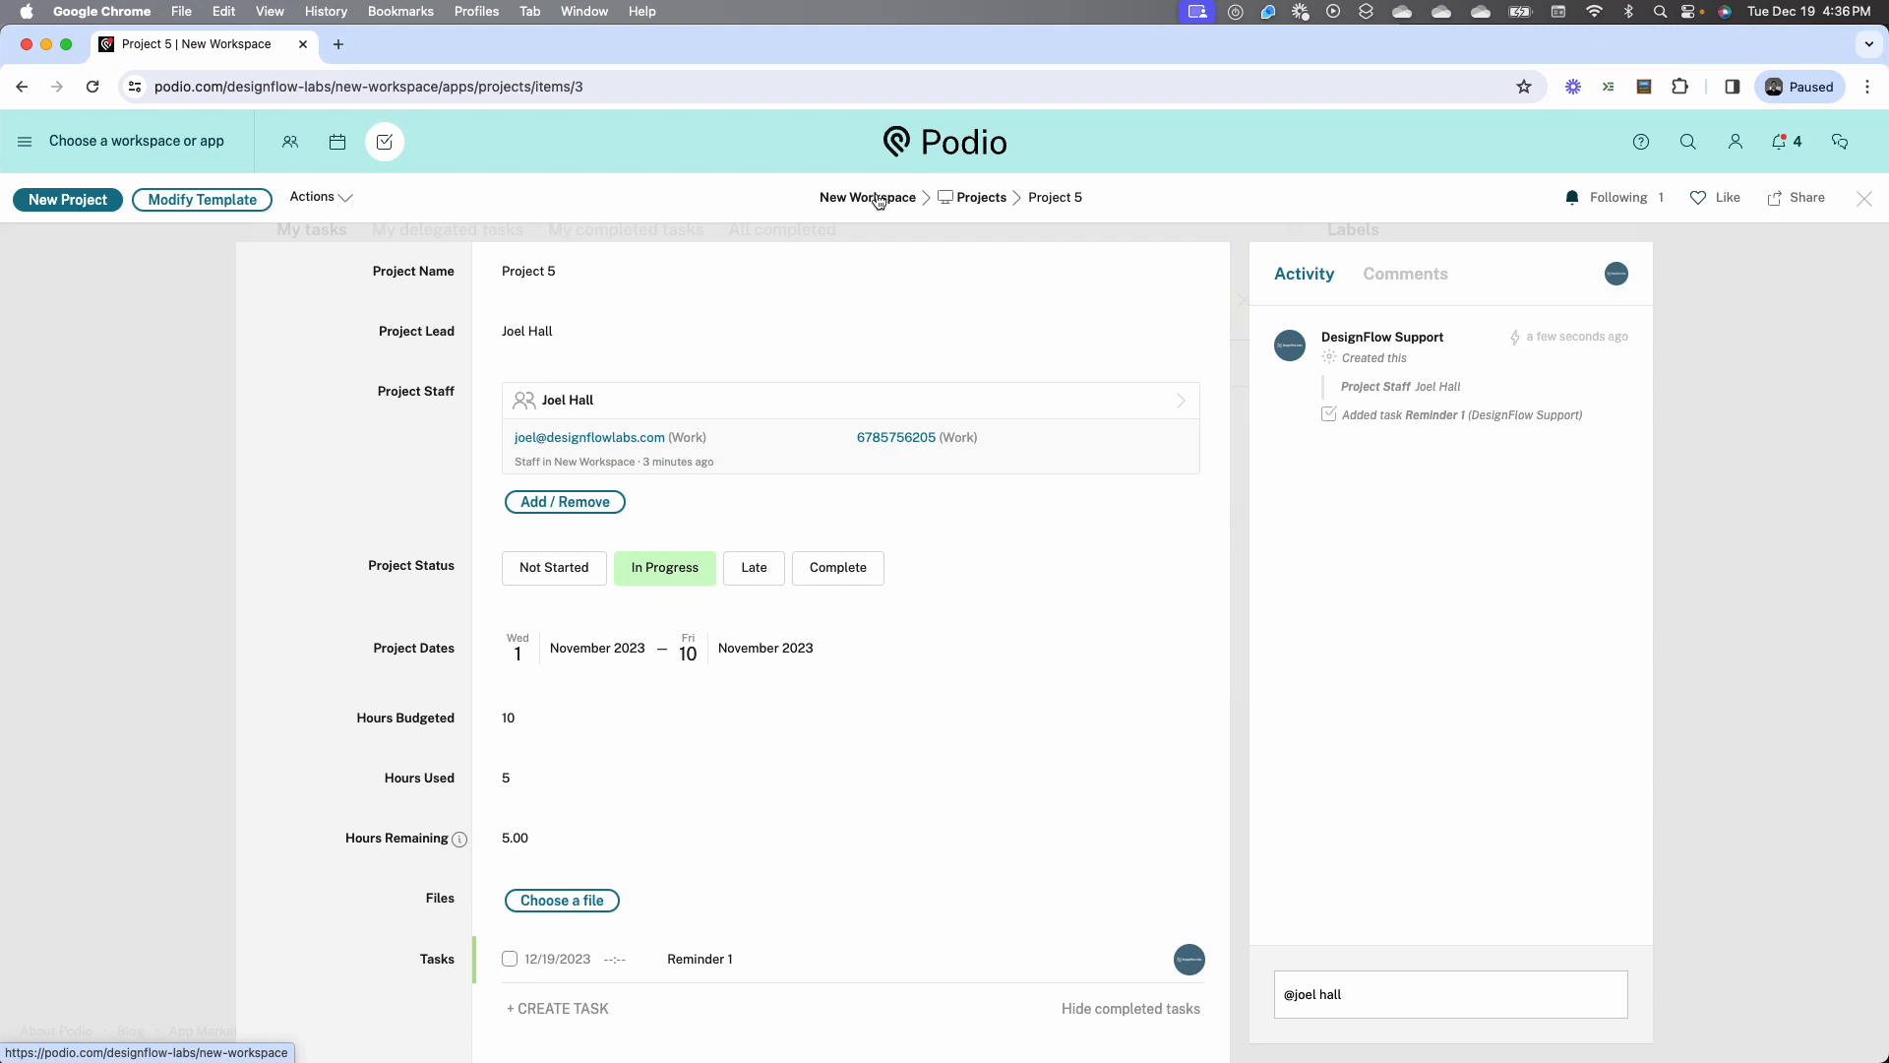
Start a report in the Projects app that counts items per Project Status, laid out as a bar chart
click(988, 203)
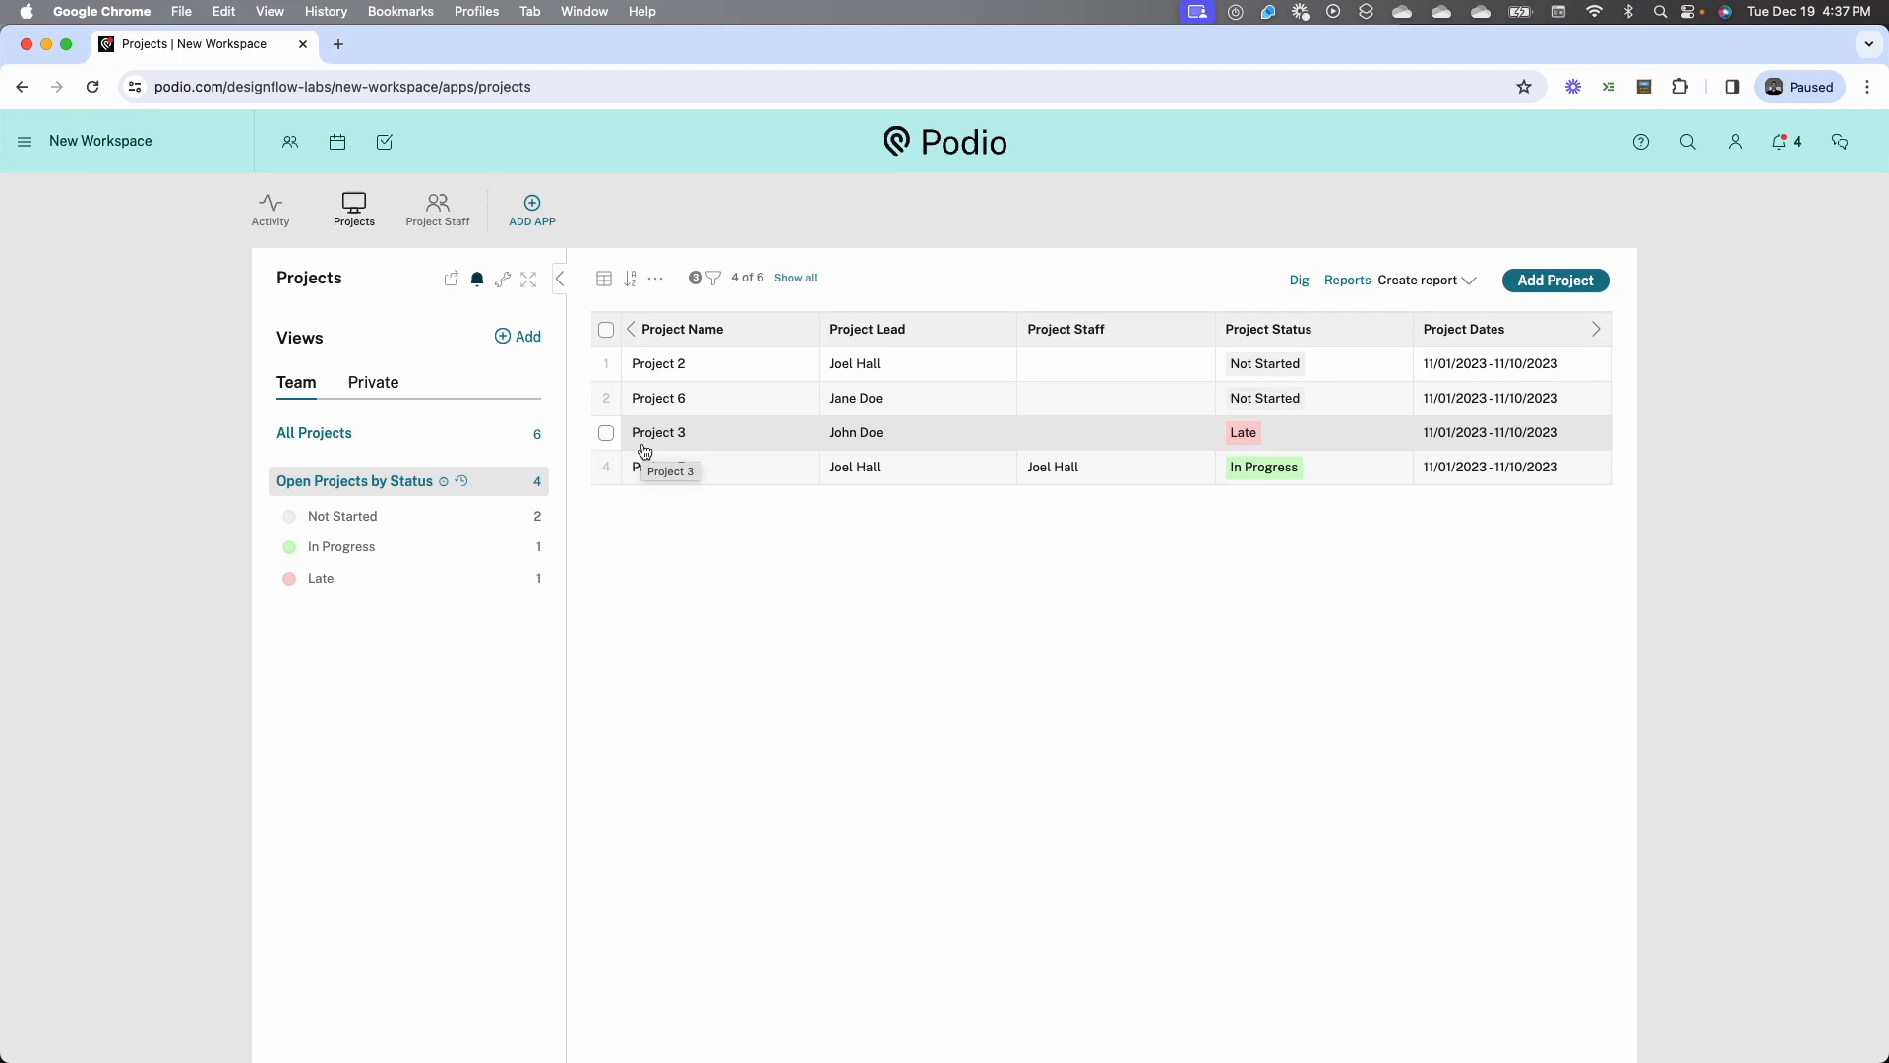
click(1427, 281)
click(688, 381)
click(687, 380)
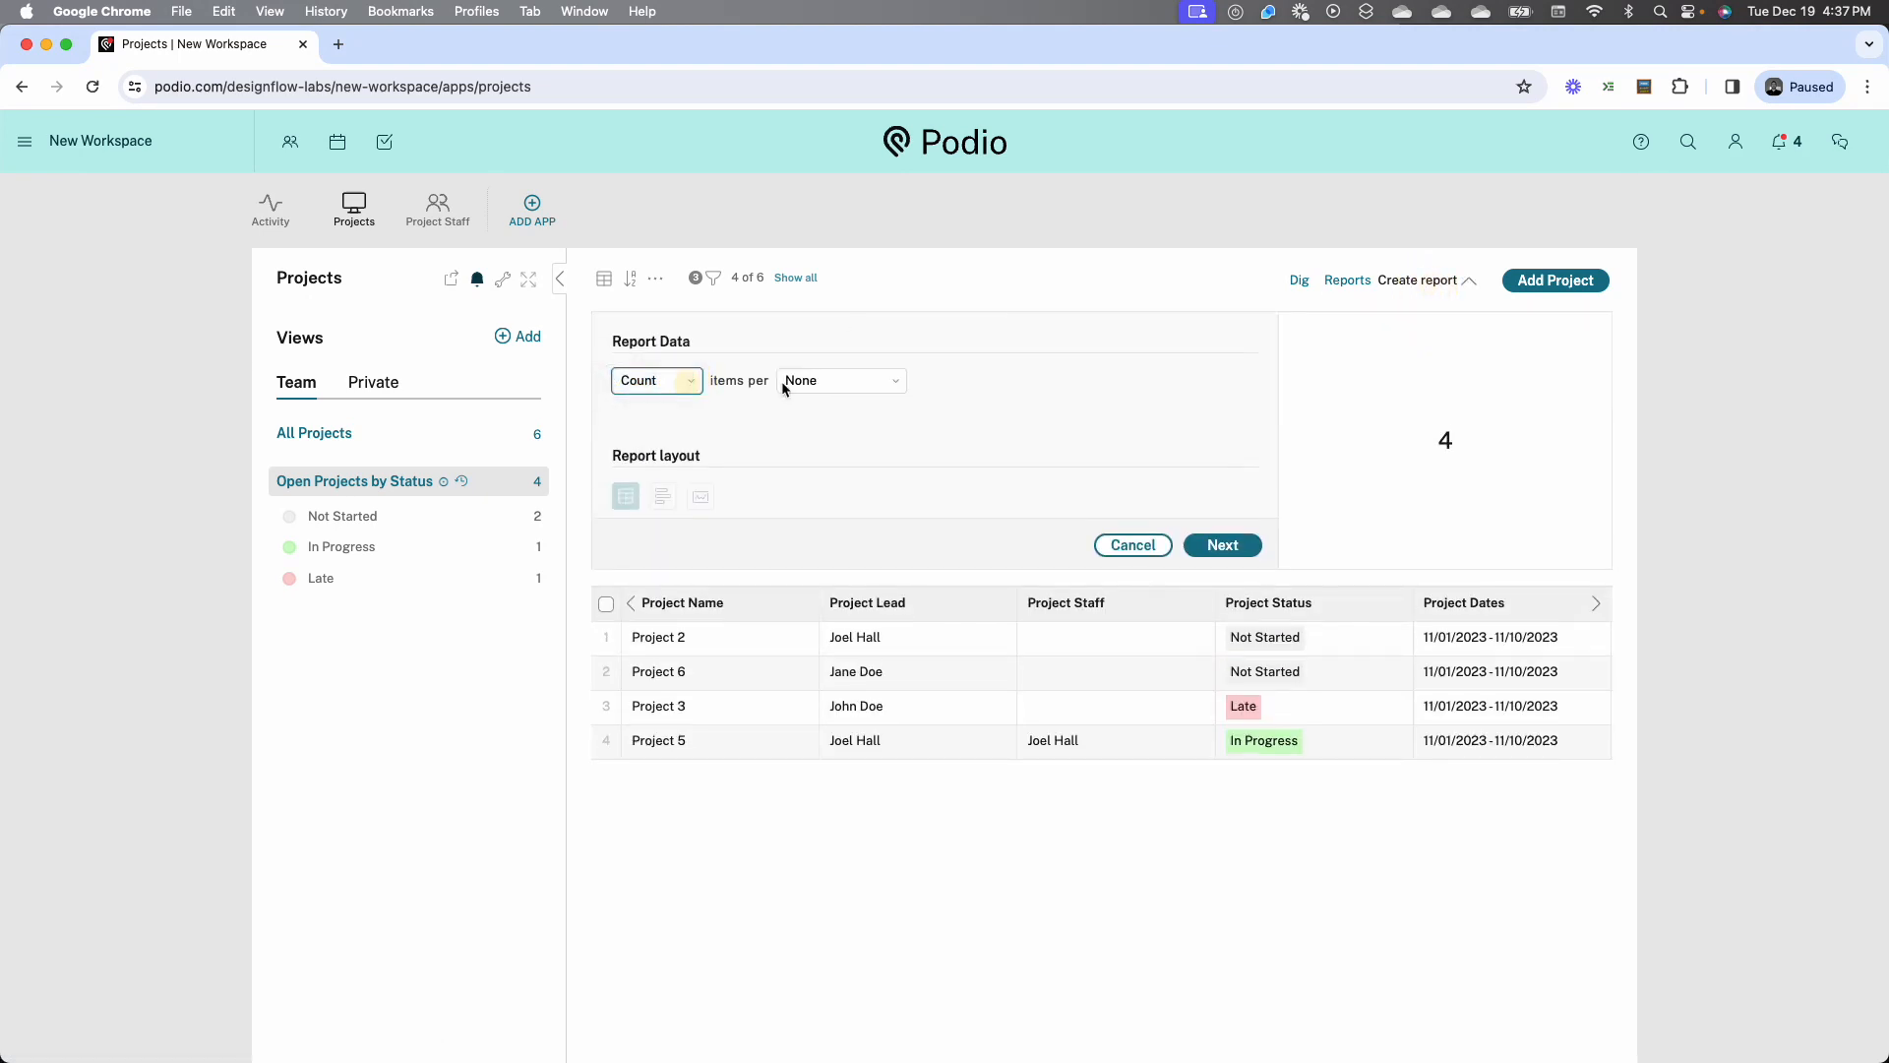
click(785, 385)
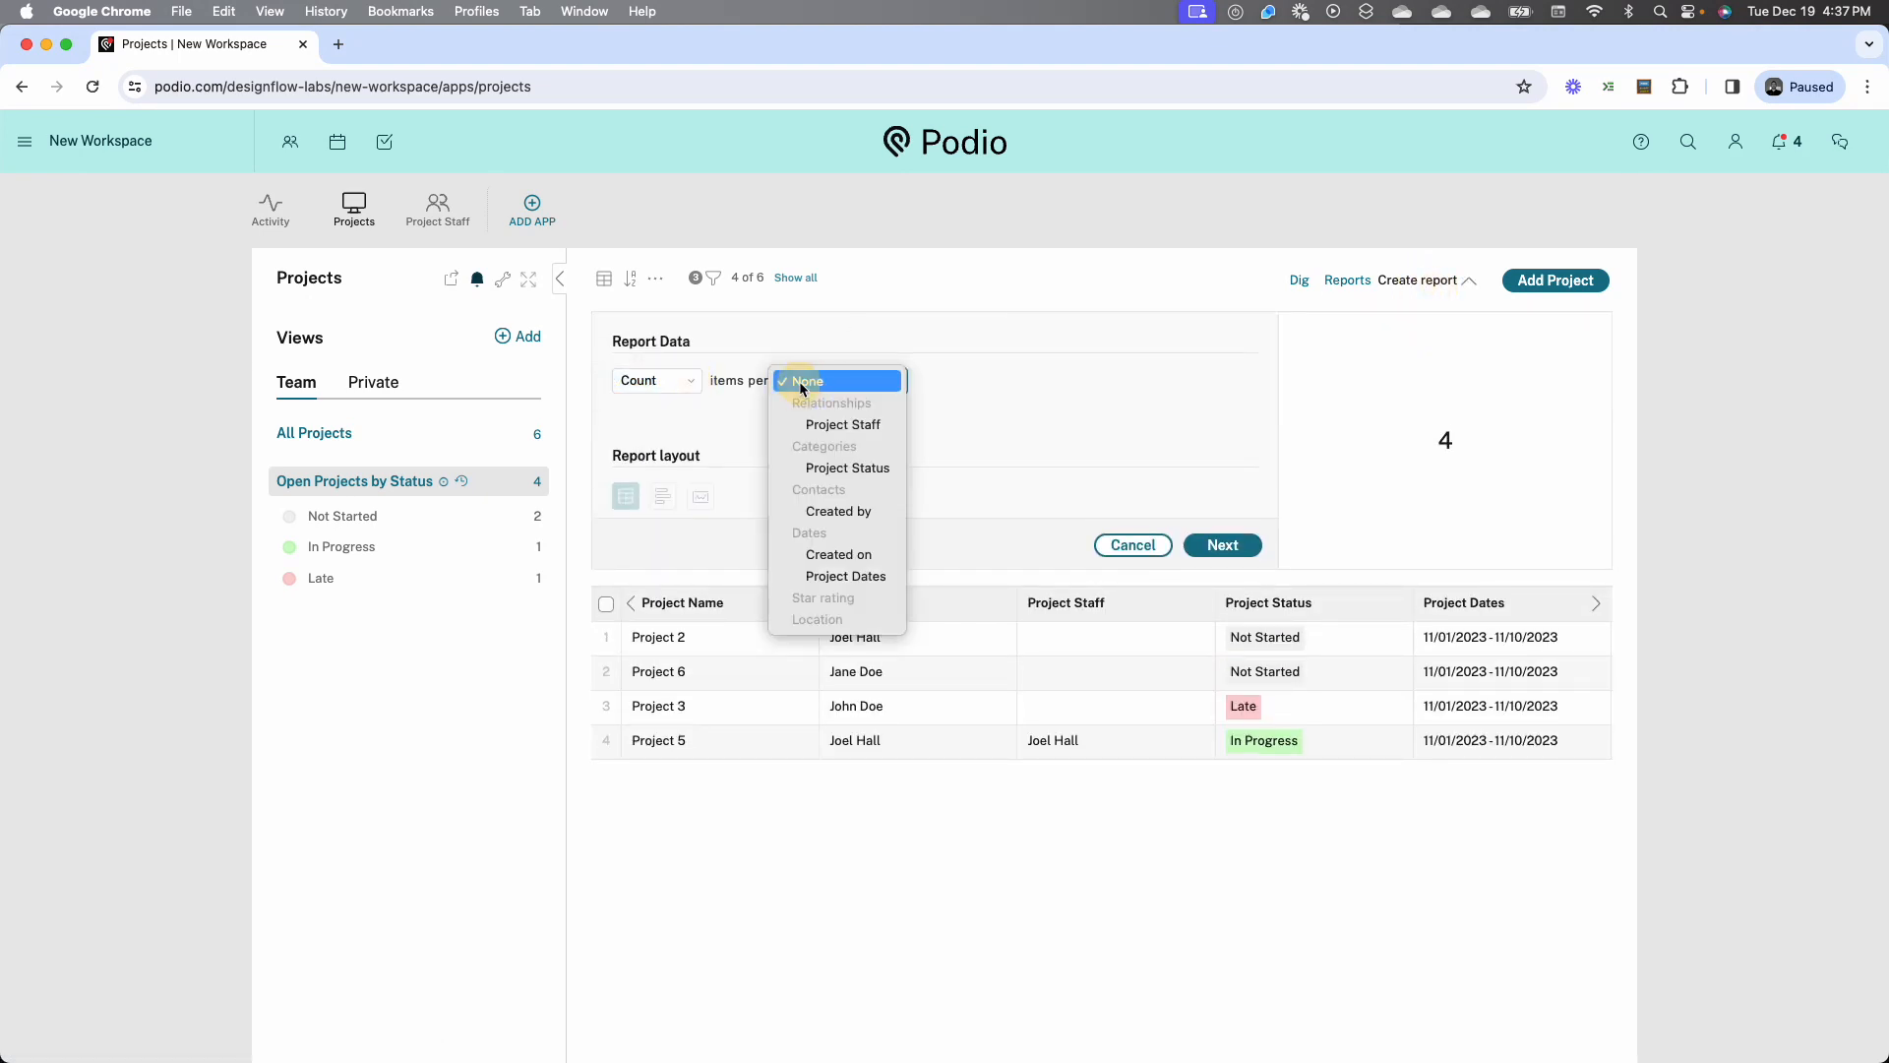
click(824, 466)
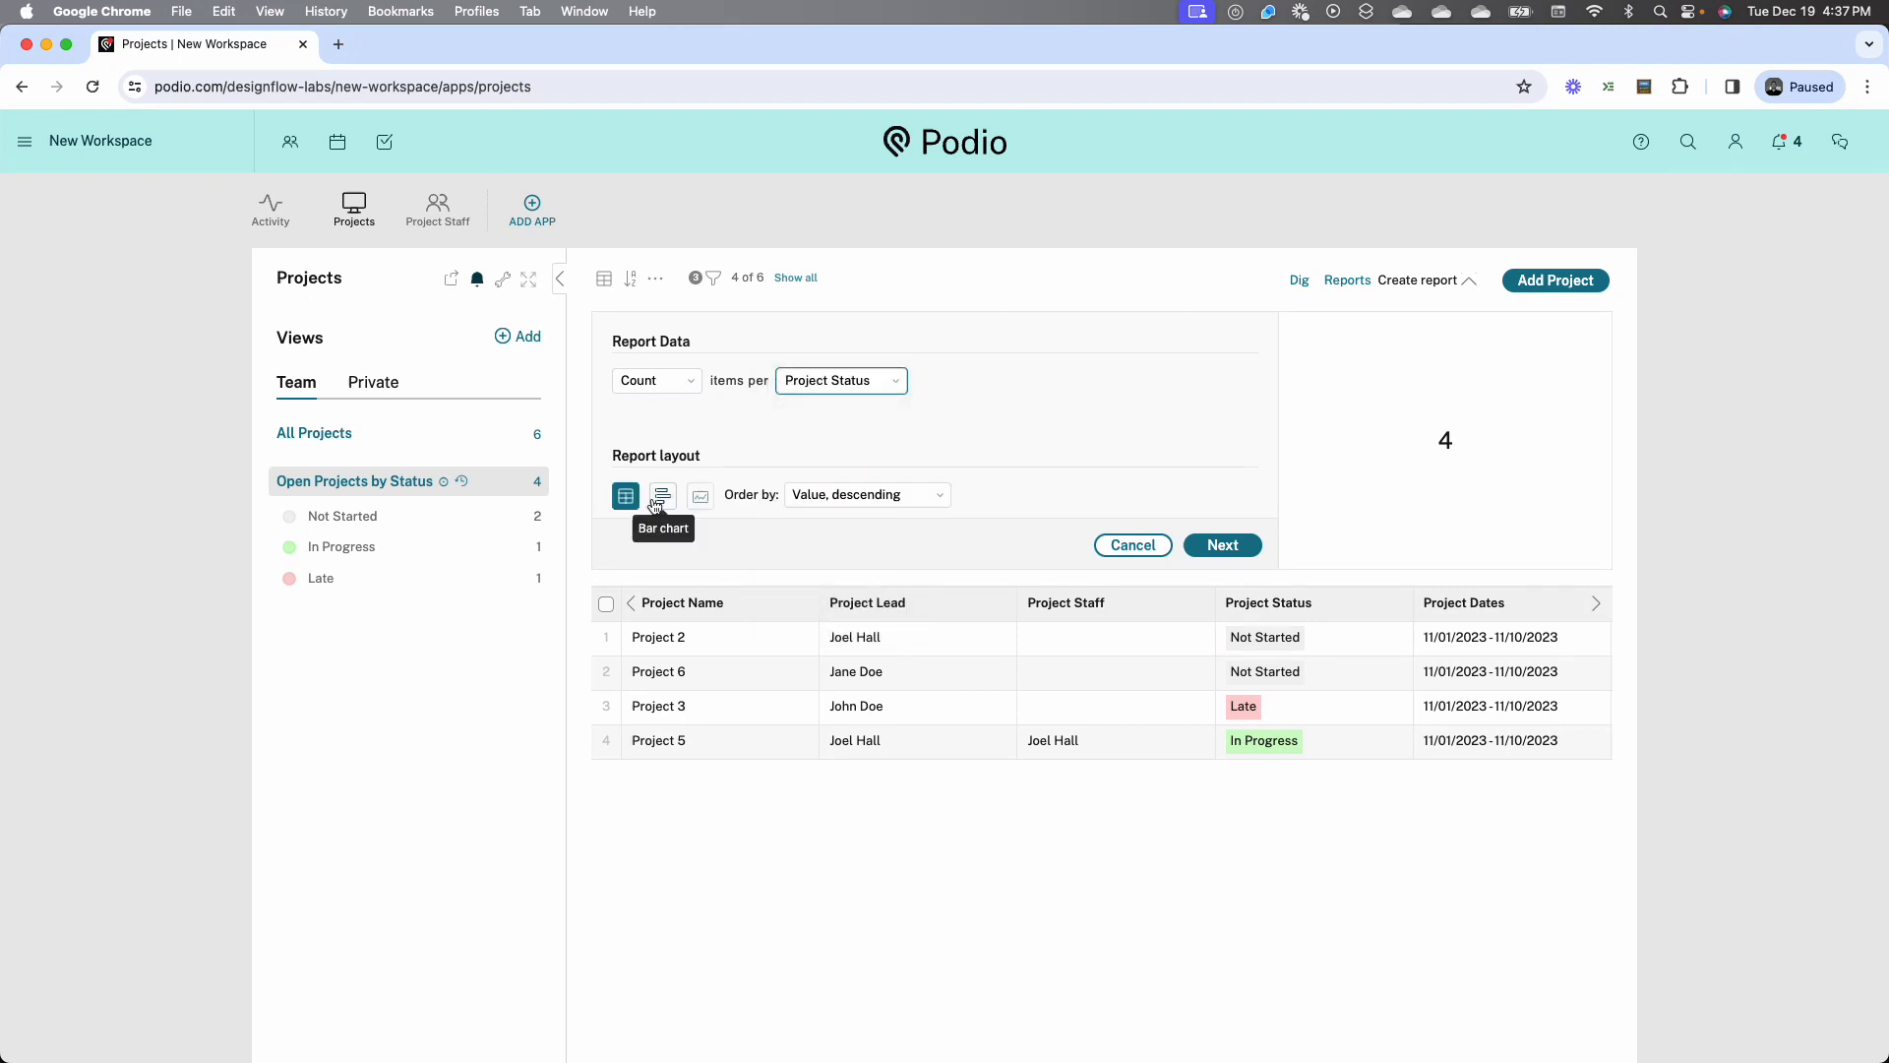
click(659, 499)
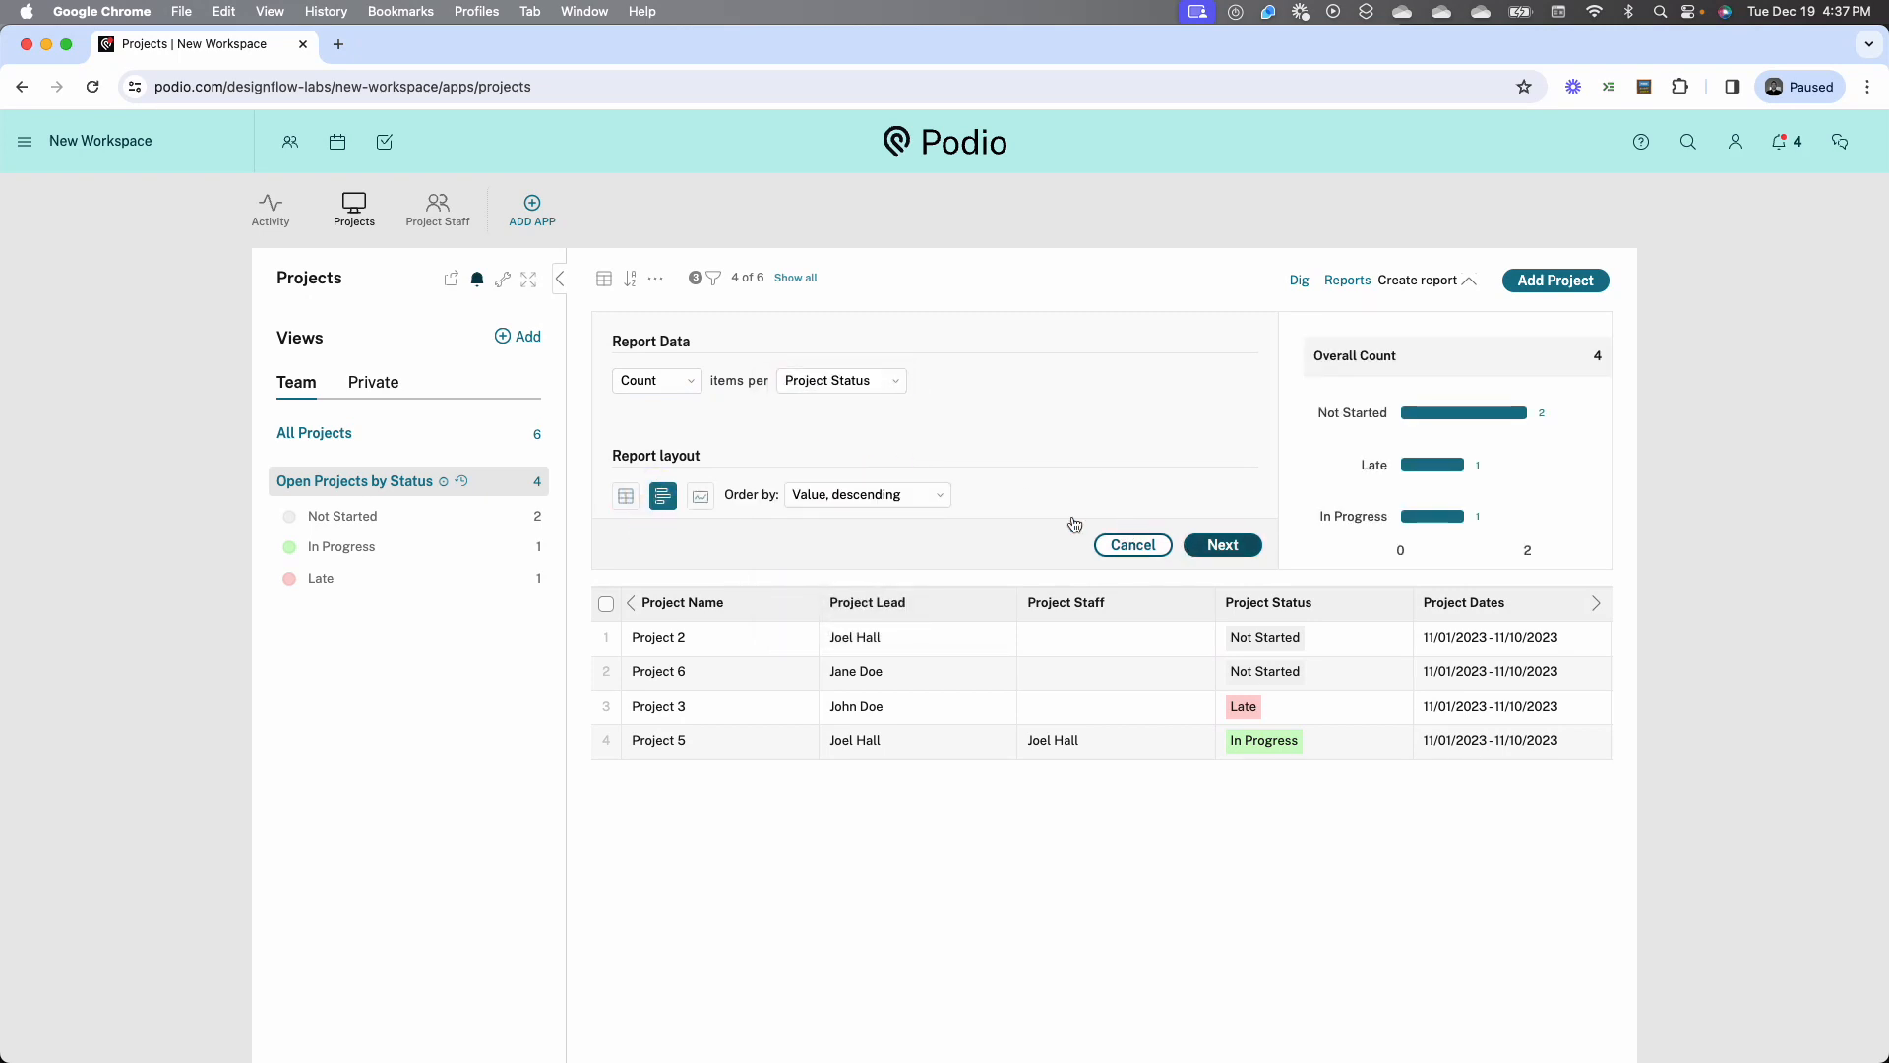
Save the report as Open Projects by Status to the workspace home page, and enlarge its tile to the full column width
click(1185, 544)
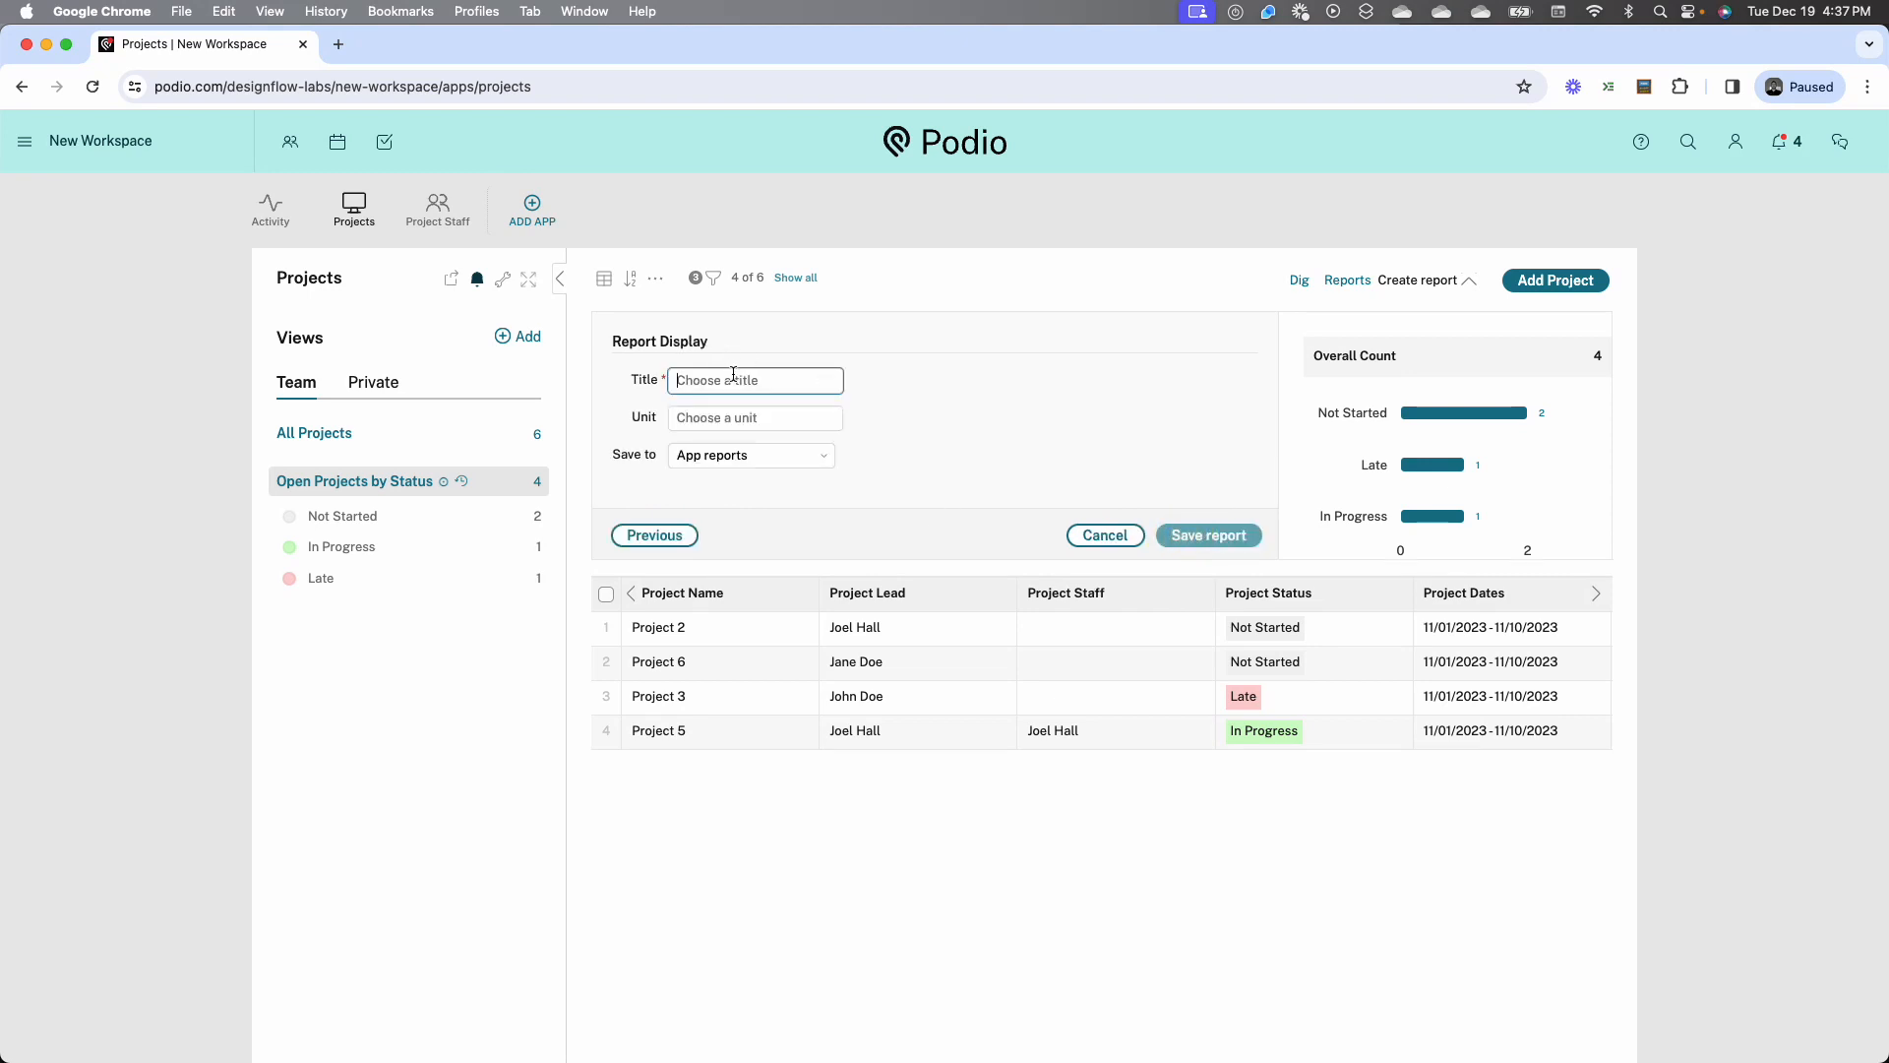
text(Open Projec)
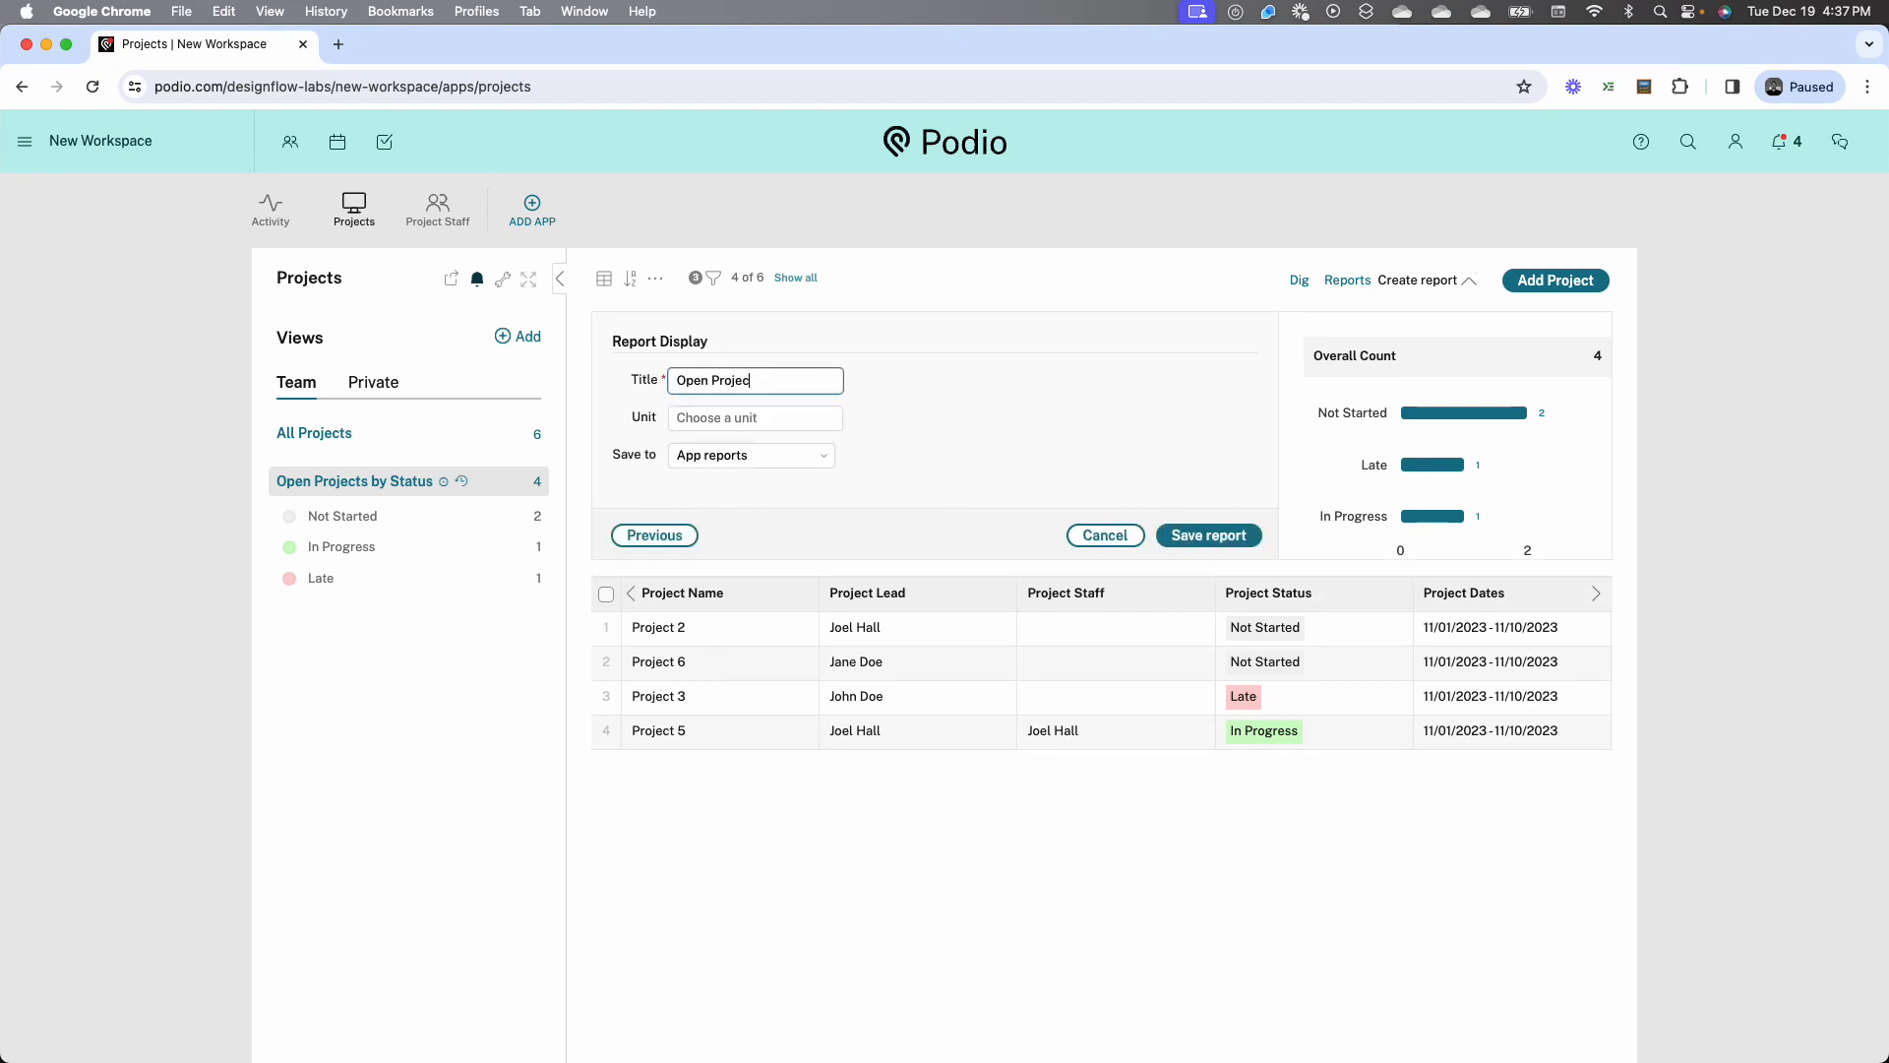
text(ts by Status)
click(805, 458)
click(802, 501)
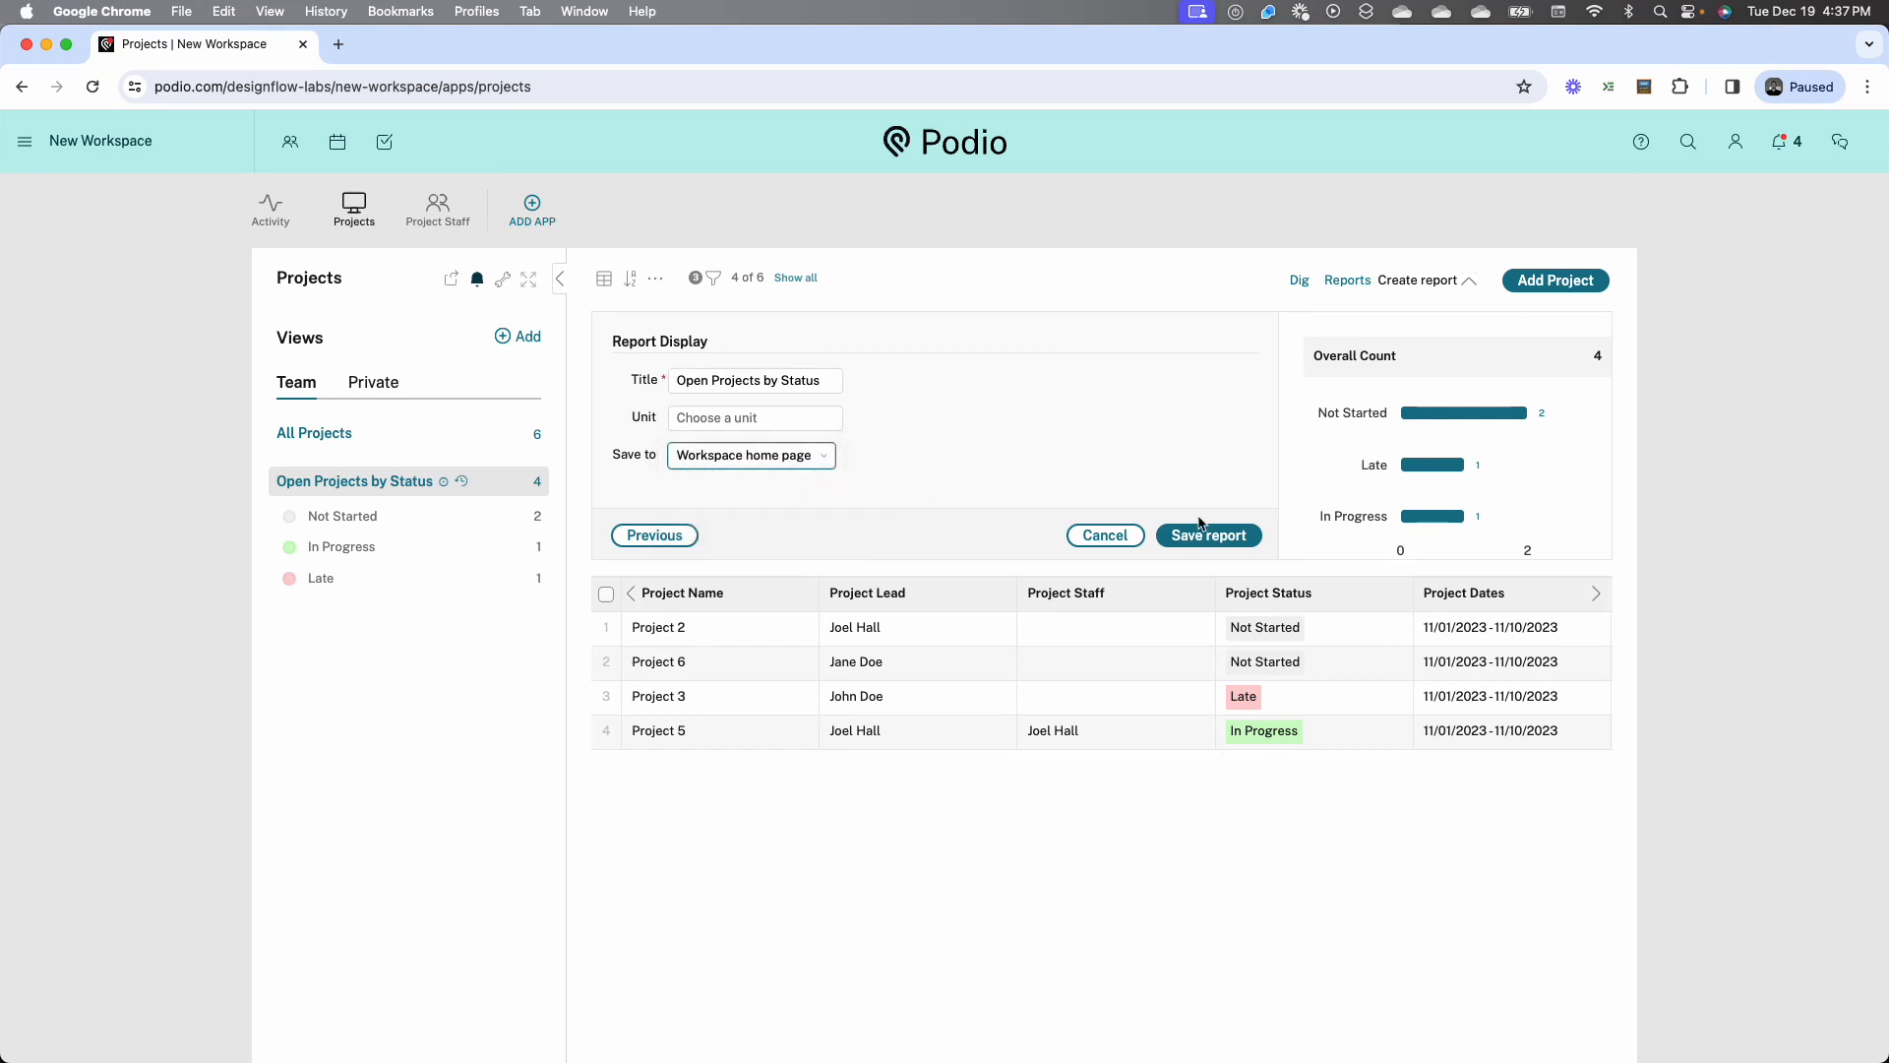
click(1208, 534)
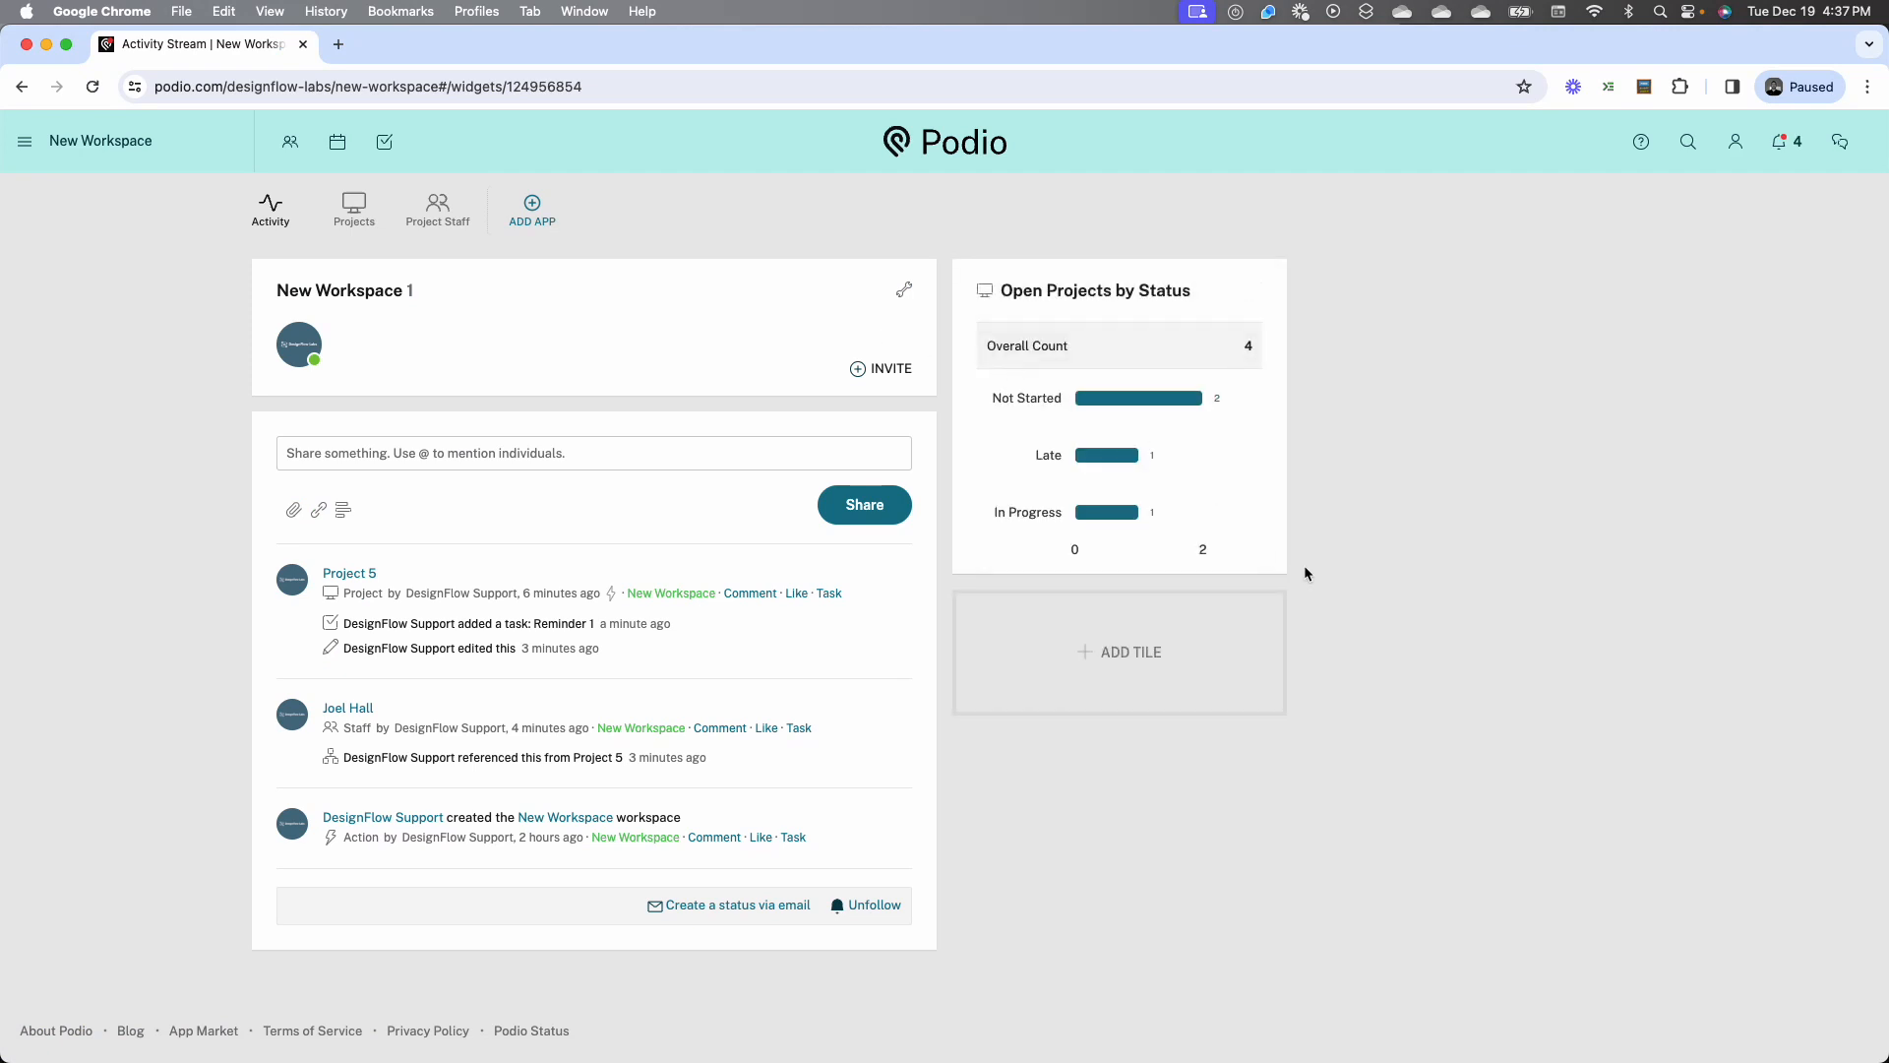
drag(1277, 565, 1546, 618)
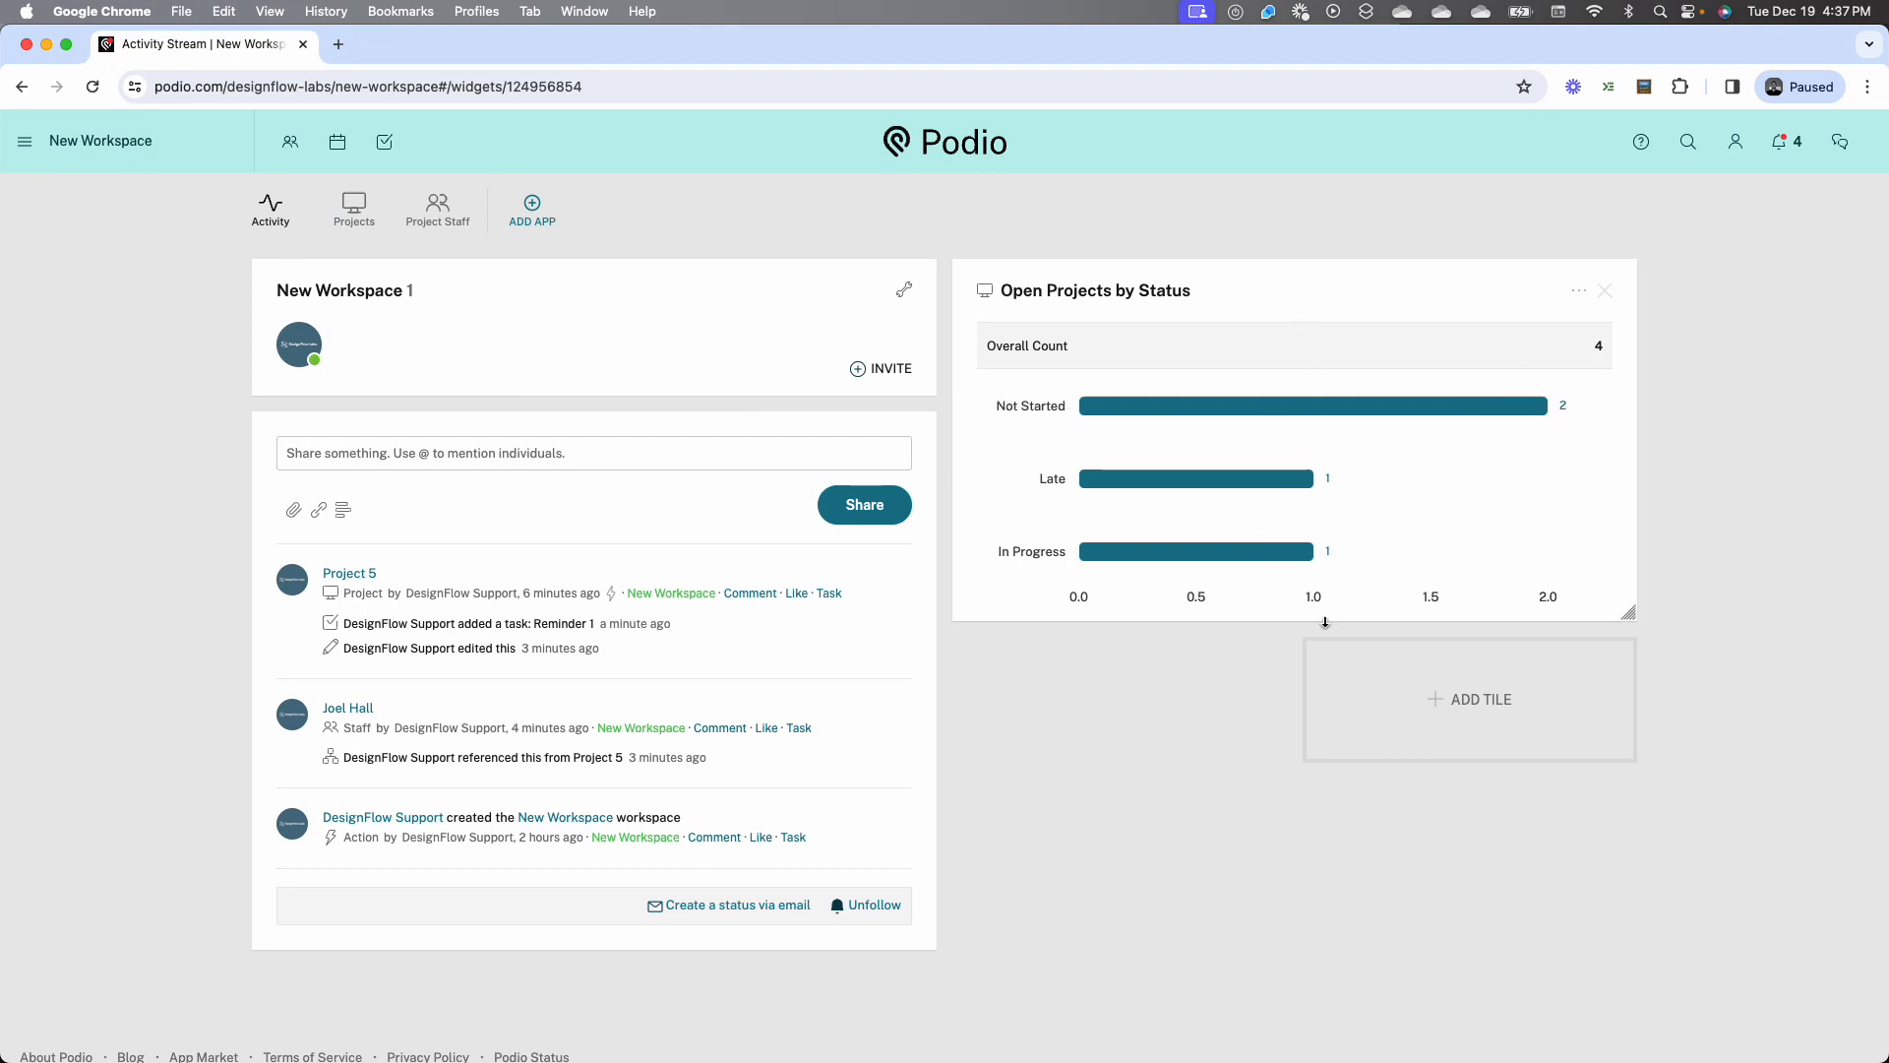
Review the content types offered for a new workspace home page tile without adding one
click(1324, 695)
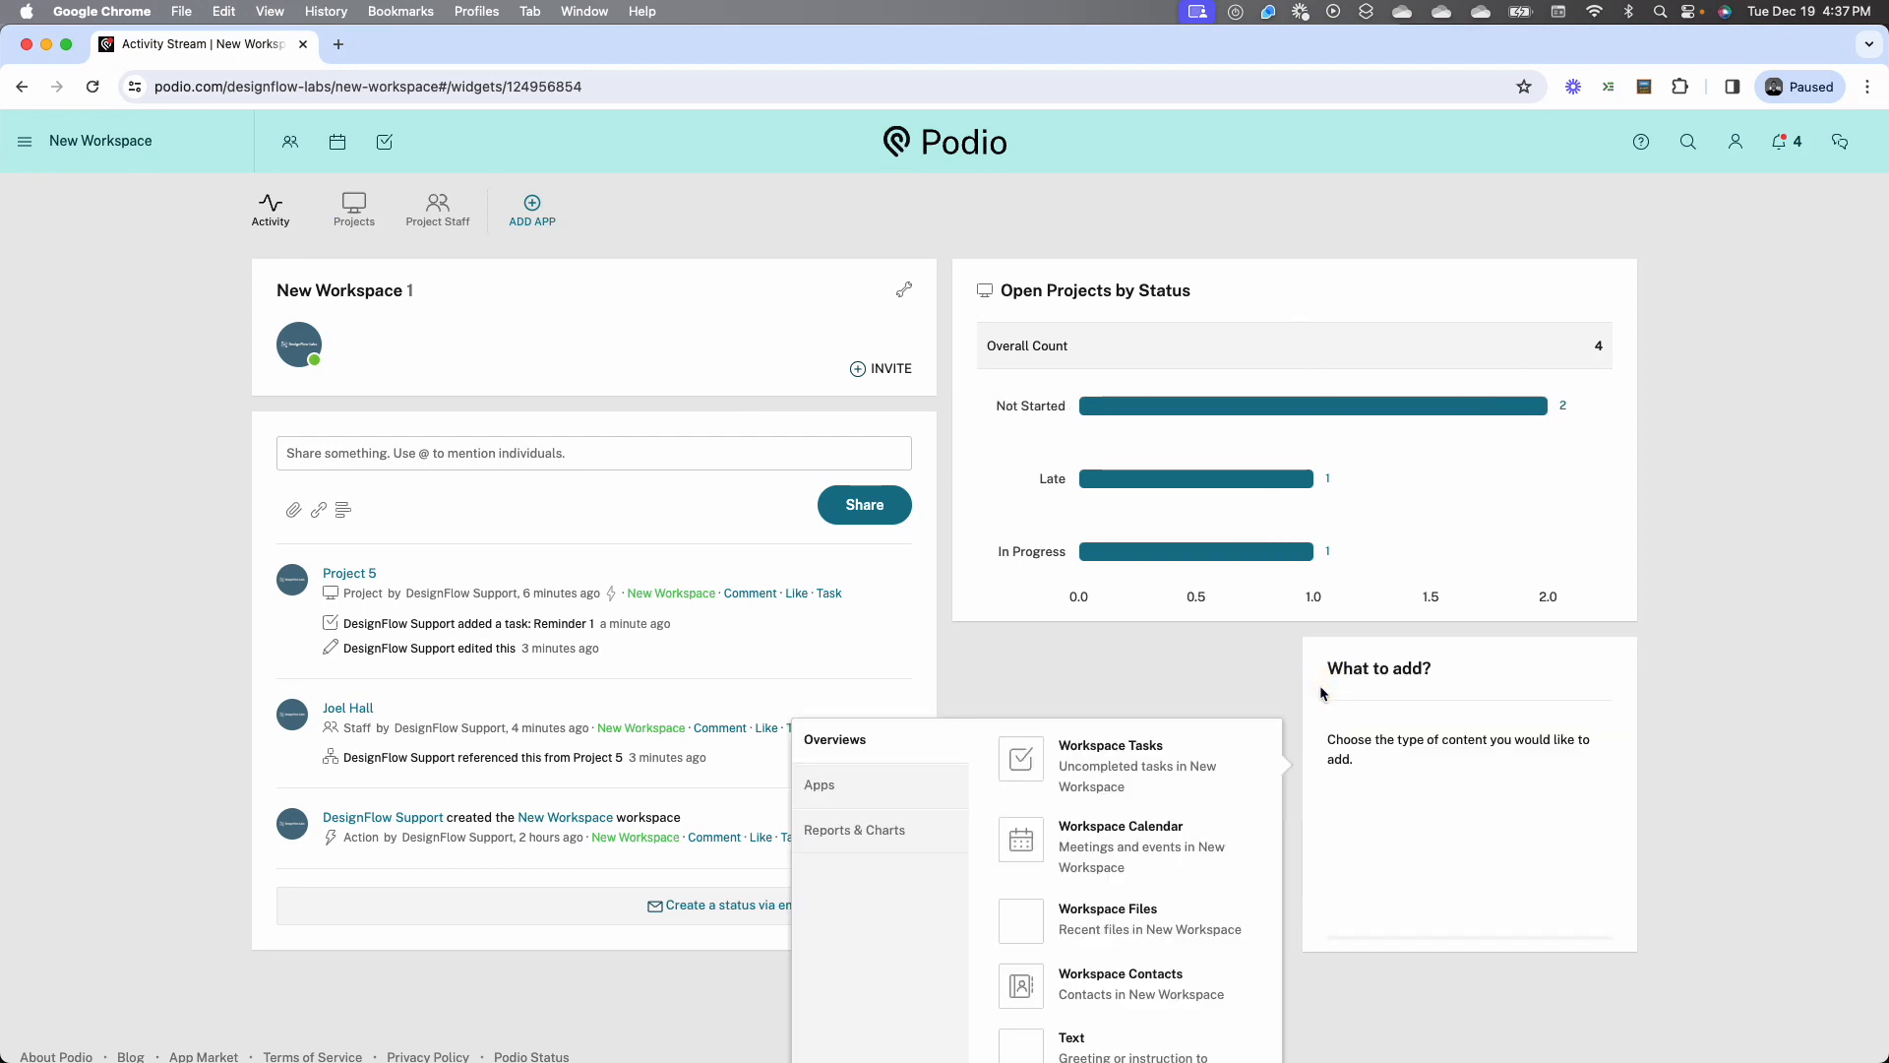
scroll(938, 805, down, 2)
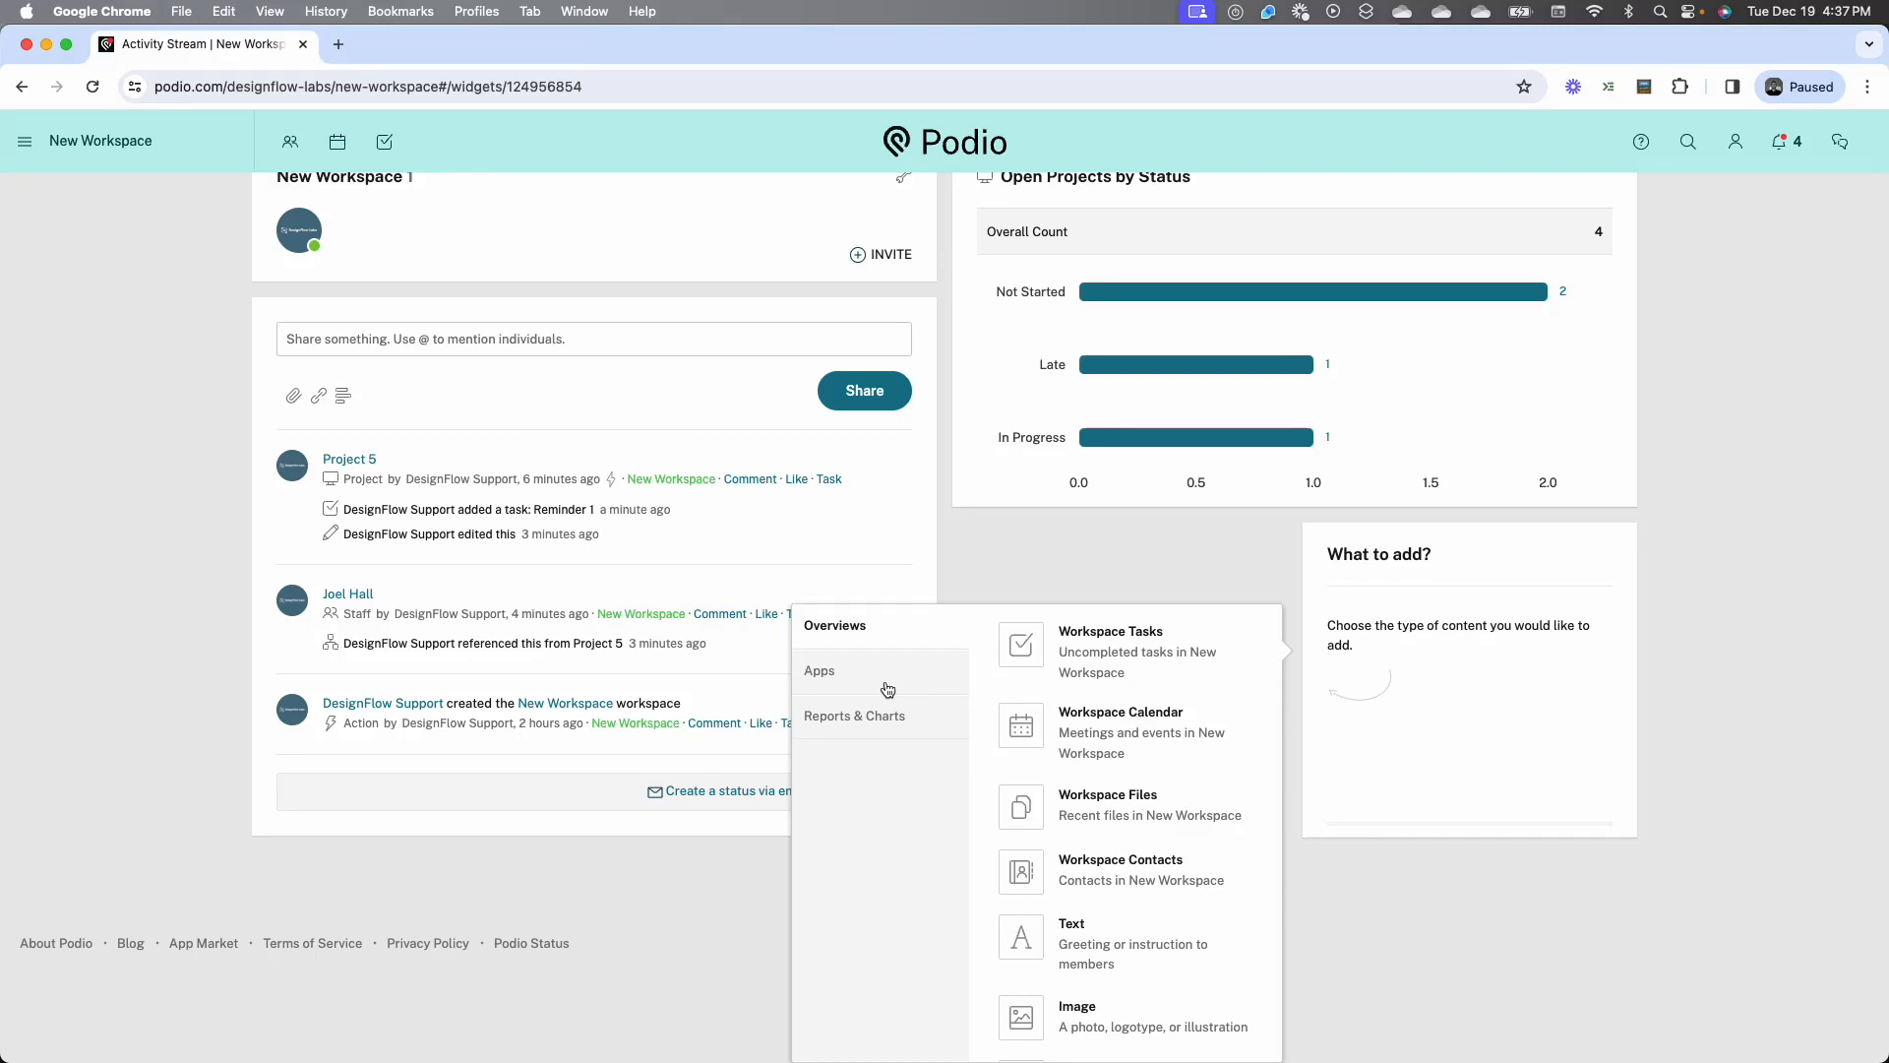
click(1014, 541)
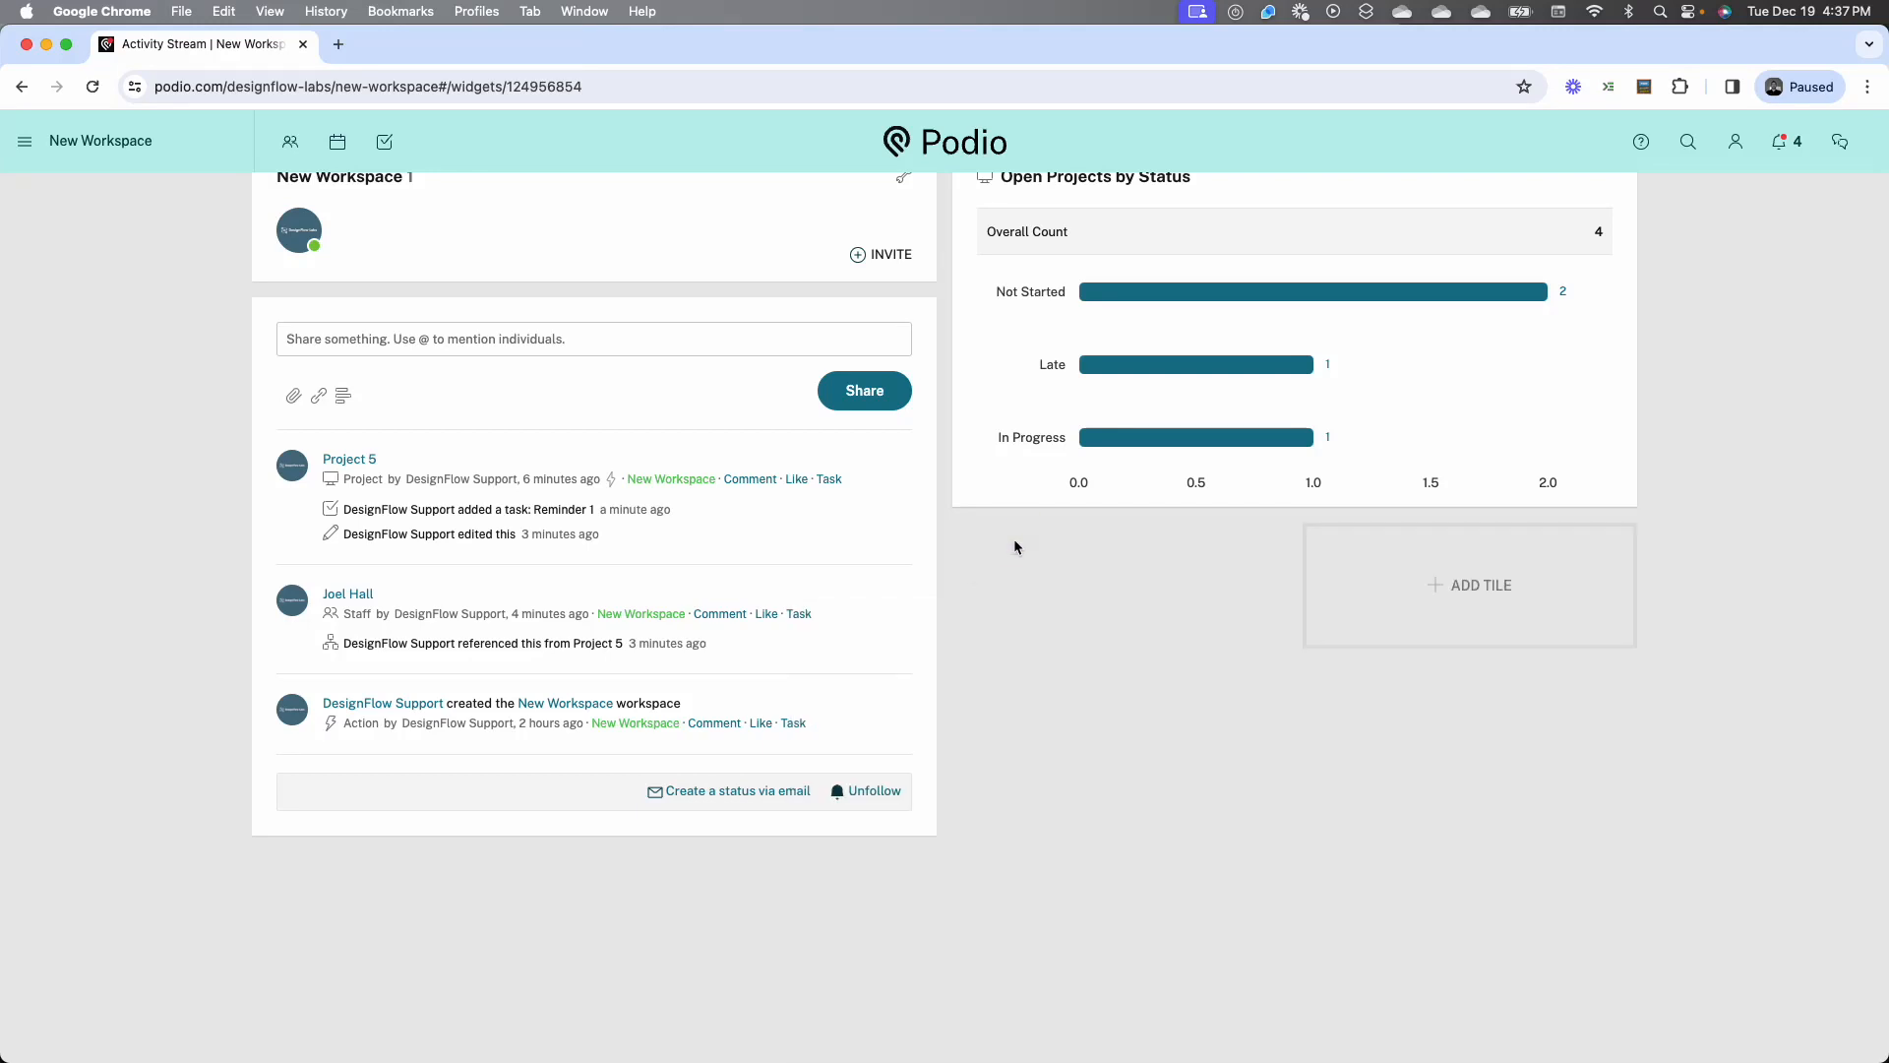
scroll(1101, 295, up, 1)
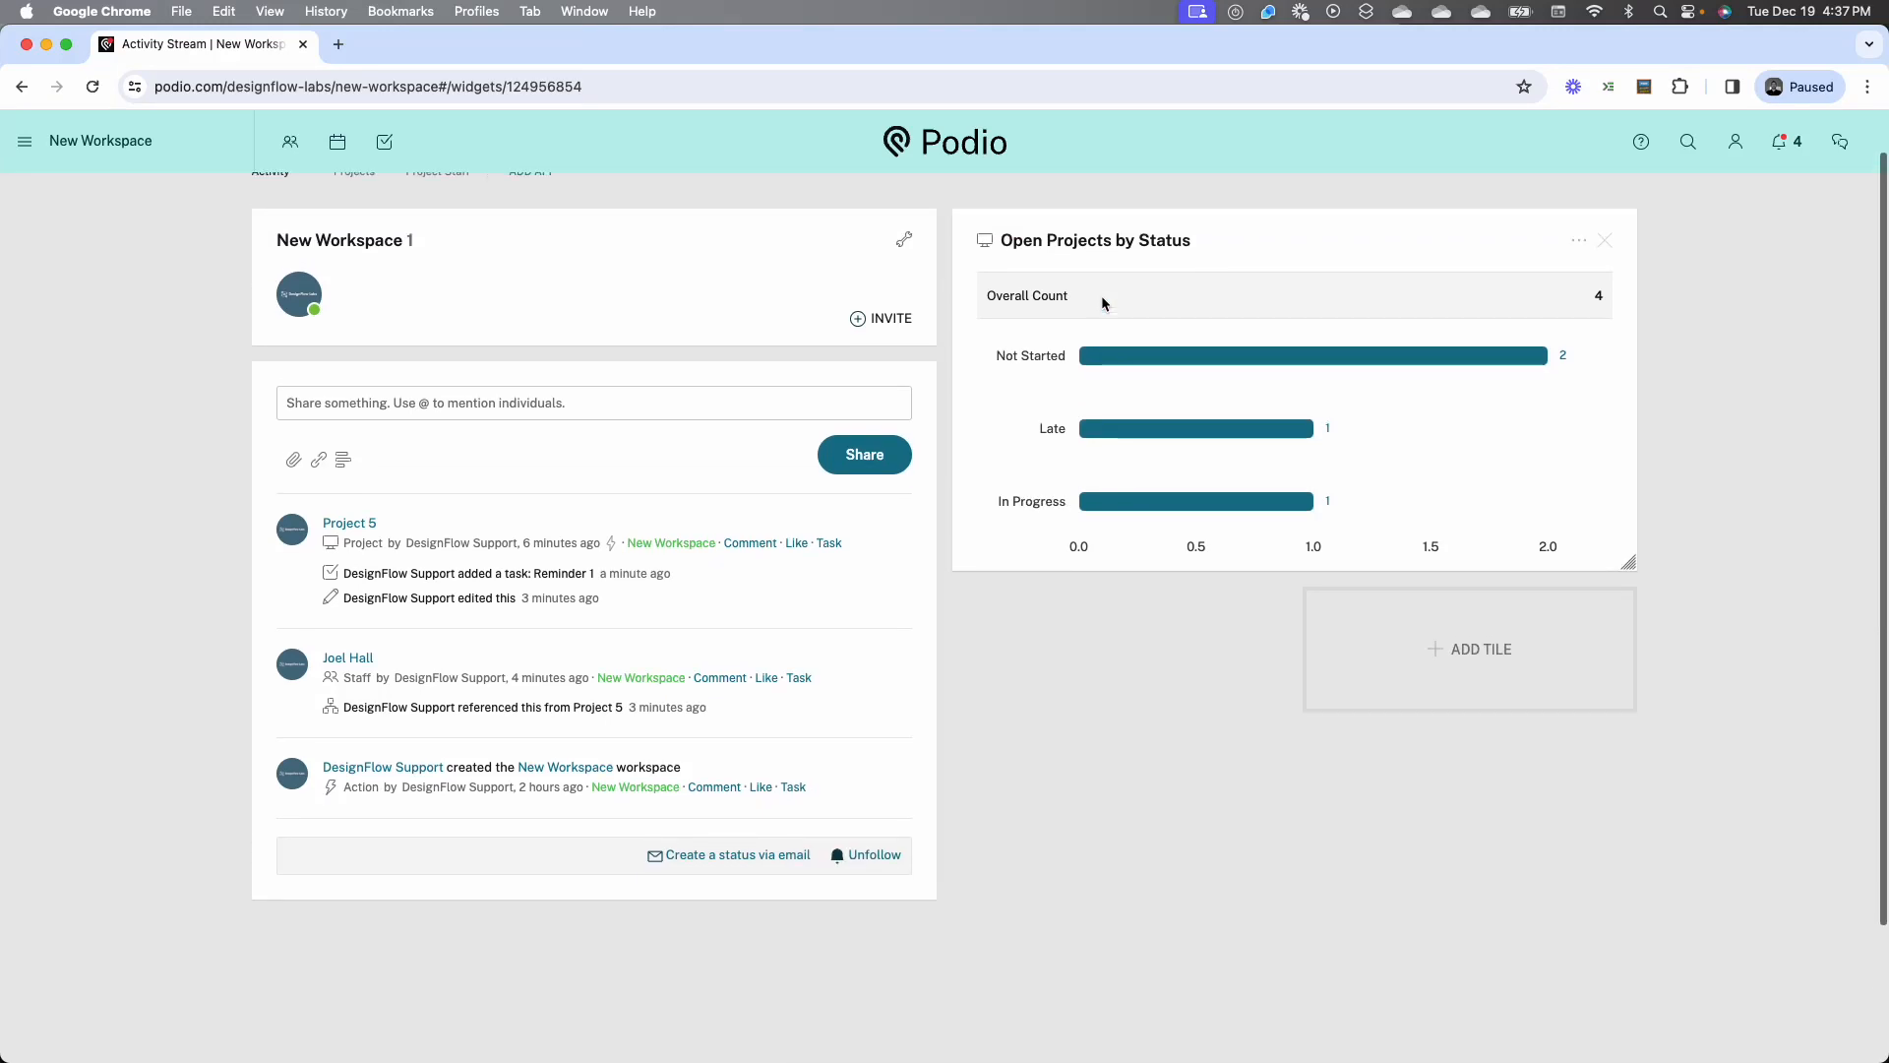
scroll(1069, 410, up, 1)
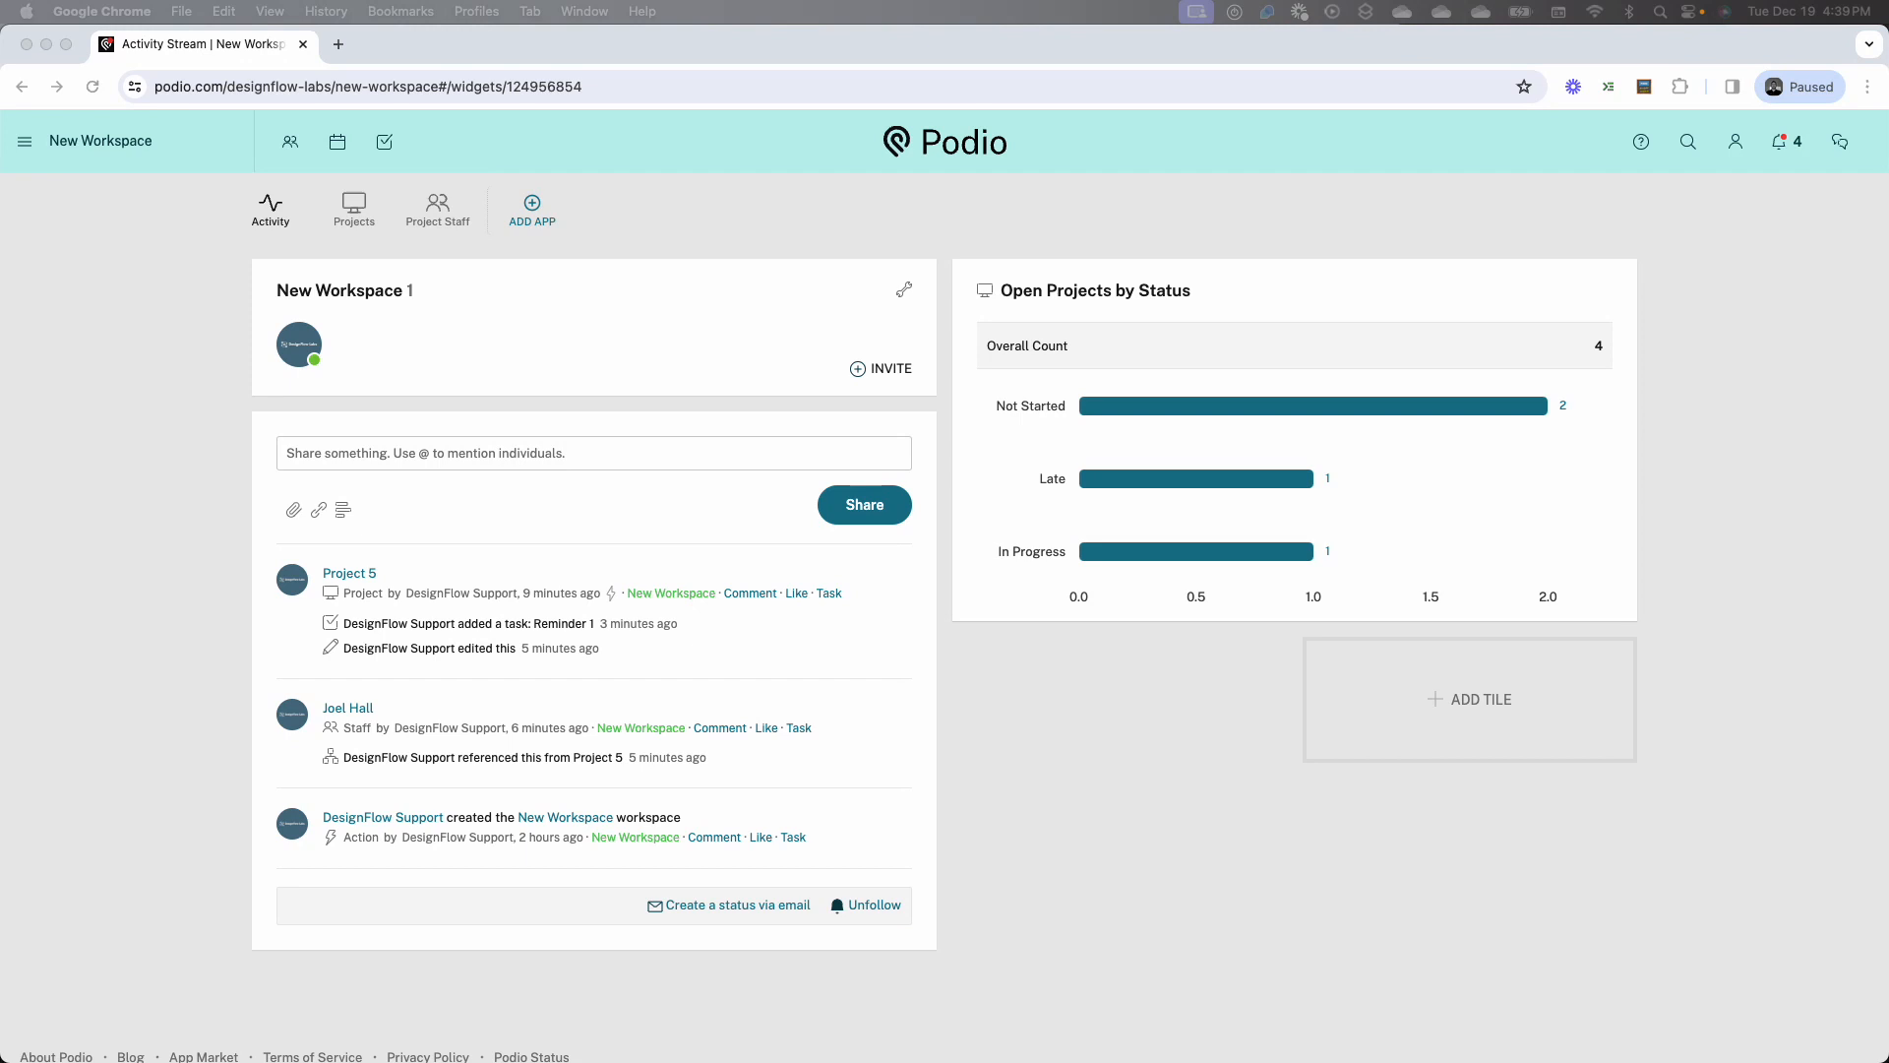
Open a blank new project form in the Projects app, and bring the Podio Workflow Automation window into view
click(366, 229)
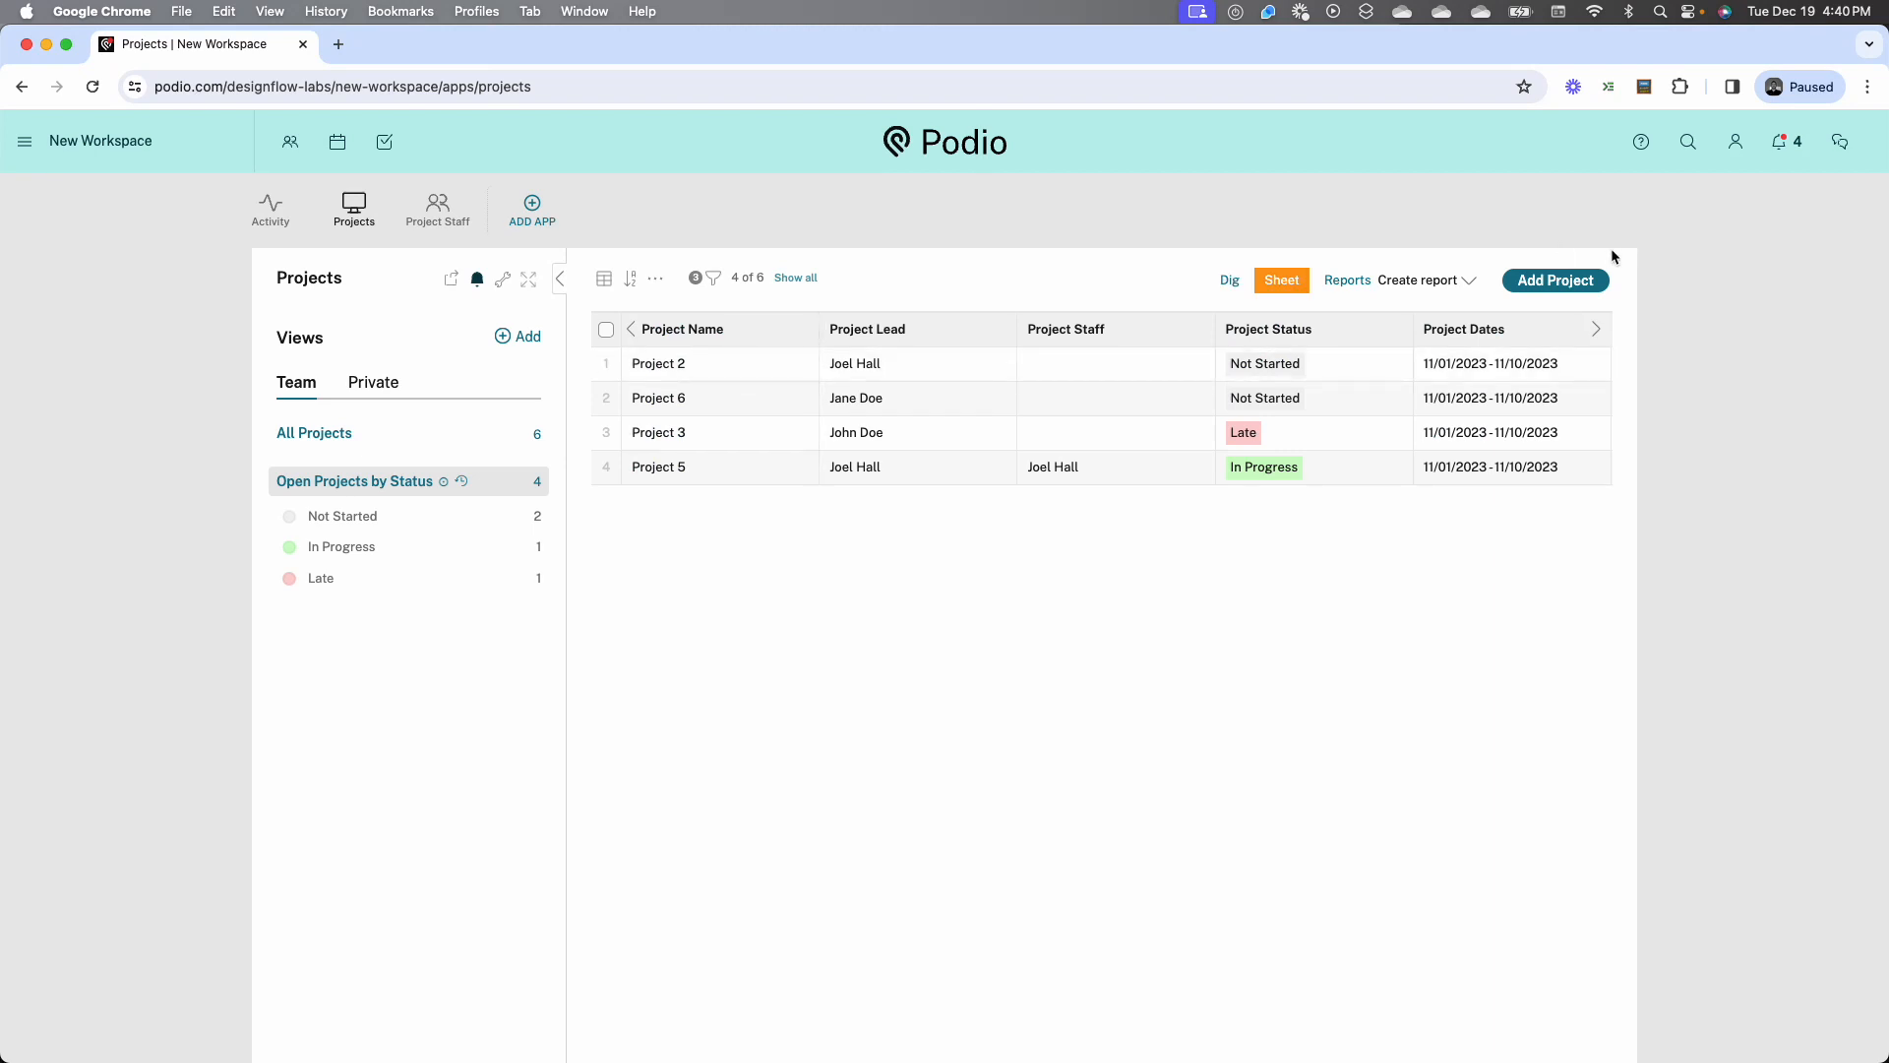
click(1556, 281)
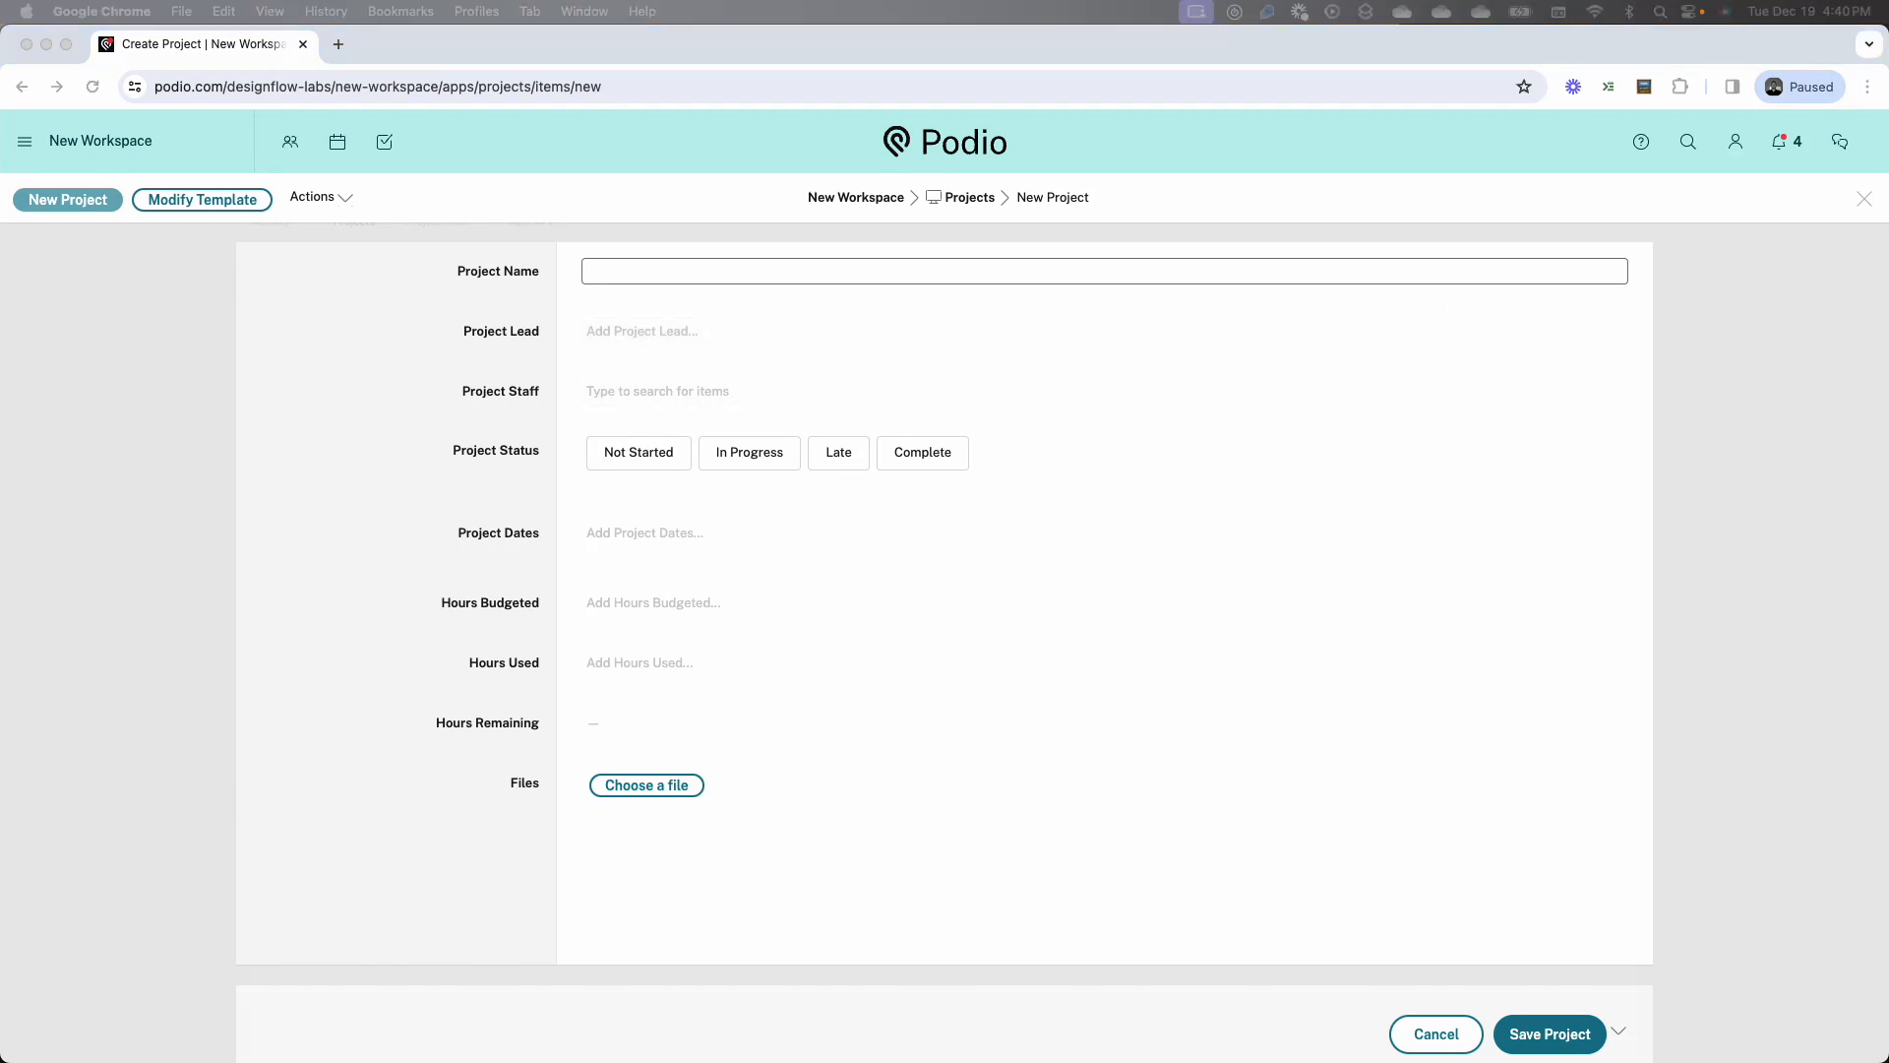
drag(1888, 137, 914, 99)
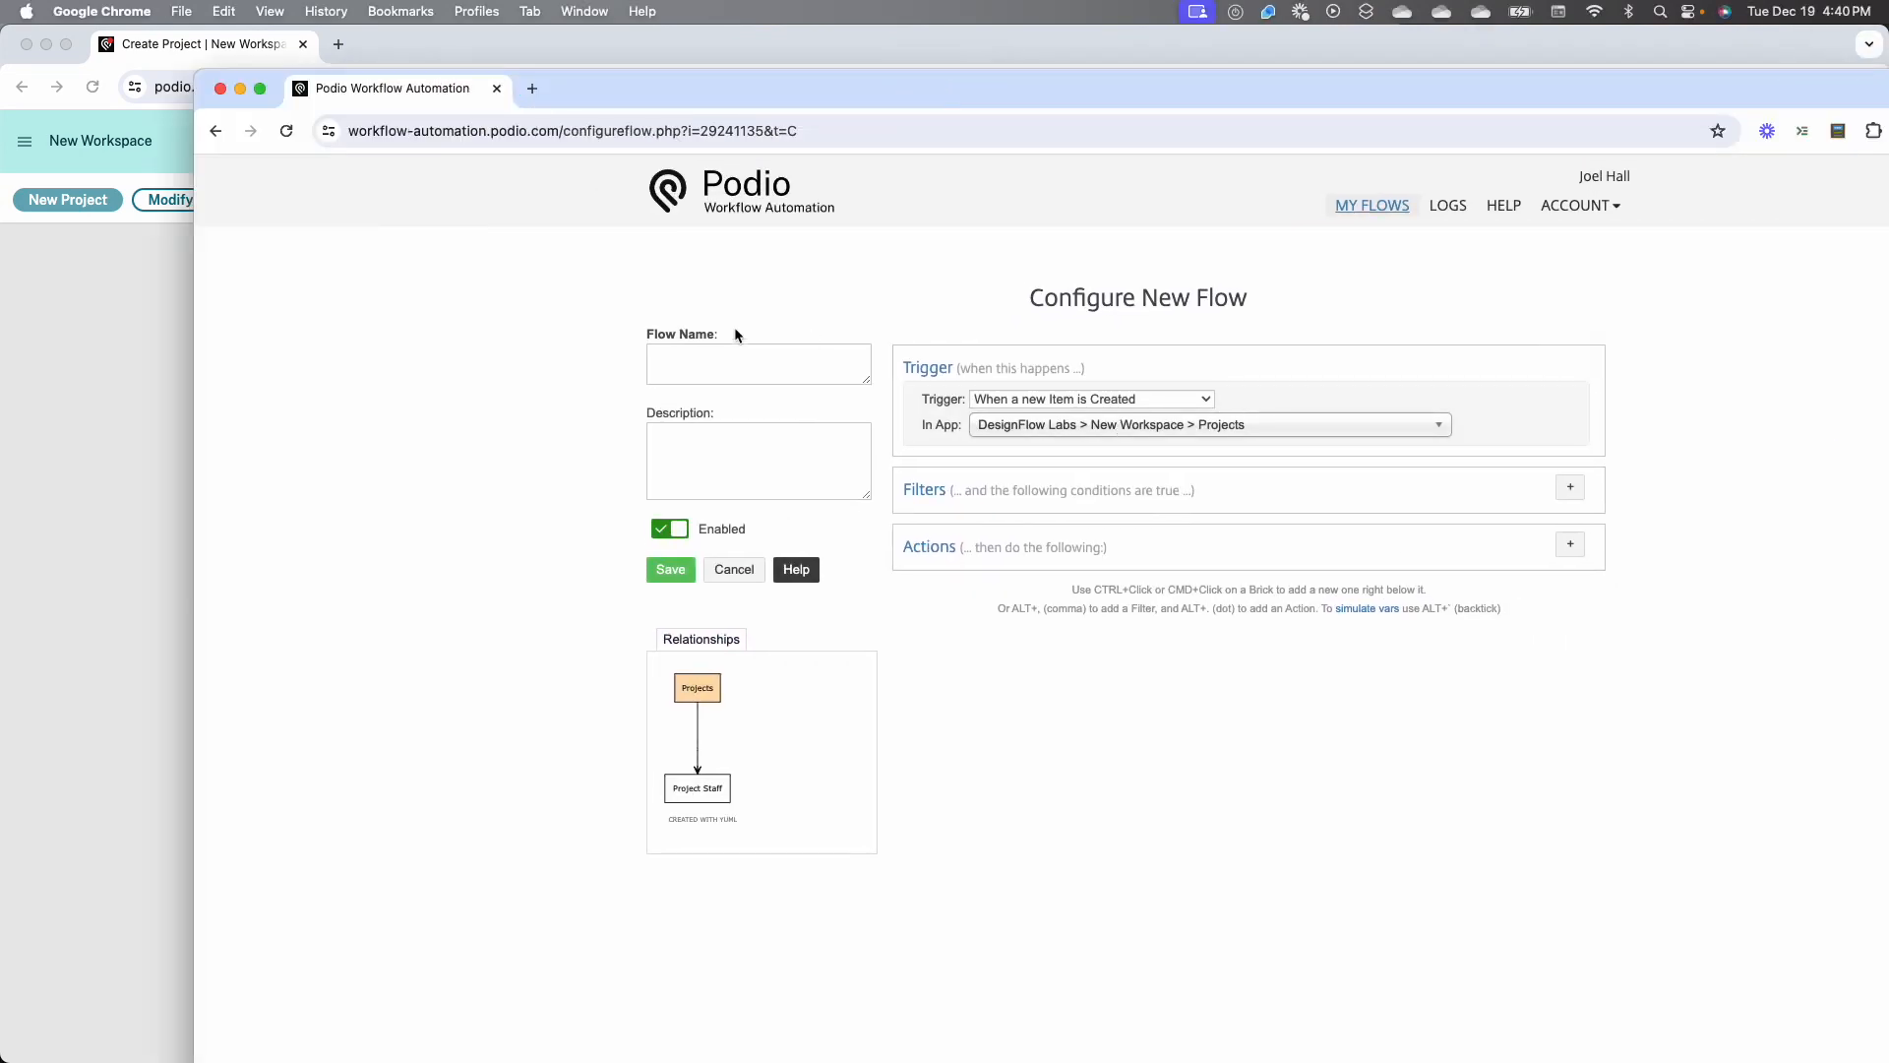
Name the new flow On Create and add an update action for this project that sets Project Status to the value Not Started
click(746, 364)
text(On Create)
click(1569, 545)
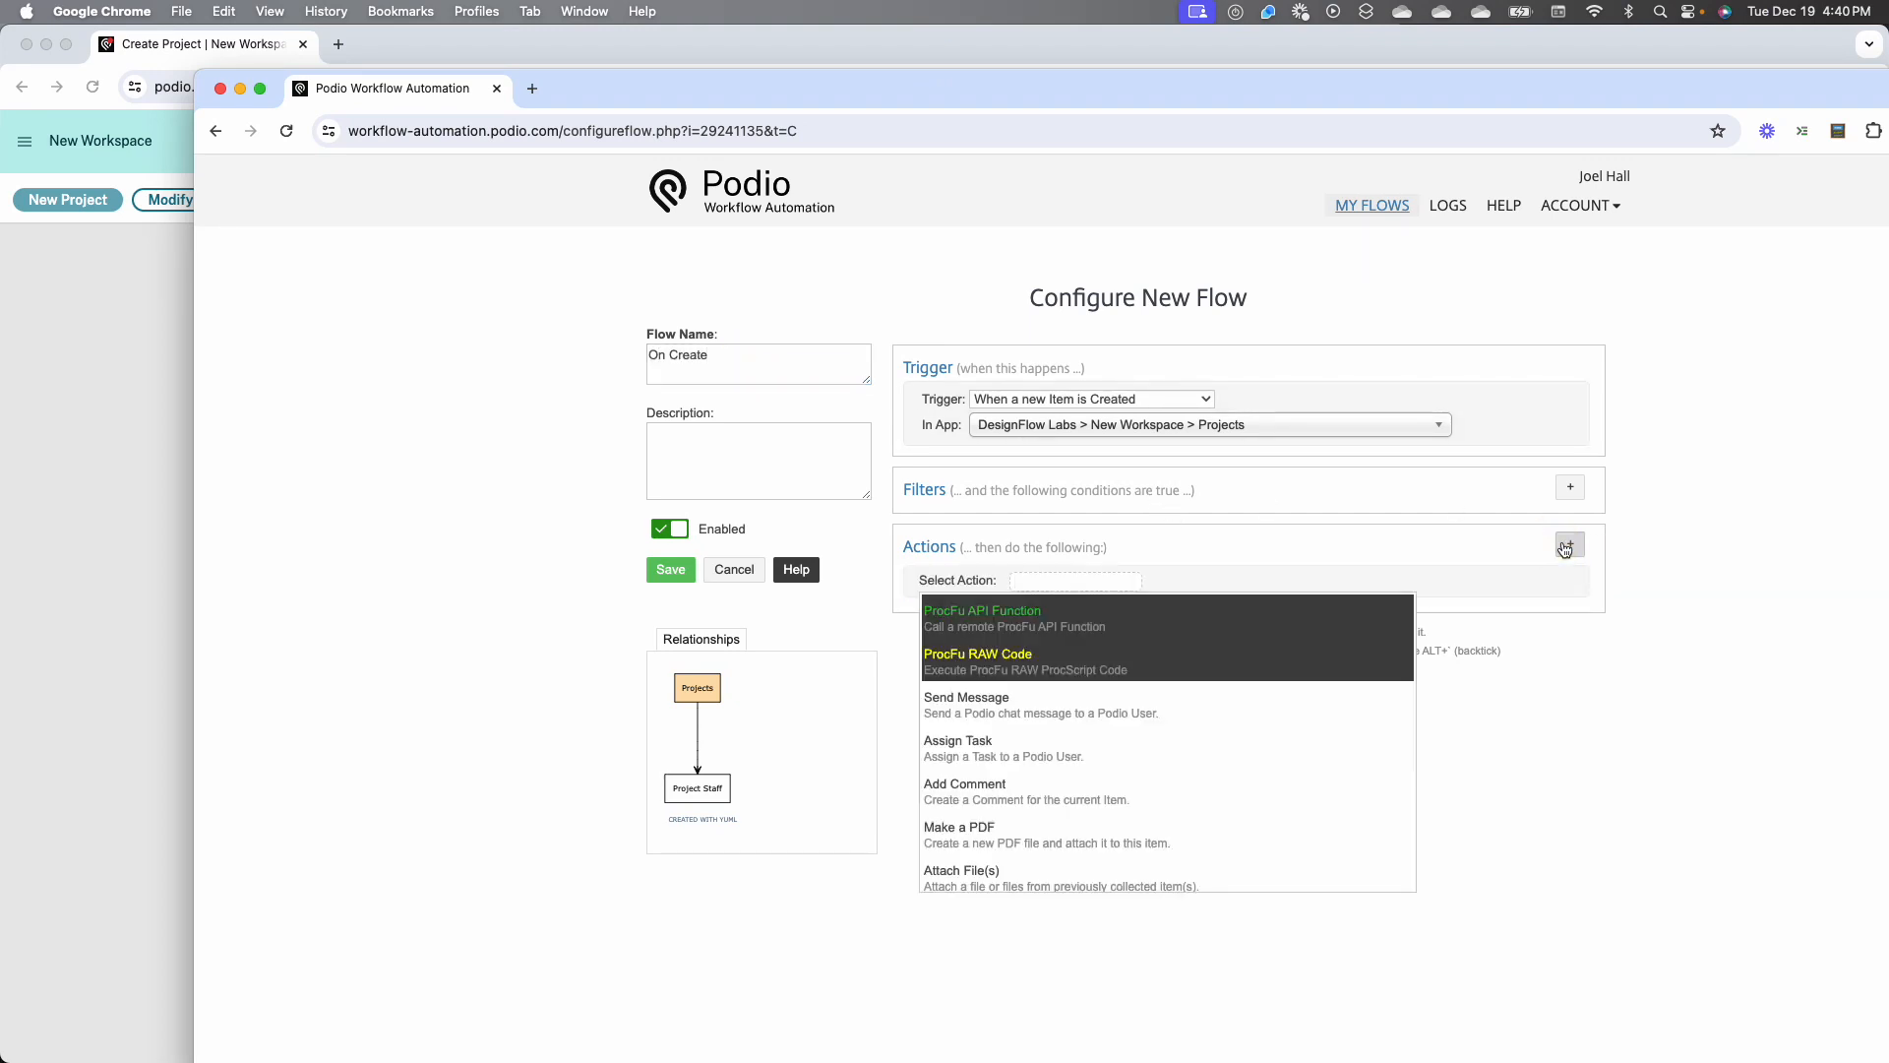
text(updat)
click(1165, 610)
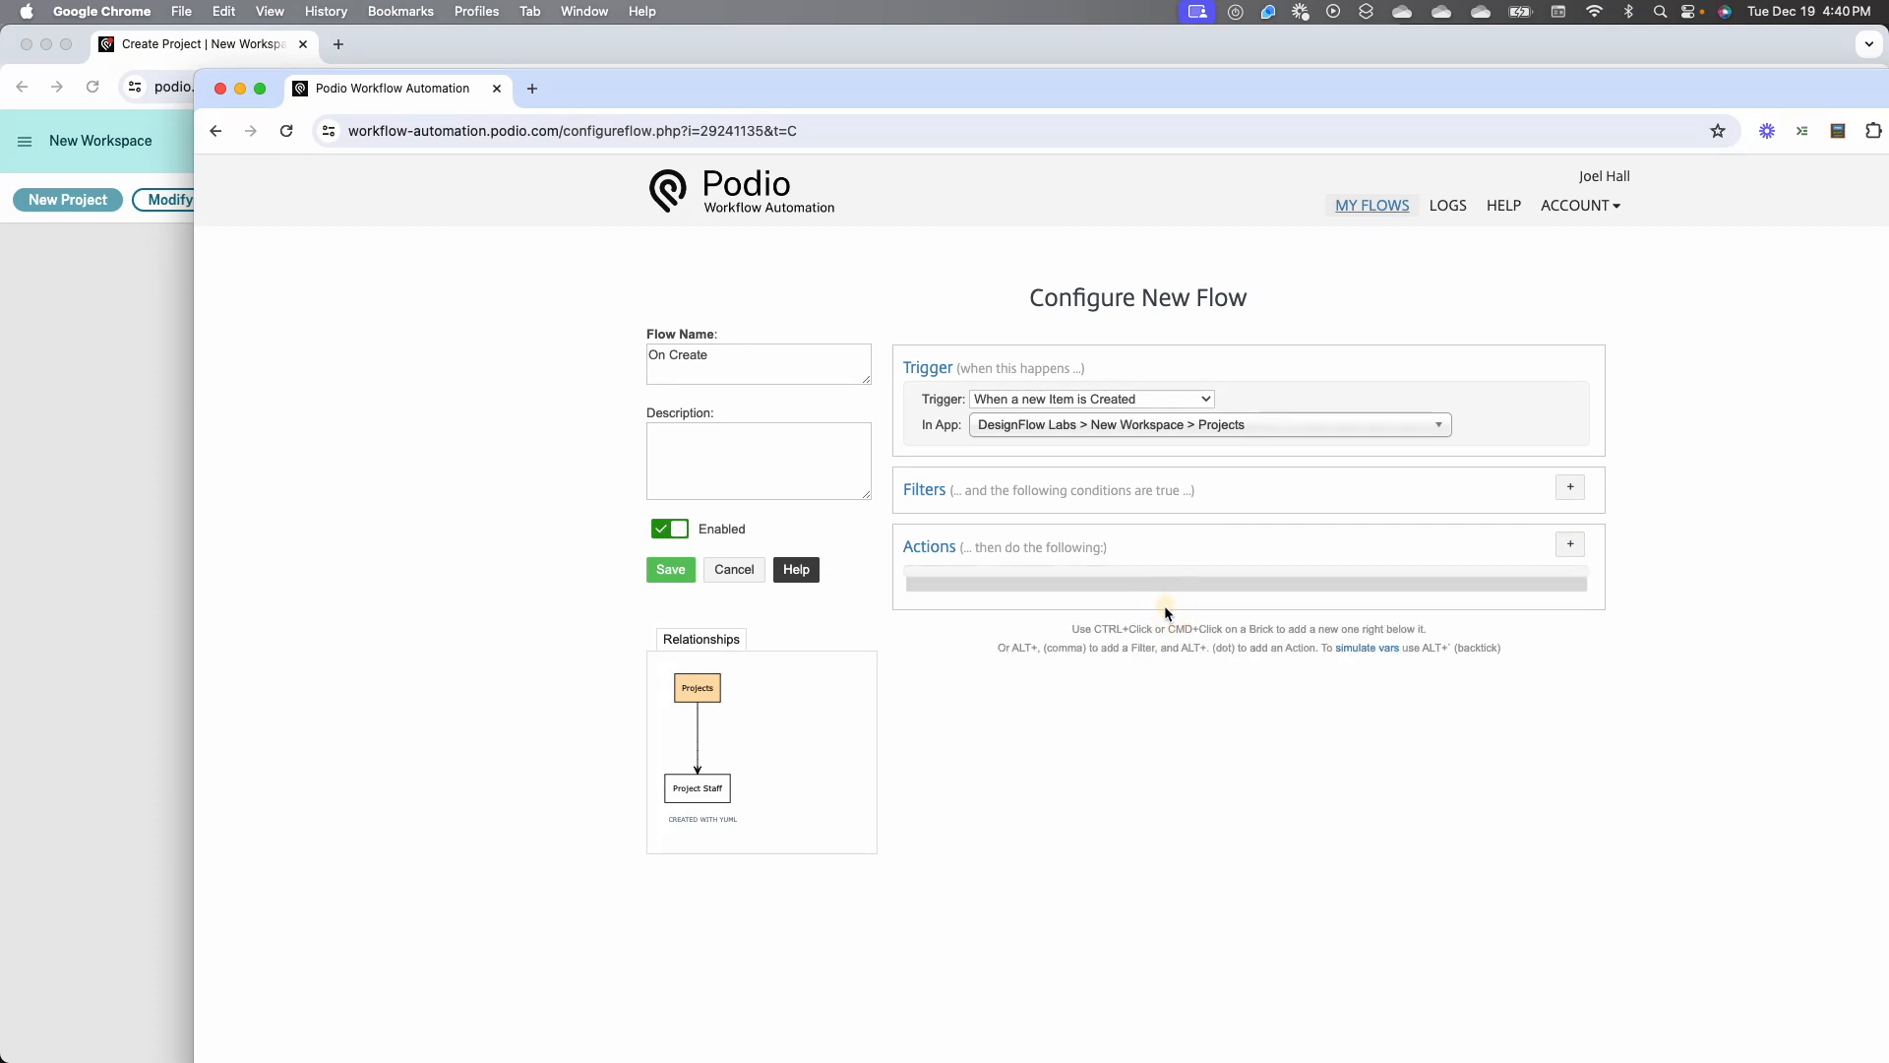
click(1189, 626)
click(997, 677)
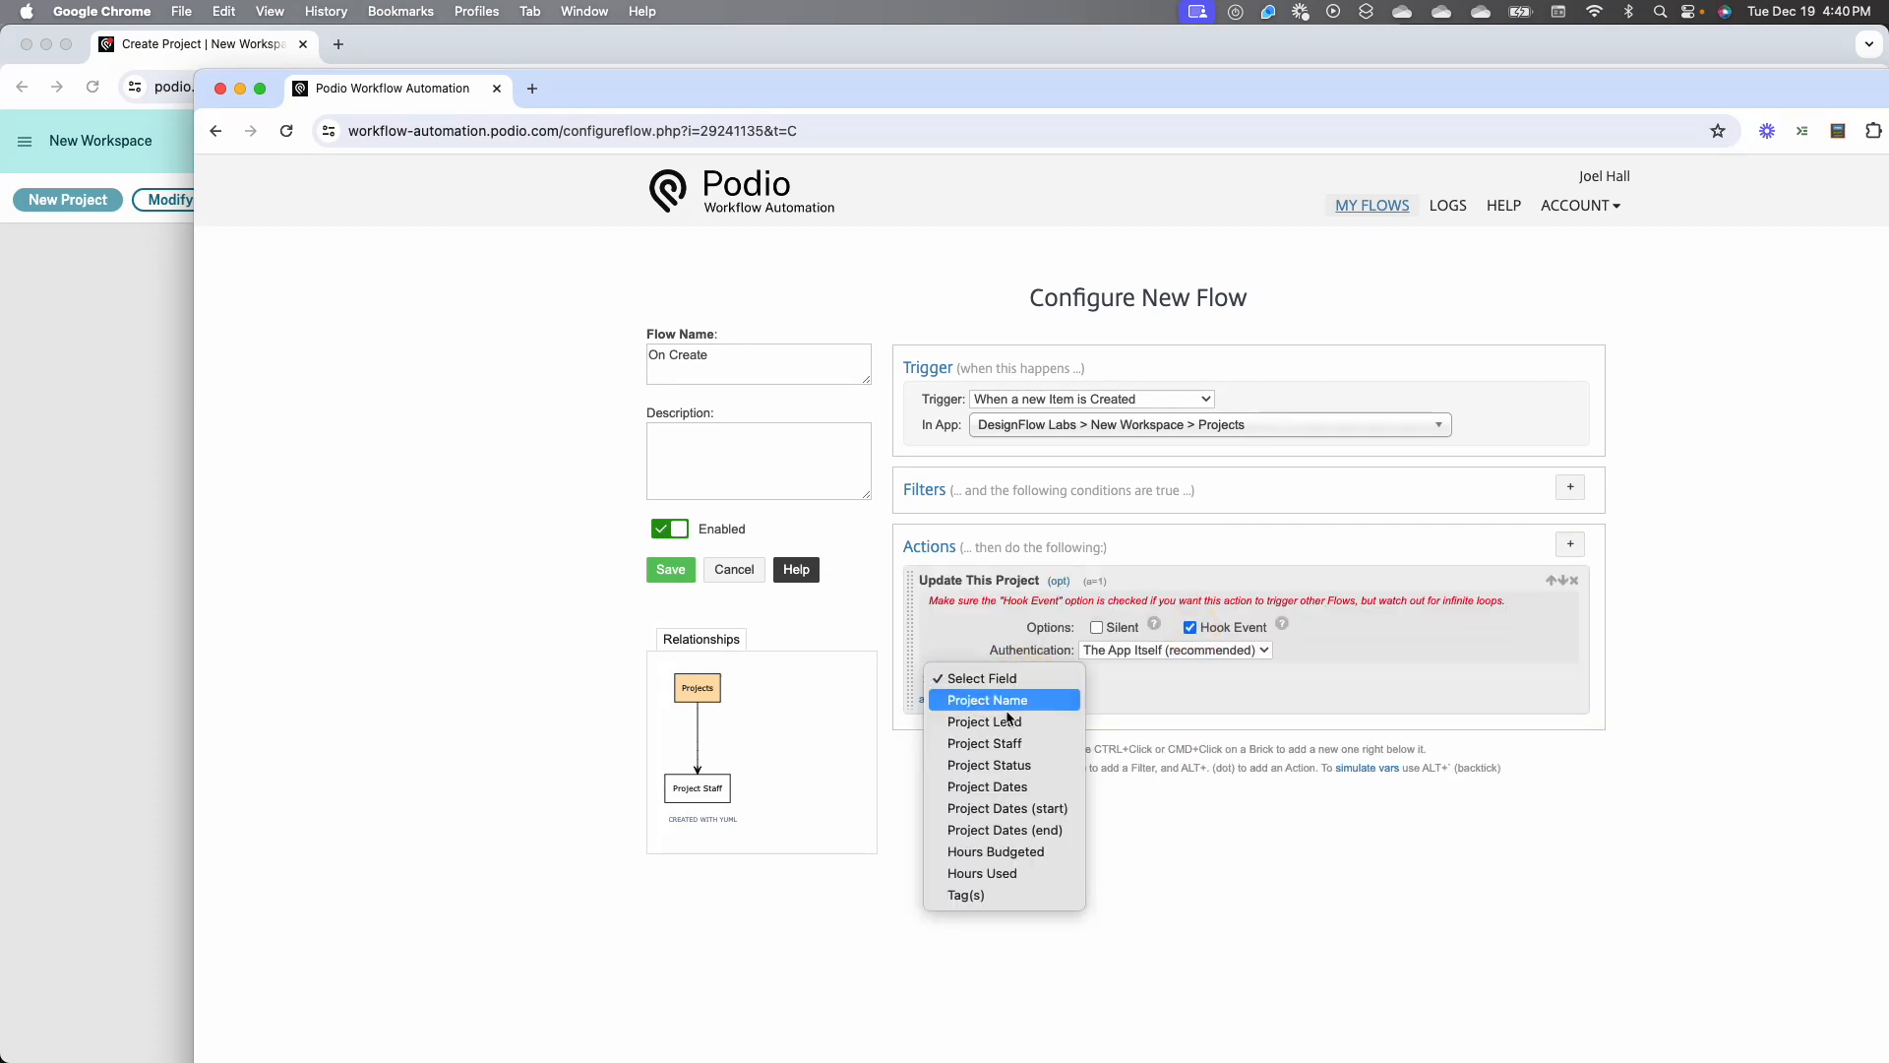
click(1003, 759)
click(1202, 677)
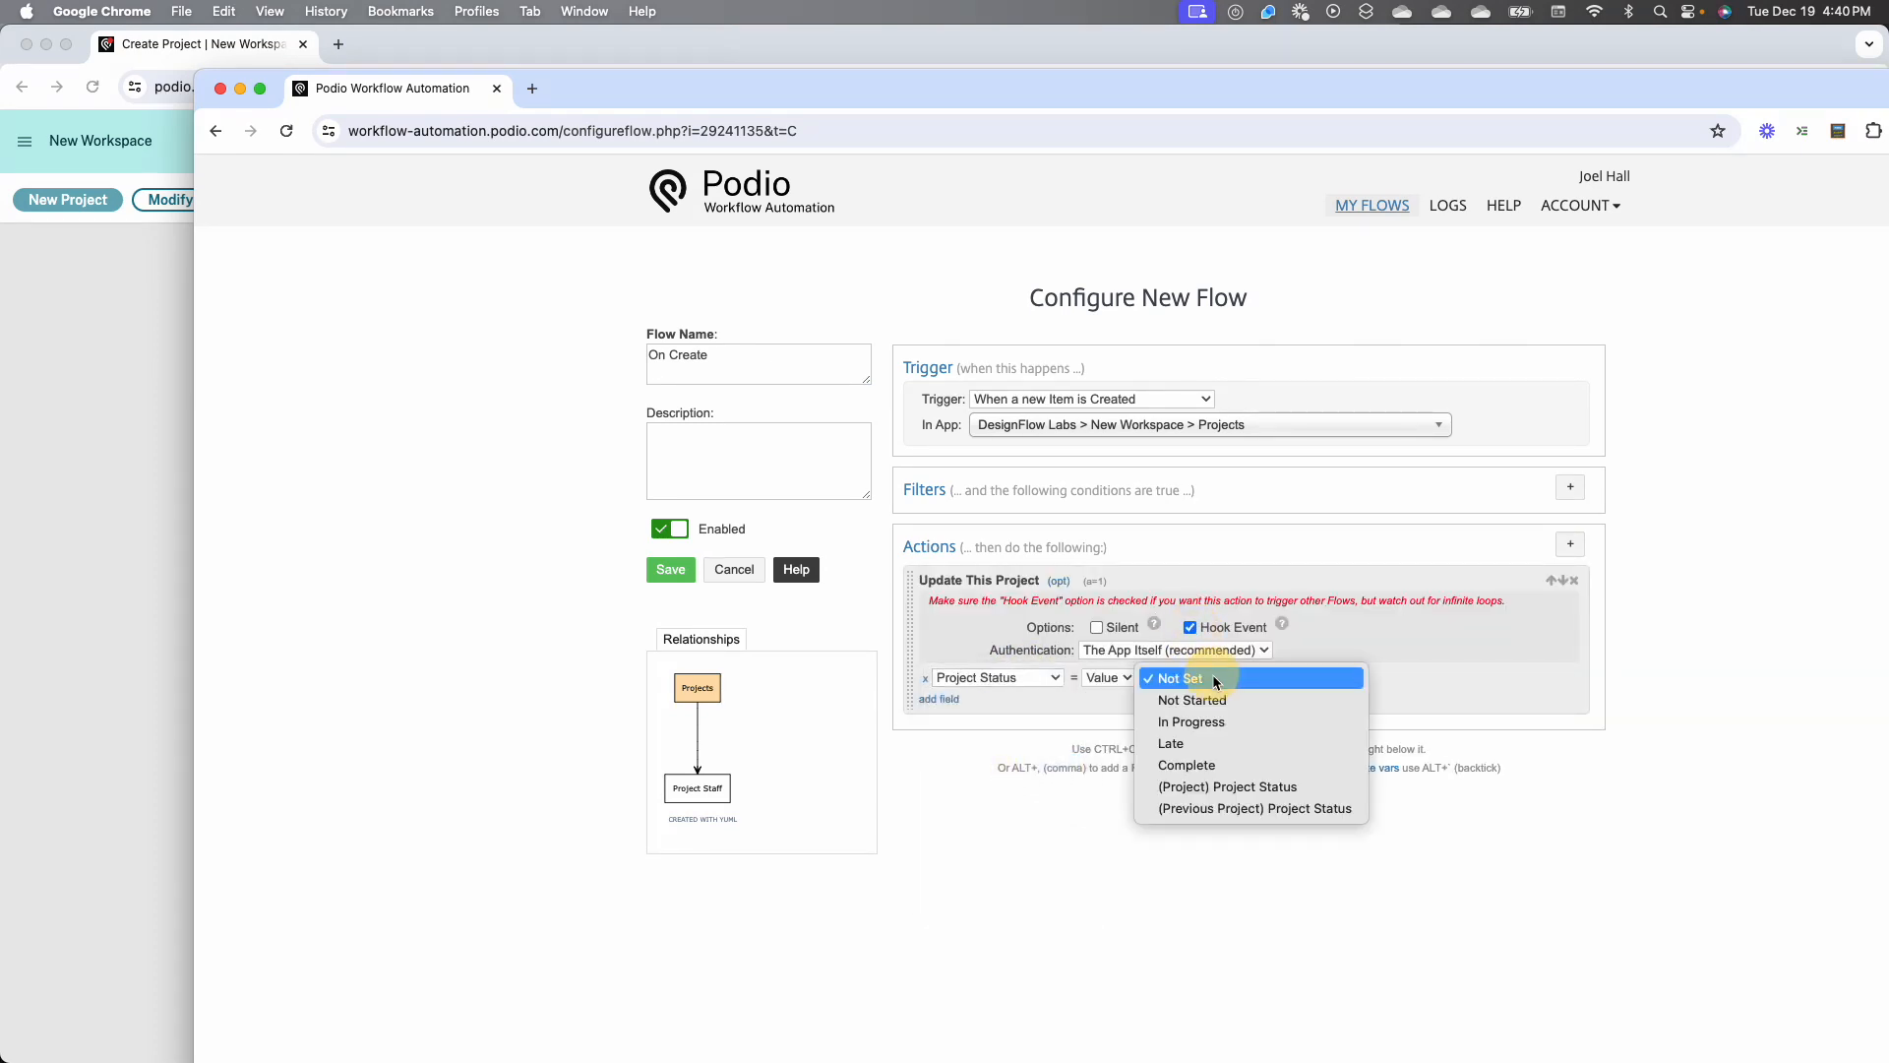
click(1210, 693)
Try adding a Search for Item(s) action to the flow that looks in the DesignFlow Labs > New Workspace > Project Staff app
key(alt+period)
text(sear)
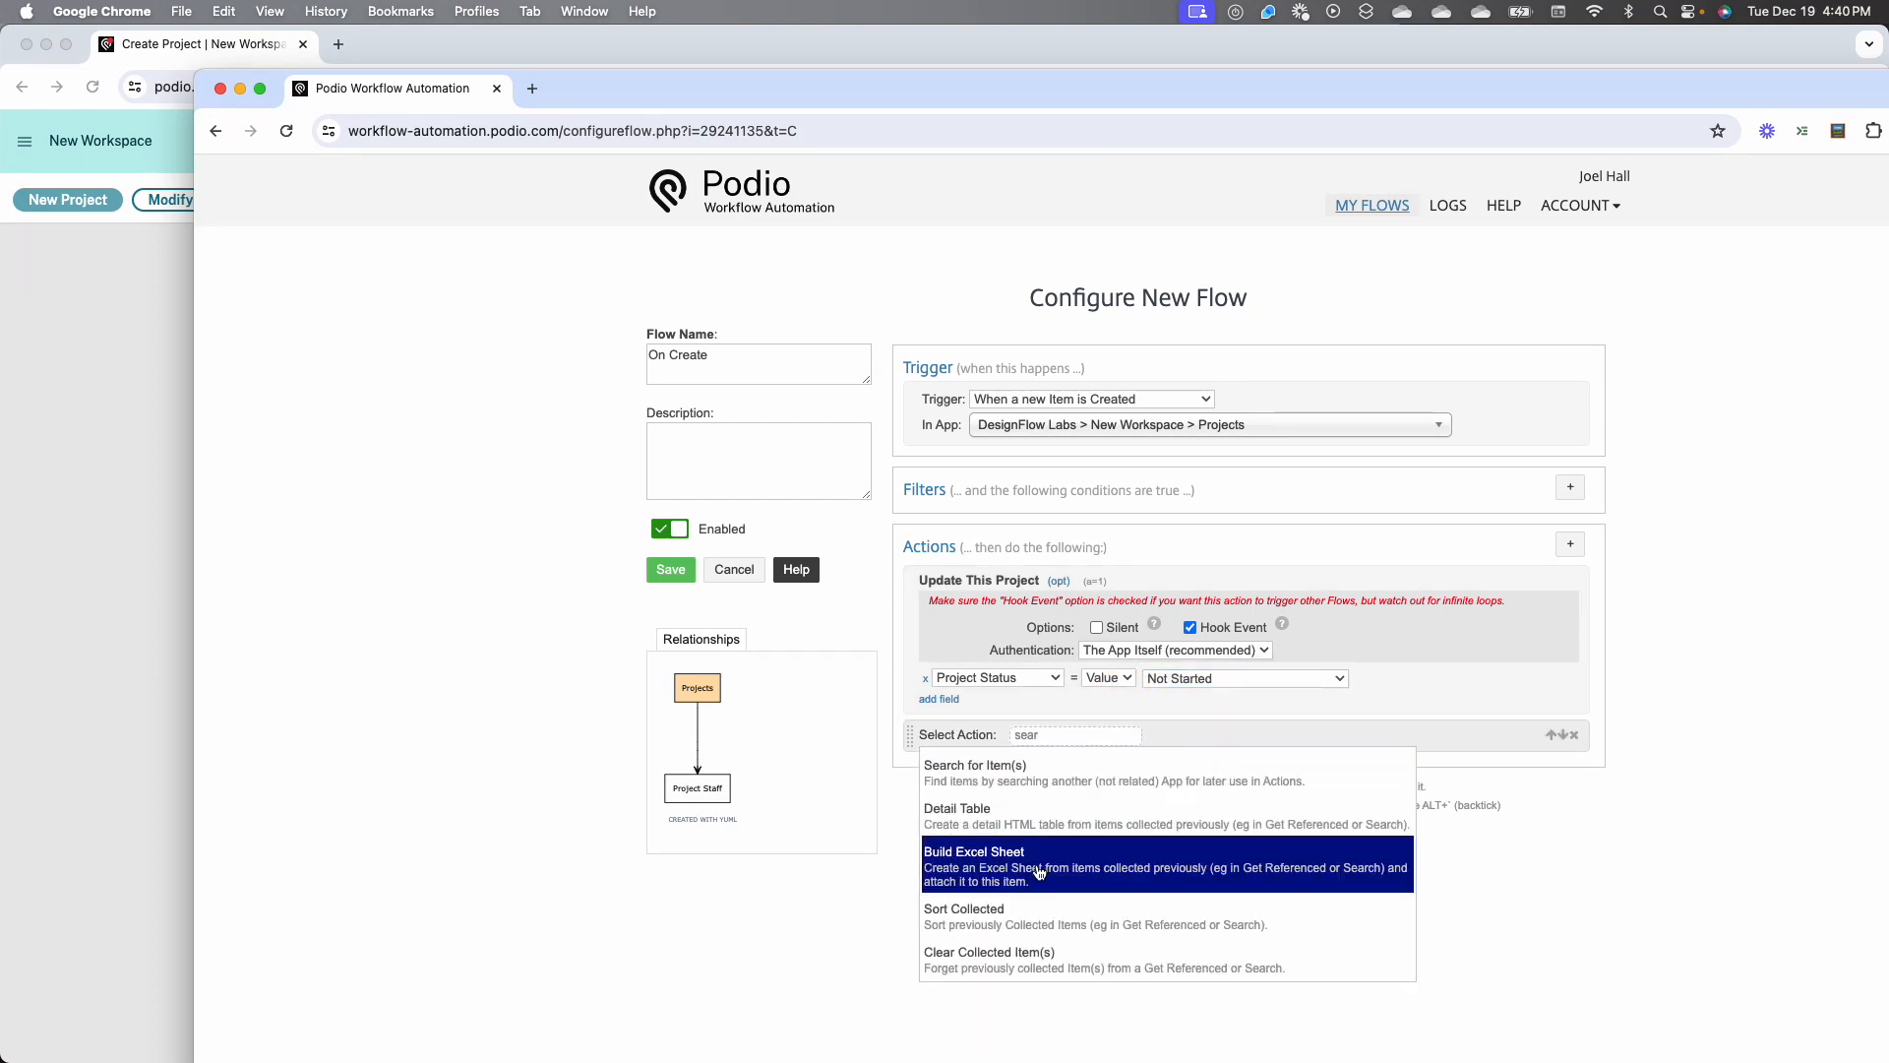
click(1047, 782)
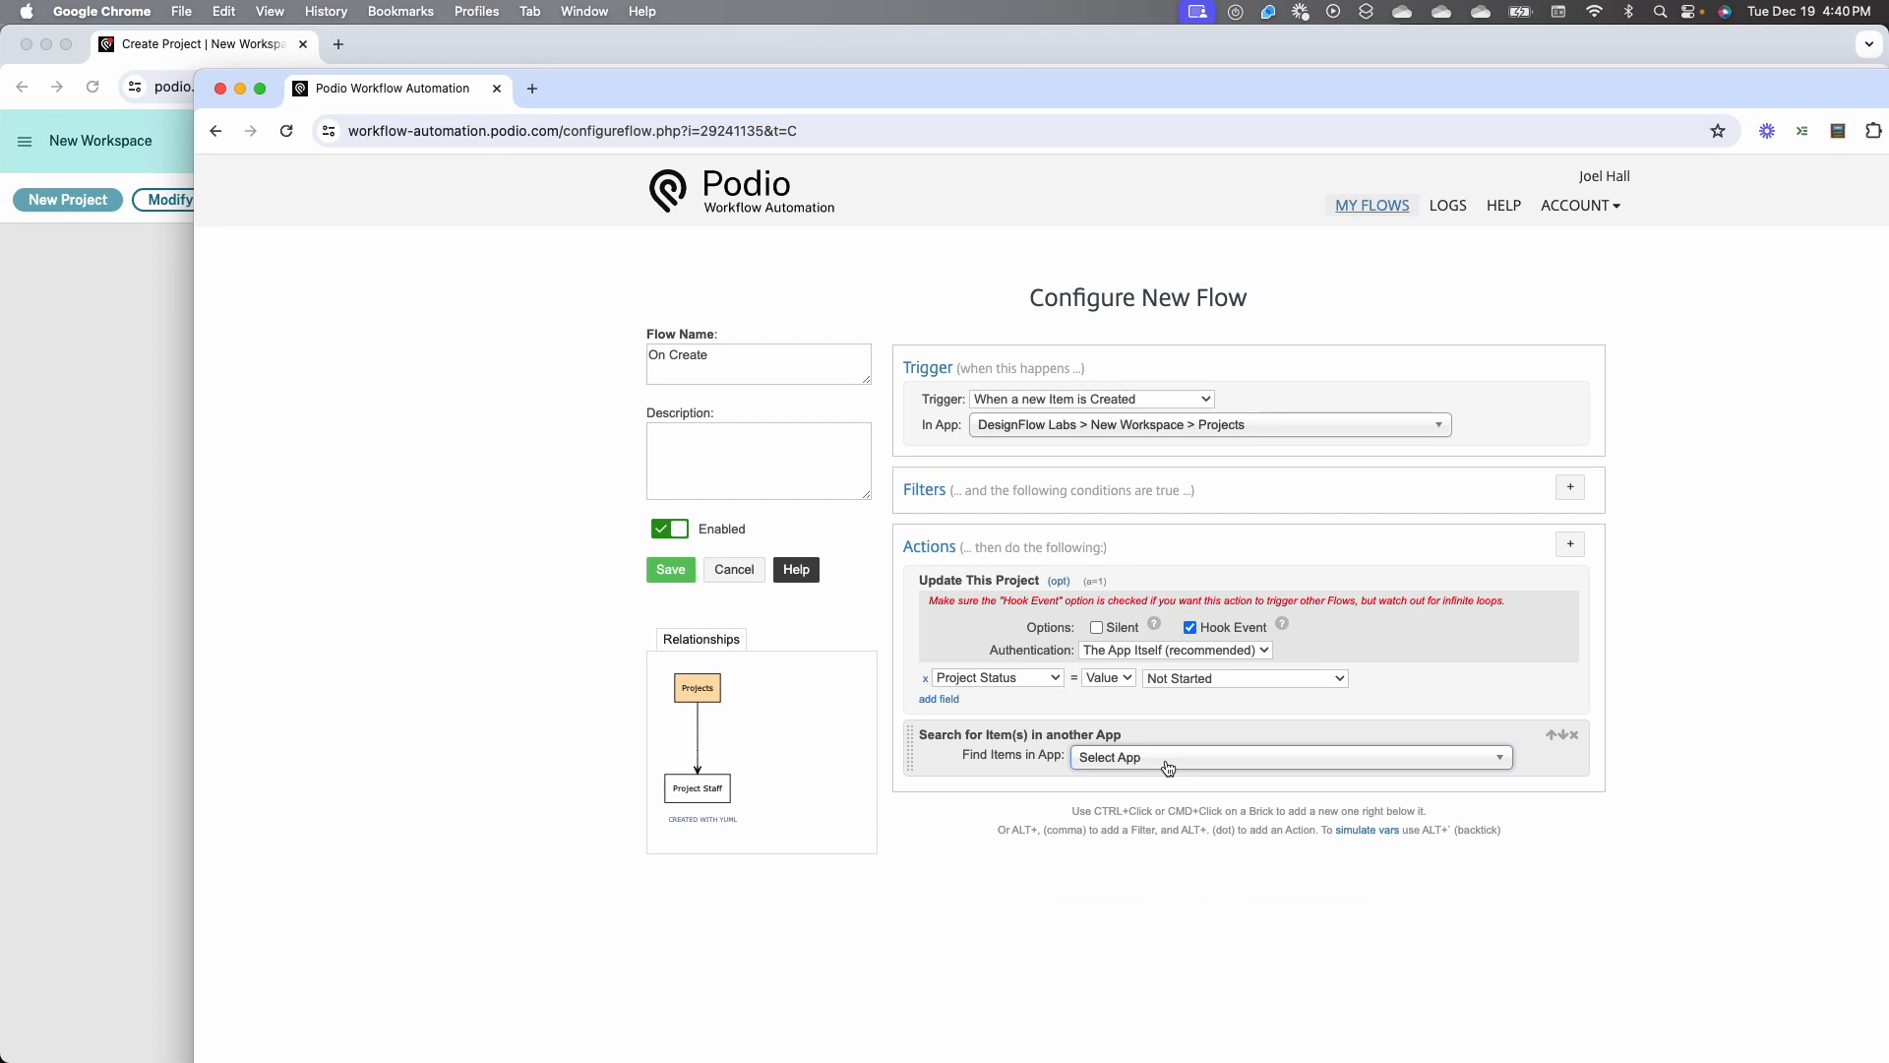
click(1168, 758)
text(staff)
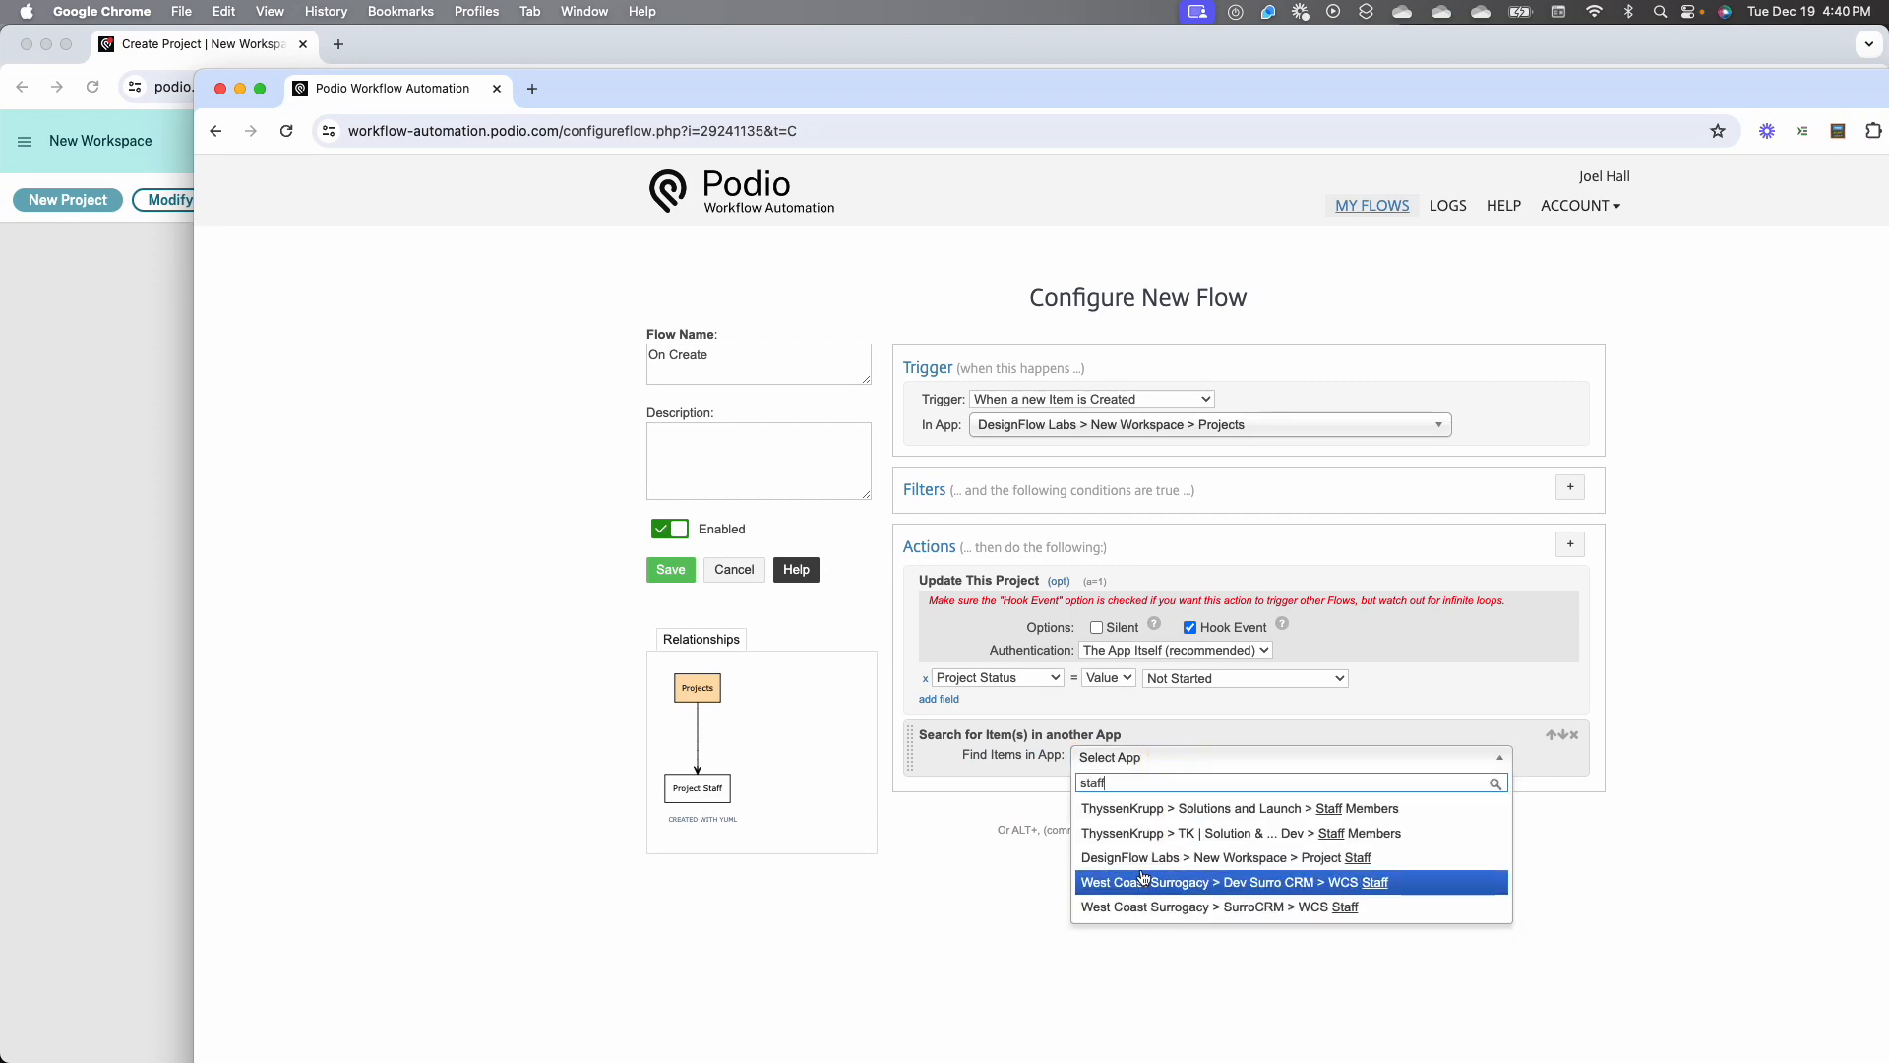
click(958, 834)
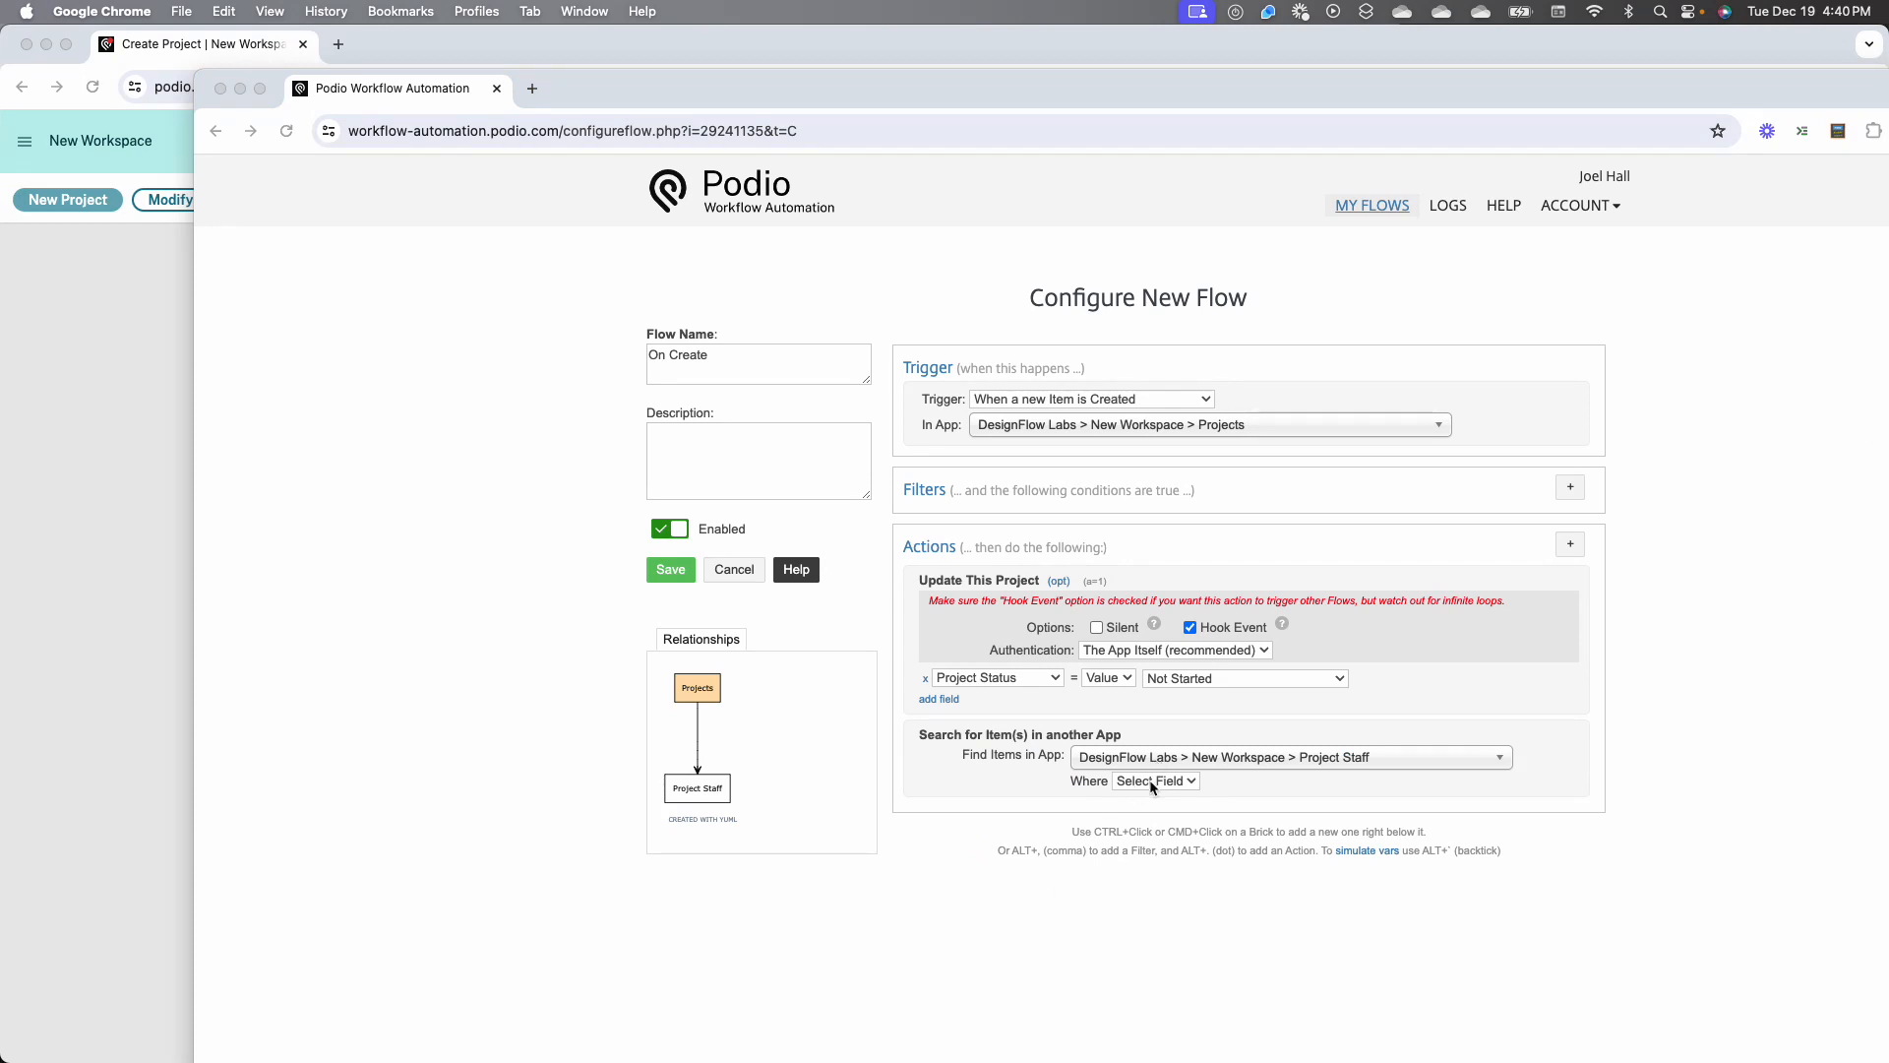
Try matching Staff Name equal to the (Project) Project Lead token in the item search, and place the search before the project update
click(1152, 782)
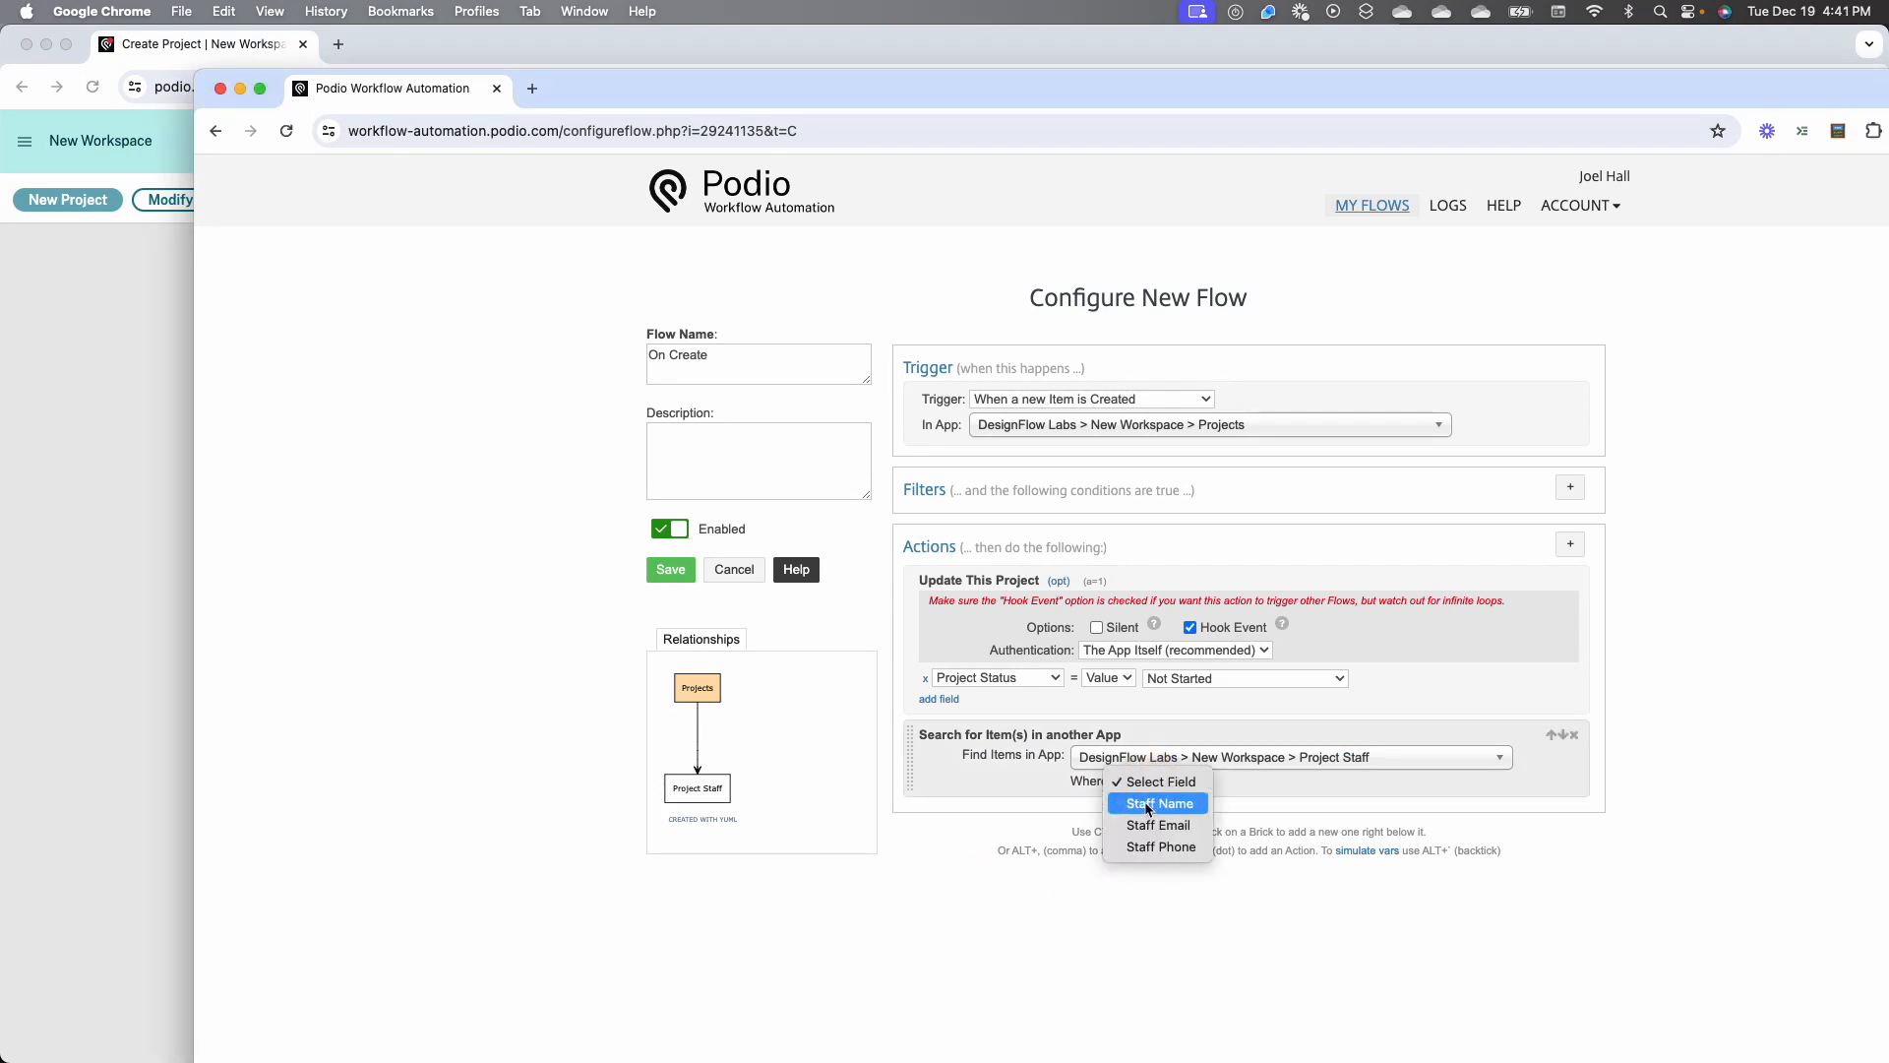
click(1145, 805)
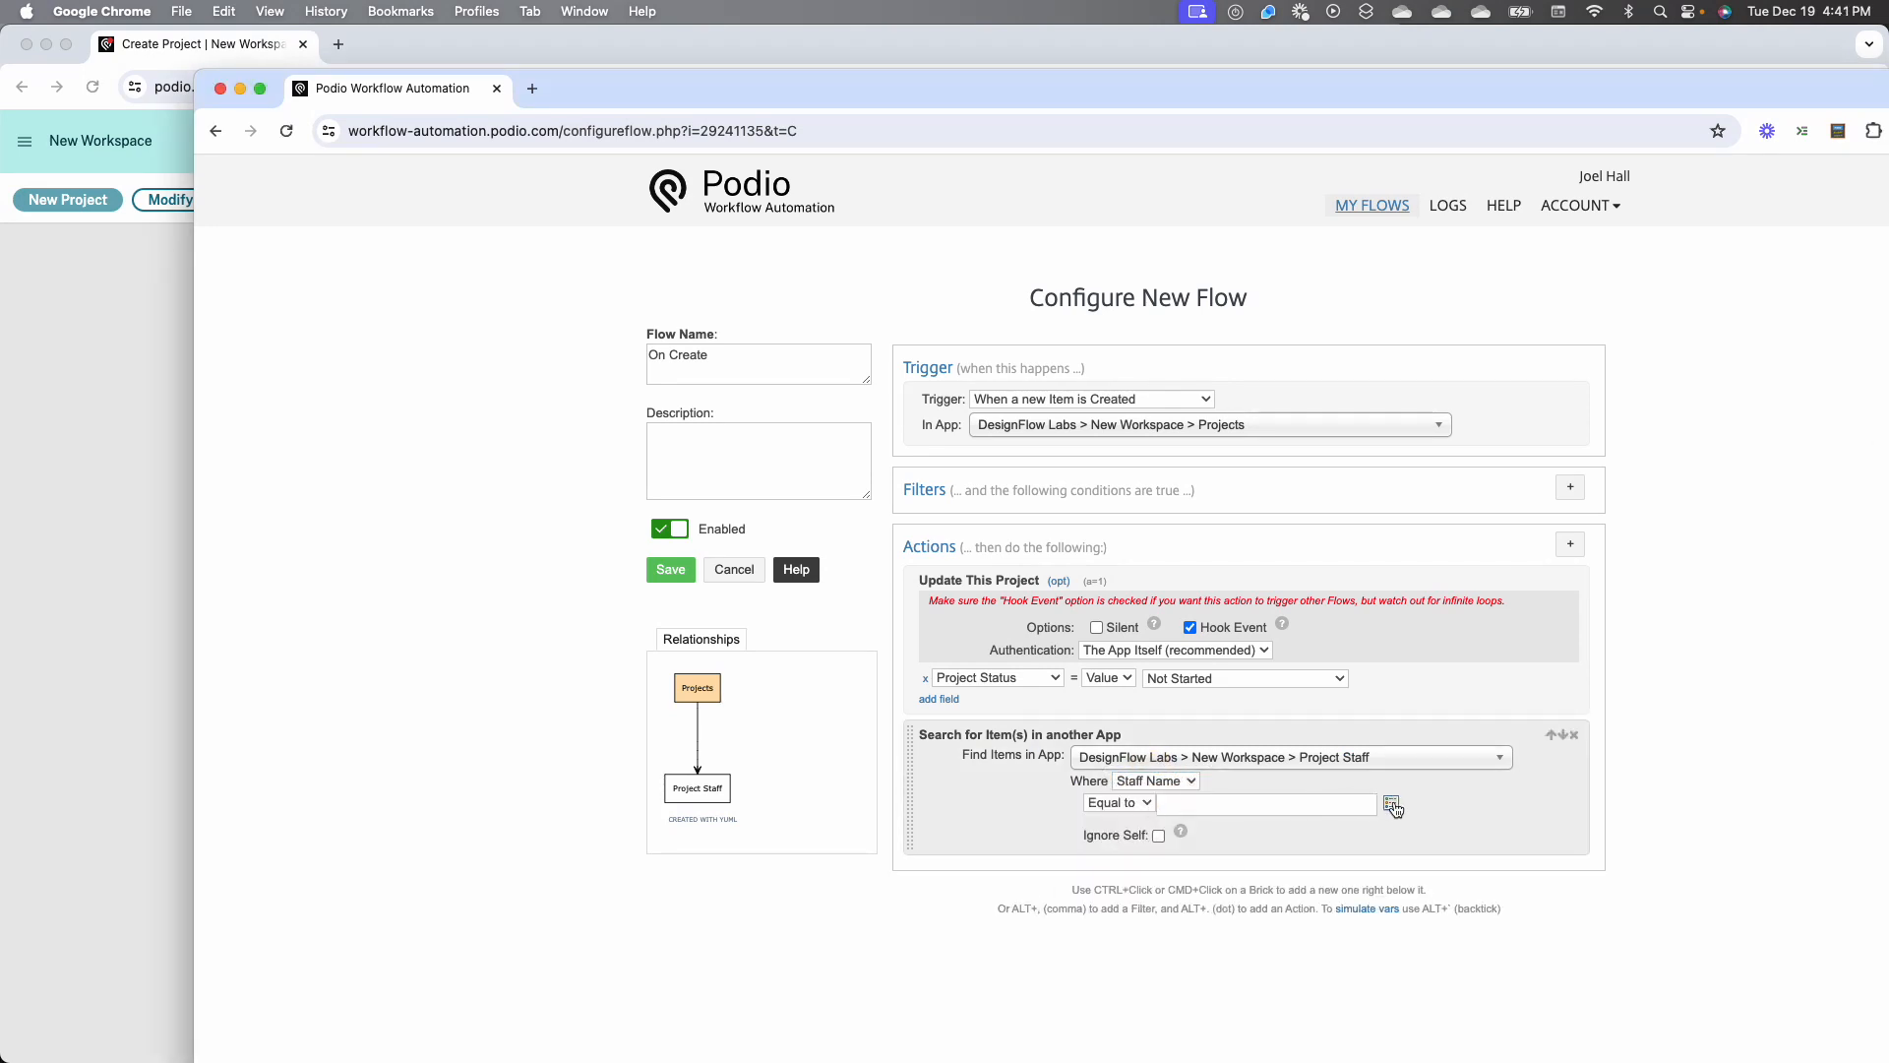
click(1396, 809)
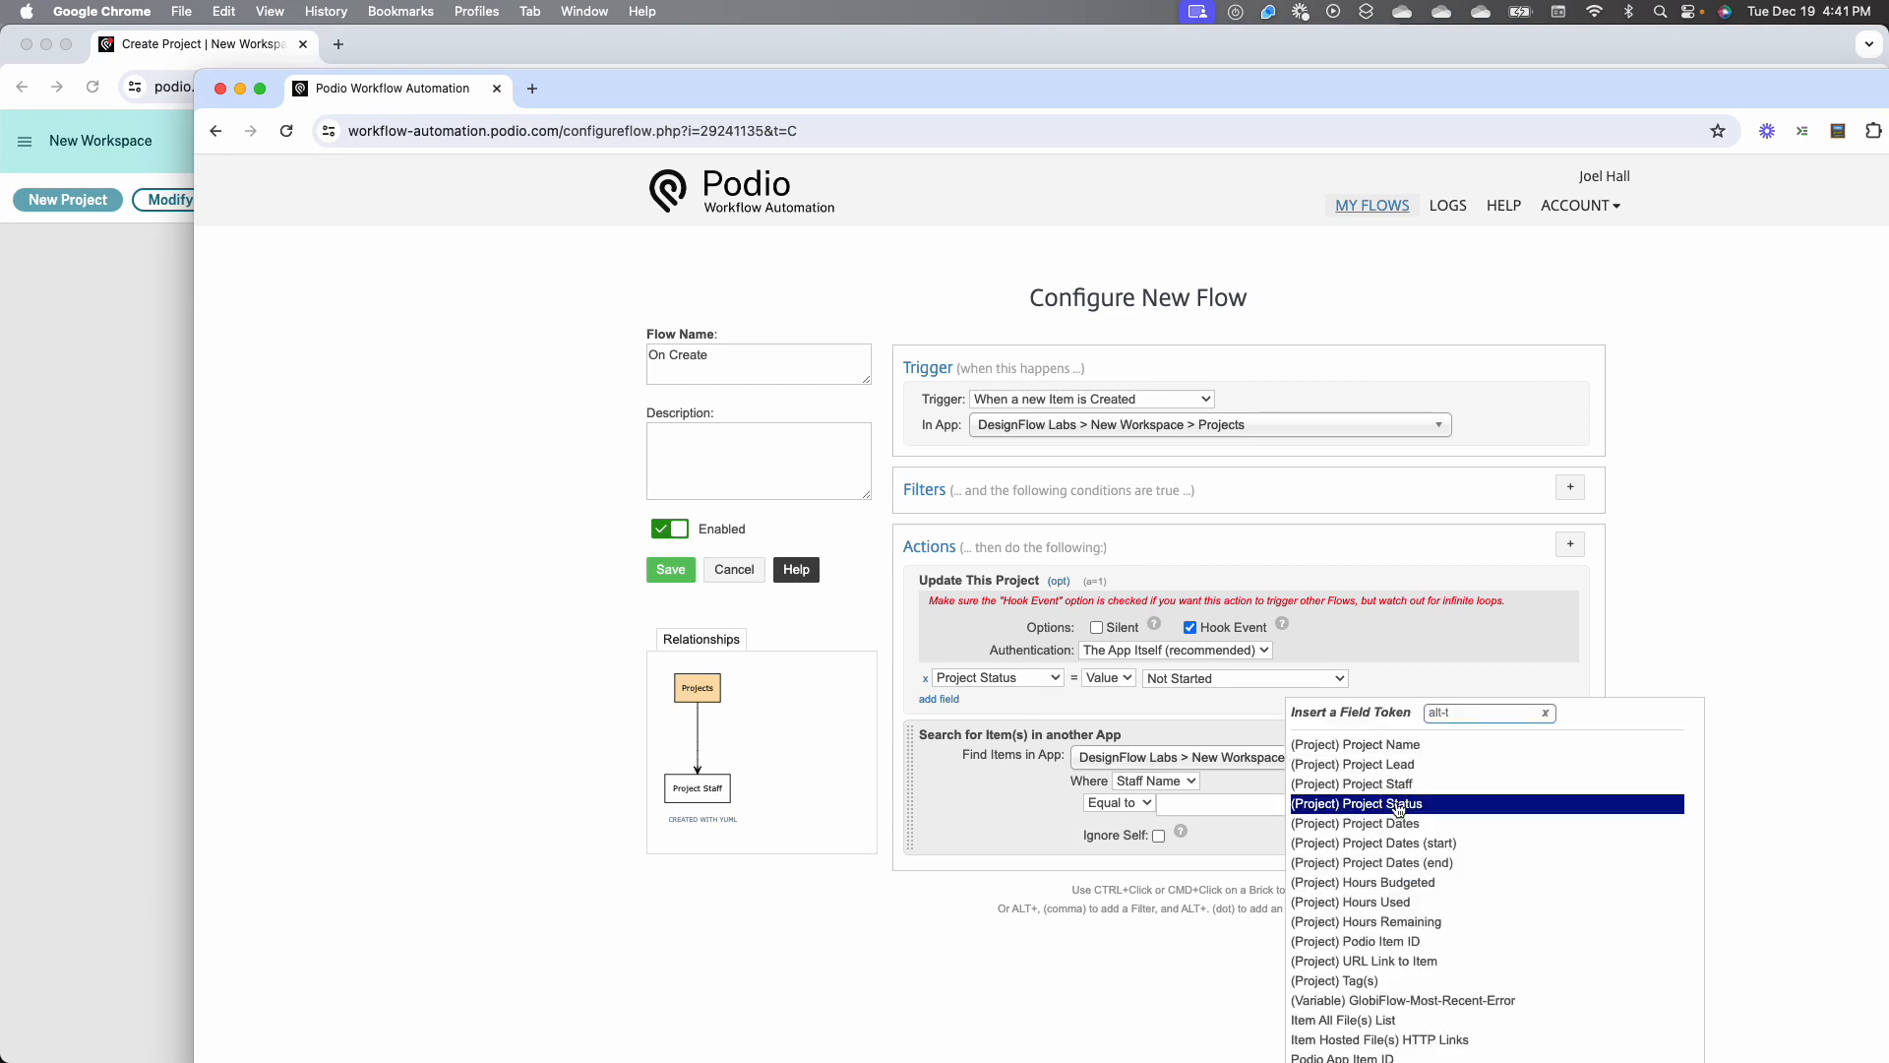
click(1409, 764)
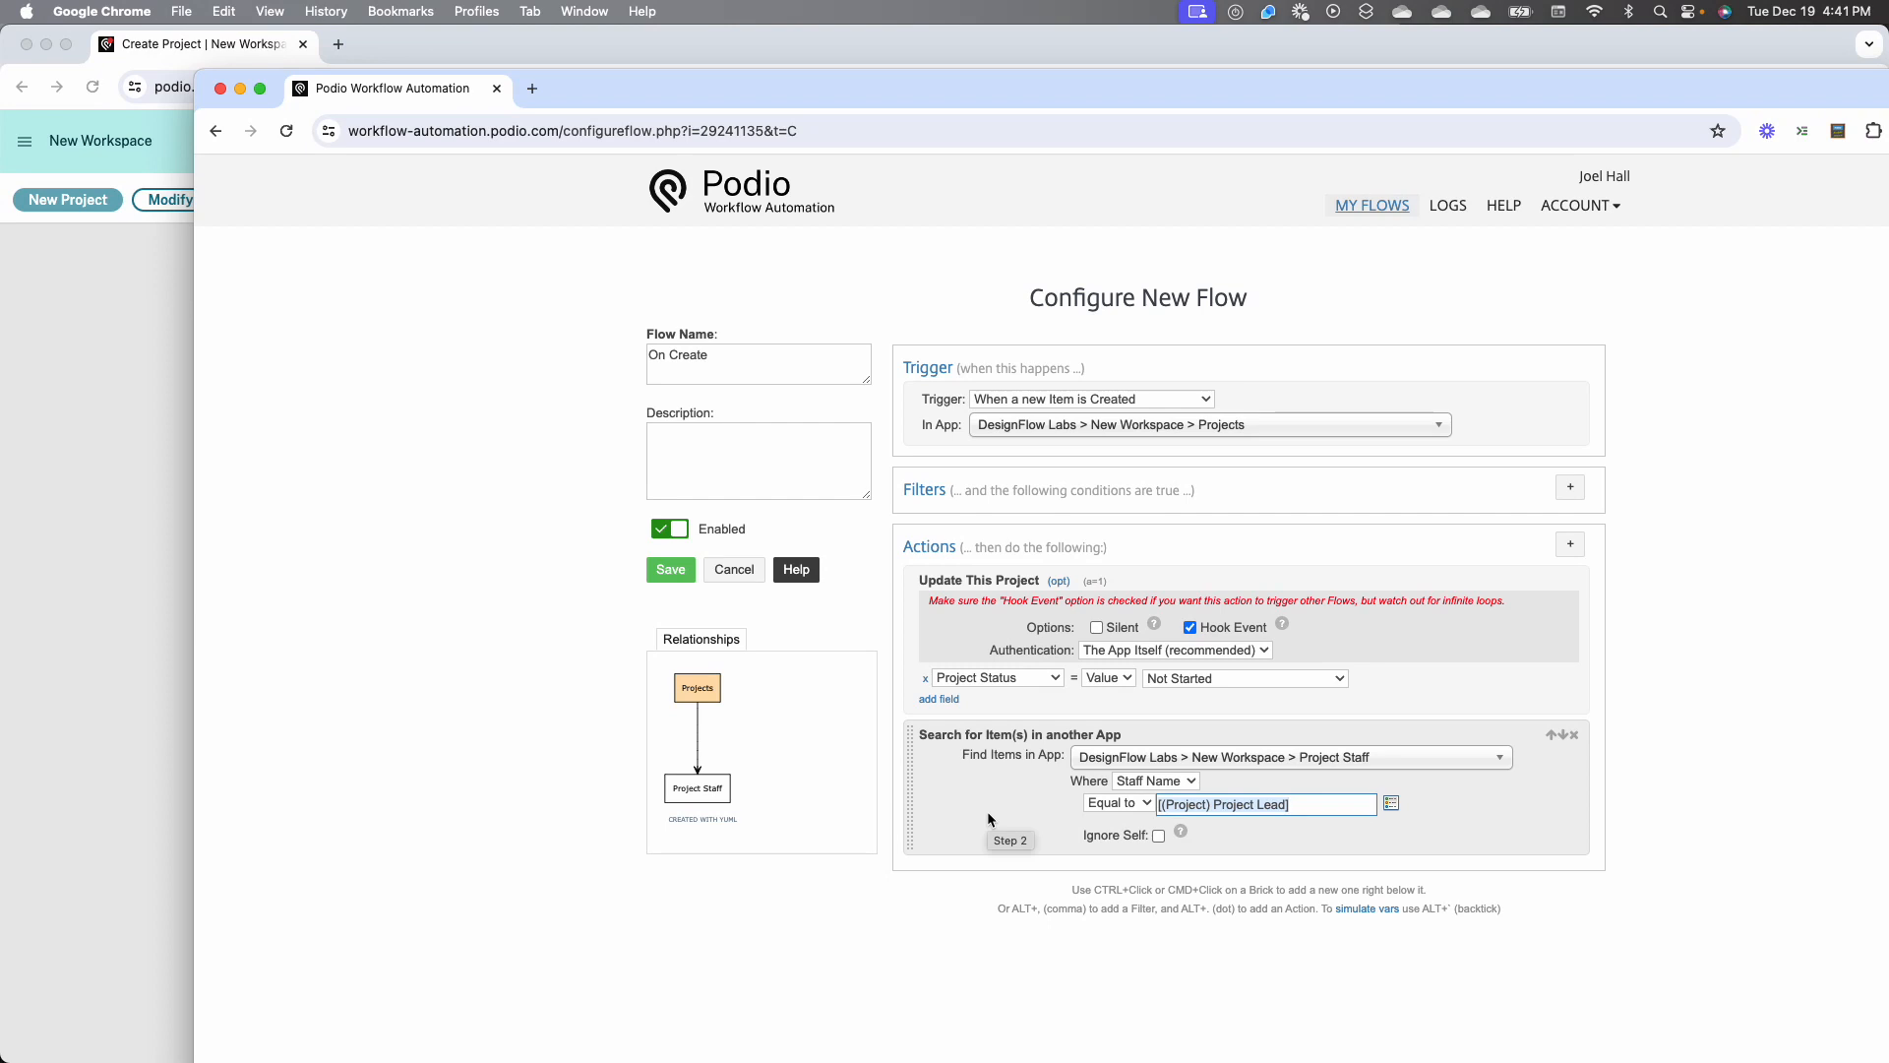
key(alt+period)
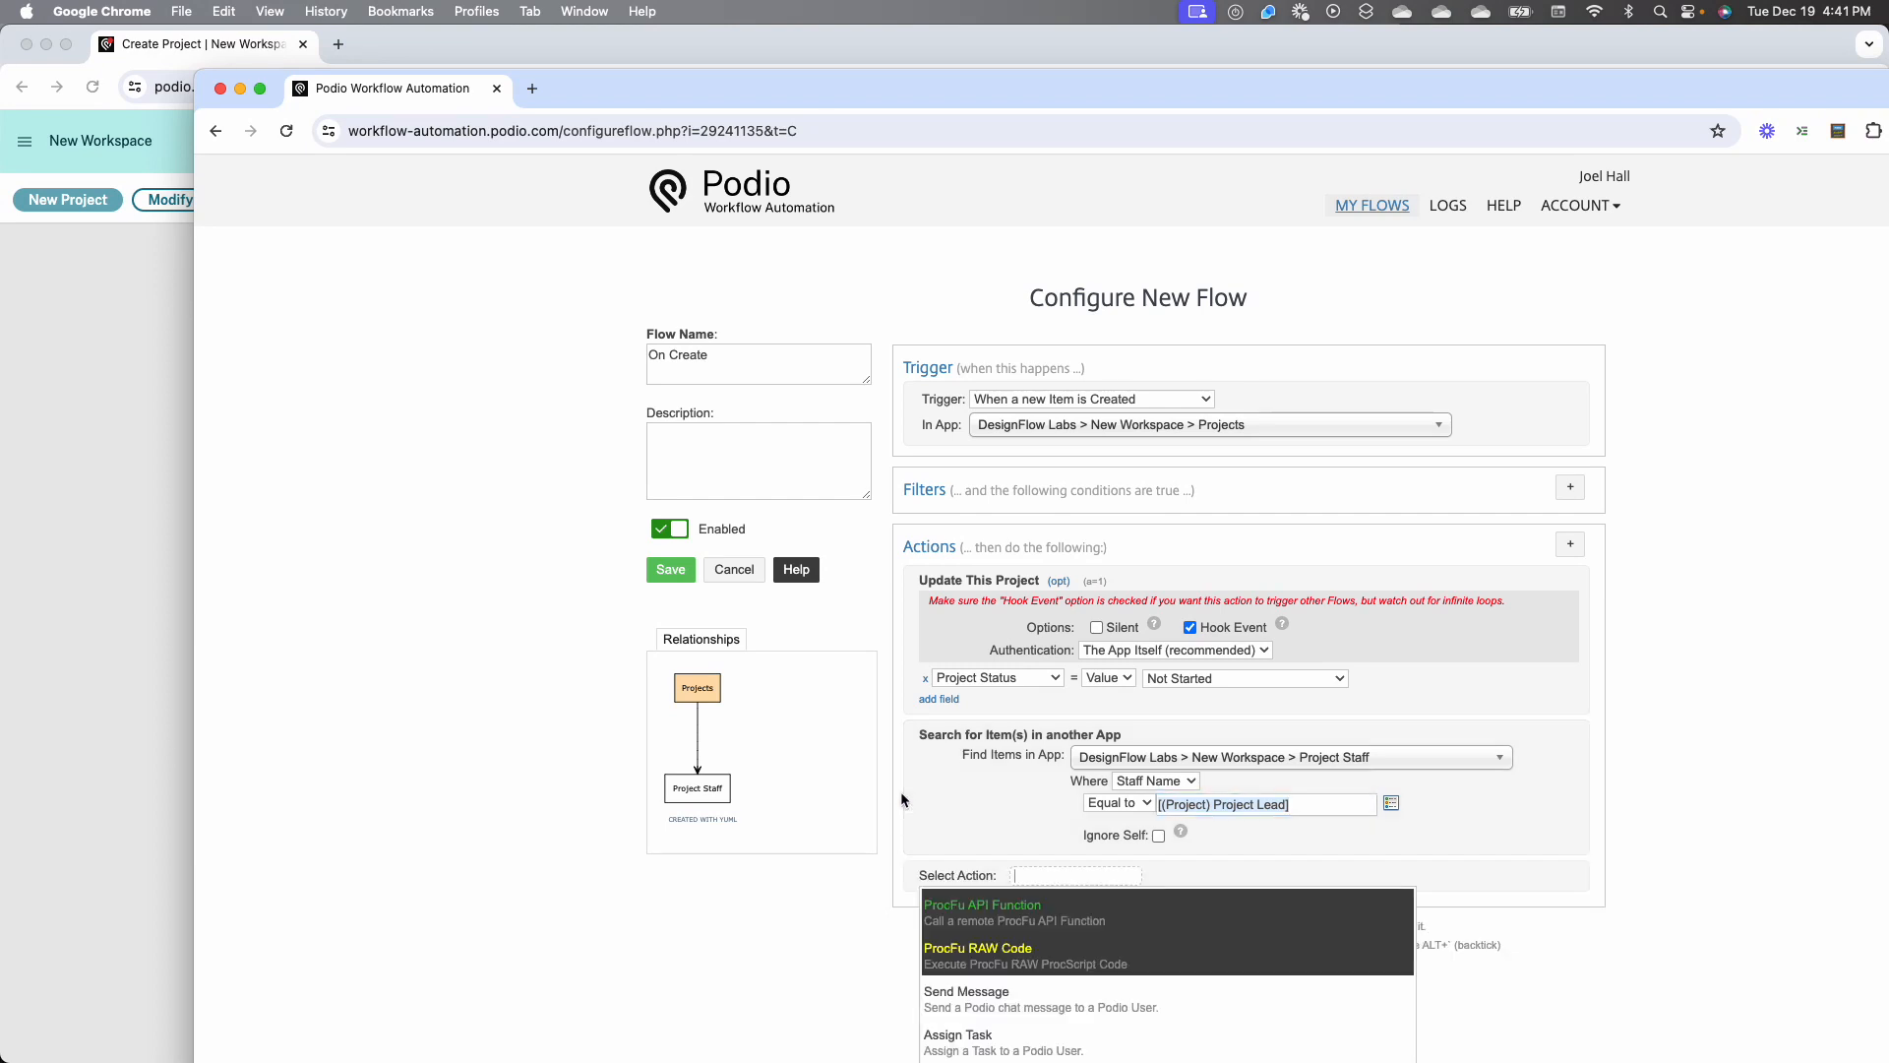
drag(908, 788, 937, 667)
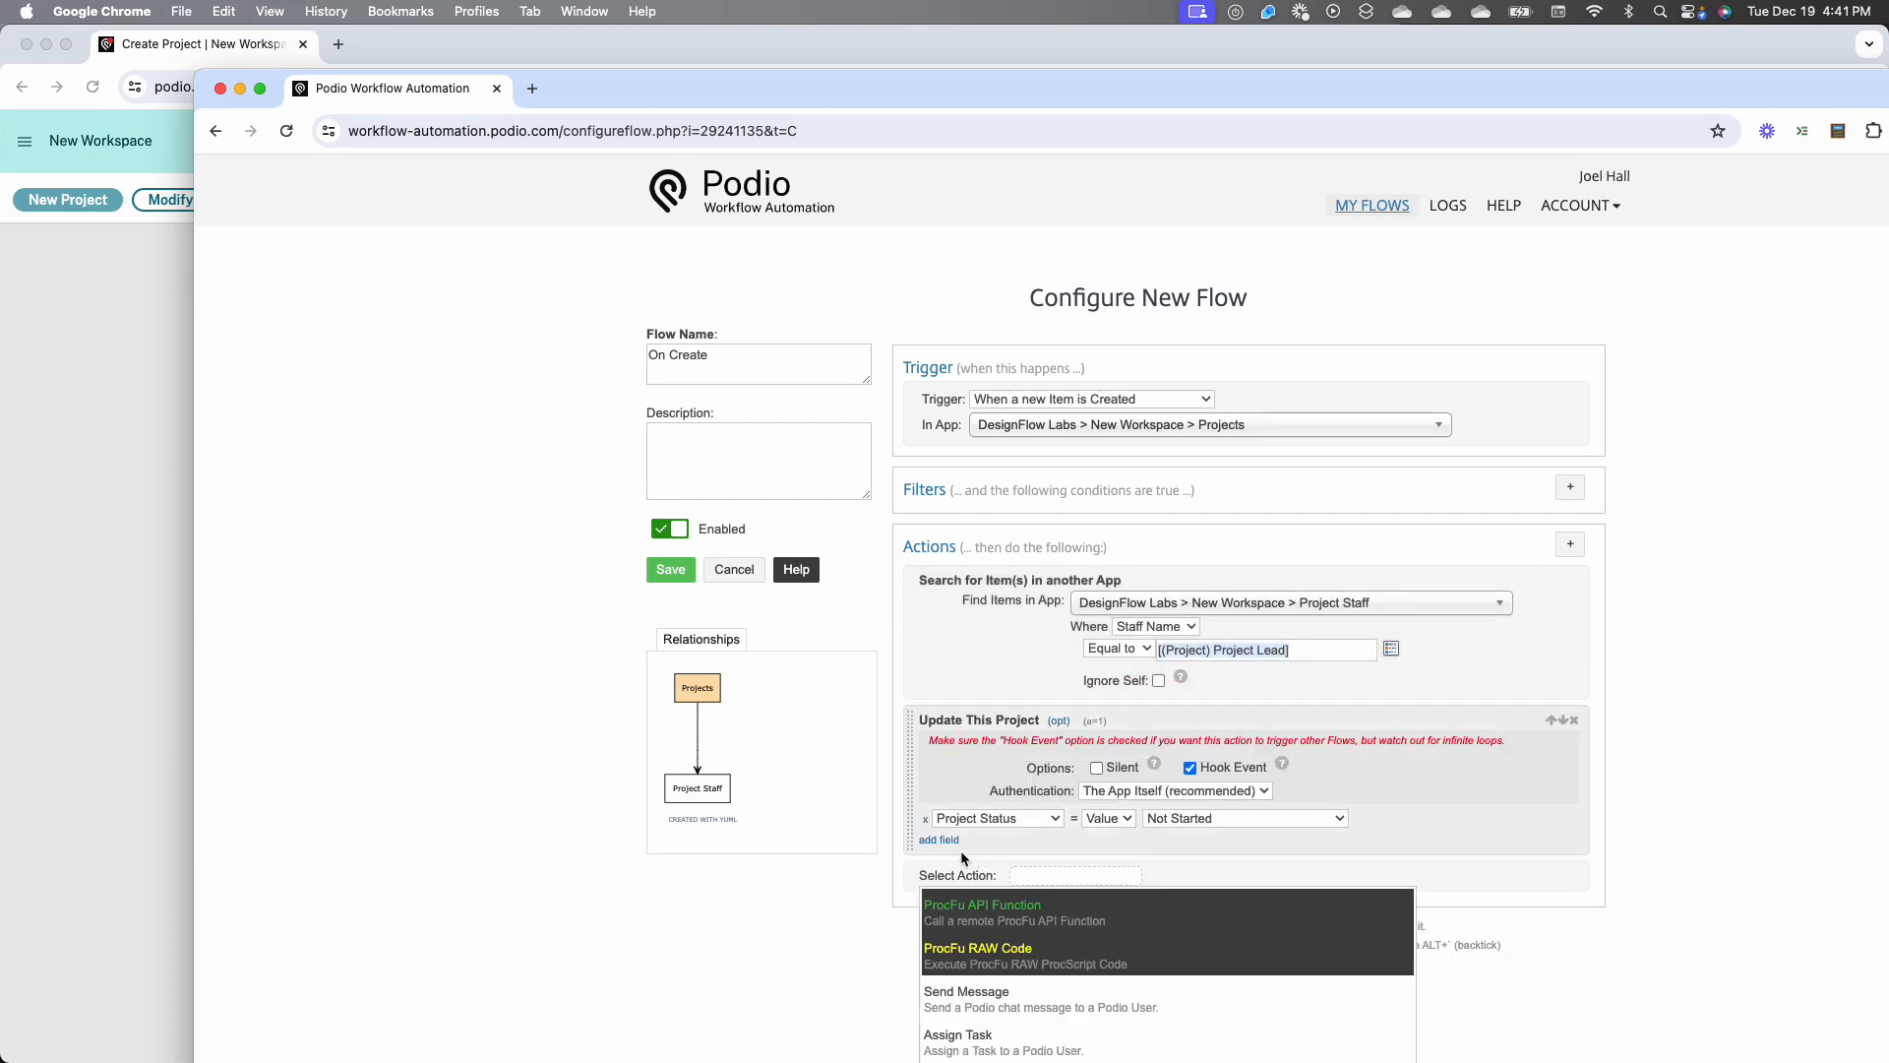
click(1574, 875)
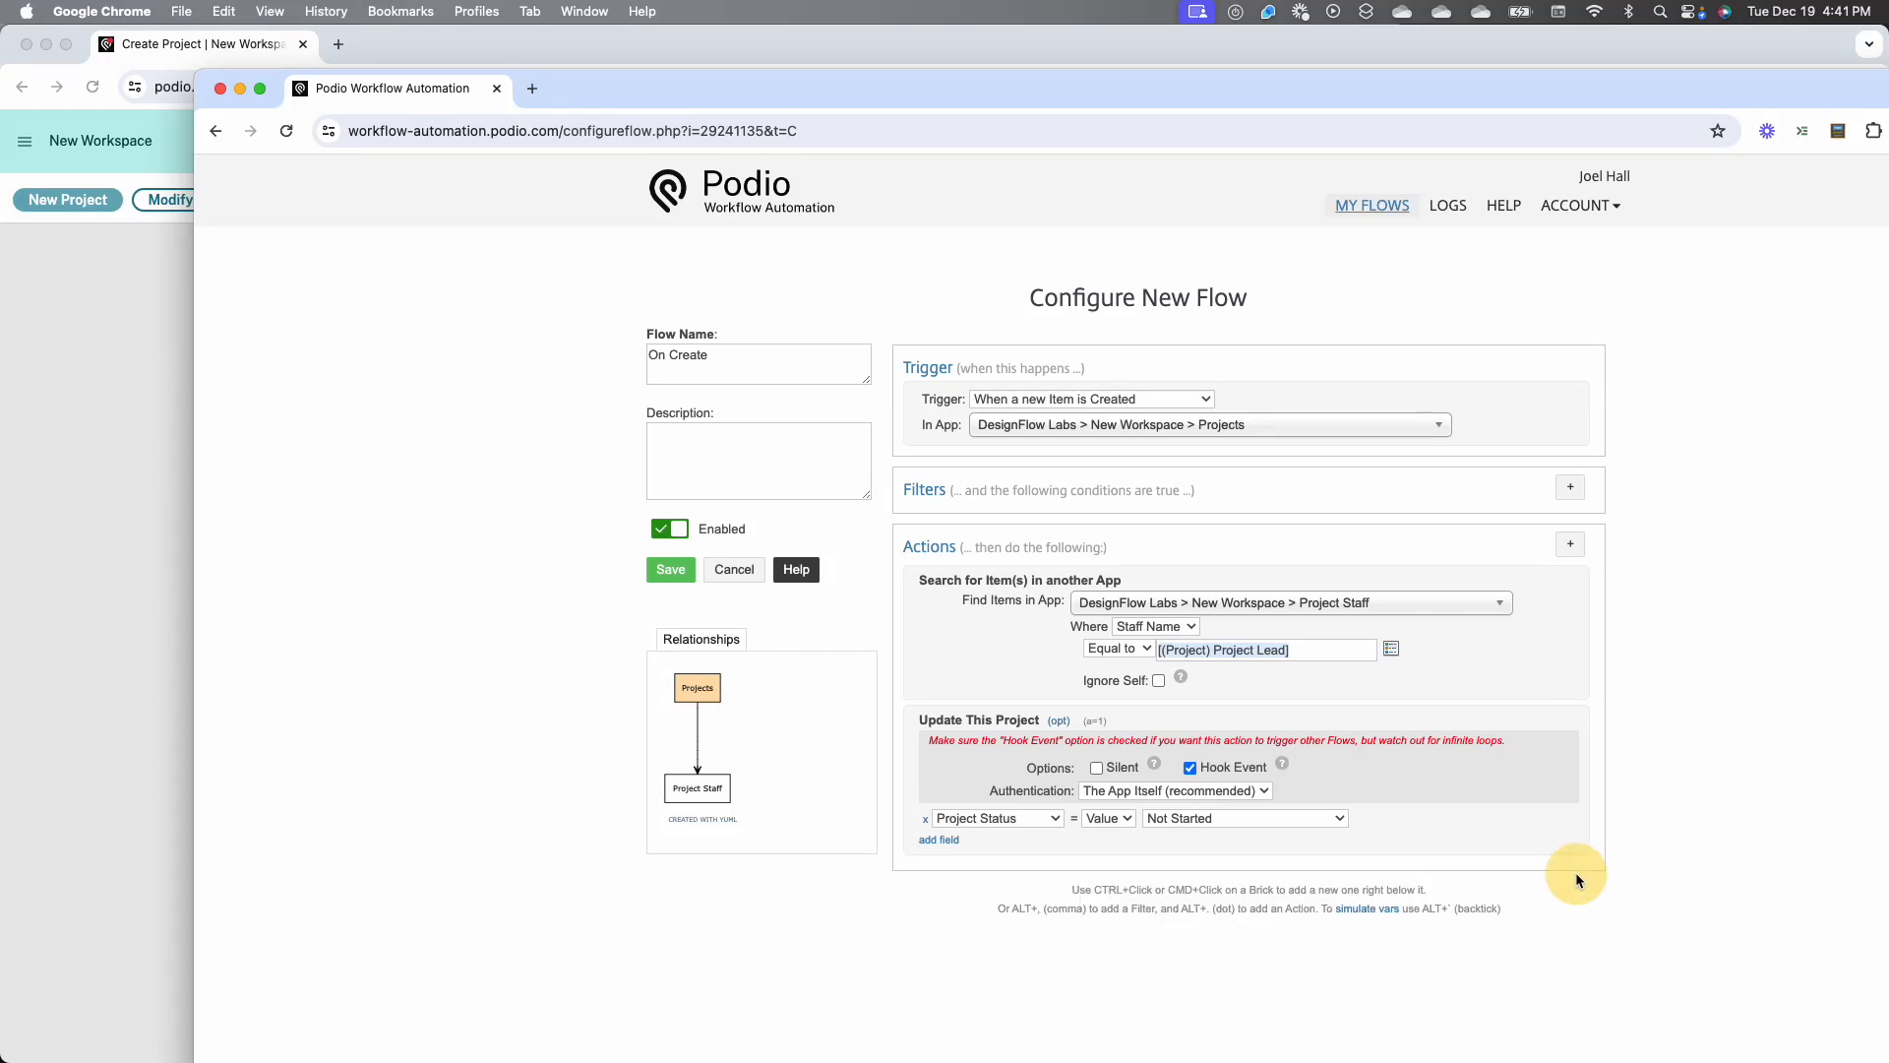
Make the project update fill Project Staff by searching the Project Staff app for Staff Name equal to (Project) Project Lead, and save the flow
click(940, 839)
click(971, 842)
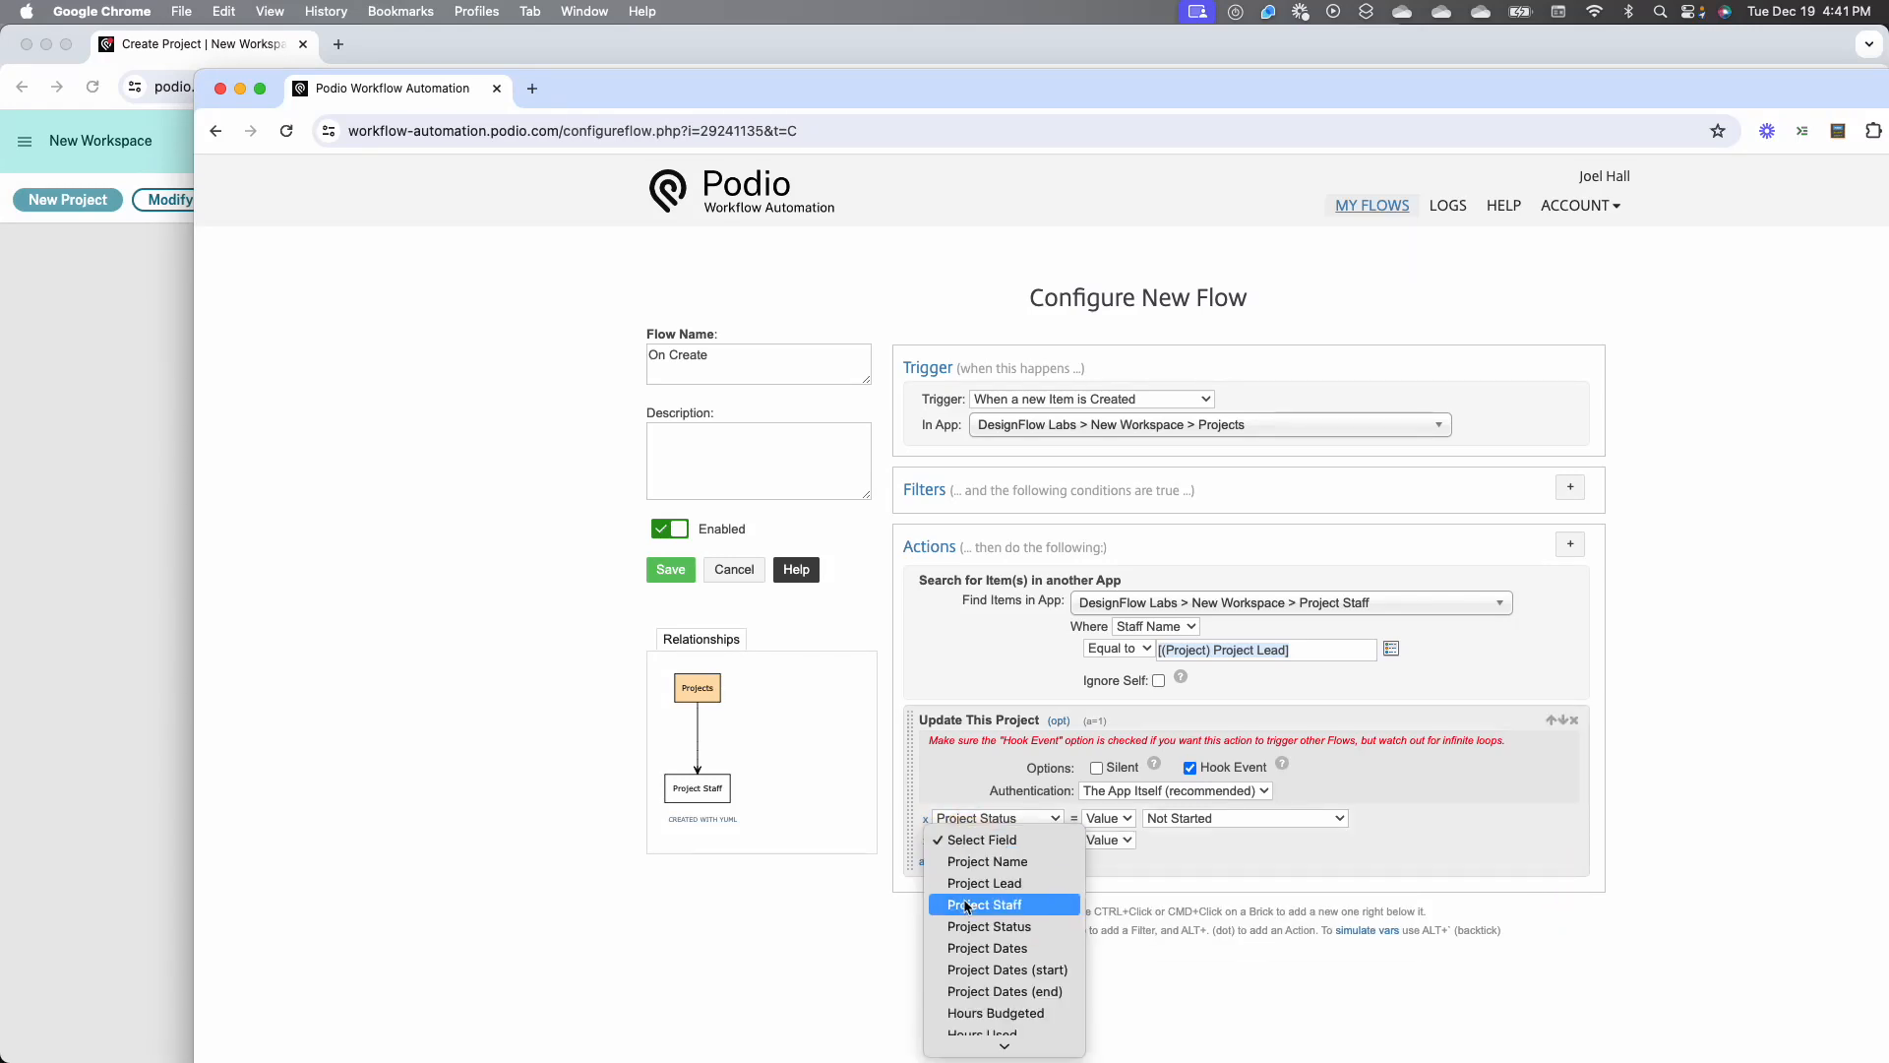
click(971, 904)
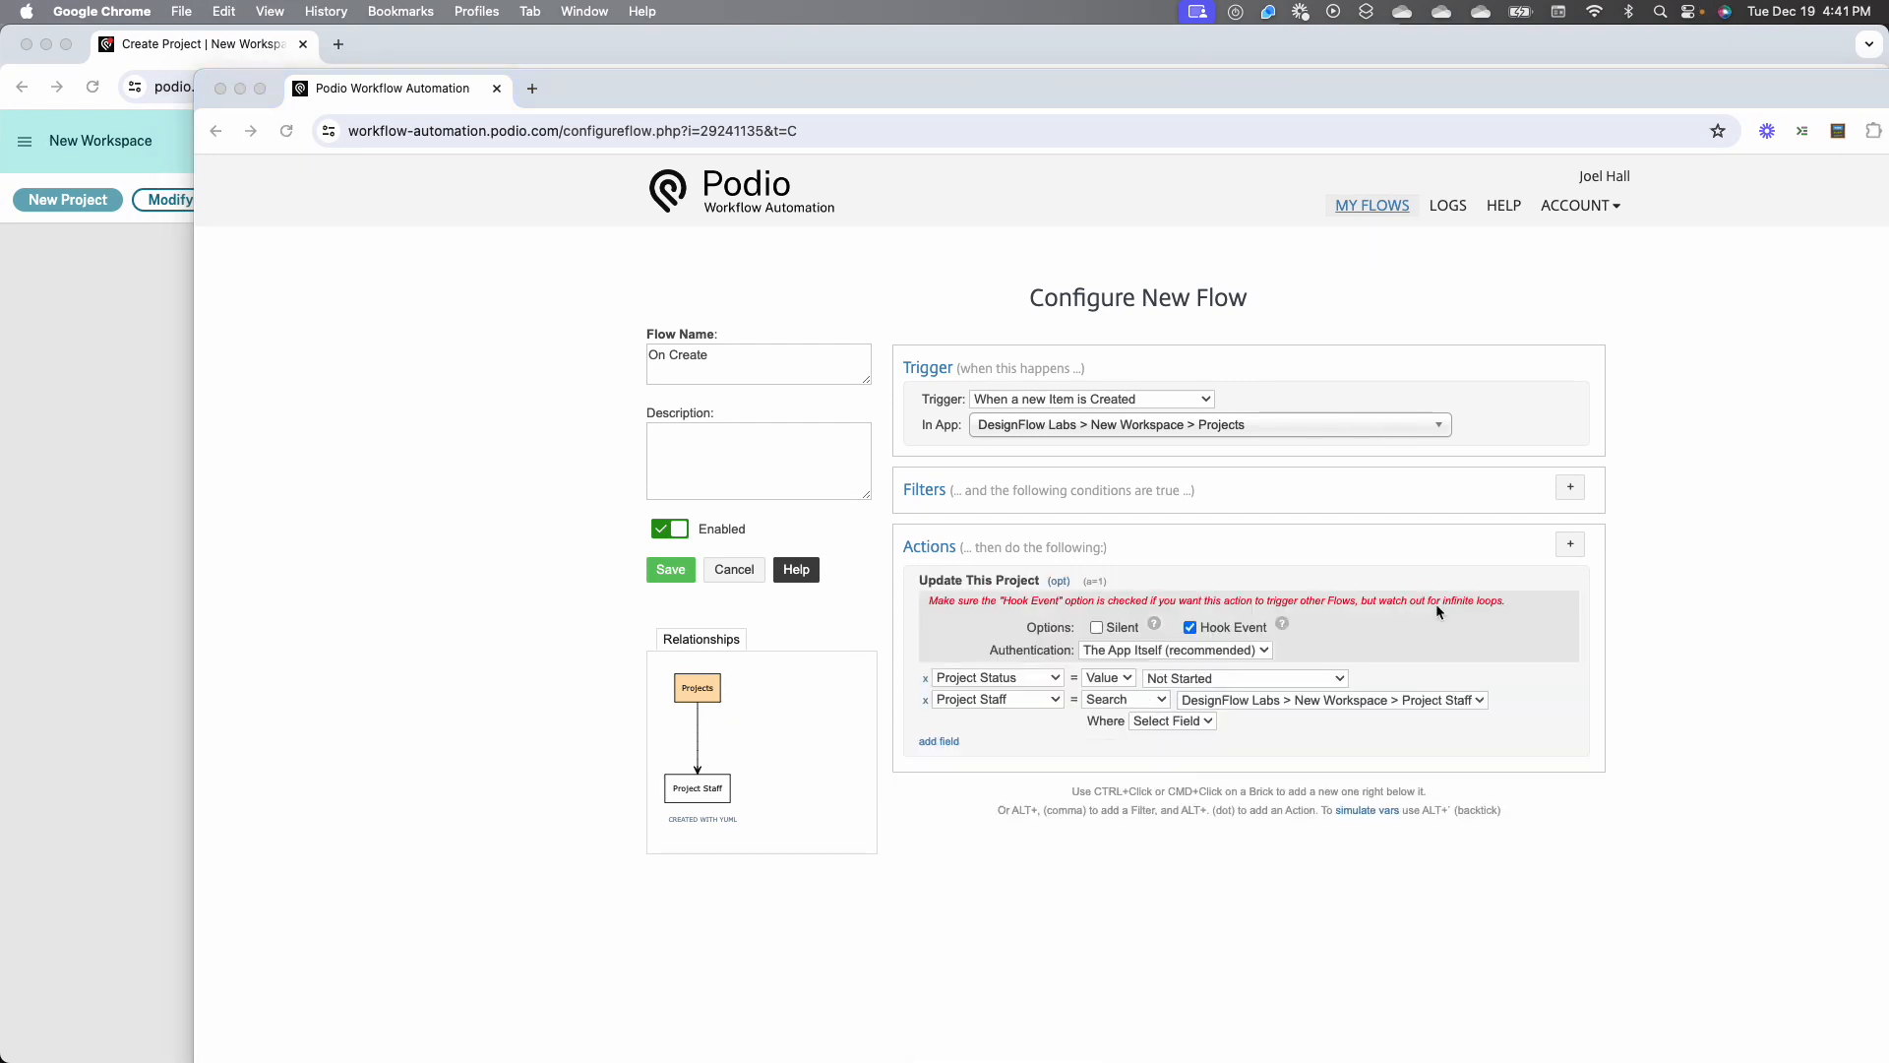
click(1167, 721)
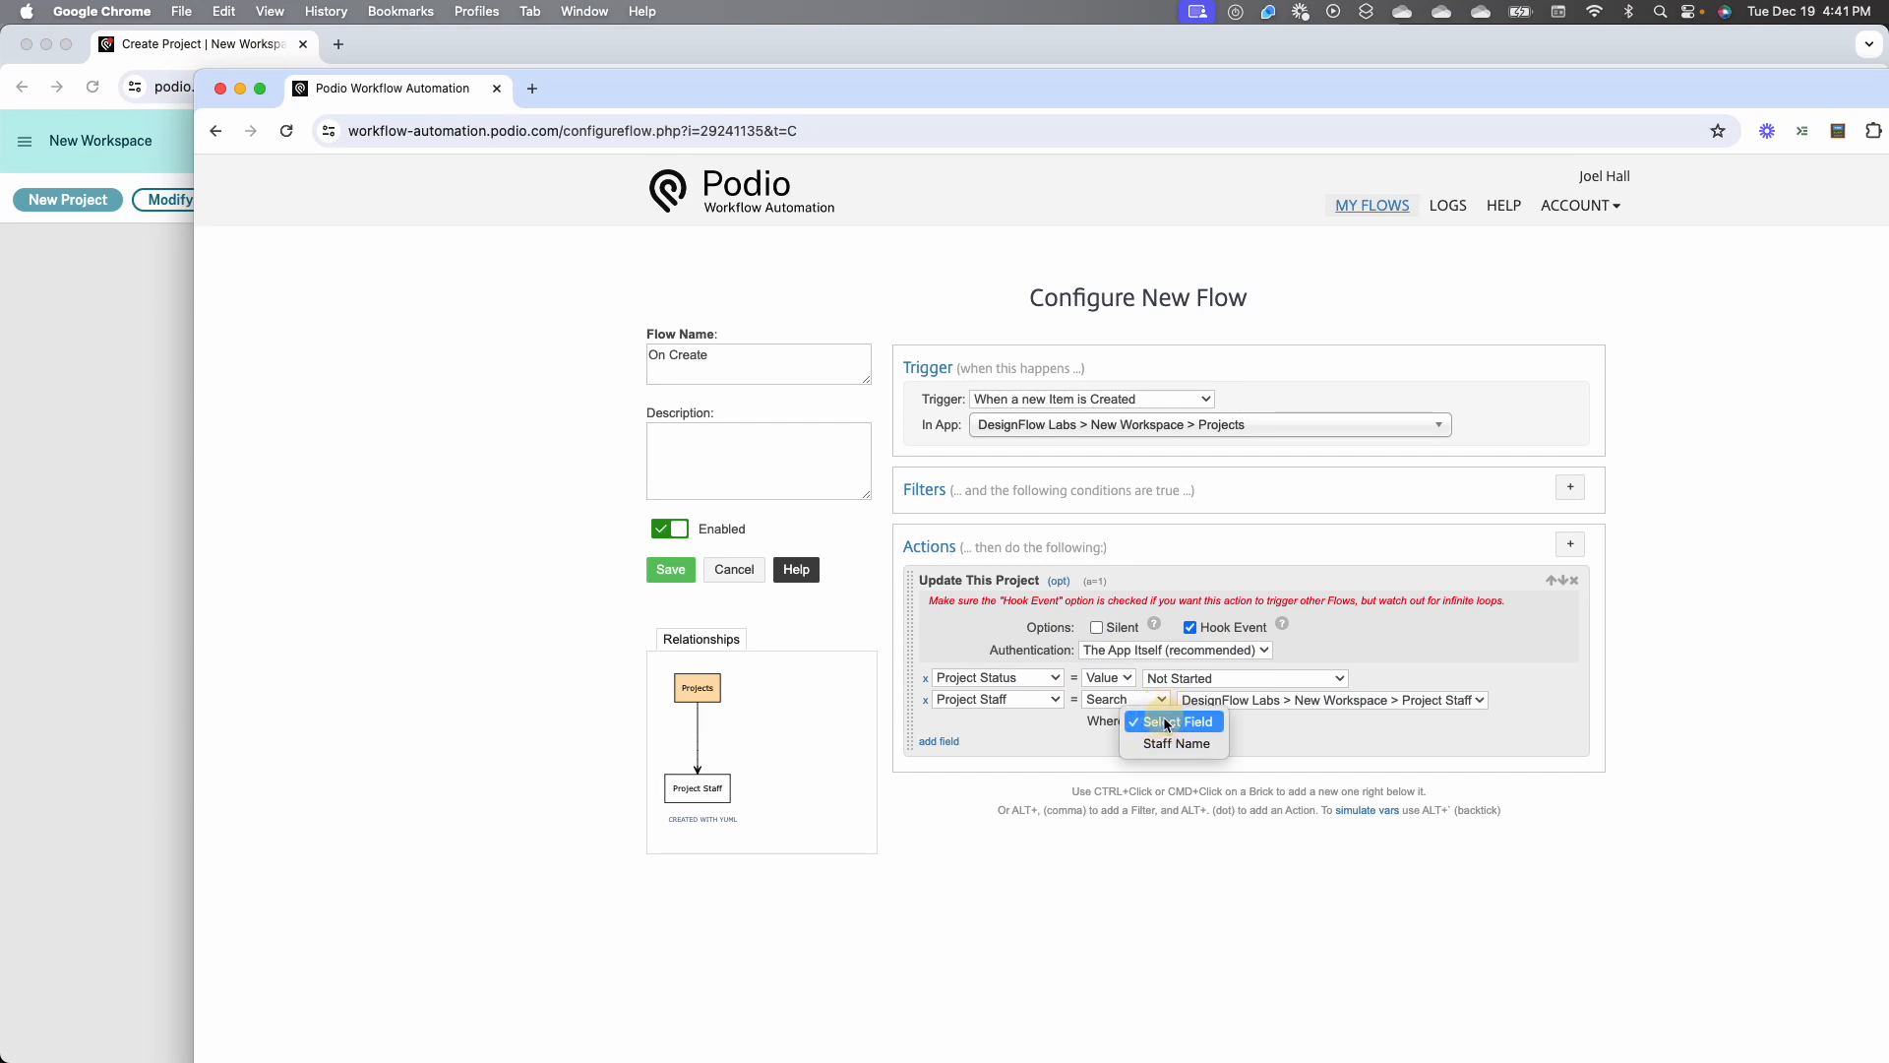
click(1161, 746)
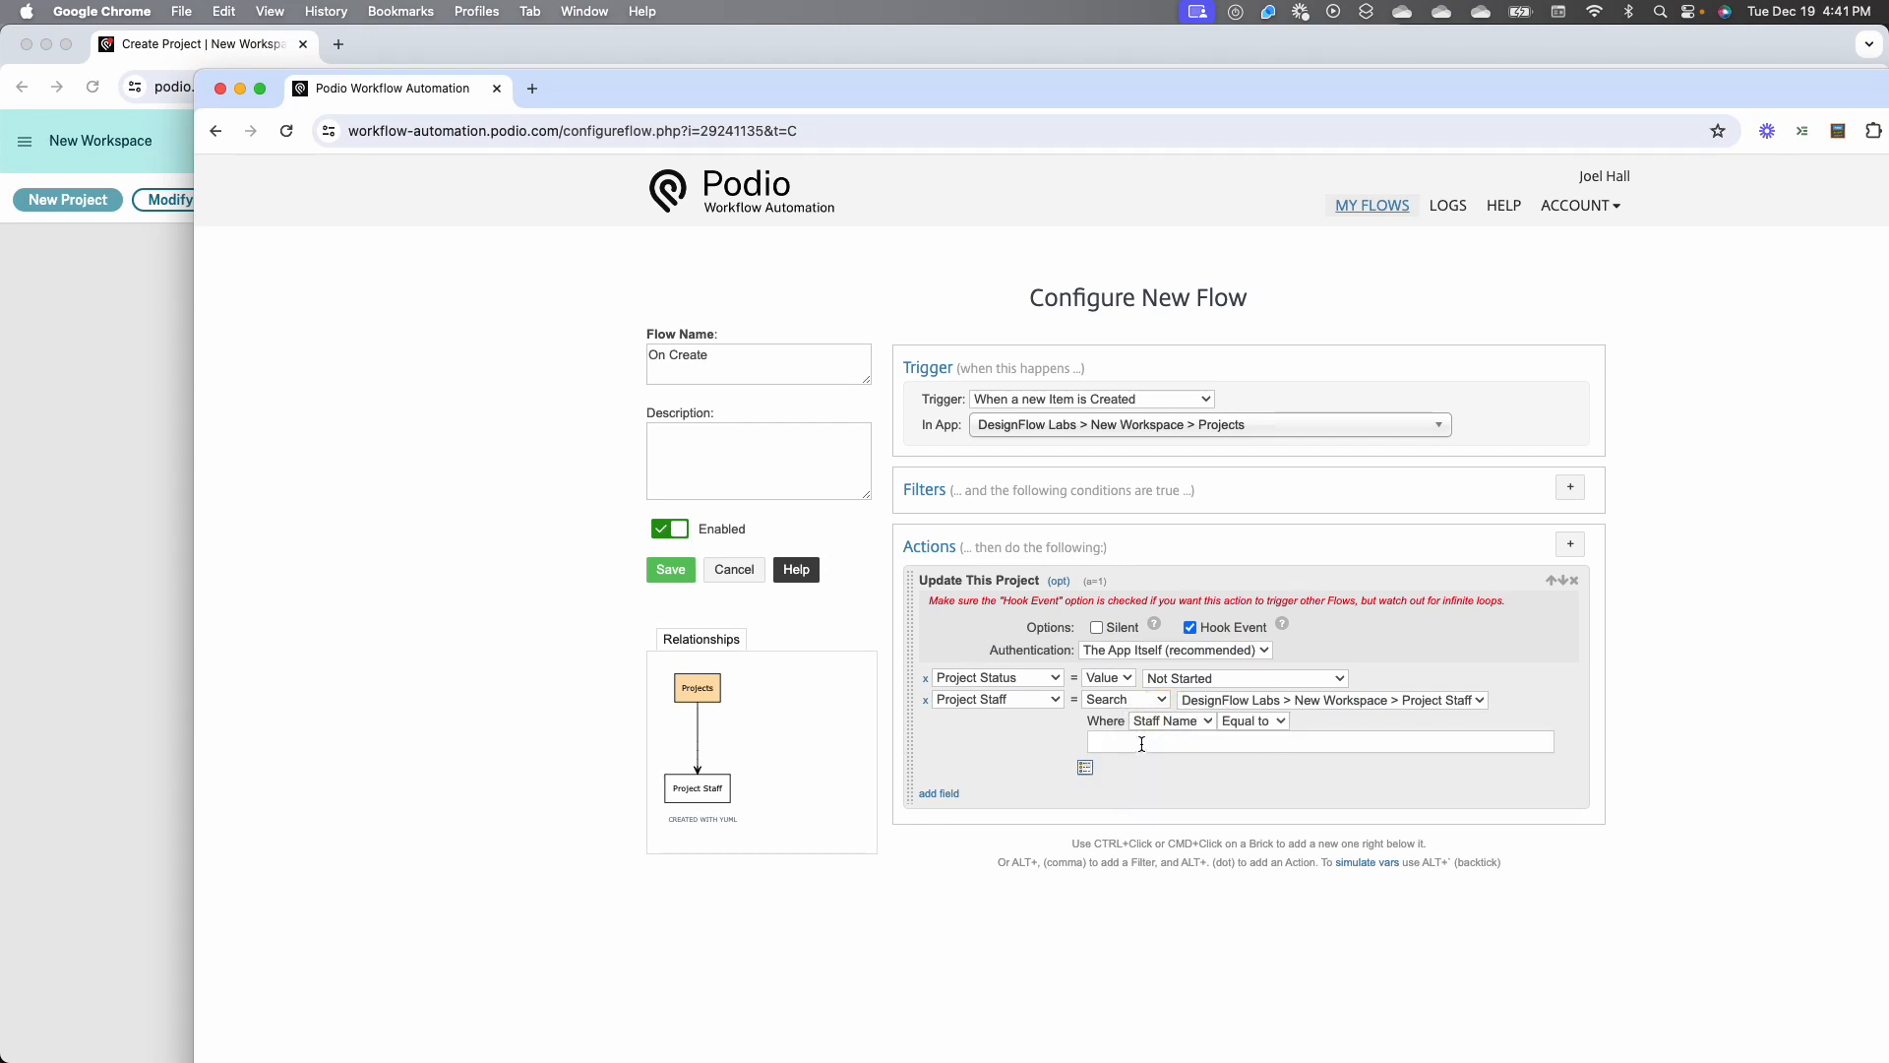
click(1085, 767)
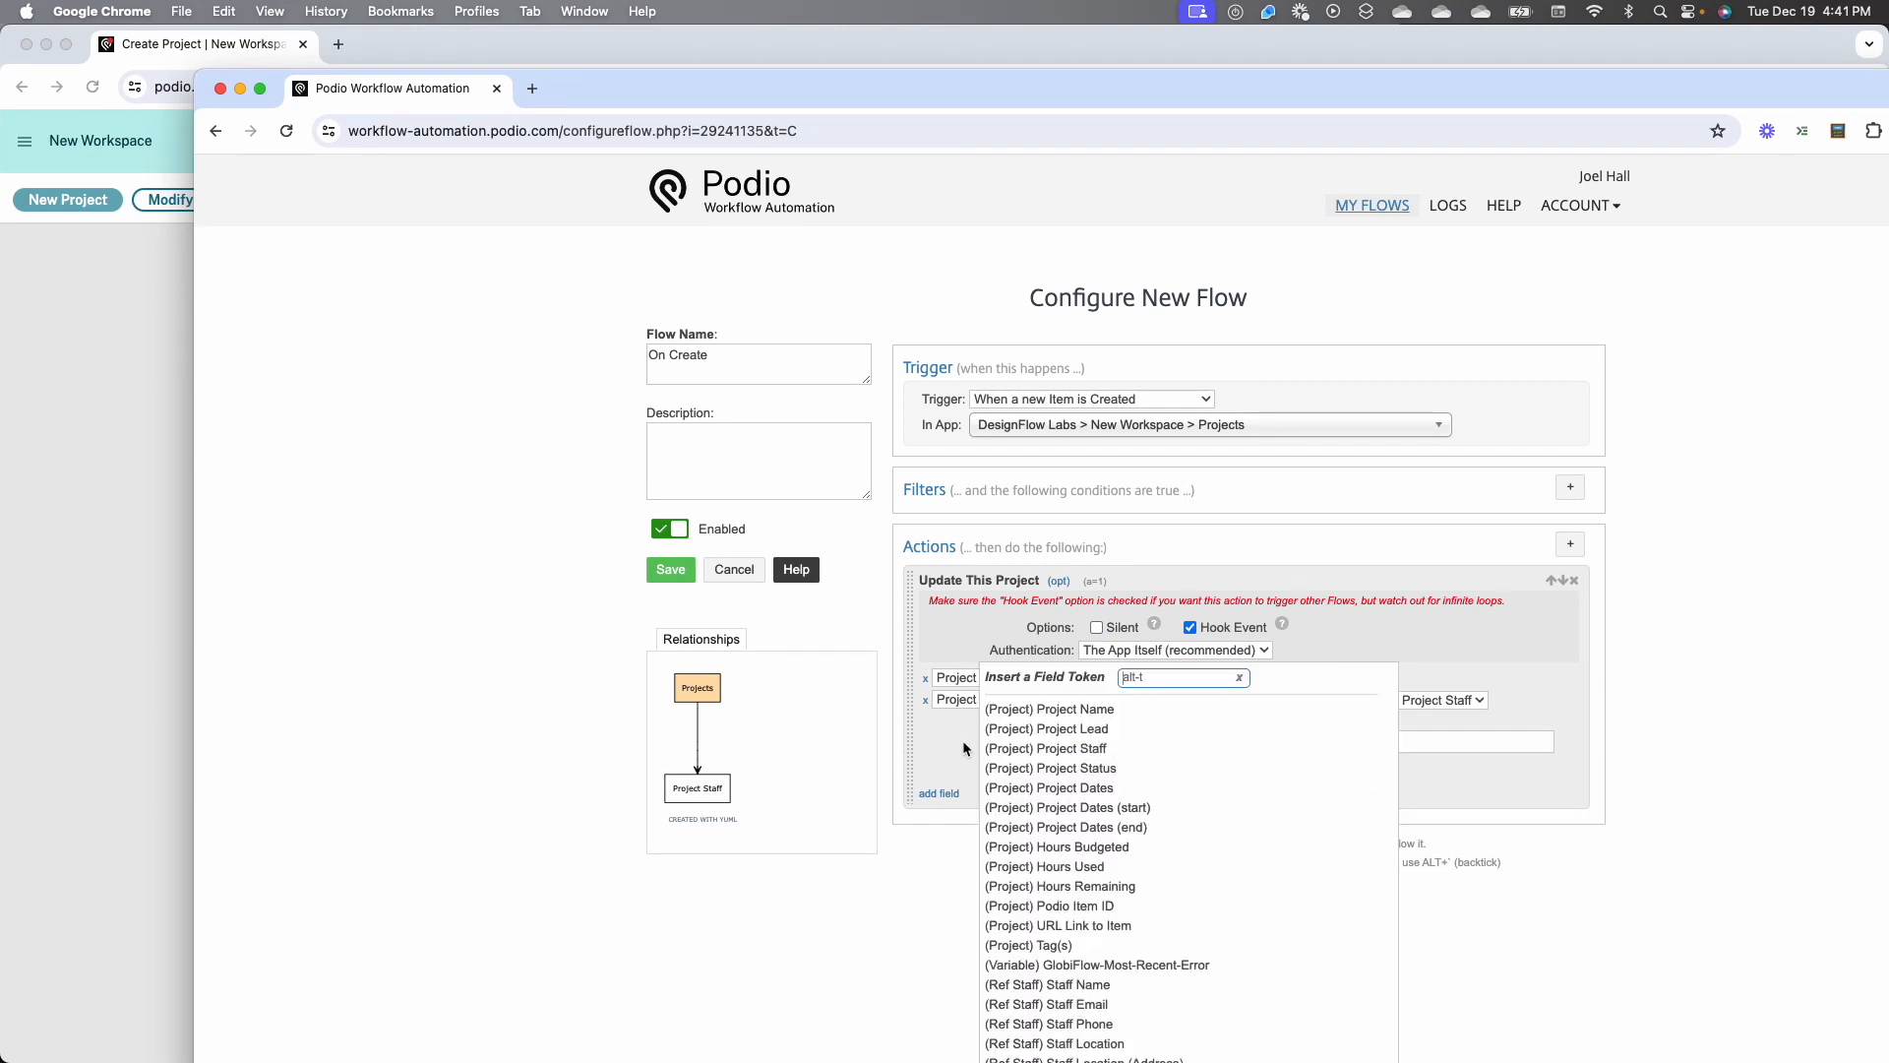
click(1089, 772)
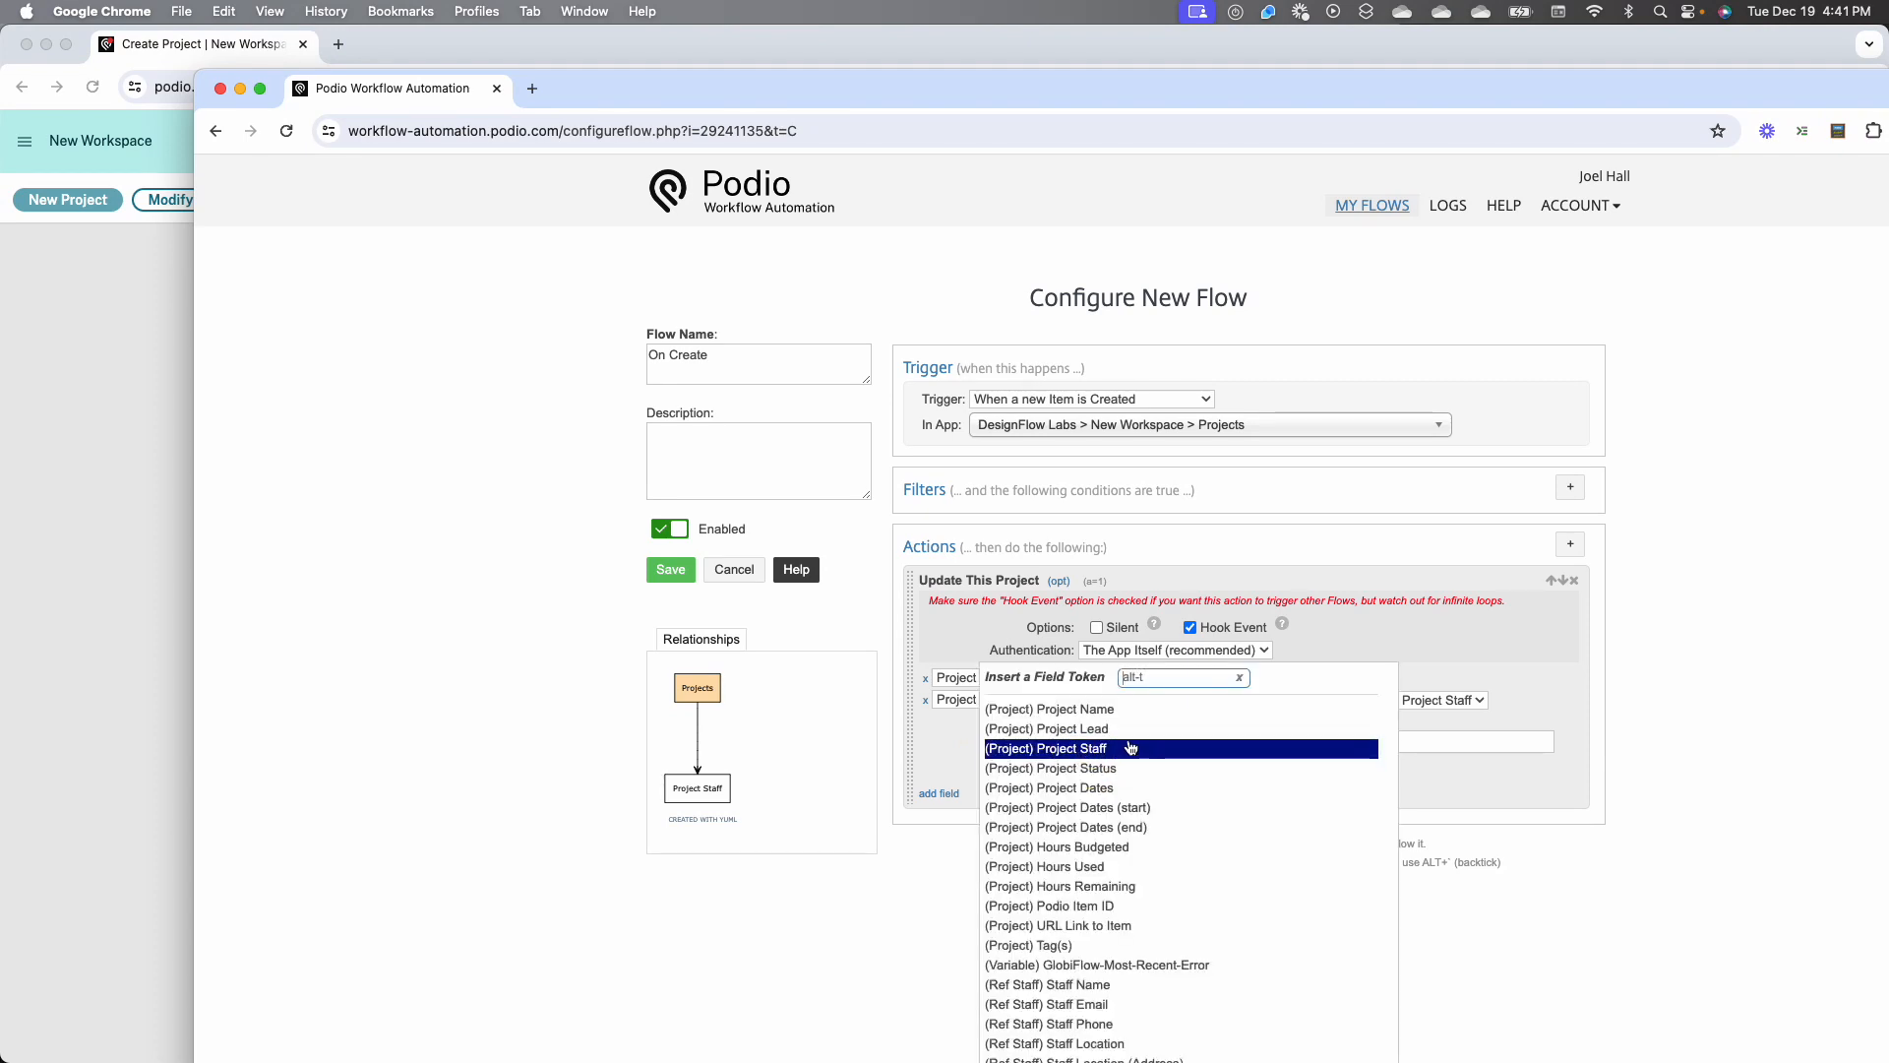
click(1131, 738)
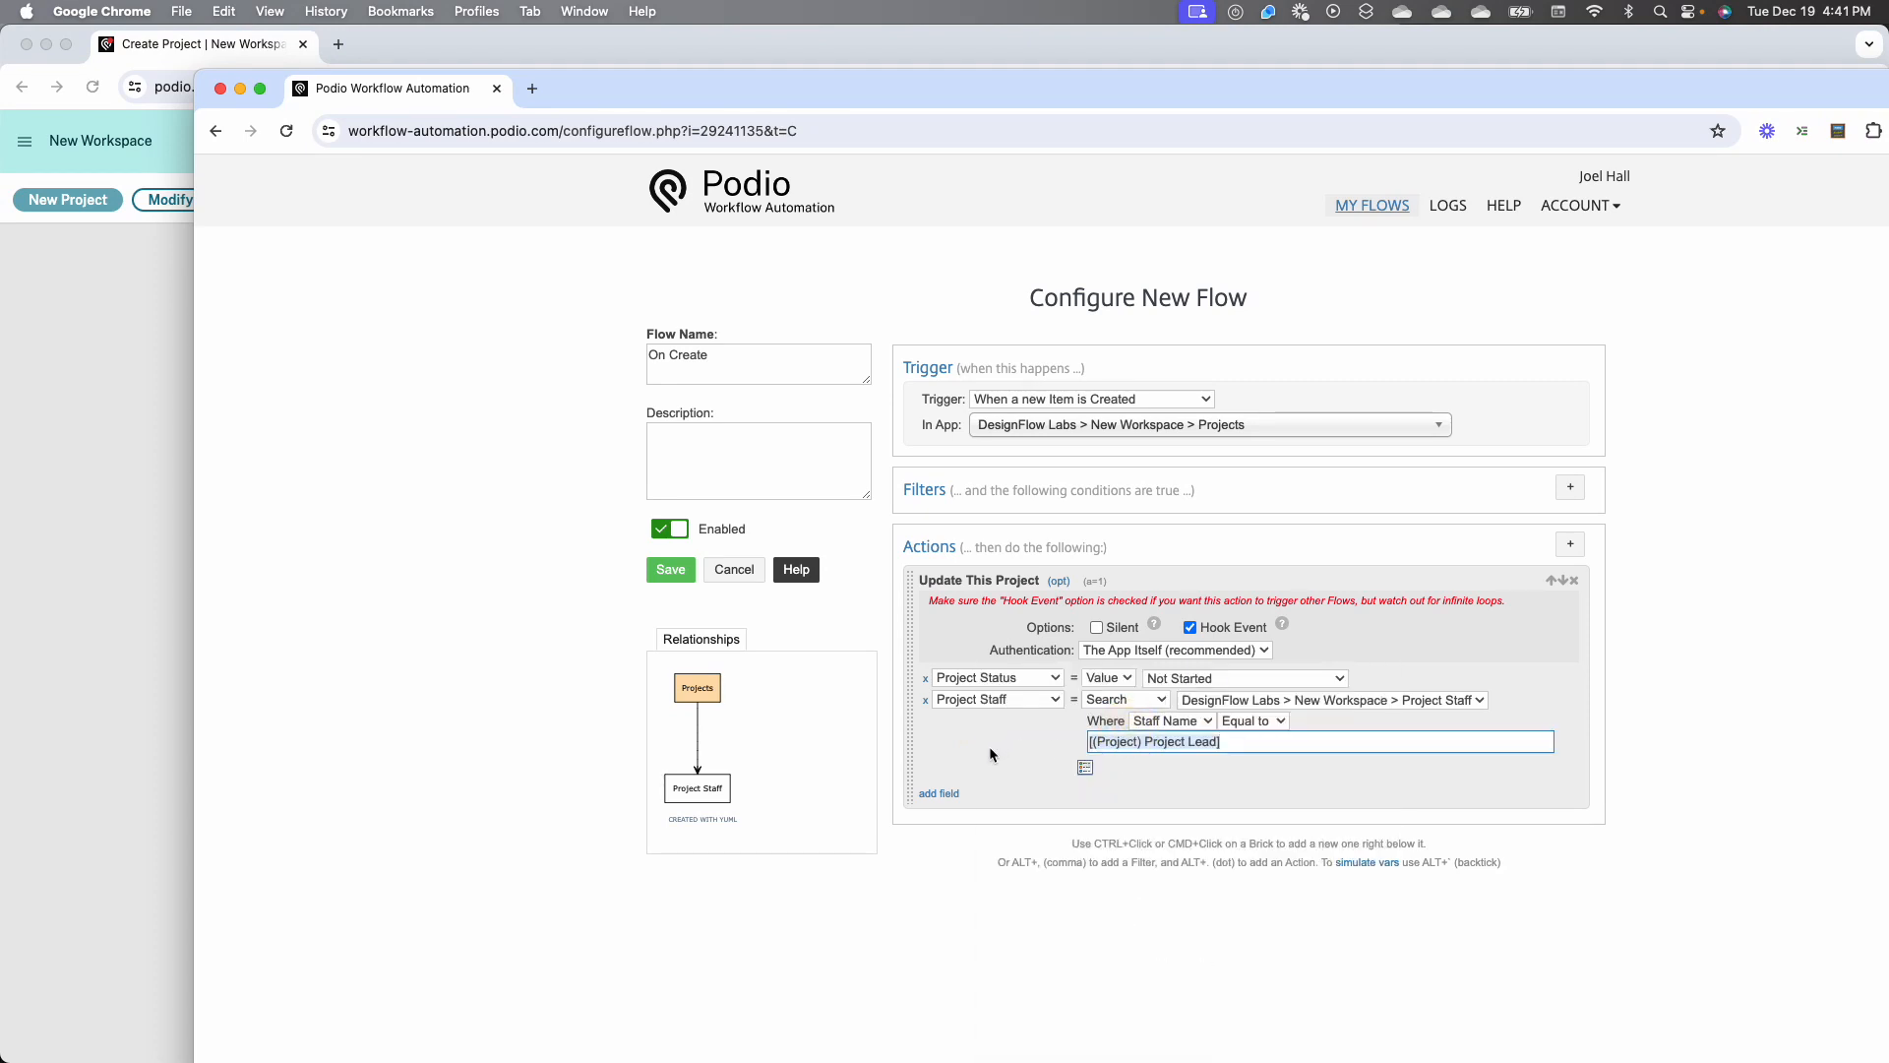
click(671, 571)
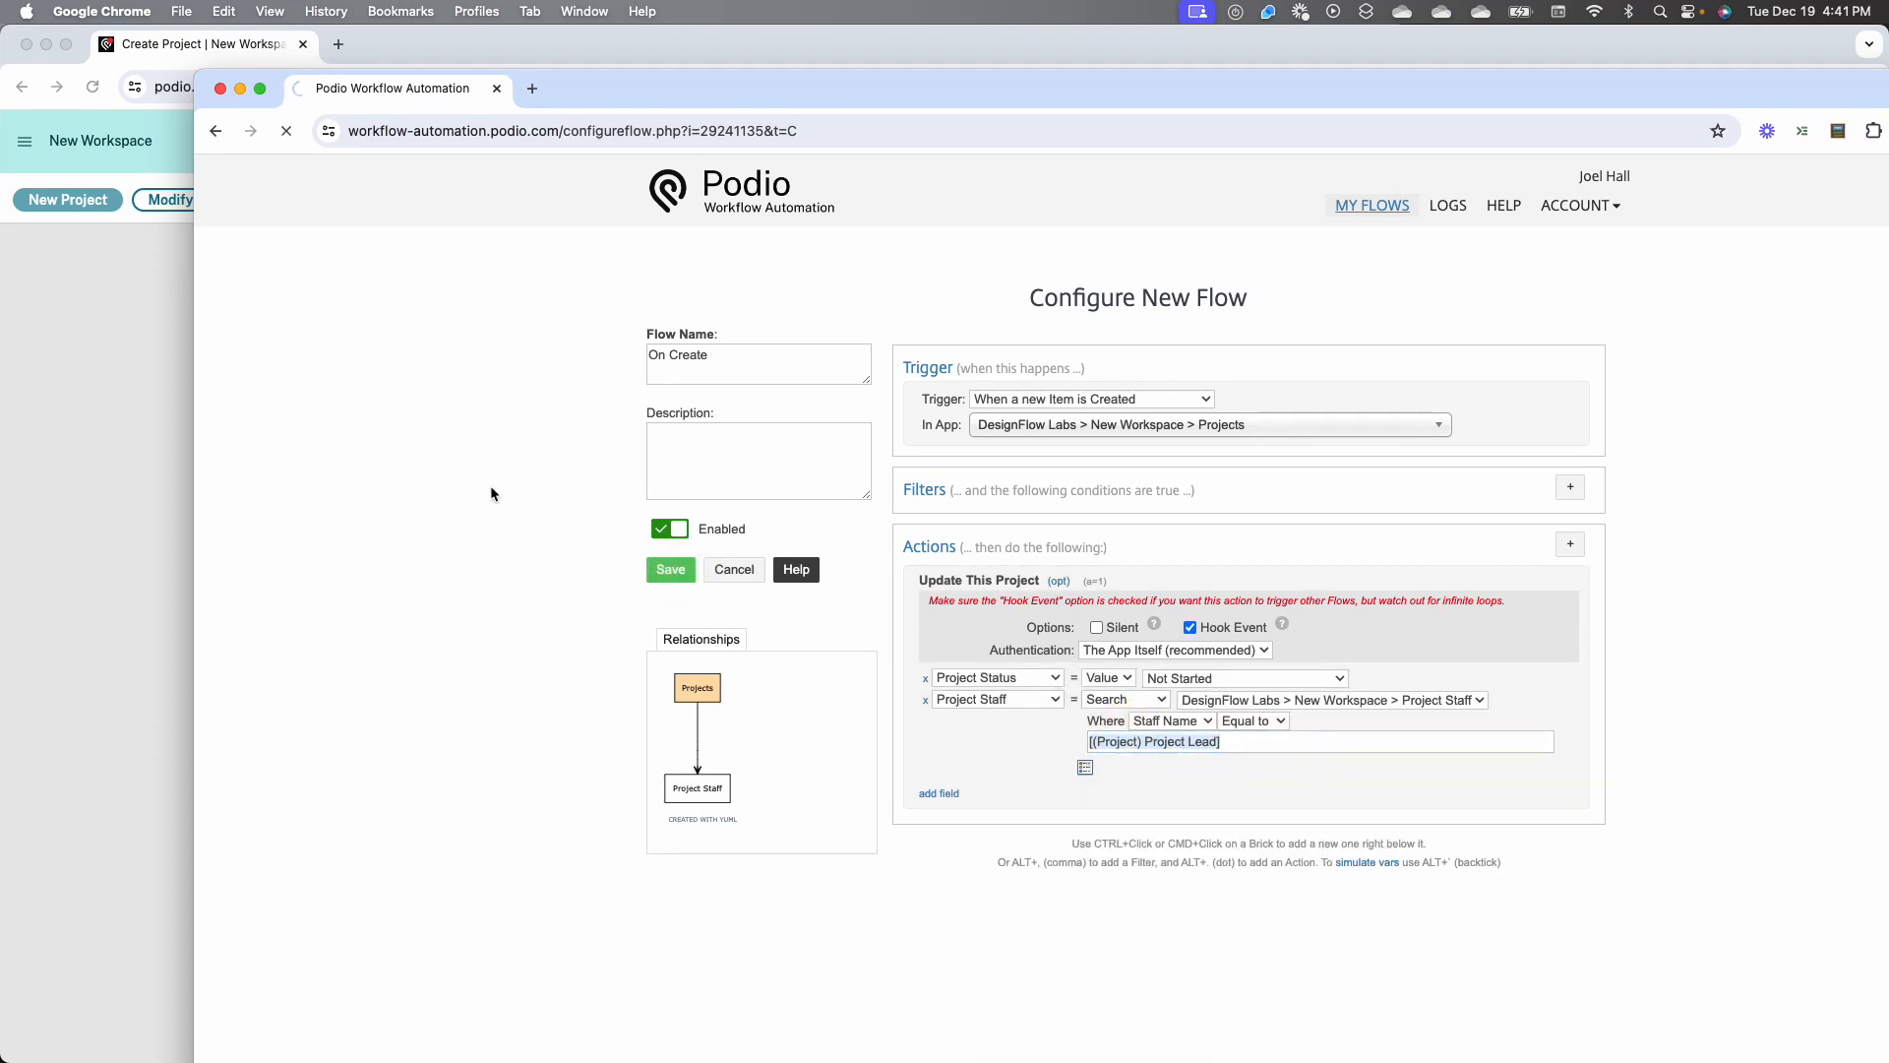
Back in the Podio workspace, create and save a project named Project 10 with only the project lead's full name filled in
drag(642, 90, 1888, 91)
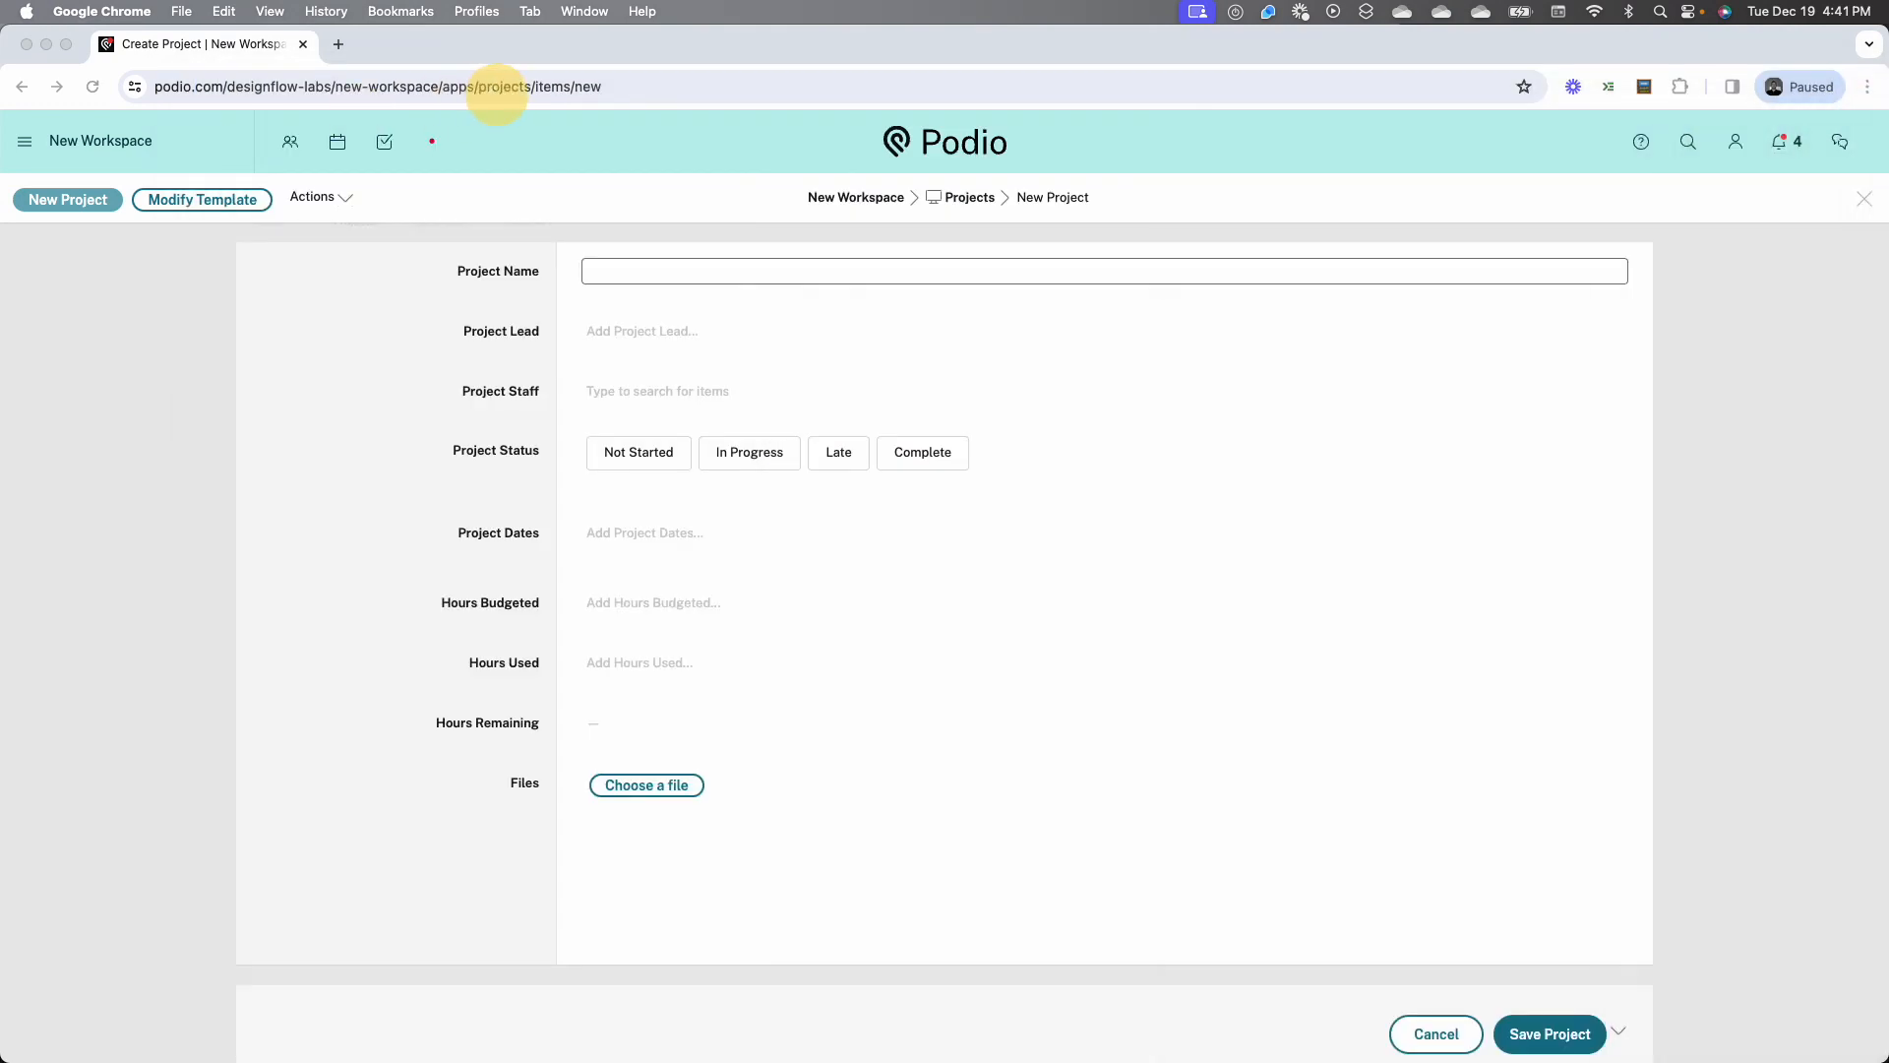
click(588, 284)
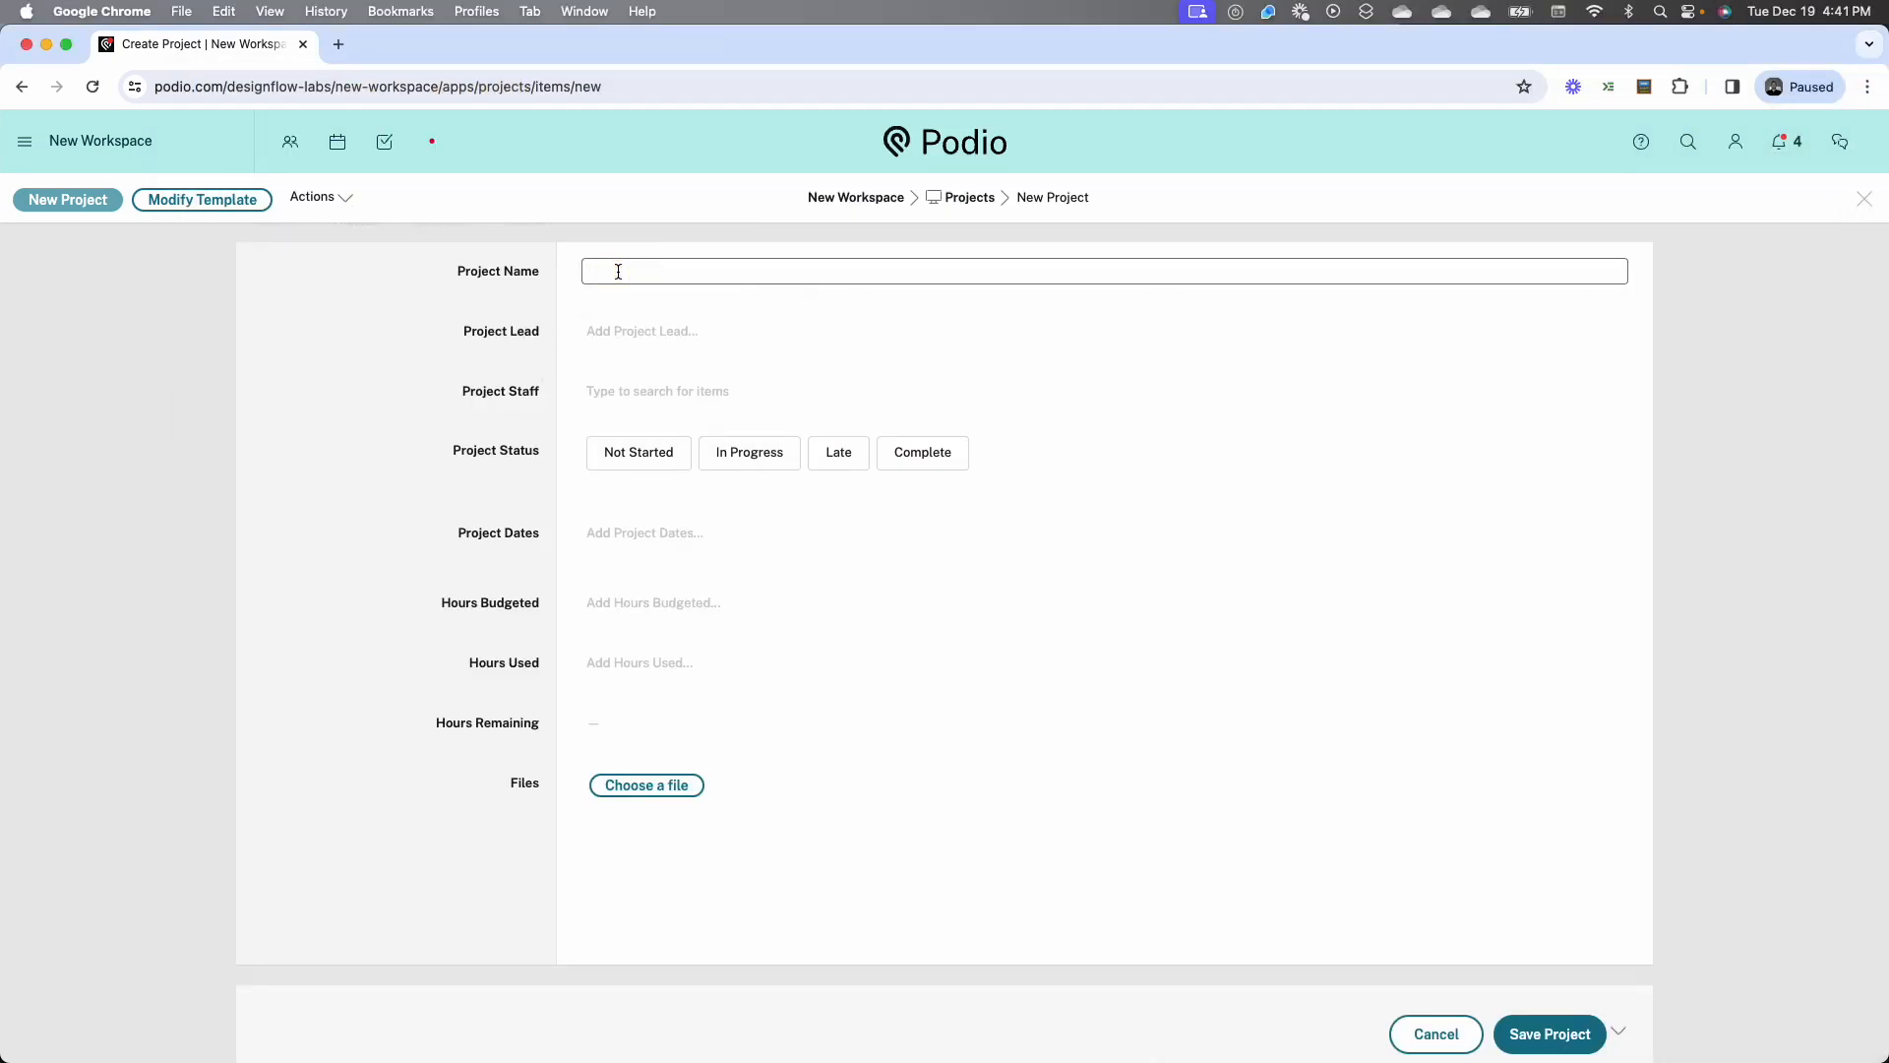
text(Project 10)
click(633, 328)
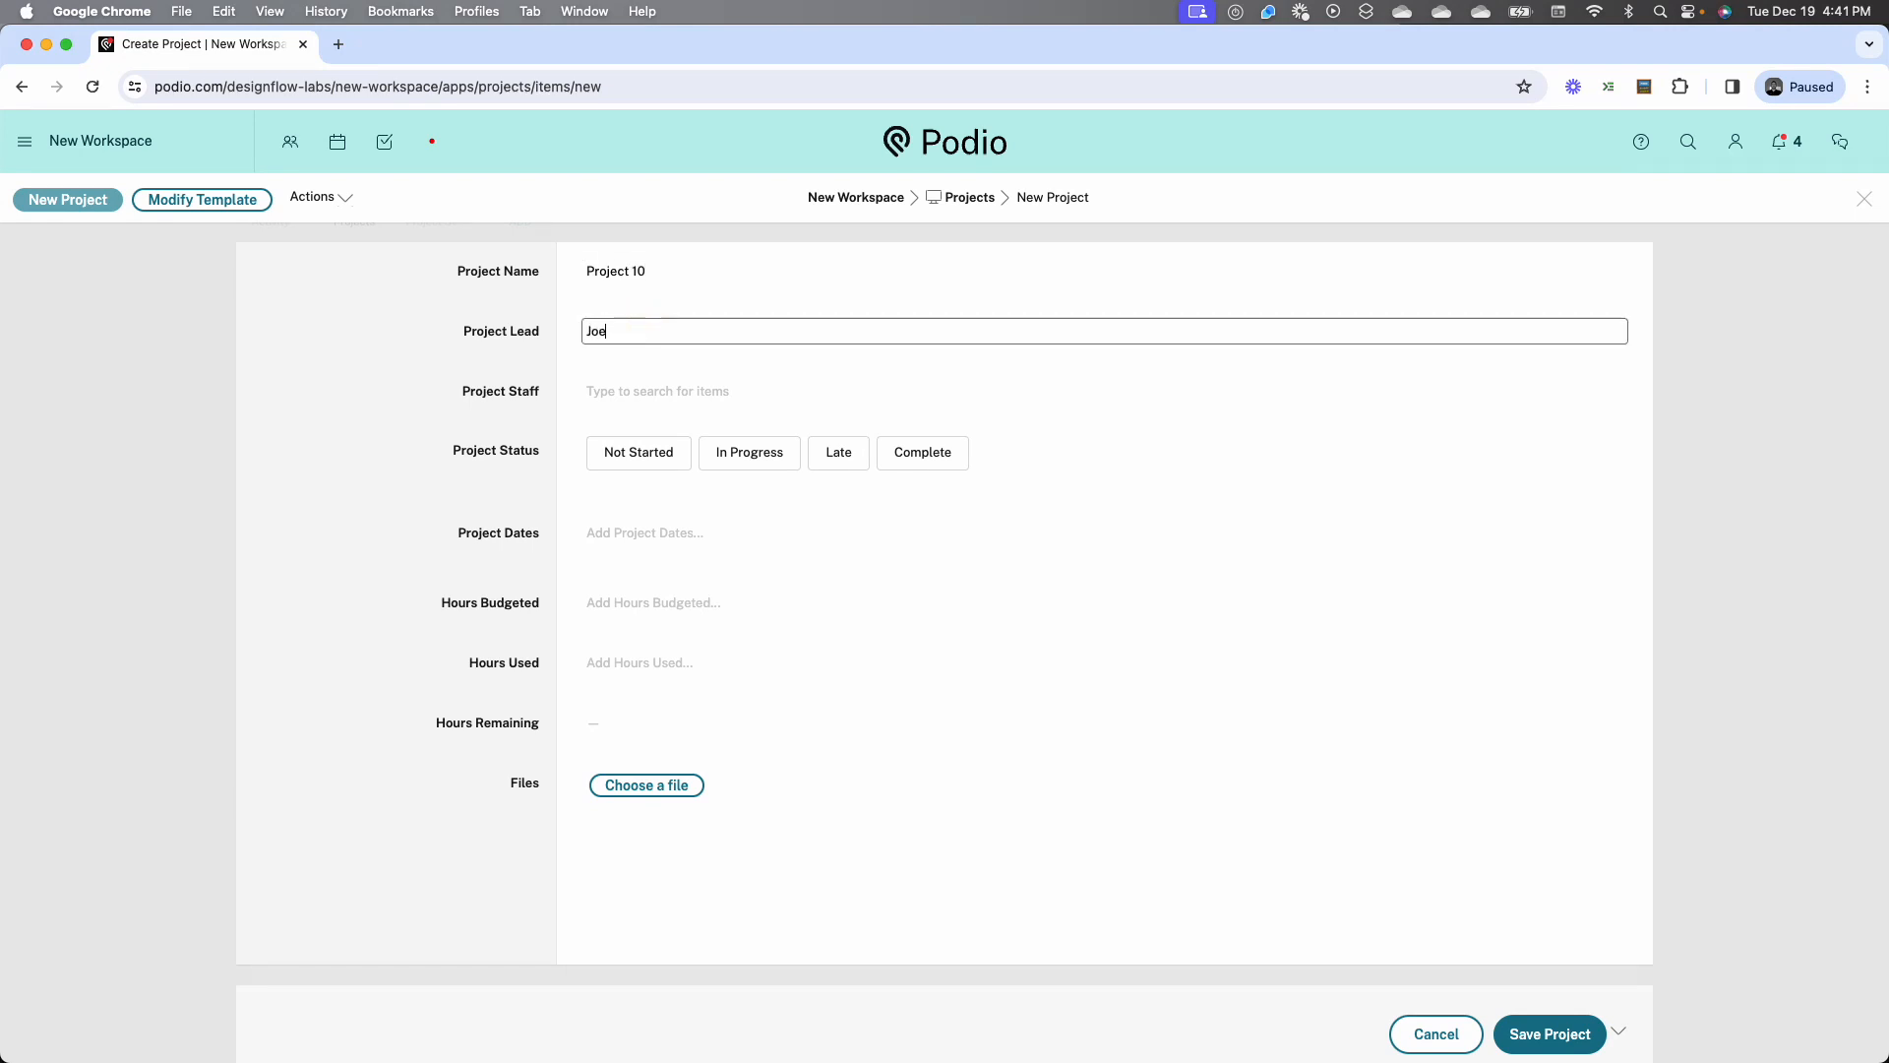
click(1547, 1029)
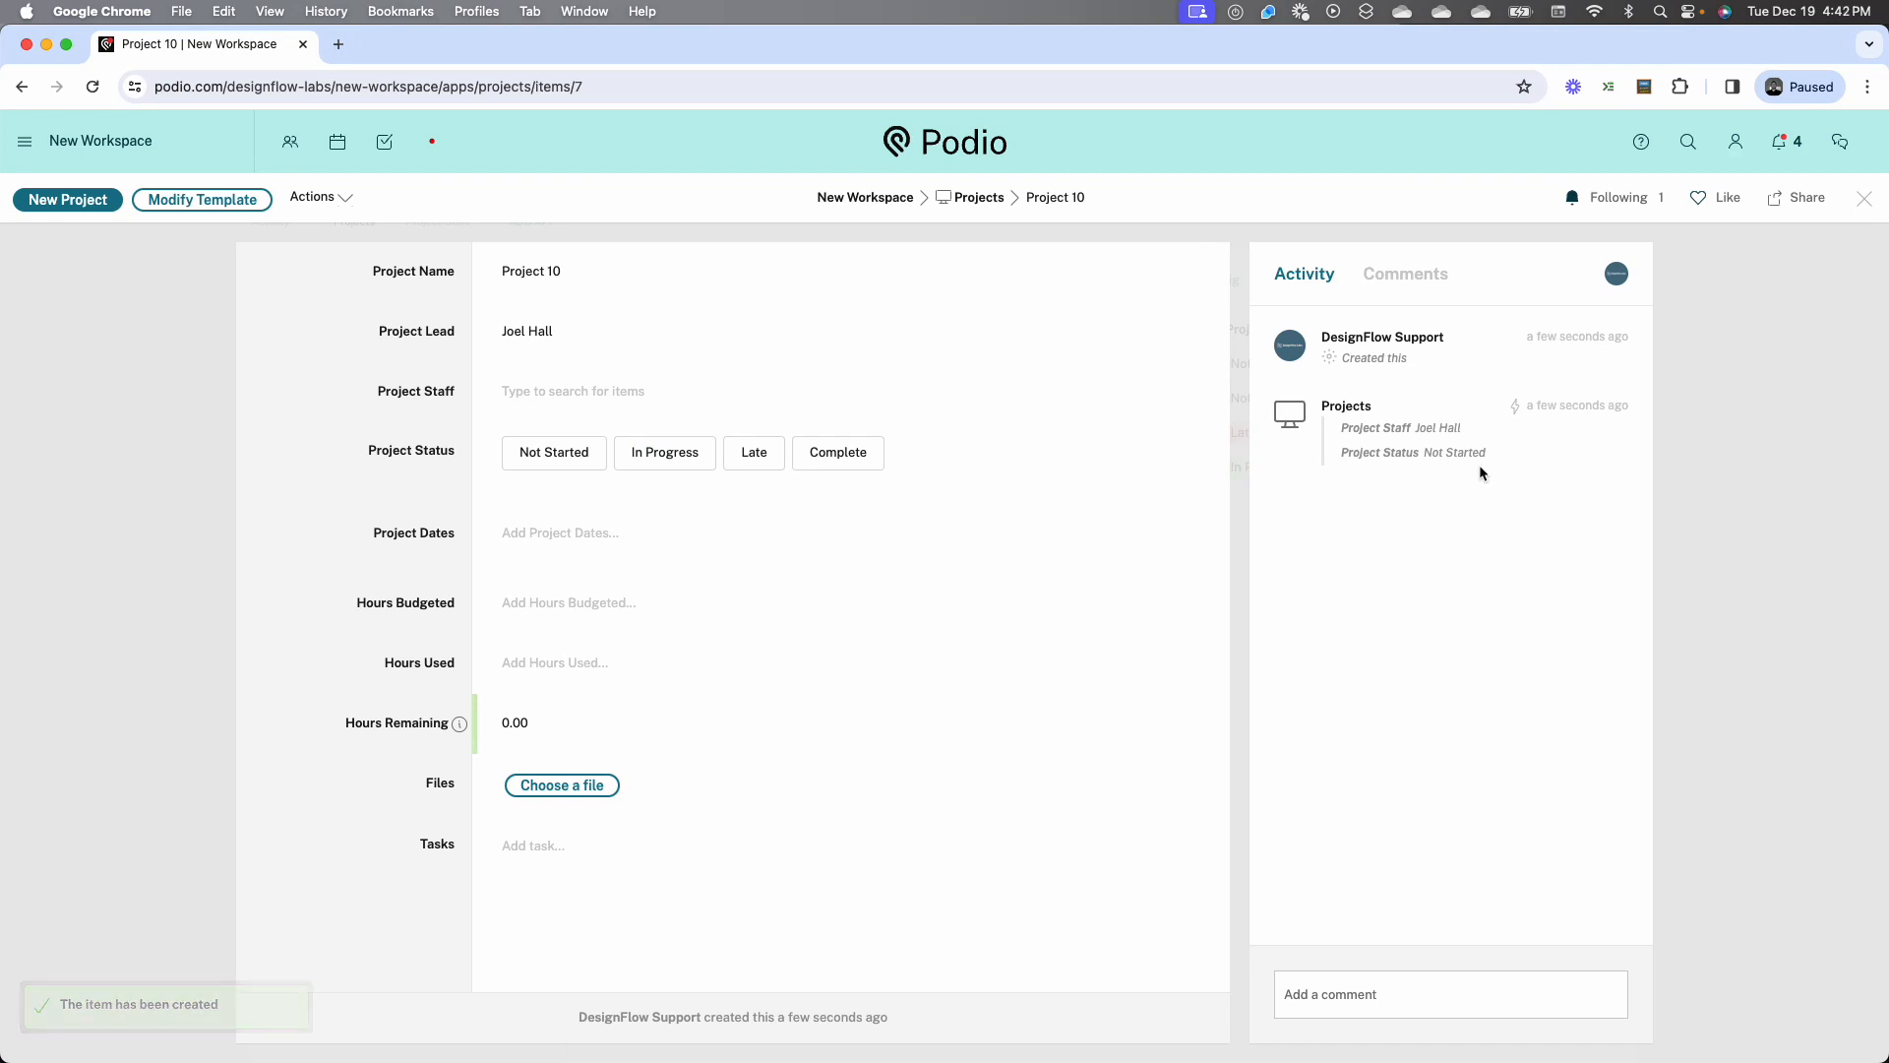
Reload Project 10 to check its staff link and status, and return to the workspace home page
click(102, 87)
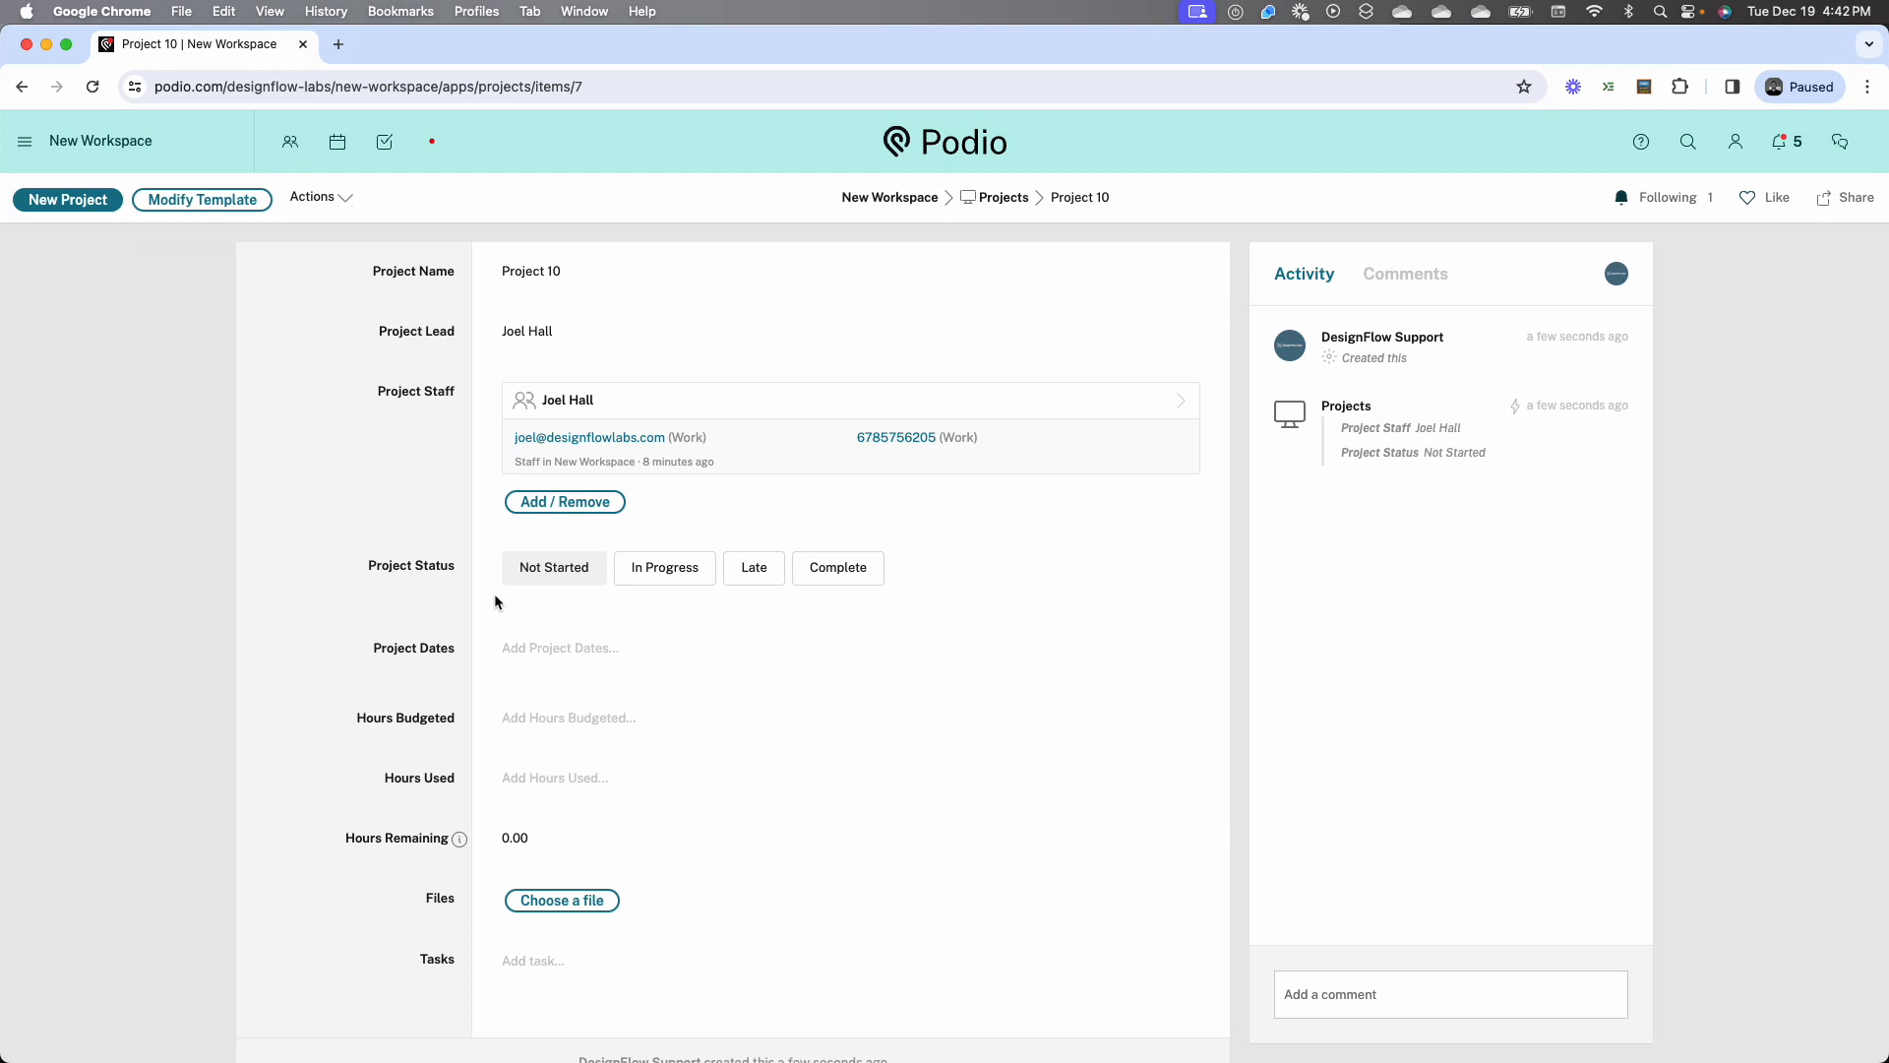
click(906, 197)
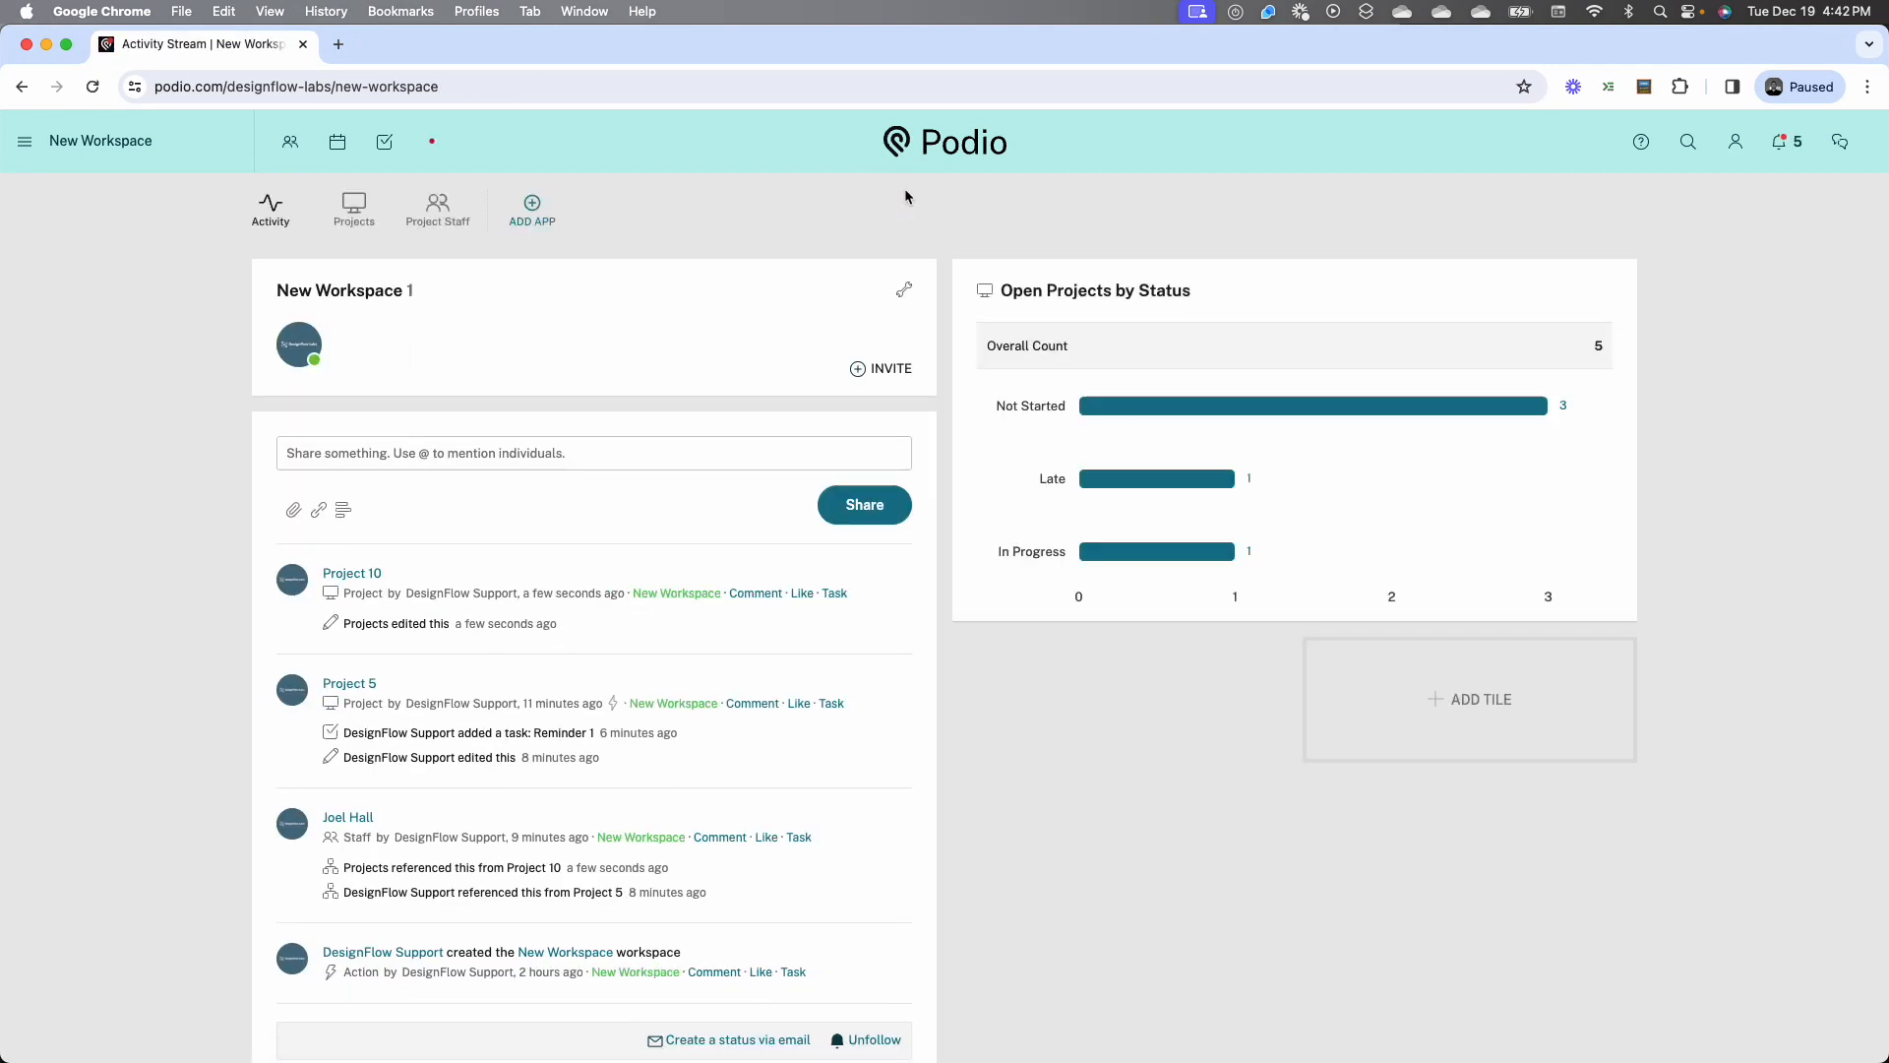